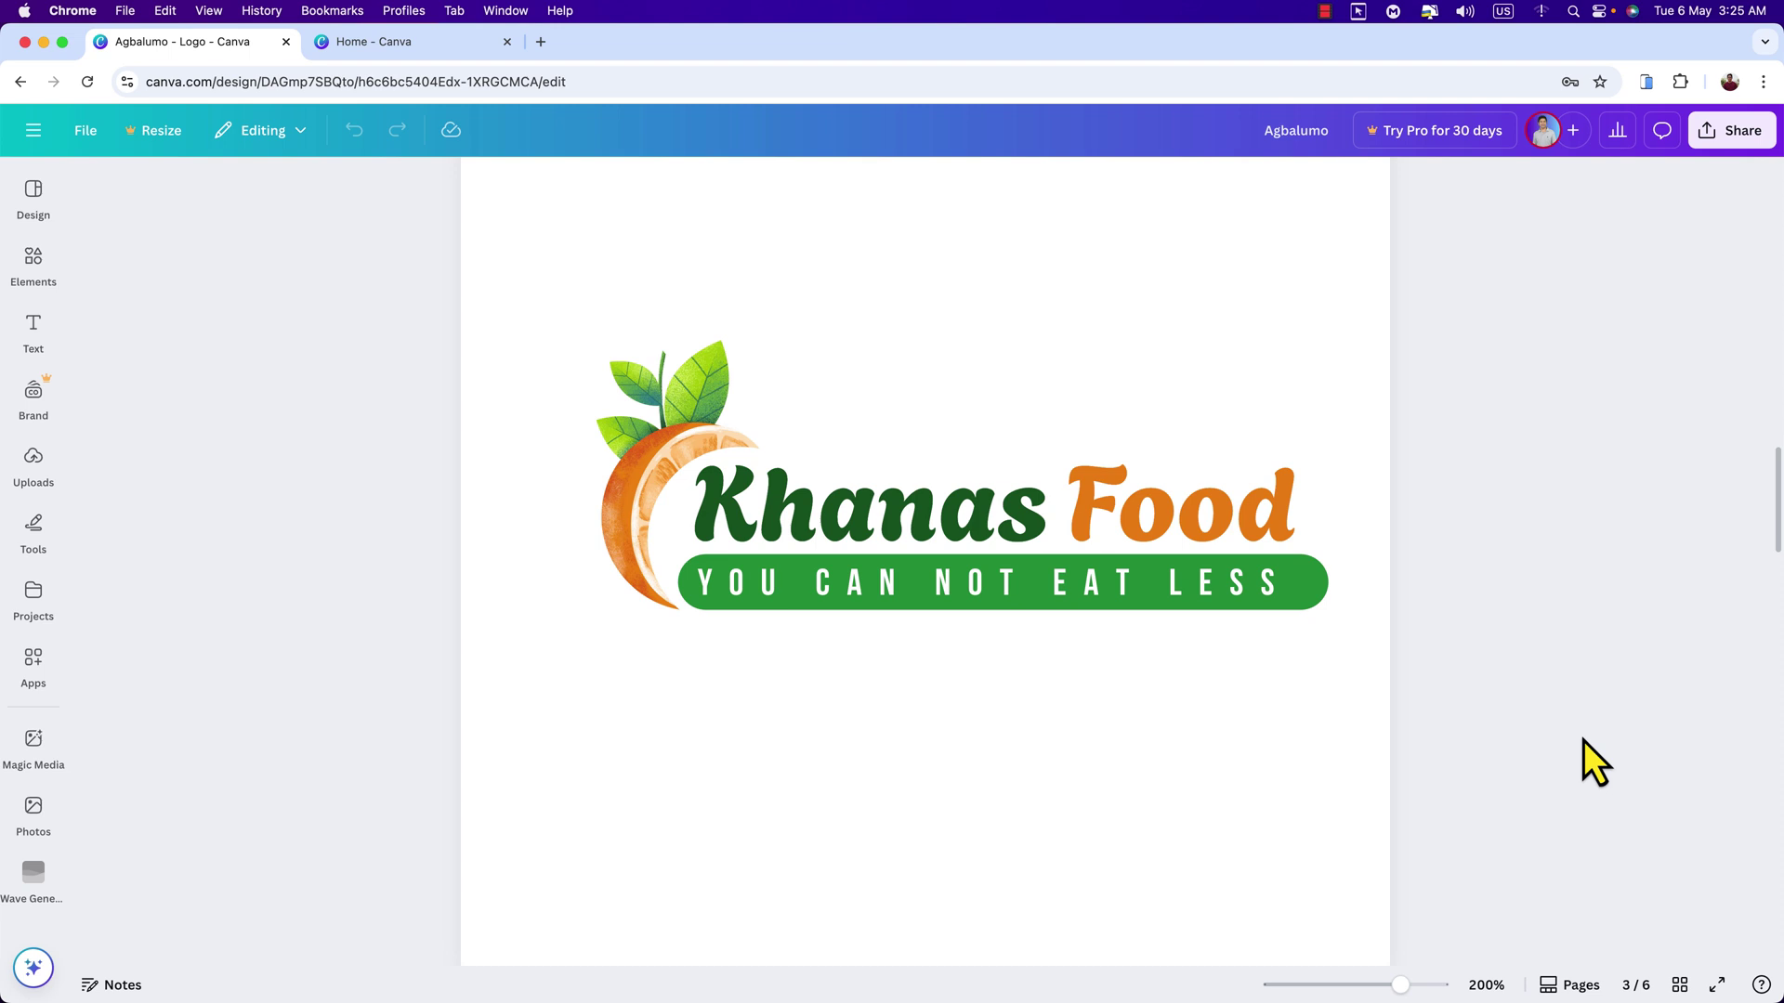
Create a new blank custom-size design of 500 × 500 px
left_click(966, 672)
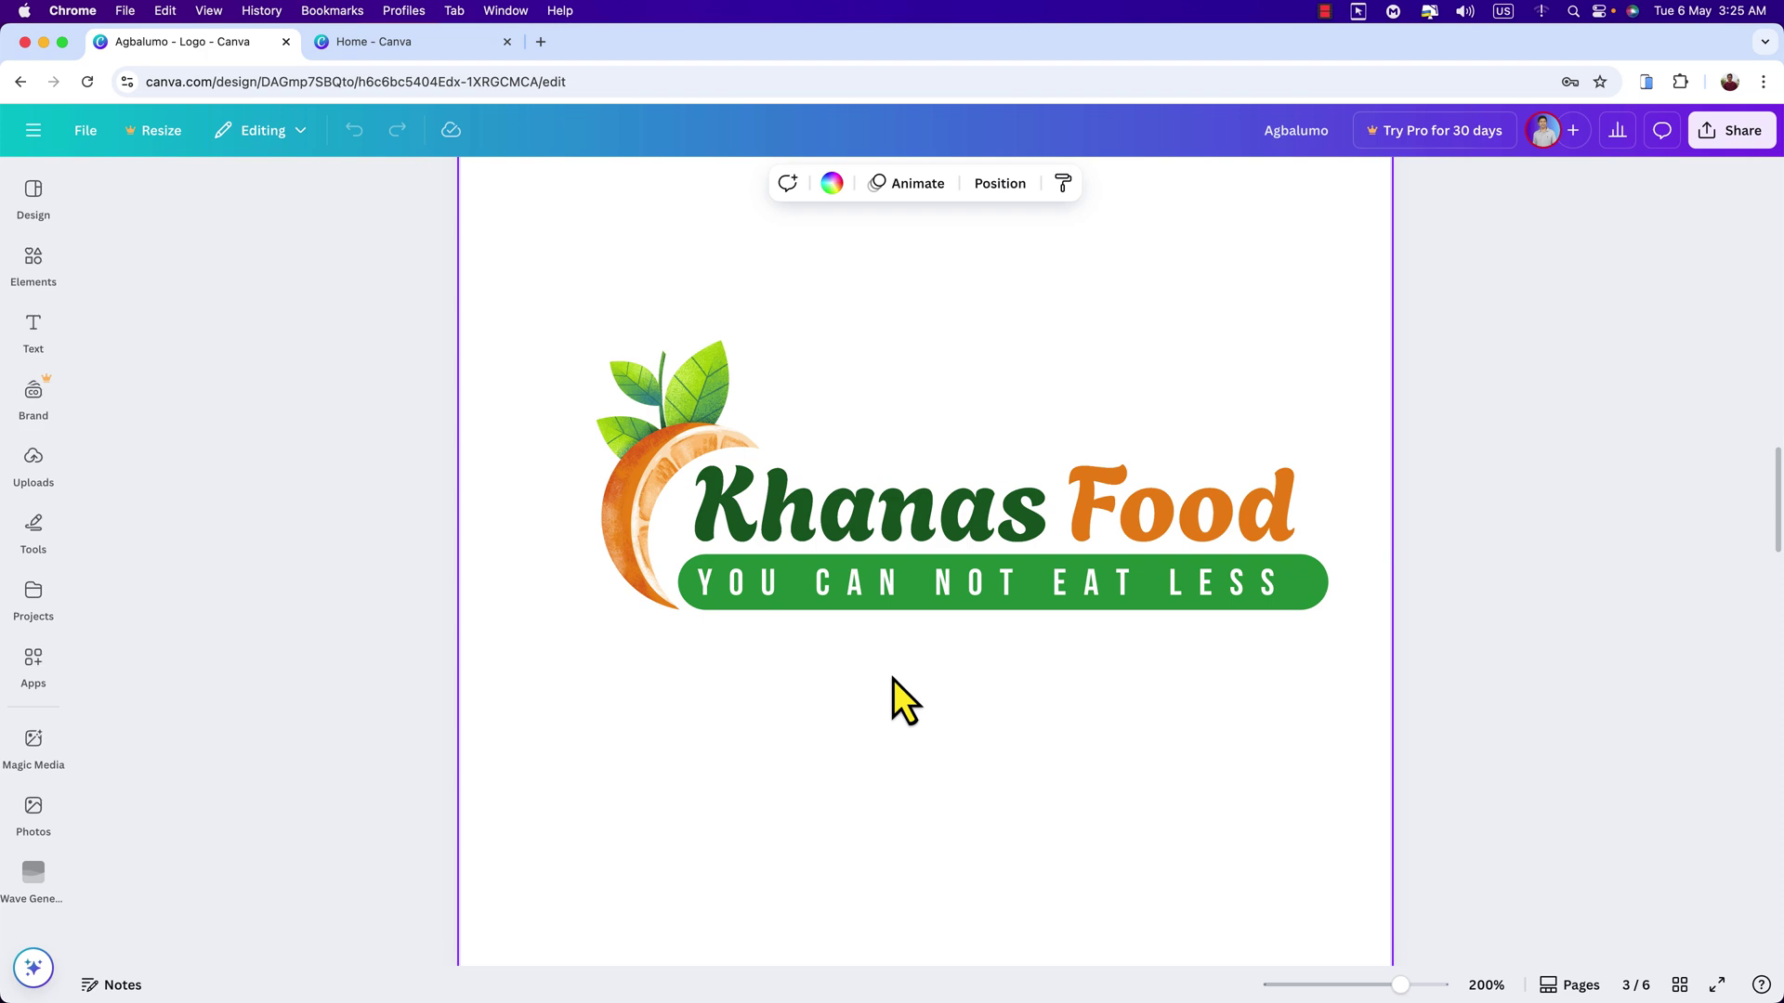
left_click(409, 41)
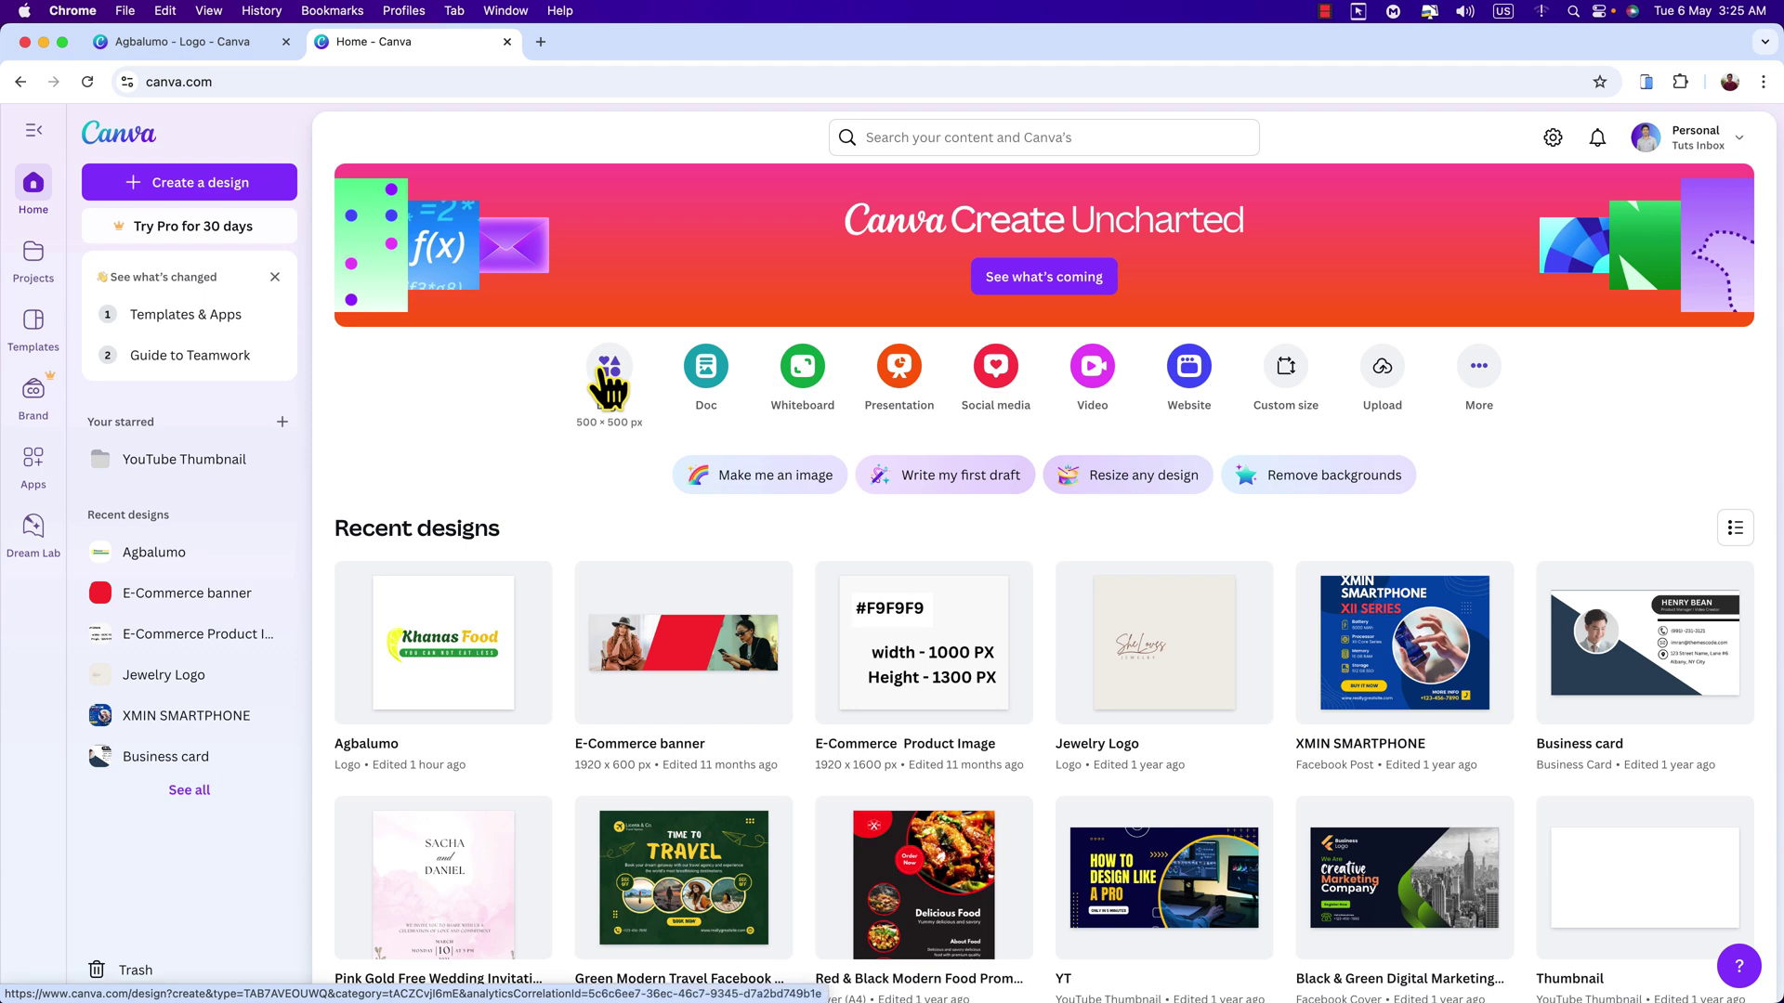
left_click(233, 194)
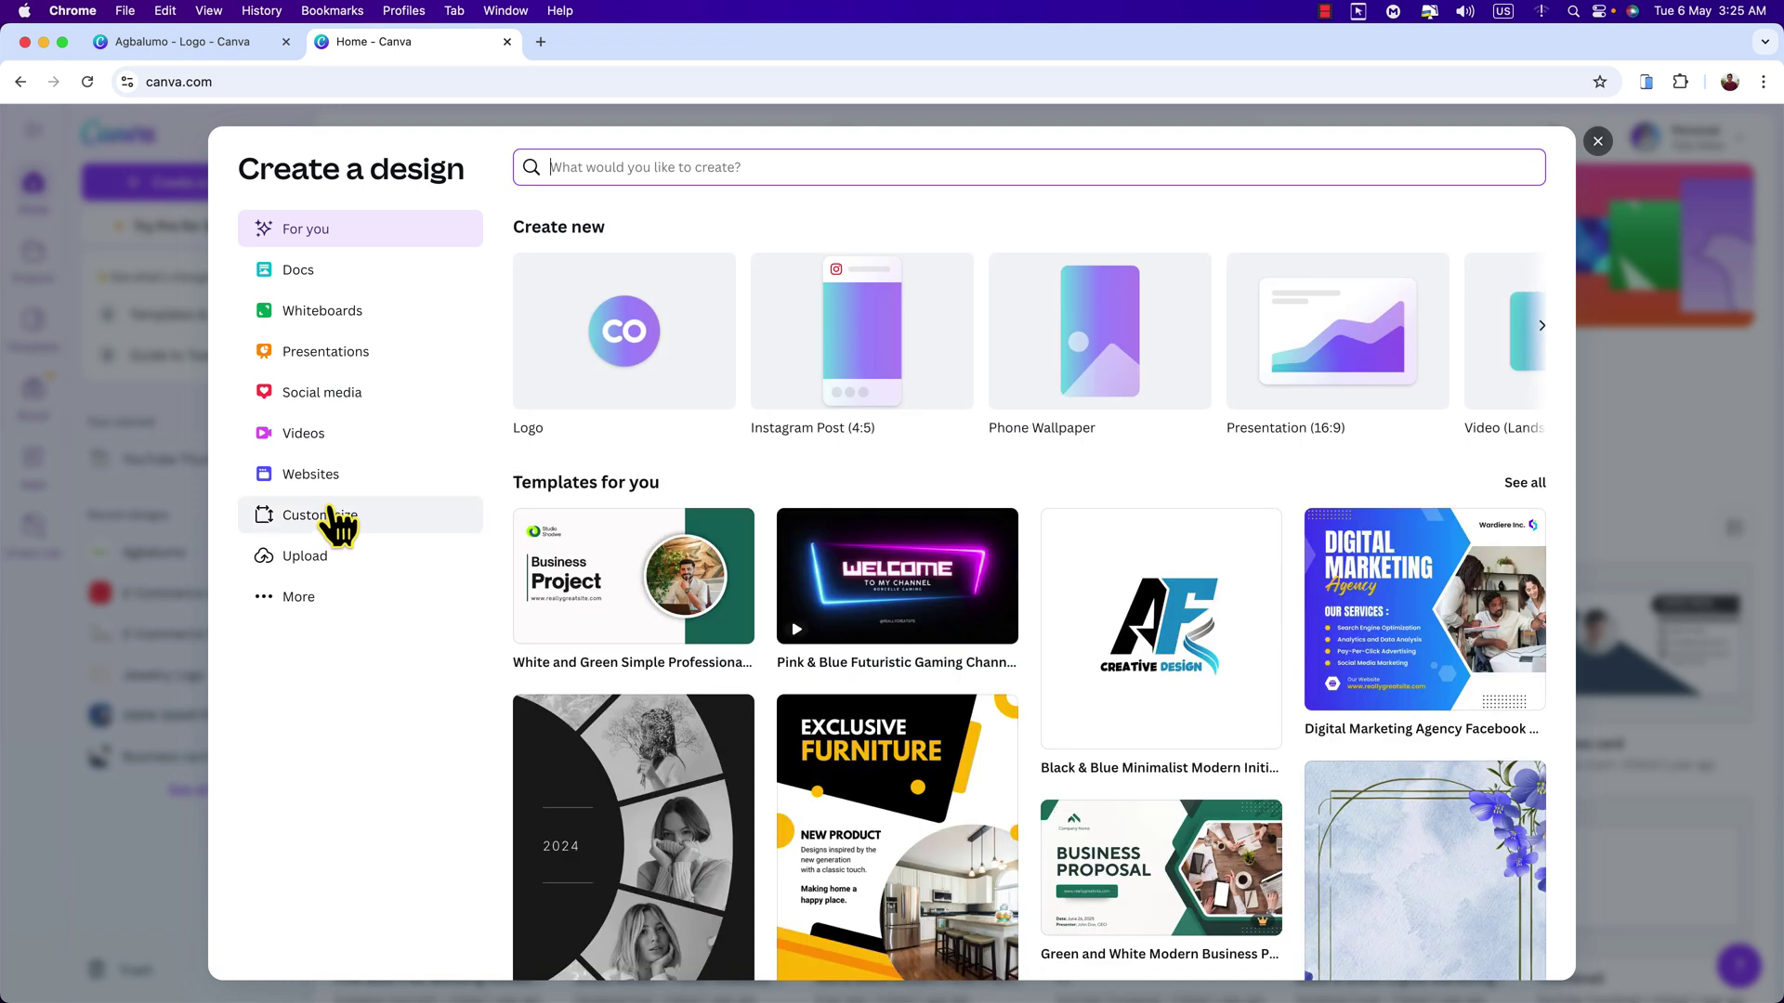
left_click(331, 516)
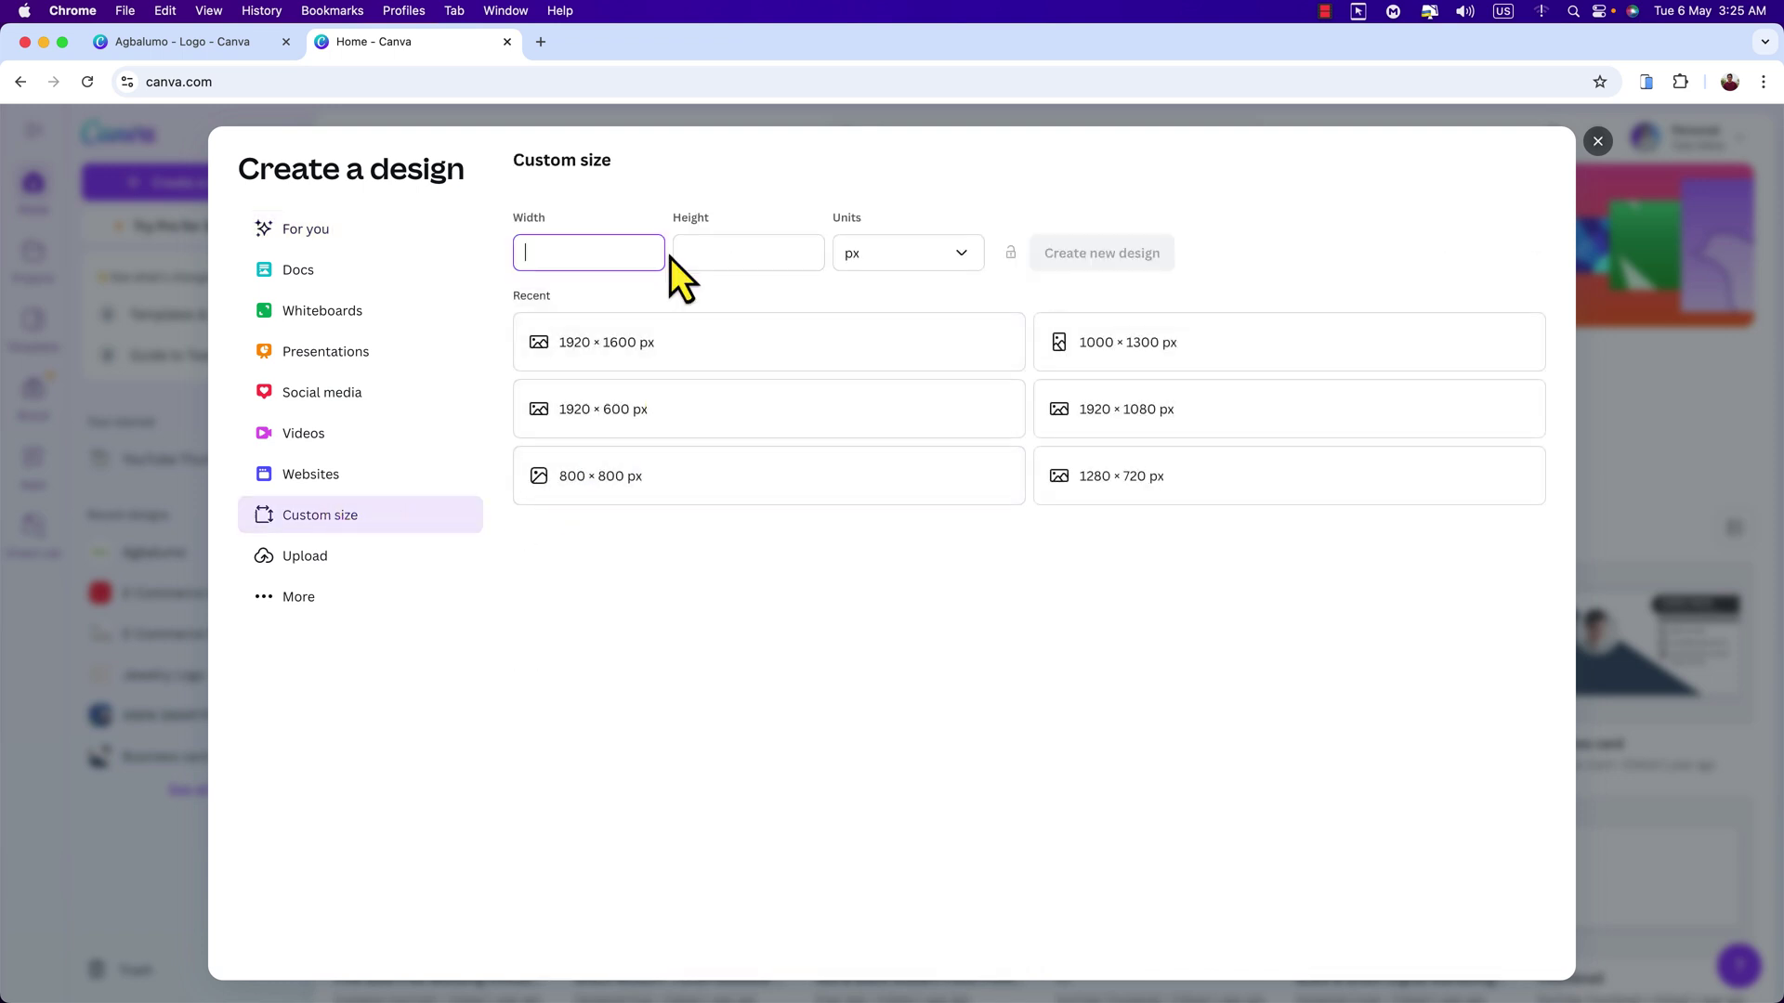
type("500")
left_click(783, 254)
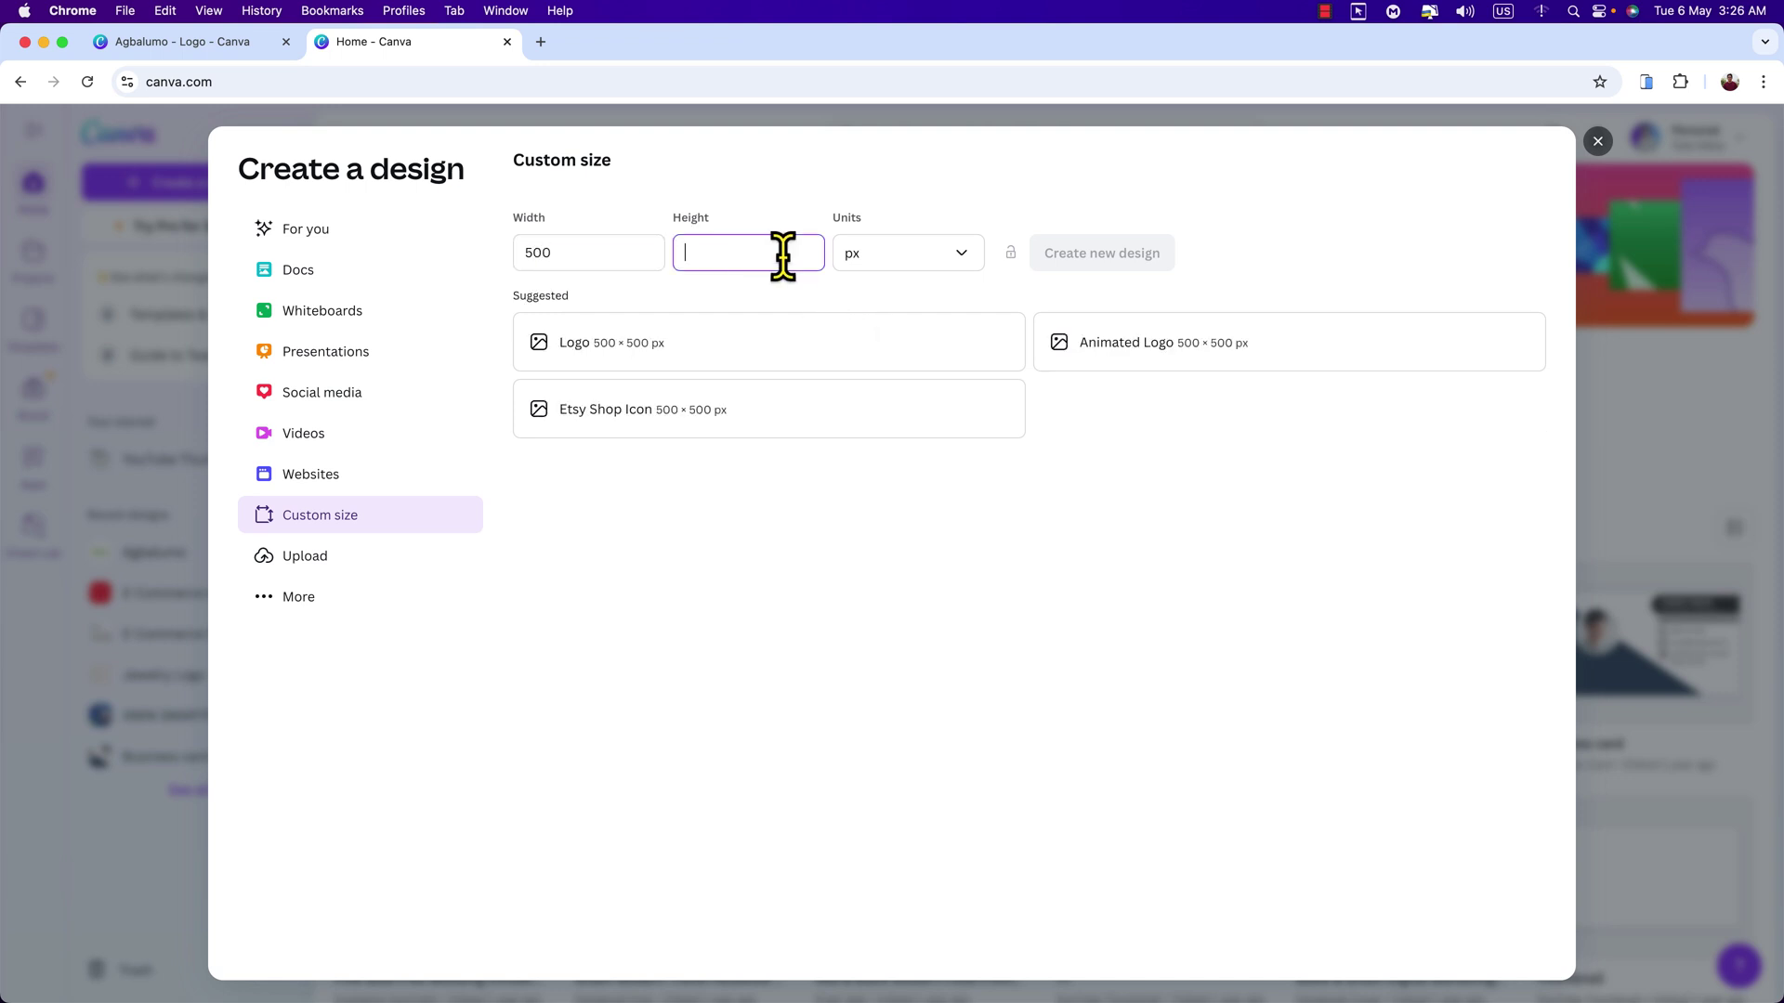
type("500")
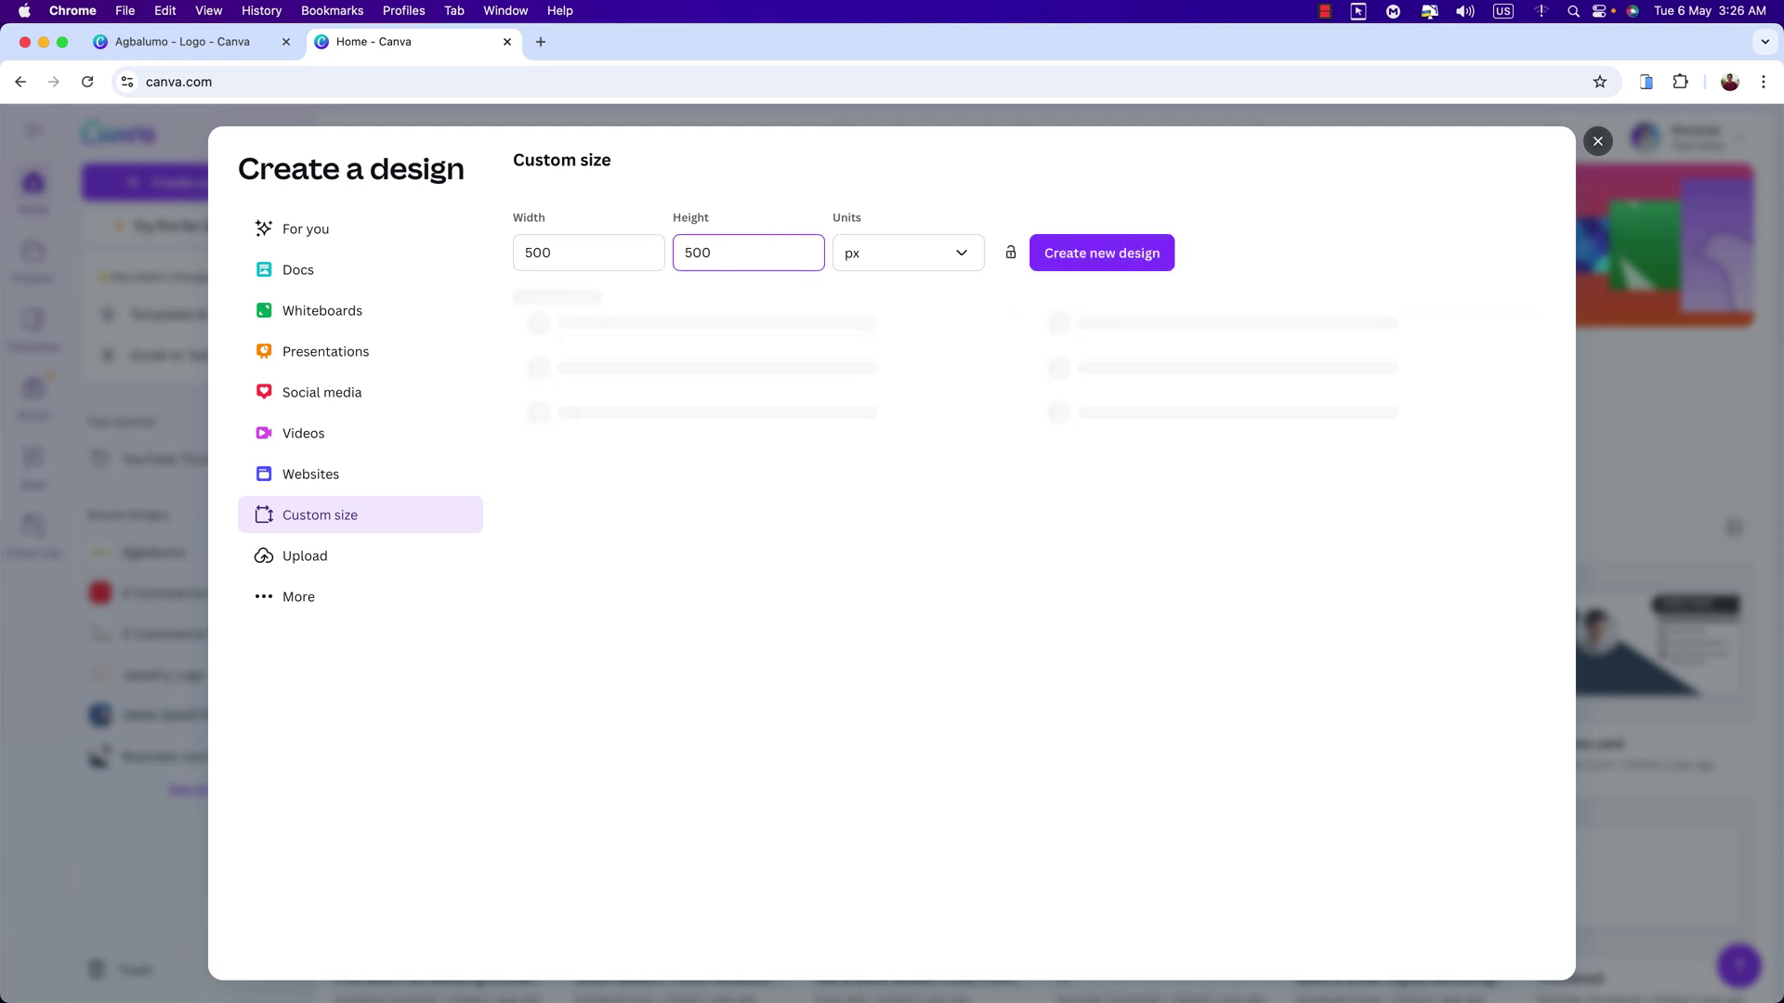
left_click(1101, 266)
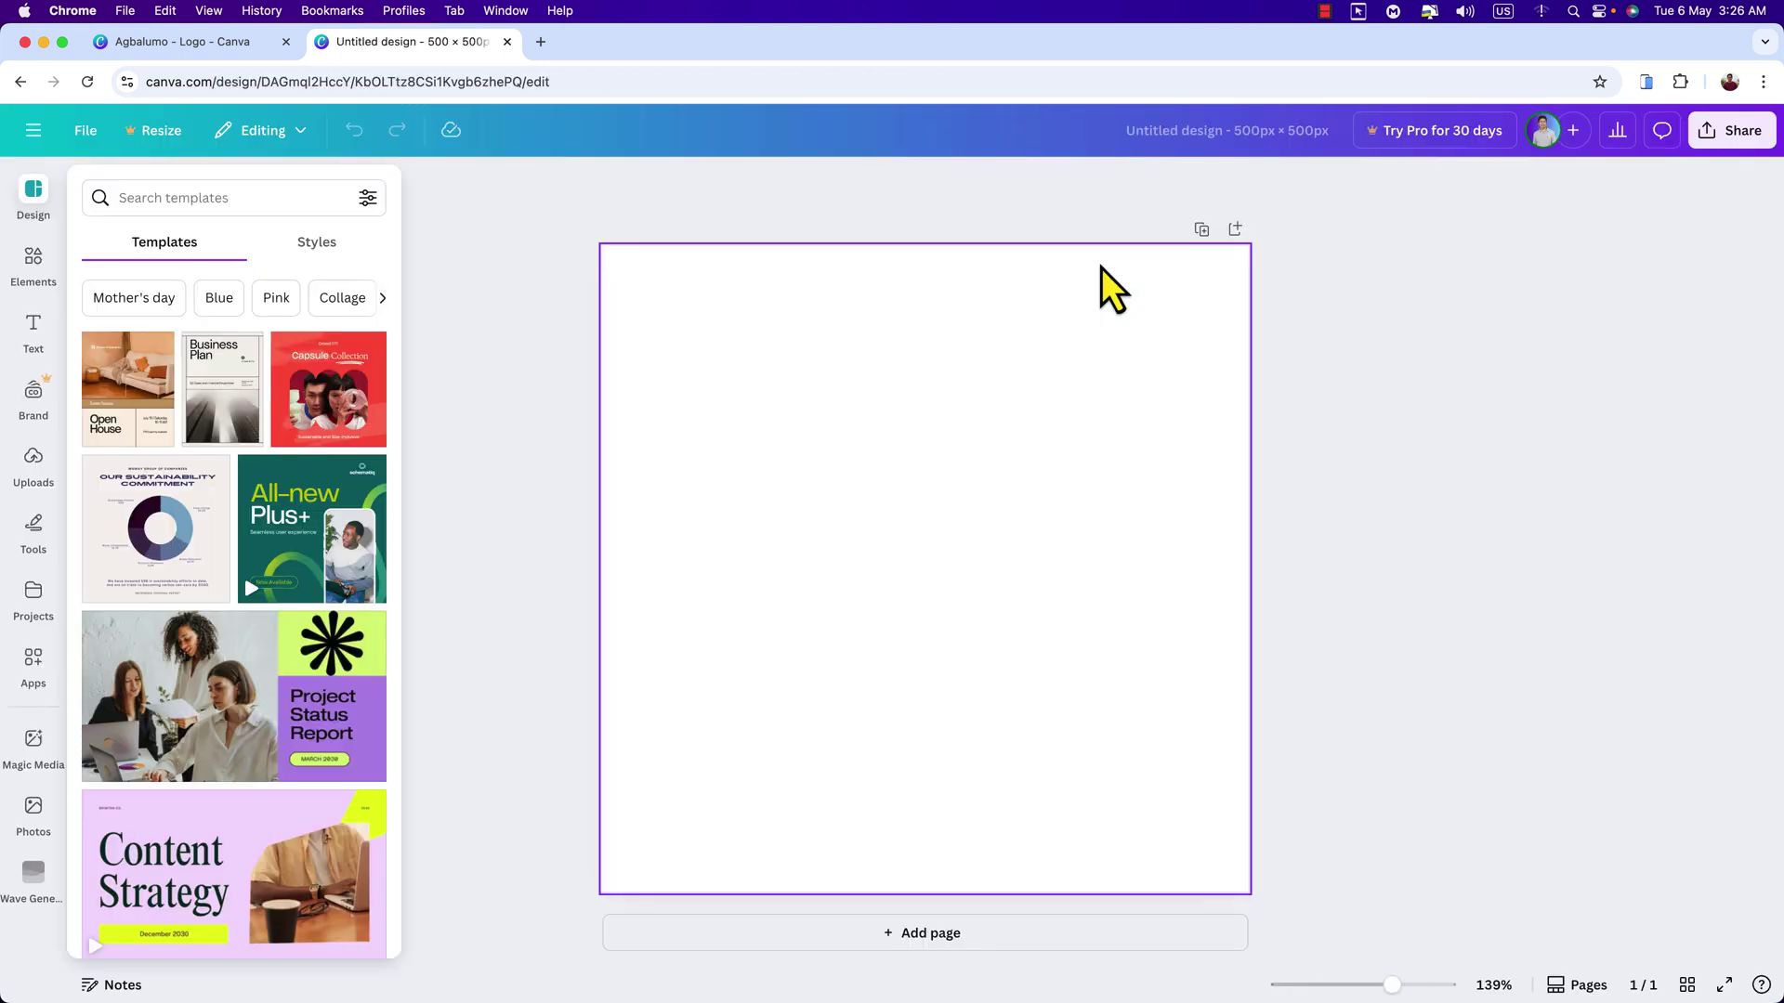
Add a heading reading "Khanas Food" to the blank page
left_click(214, 43)
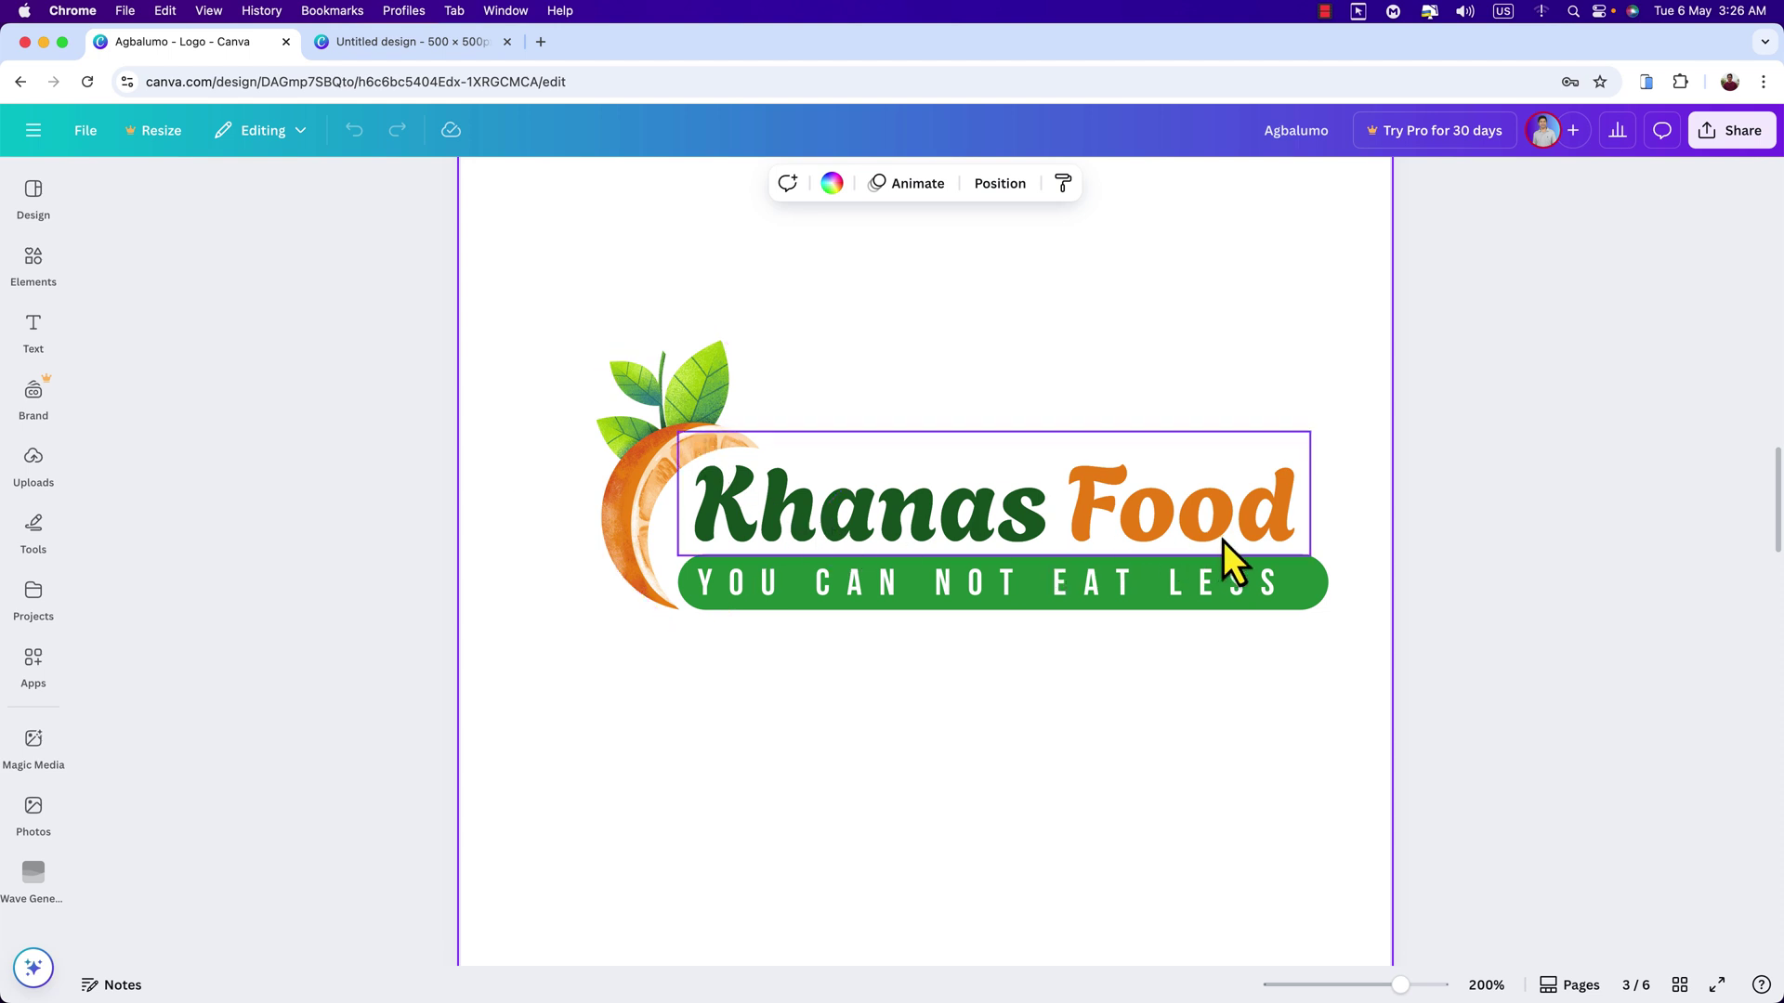
left_click(405, 39)
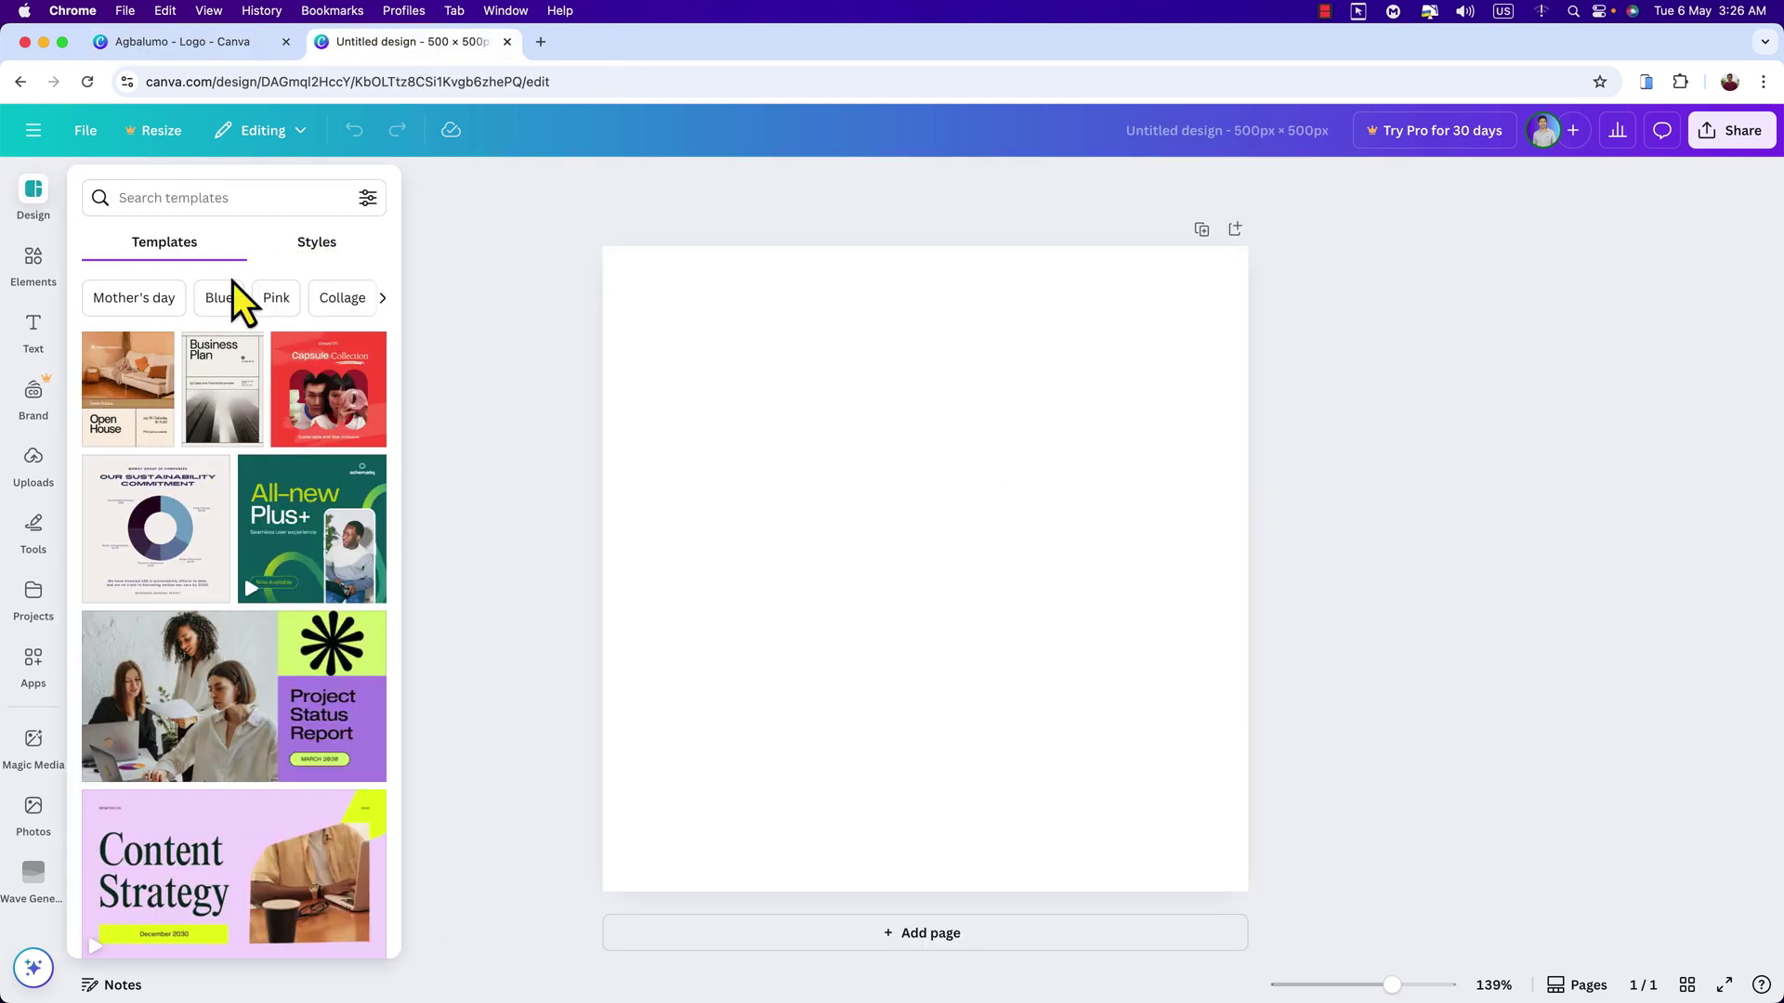
left_click(33, 336)
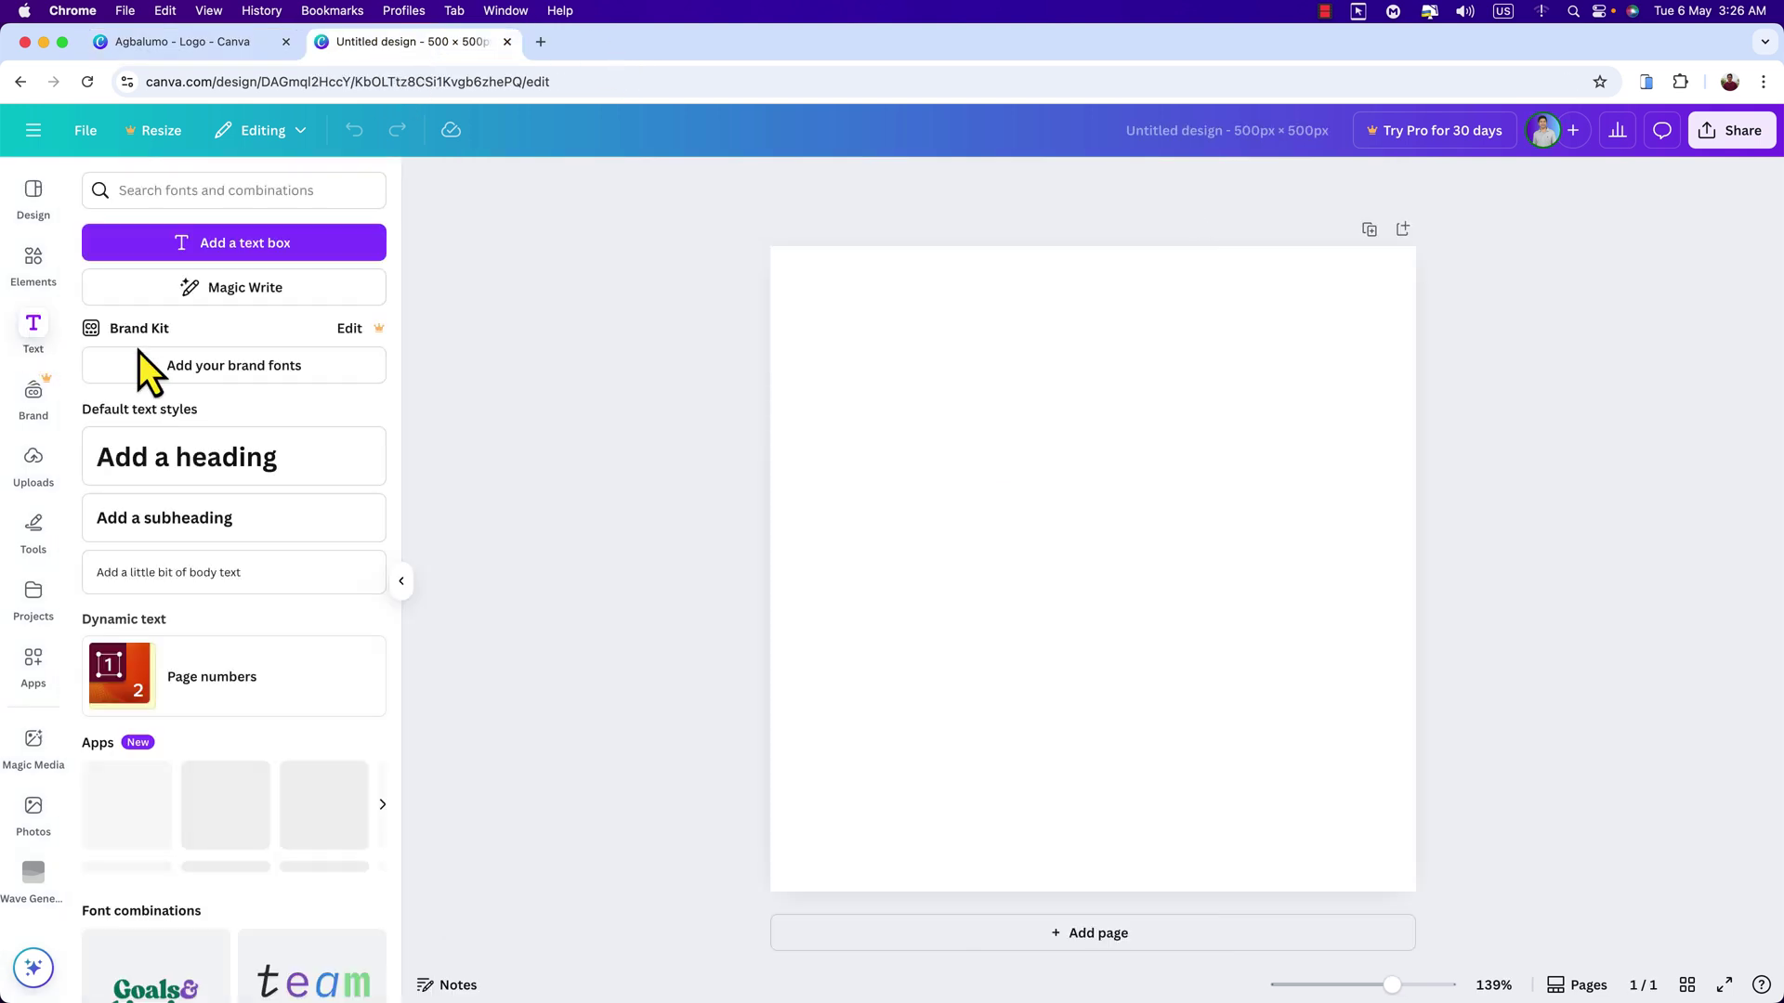
left_click(176, 460)
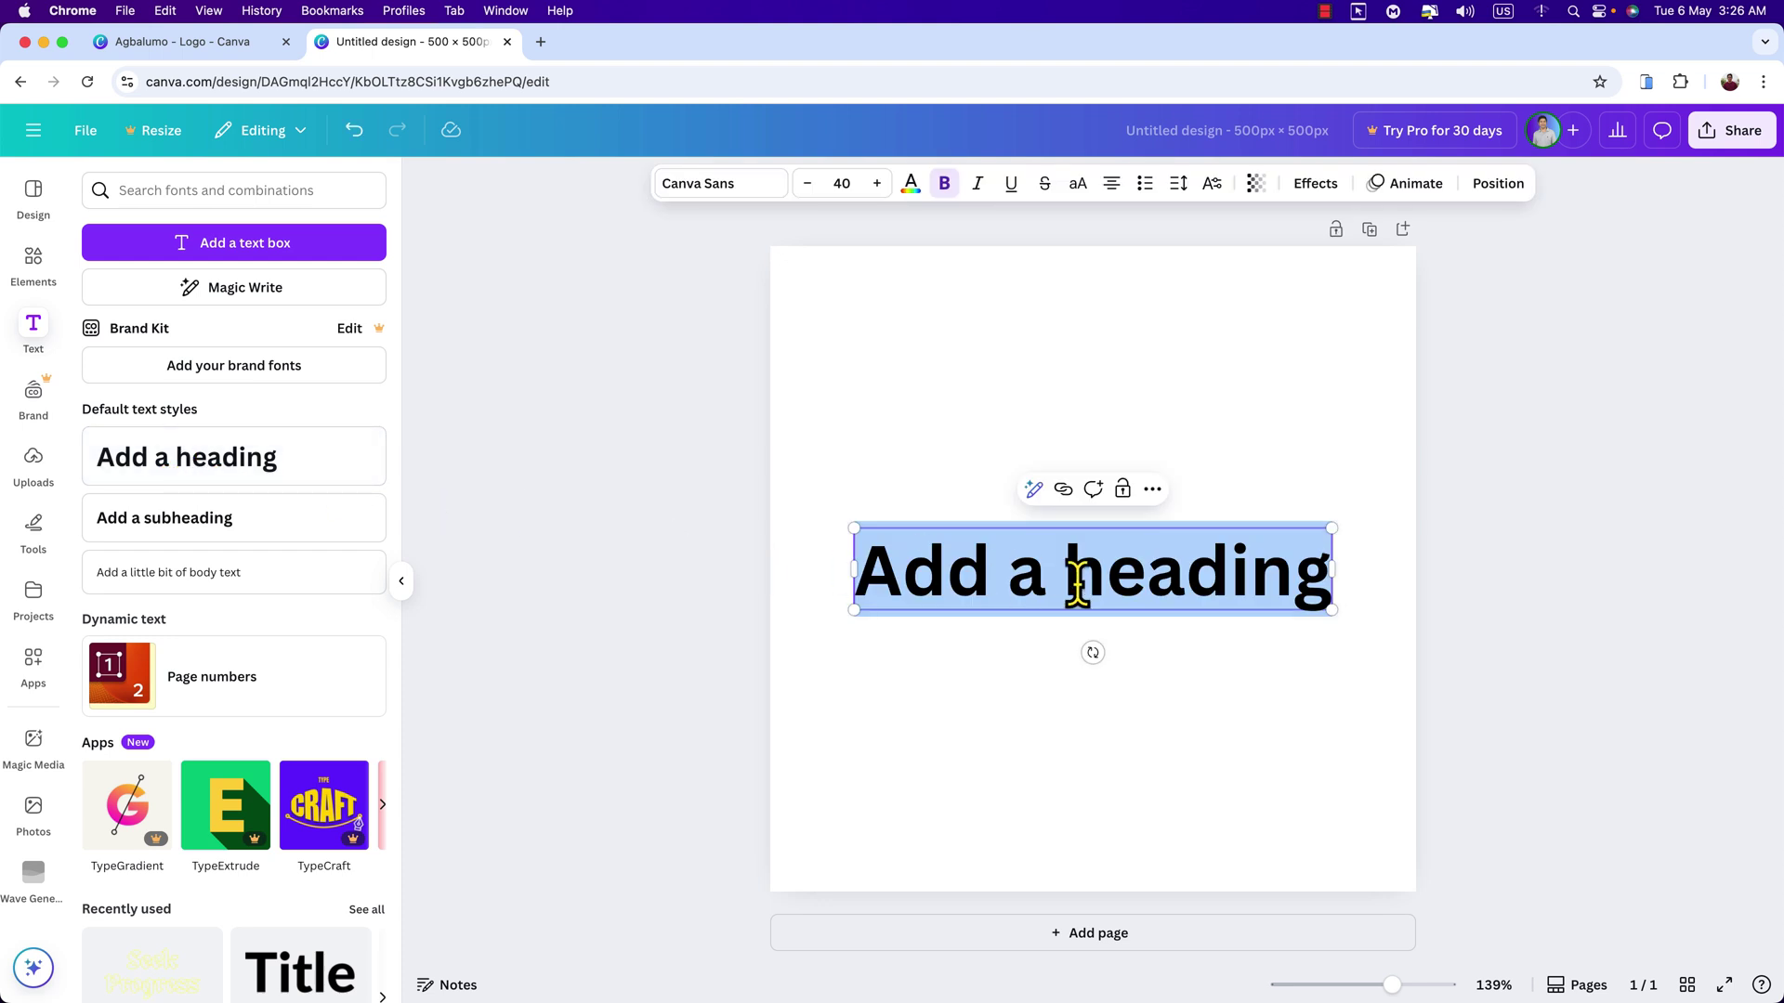
type("Khan")
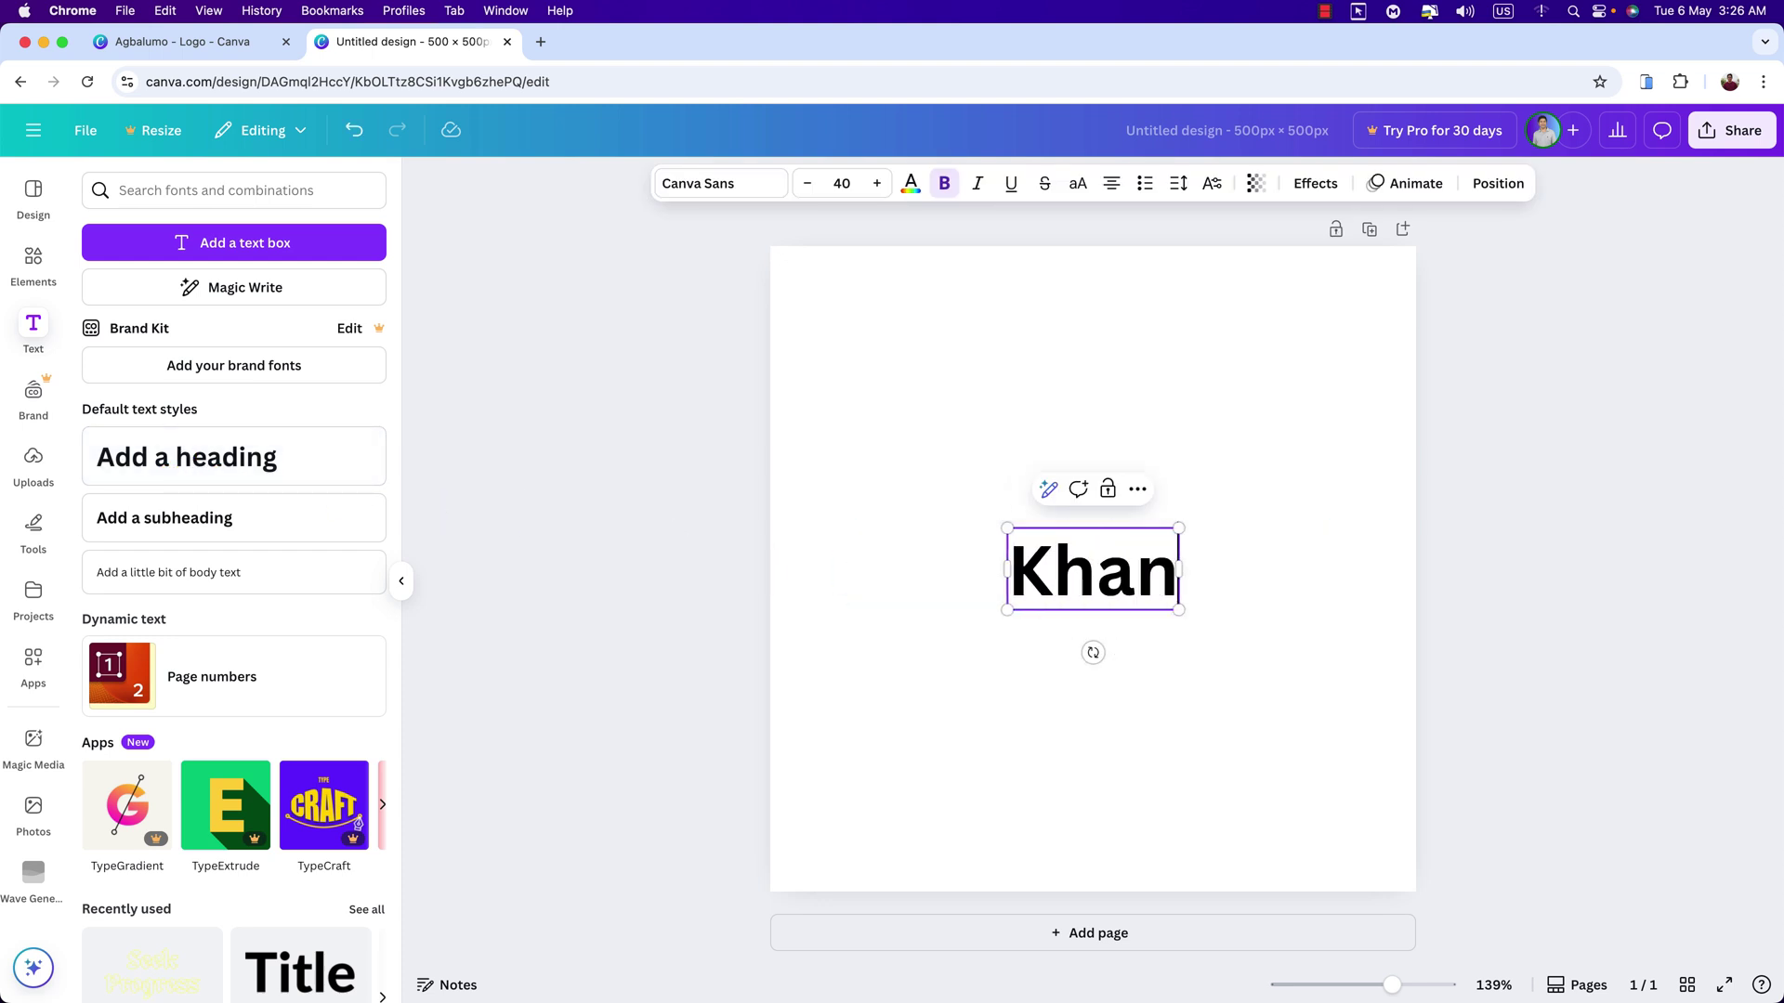
type("as Food")
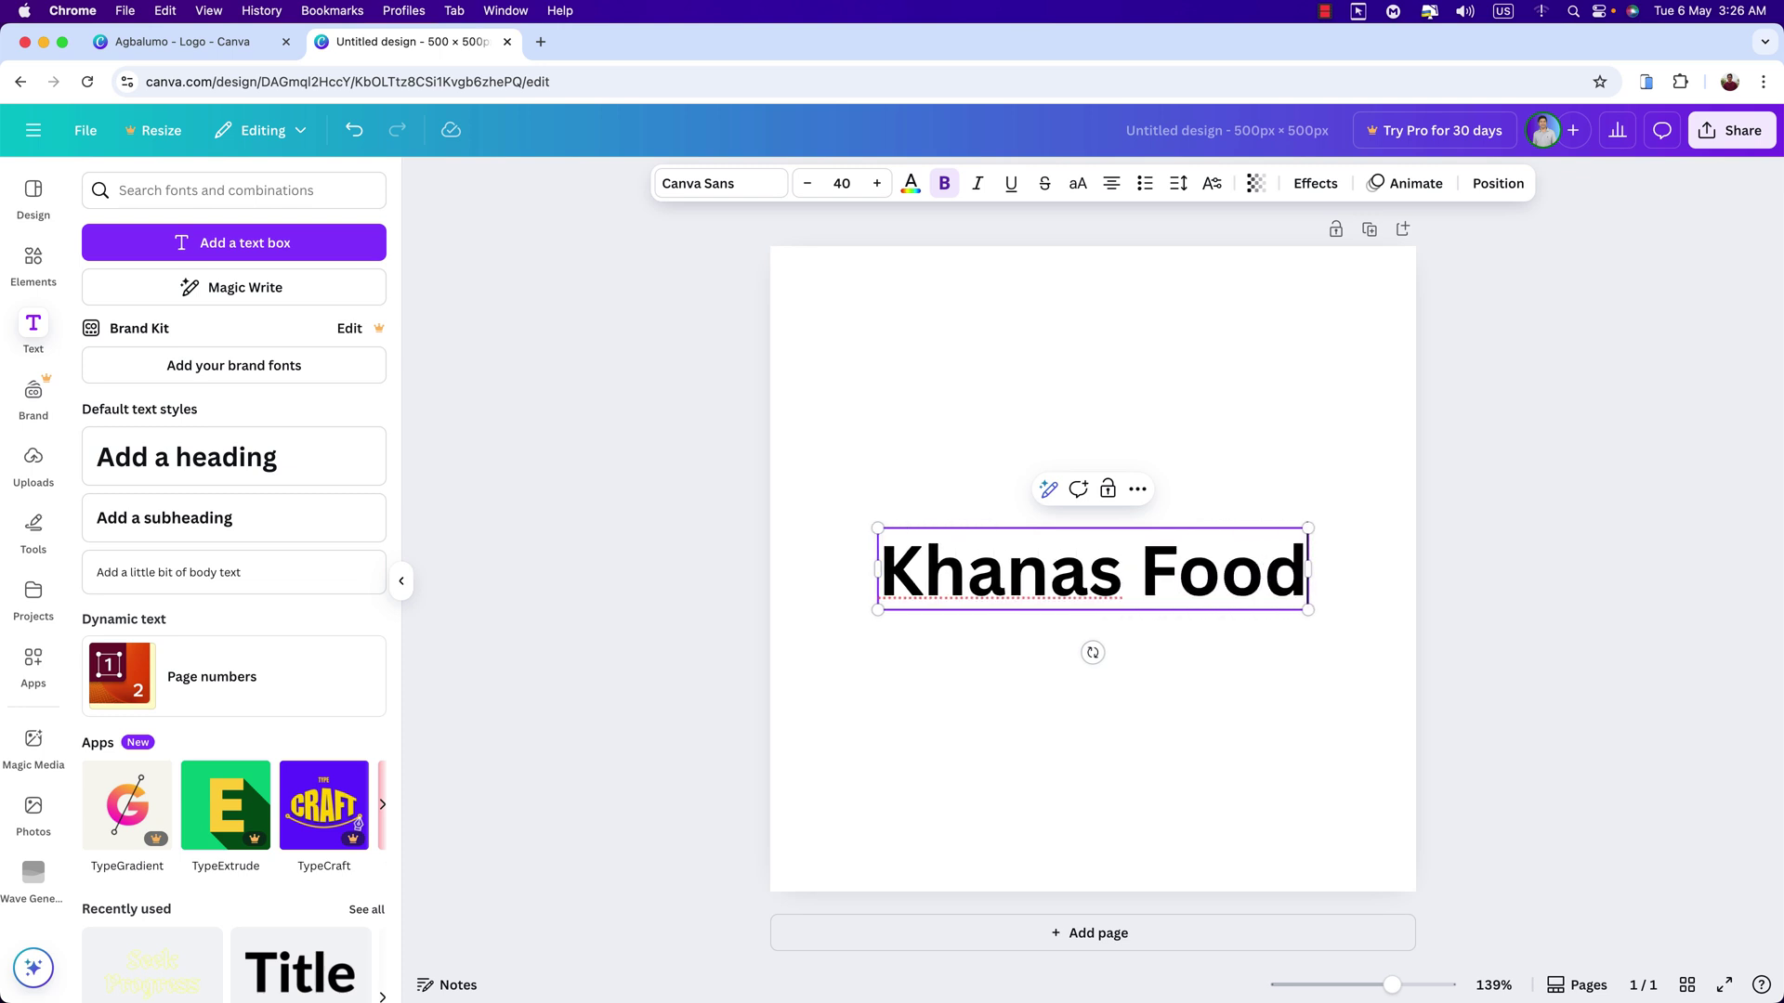
left_click(1167, 763)
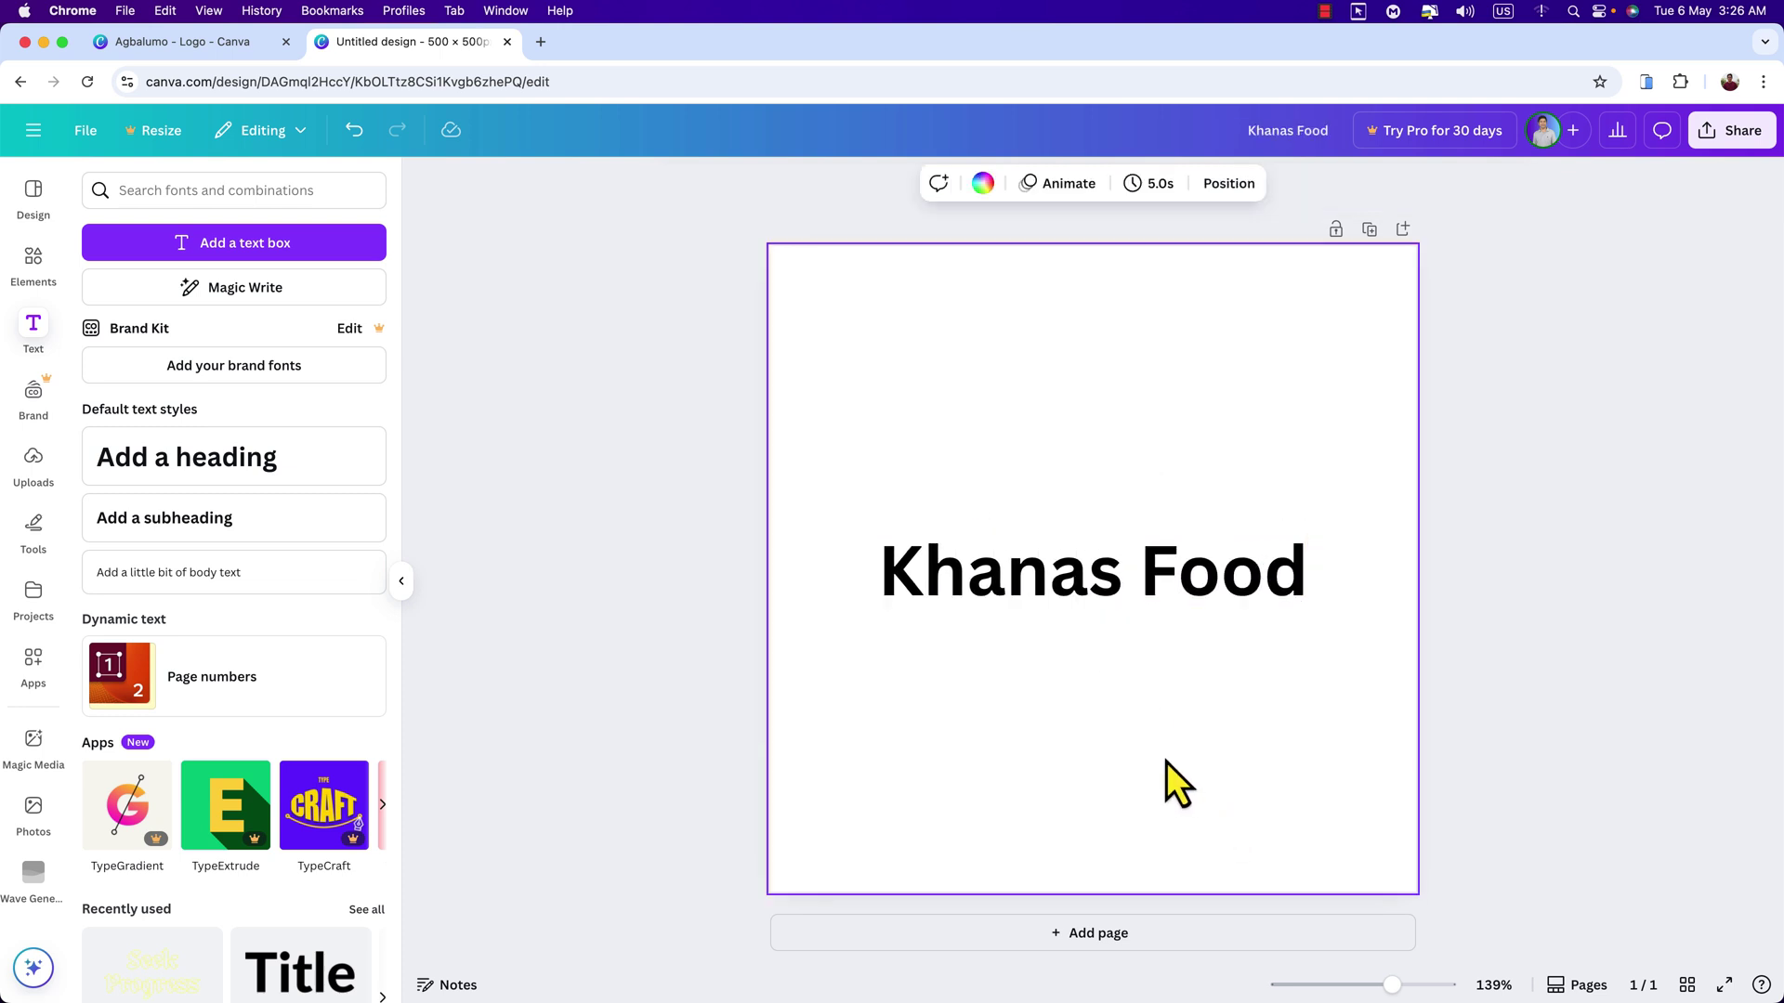
Increase the "Khanas Food" heading's font size to 44
left_click(1069, 600)
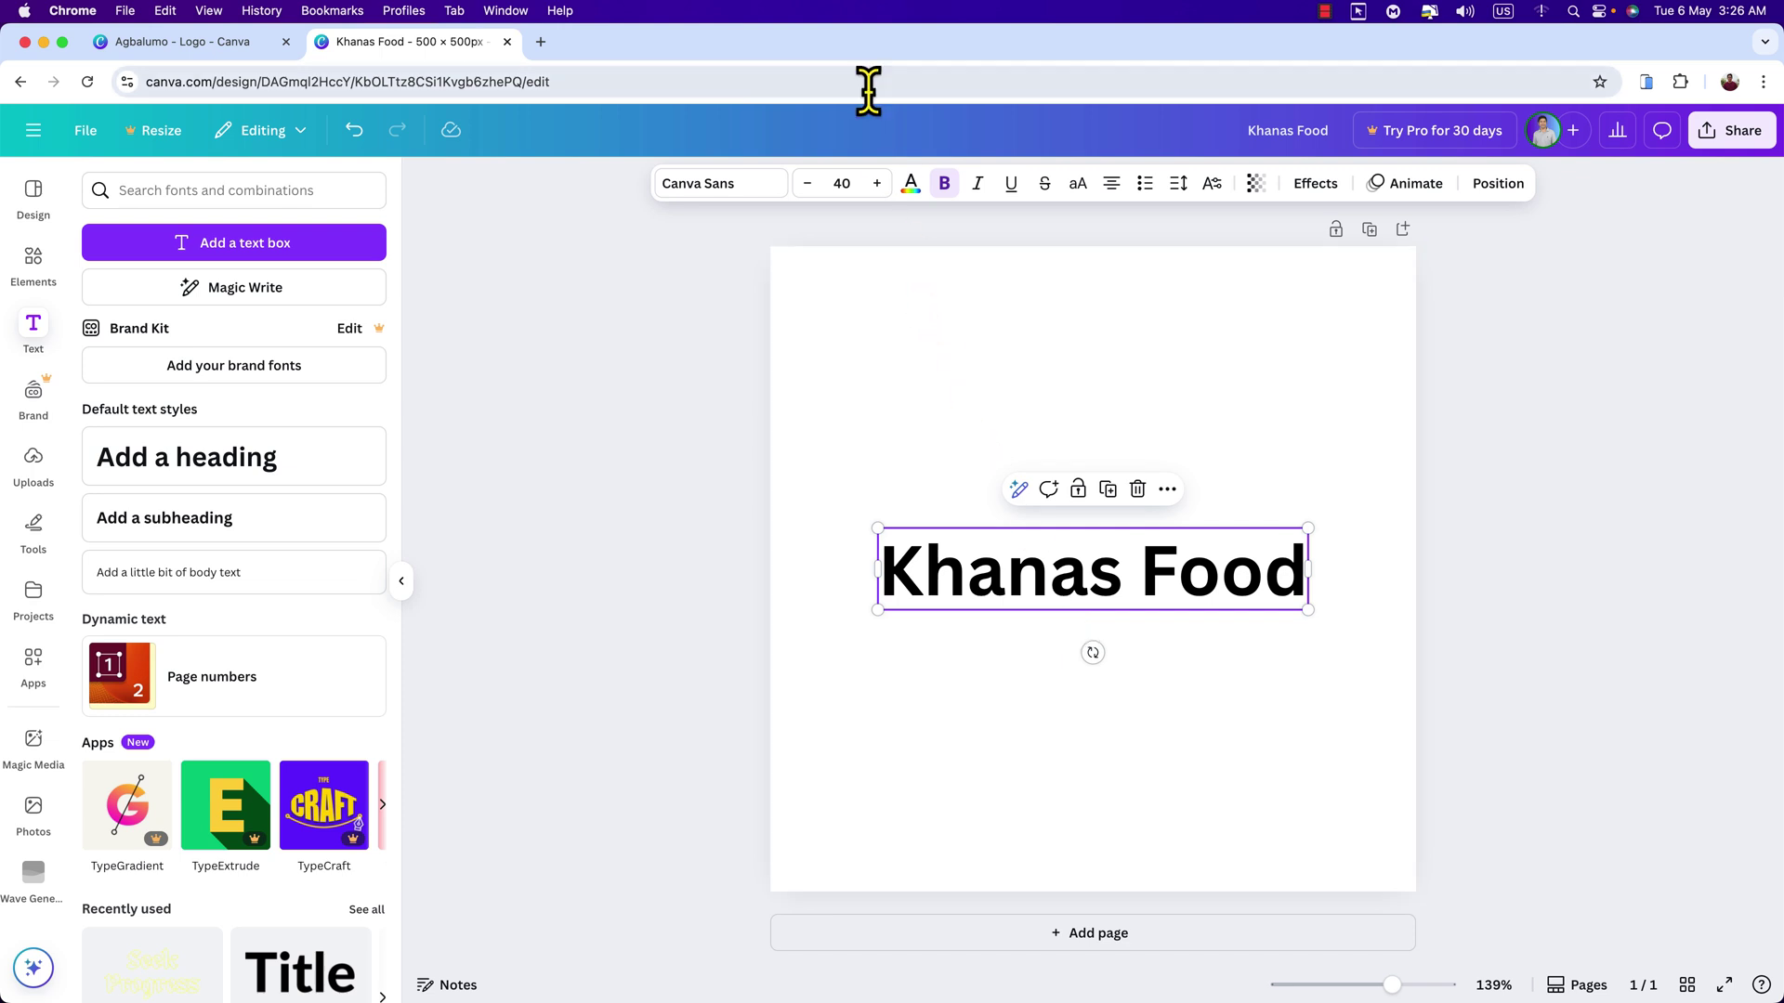
left_click(876, 185)
left_click(876, 185)
left_click(876, 185)
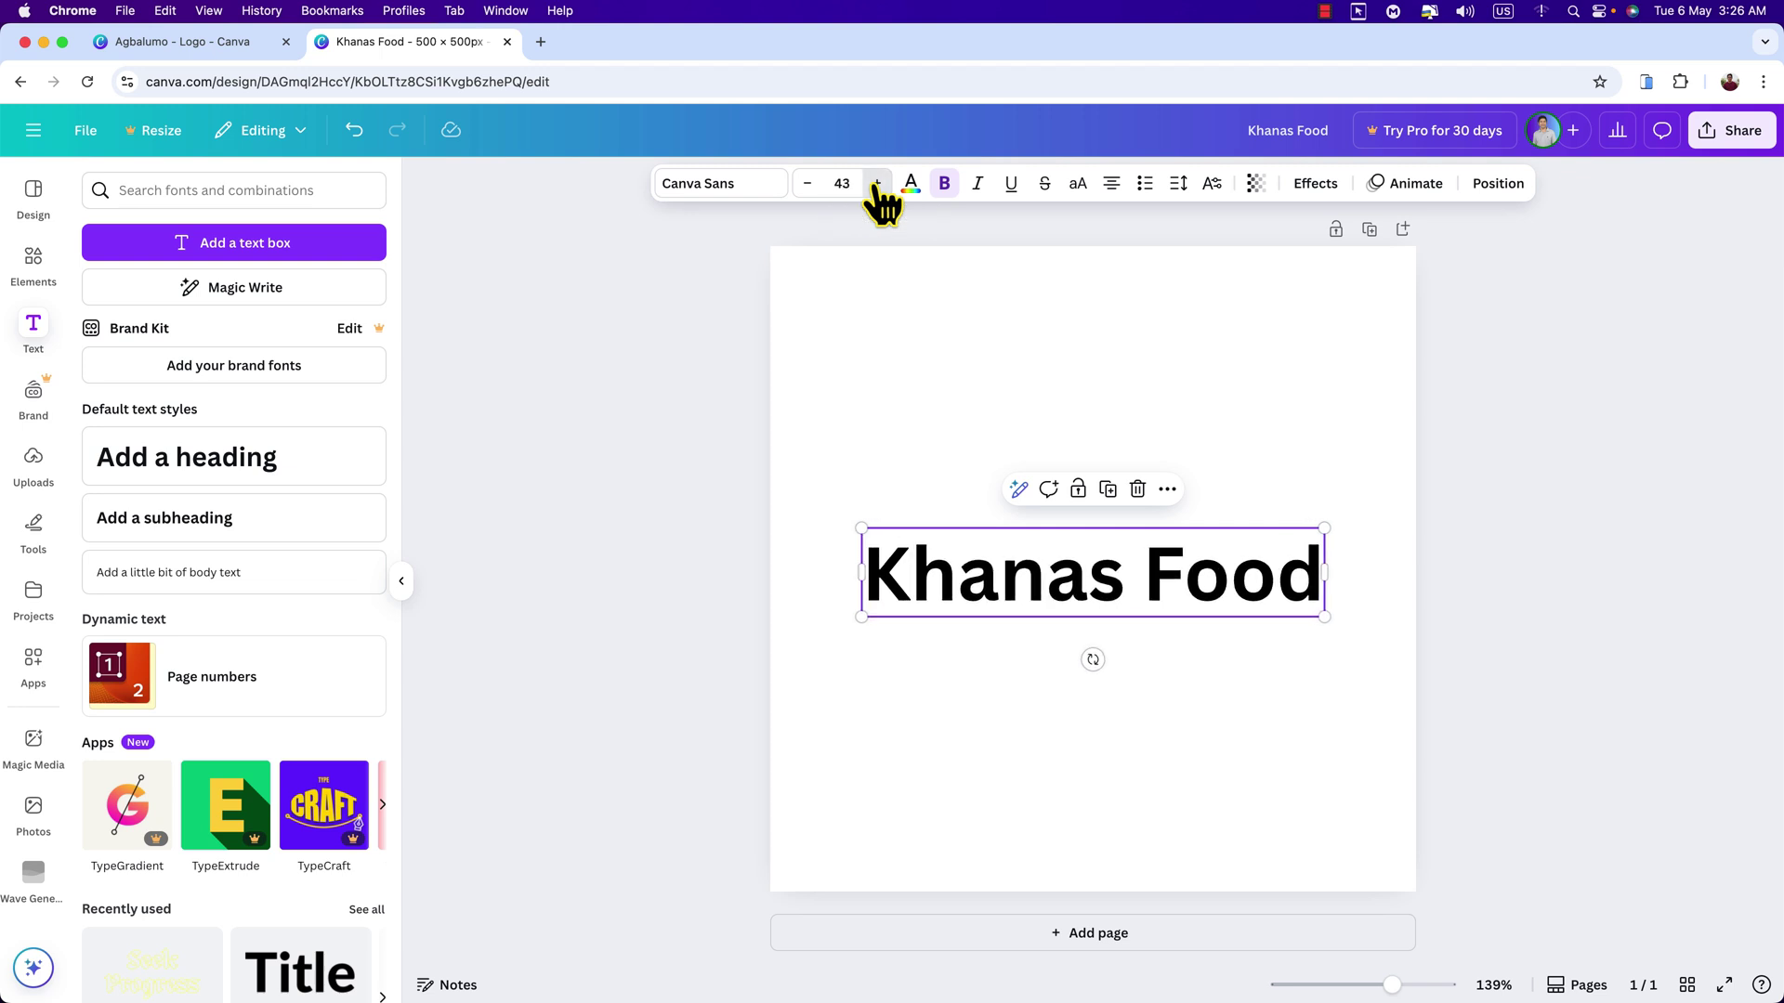
left_click(876, 184)
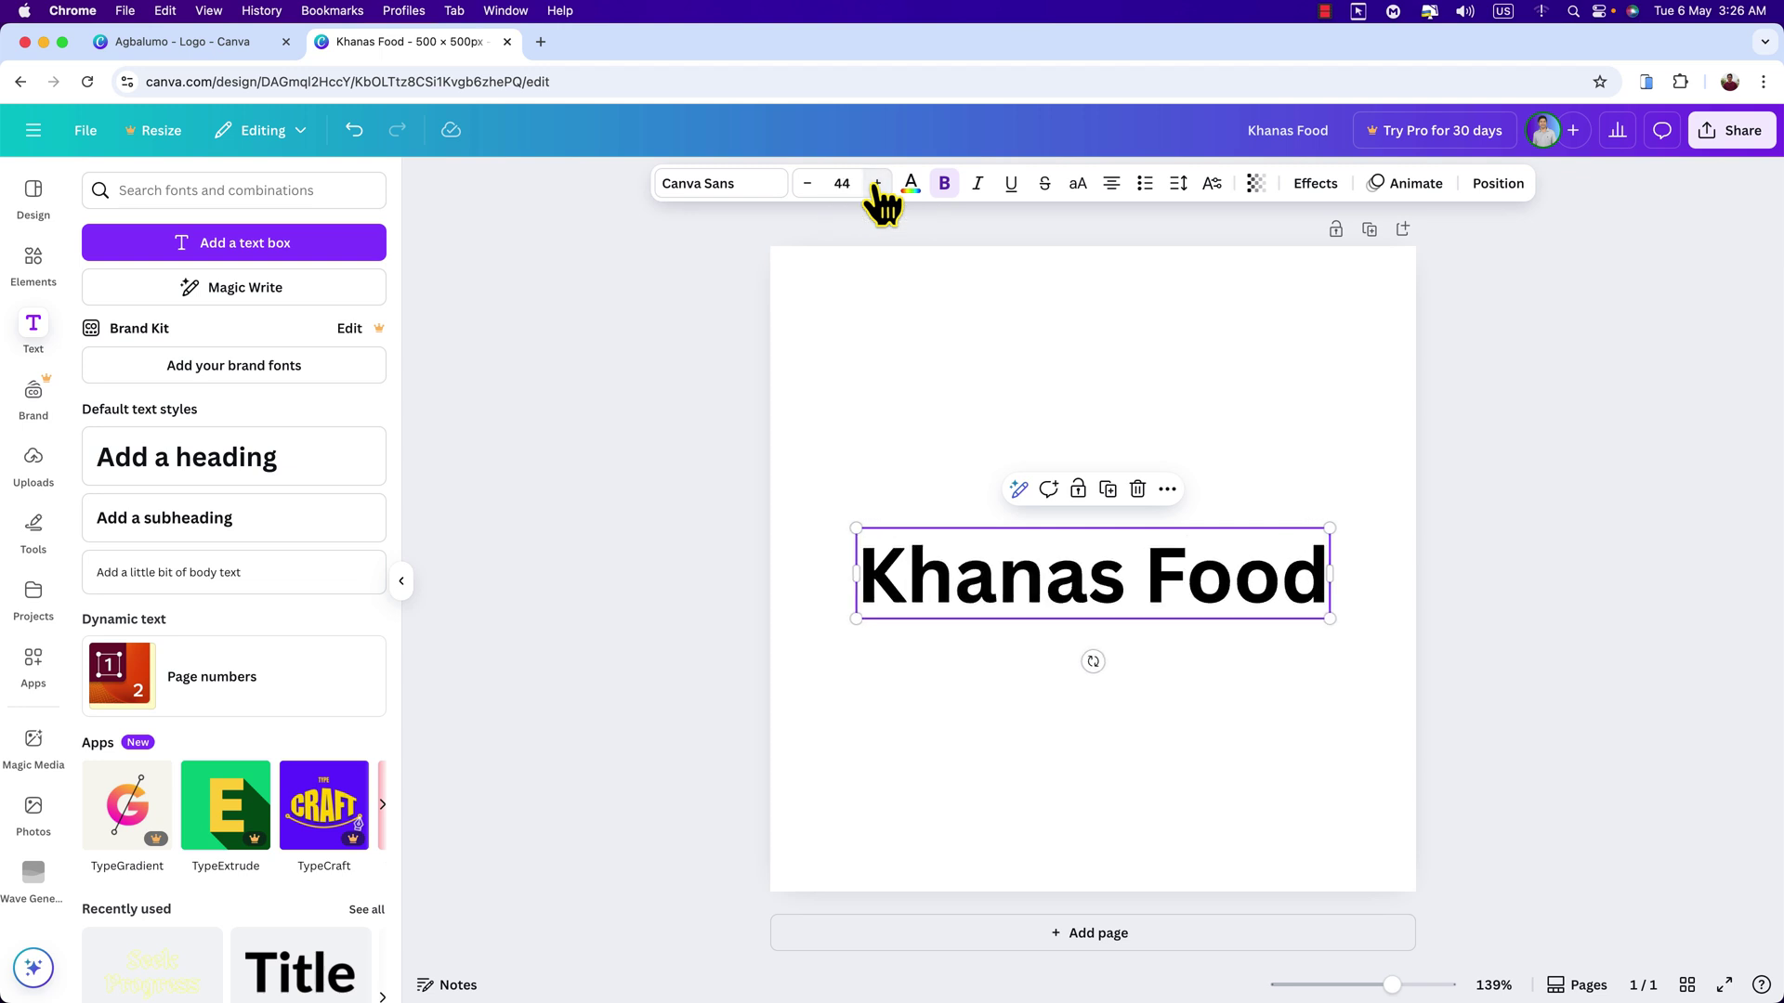
Find the Agbalumo font and apply it to the "Khanas Food" heading
left_click(760, 186)
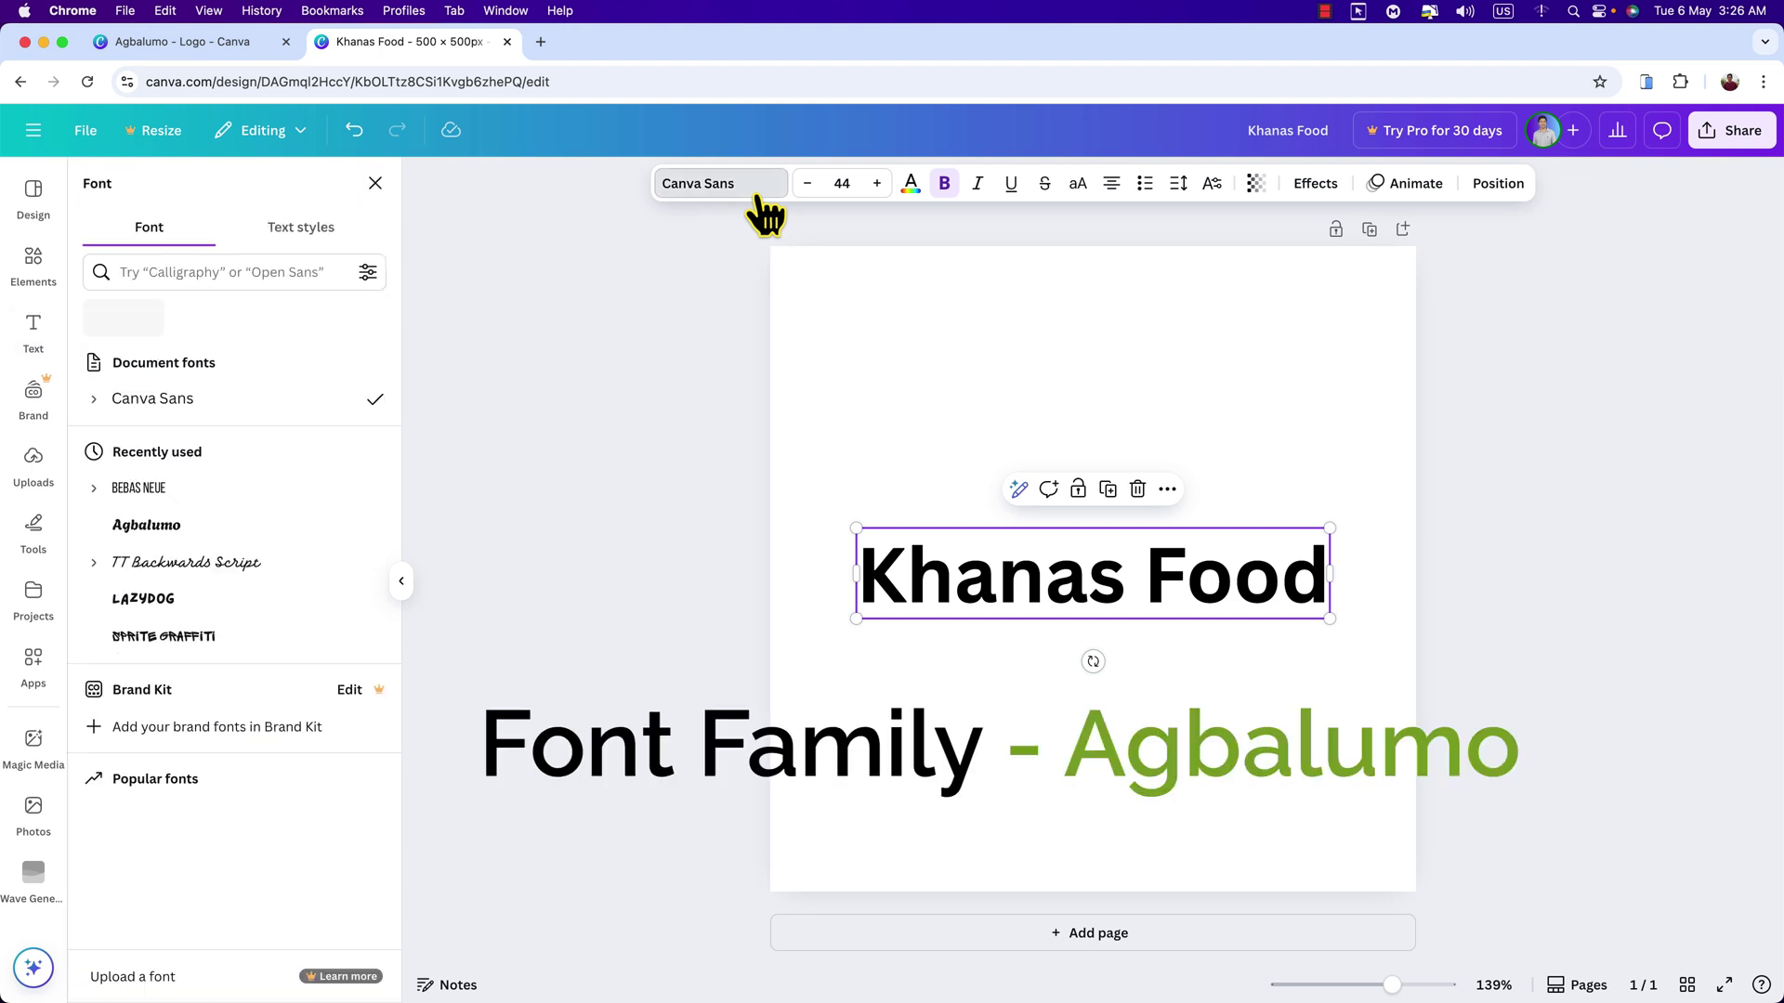
left_click(171, 272)
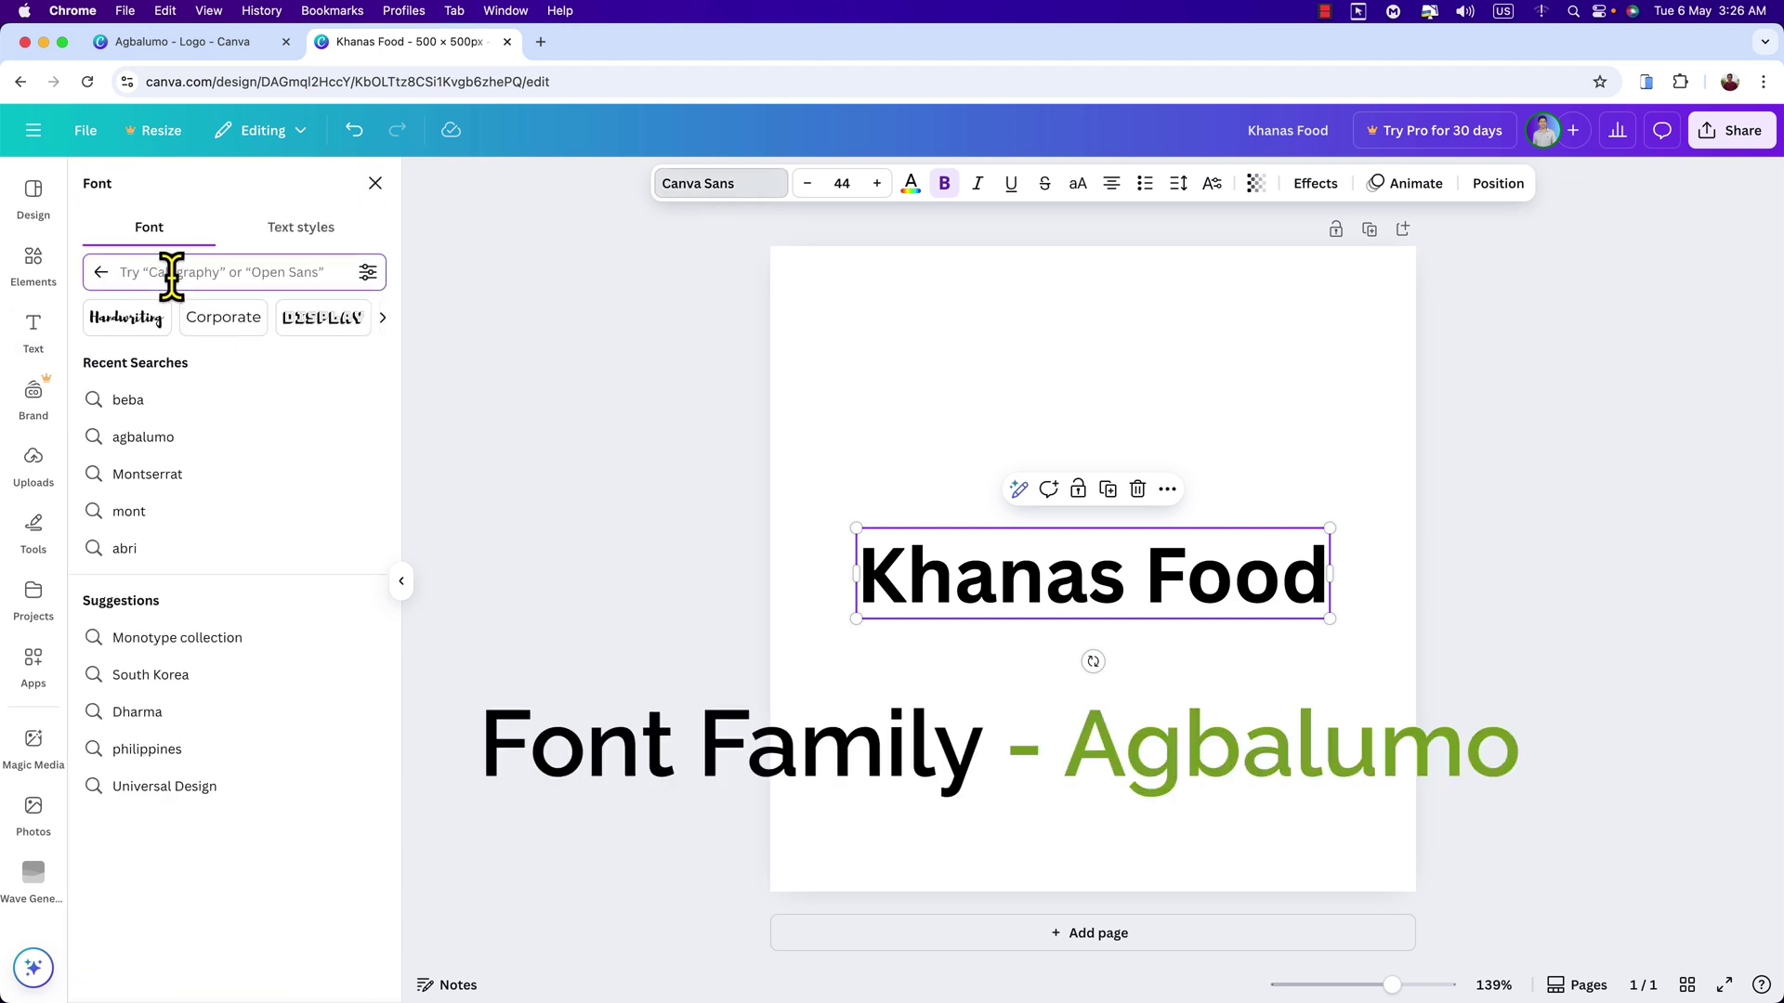
type("ag")
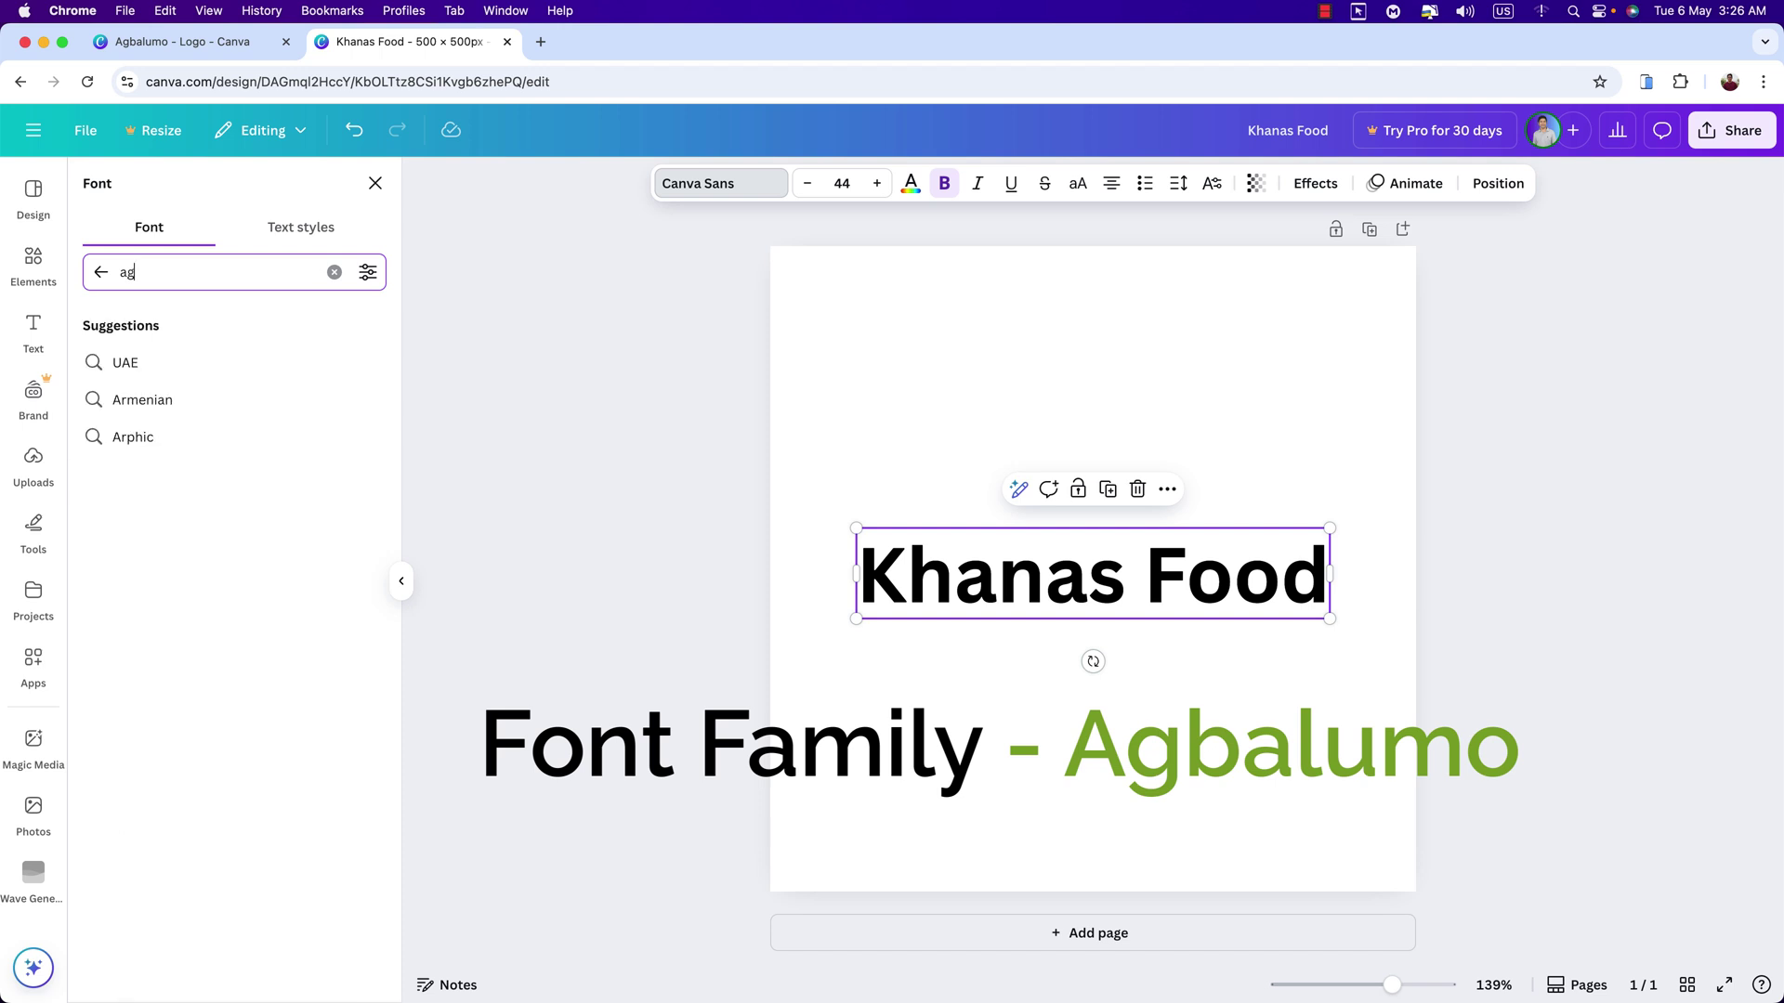
type("ba")
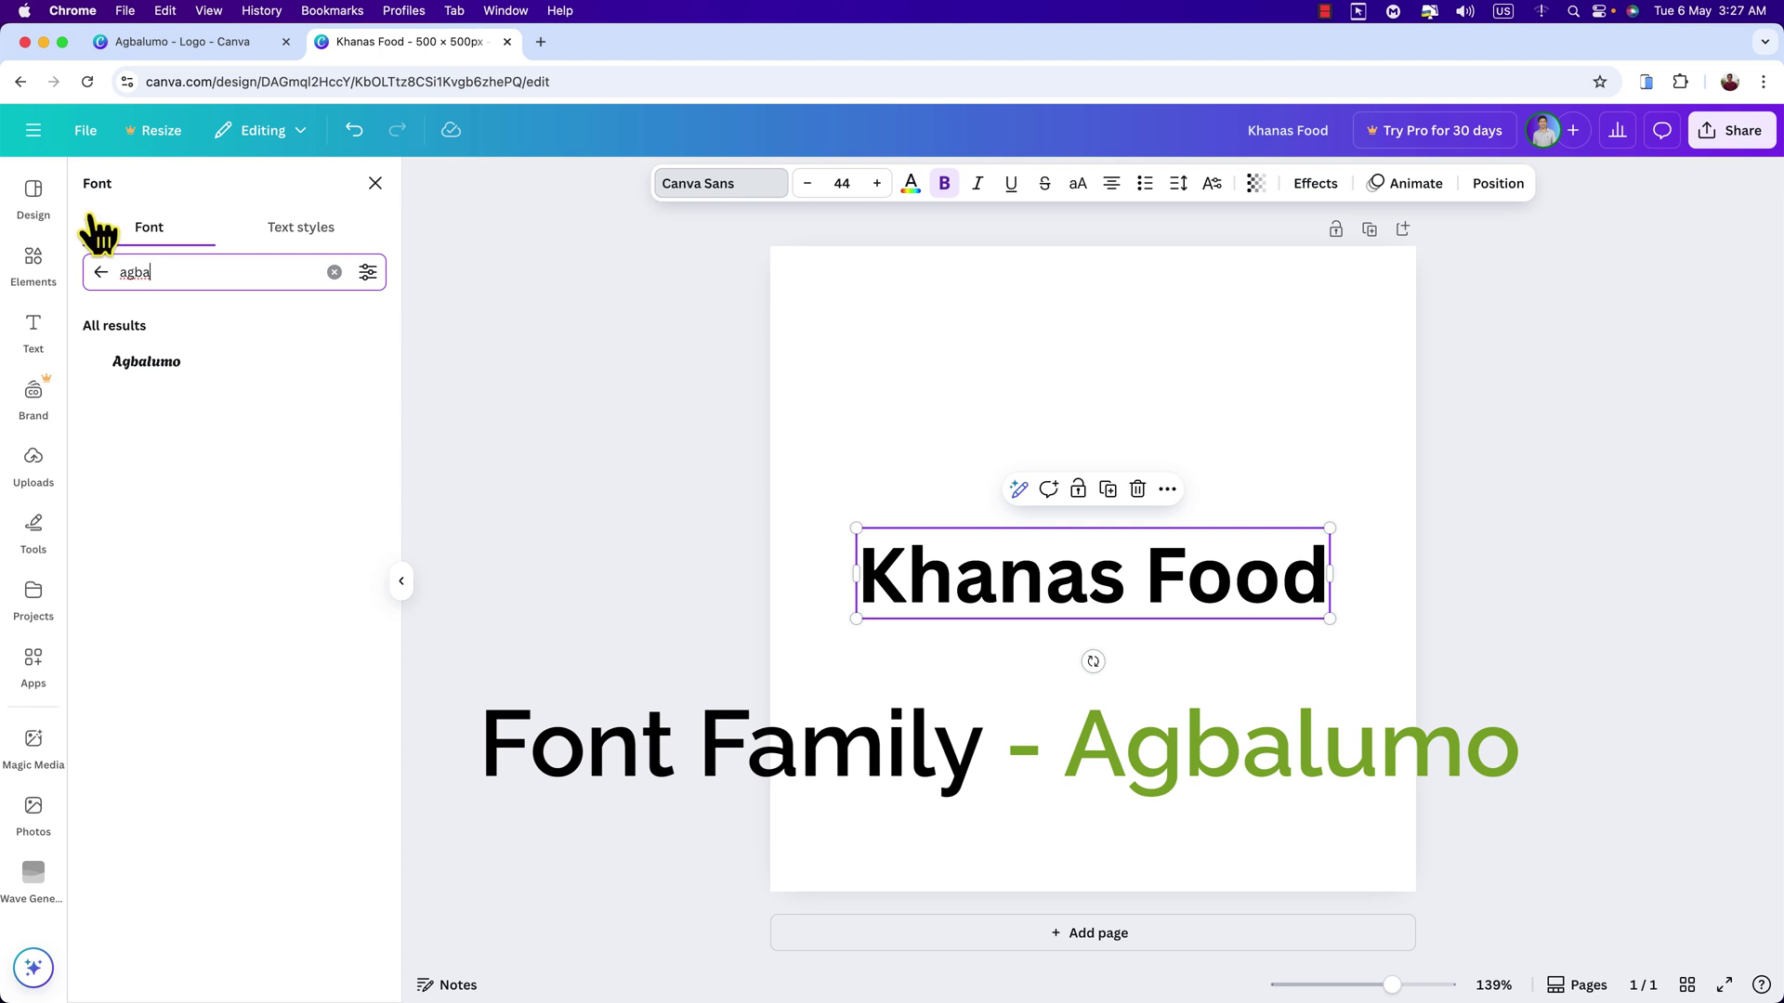
left_click(144, 363)
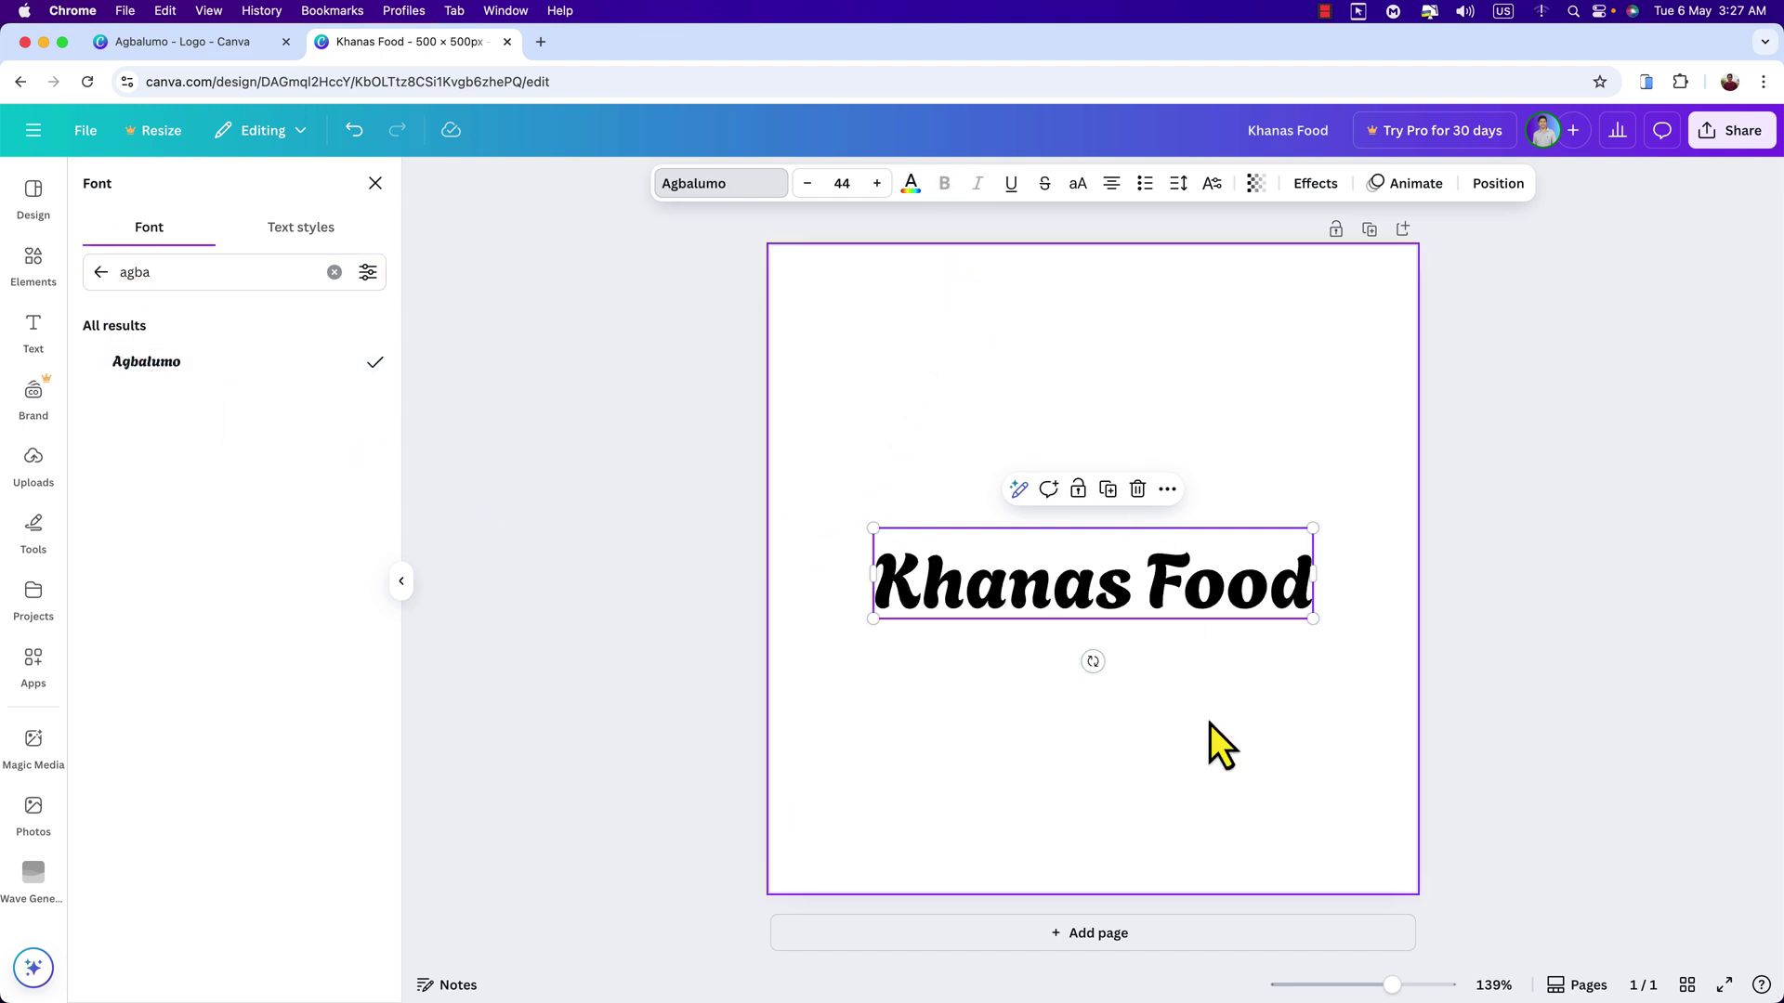
left_click(1210, 730)
Move the "Khanas Food" heading slightly up the page, keeping it horizontally centred
left_click_drag(1154, 607, 1157, 566)
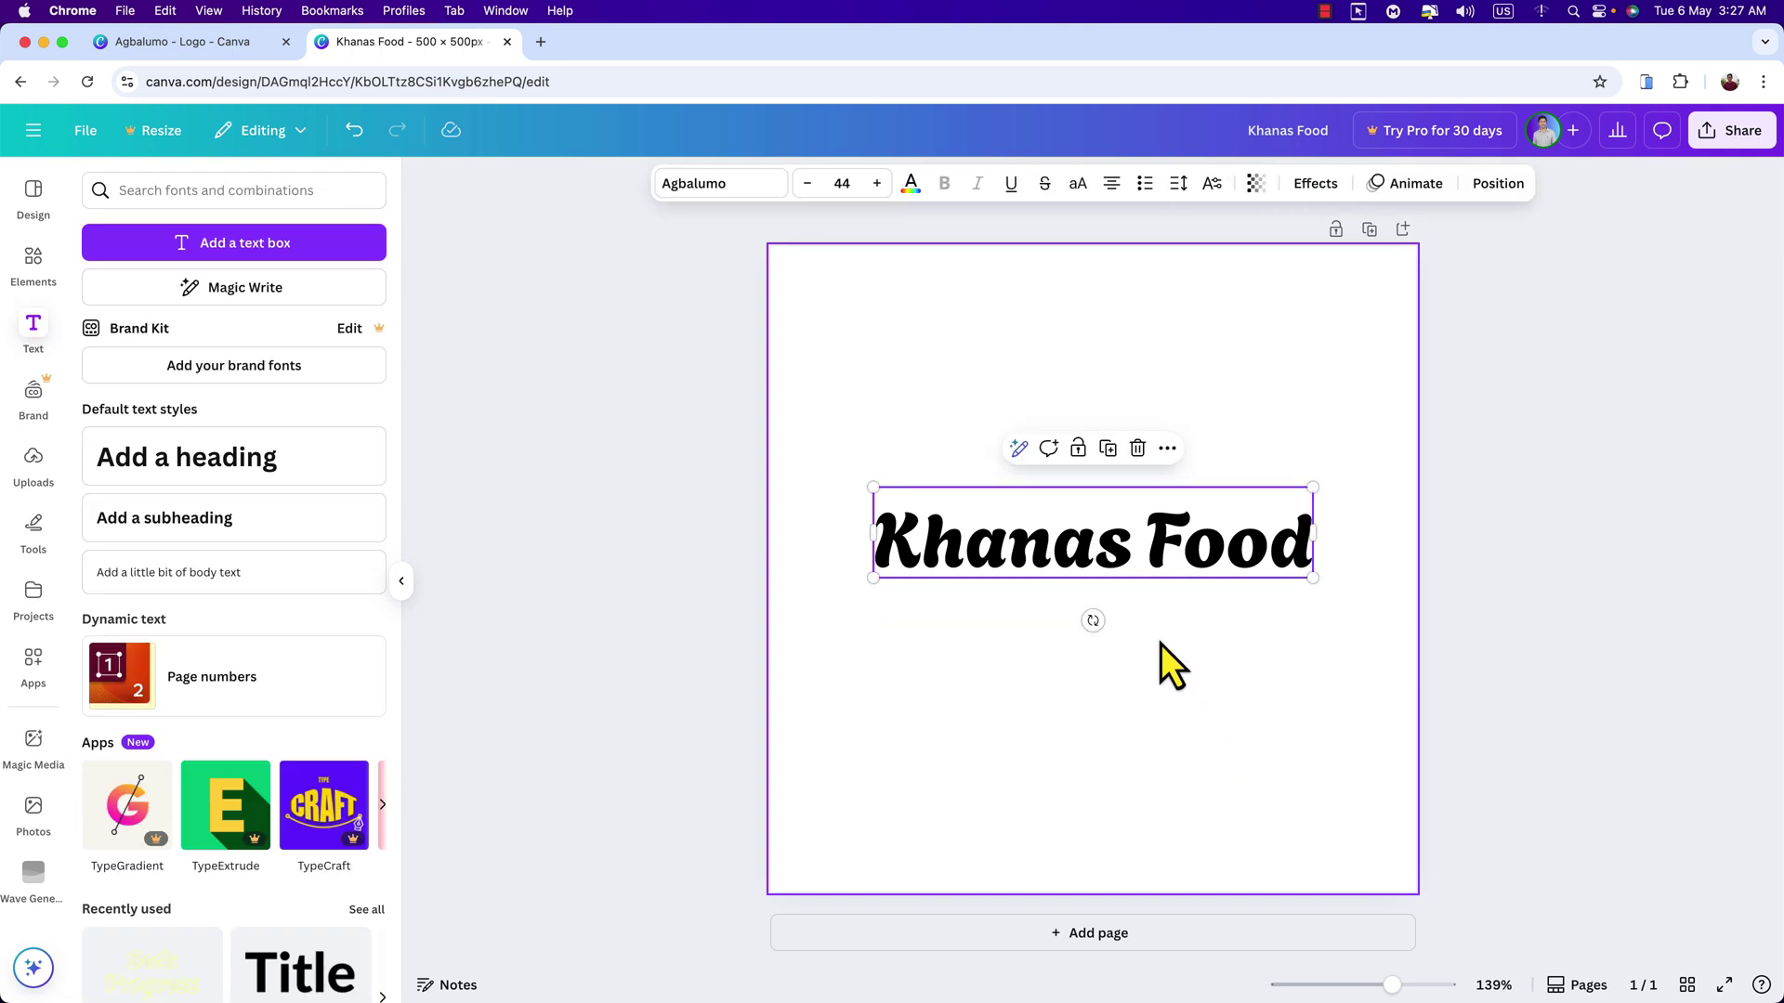
left_click(1160, 643)
left_click(1121, 561)
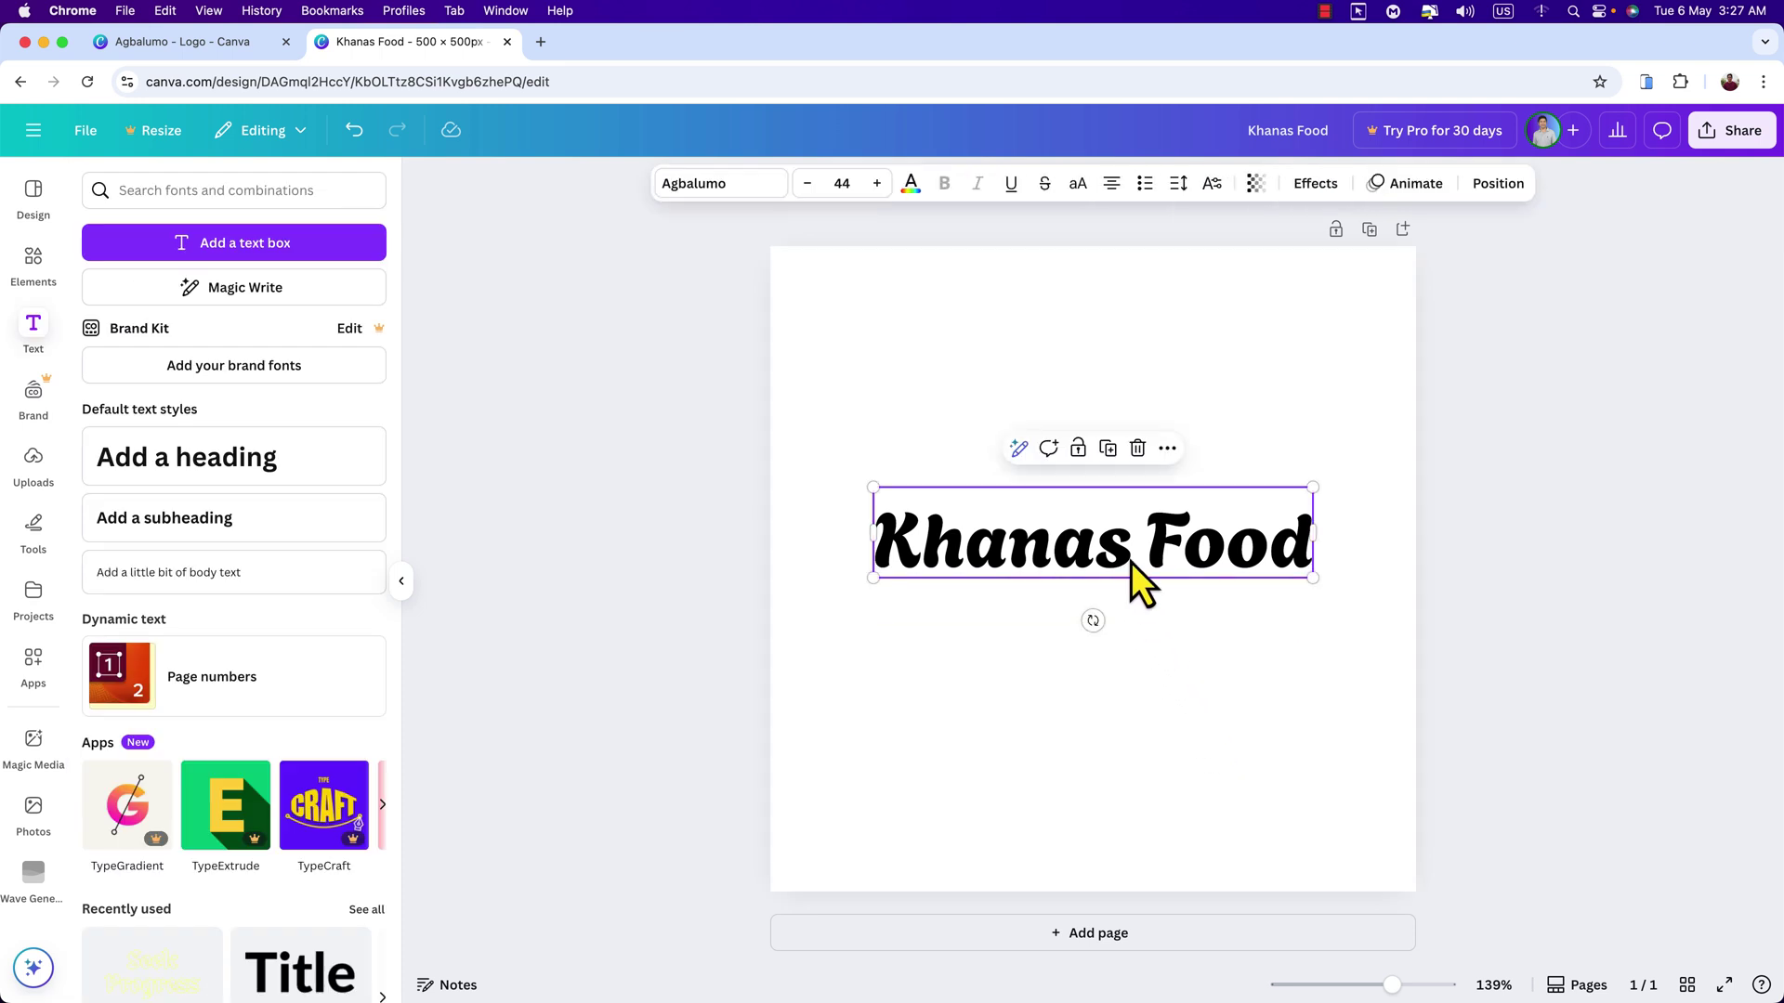
Colour only the word "Khanas" in the heading dark green, using the custom colour #165A22
left_click(154, 54)
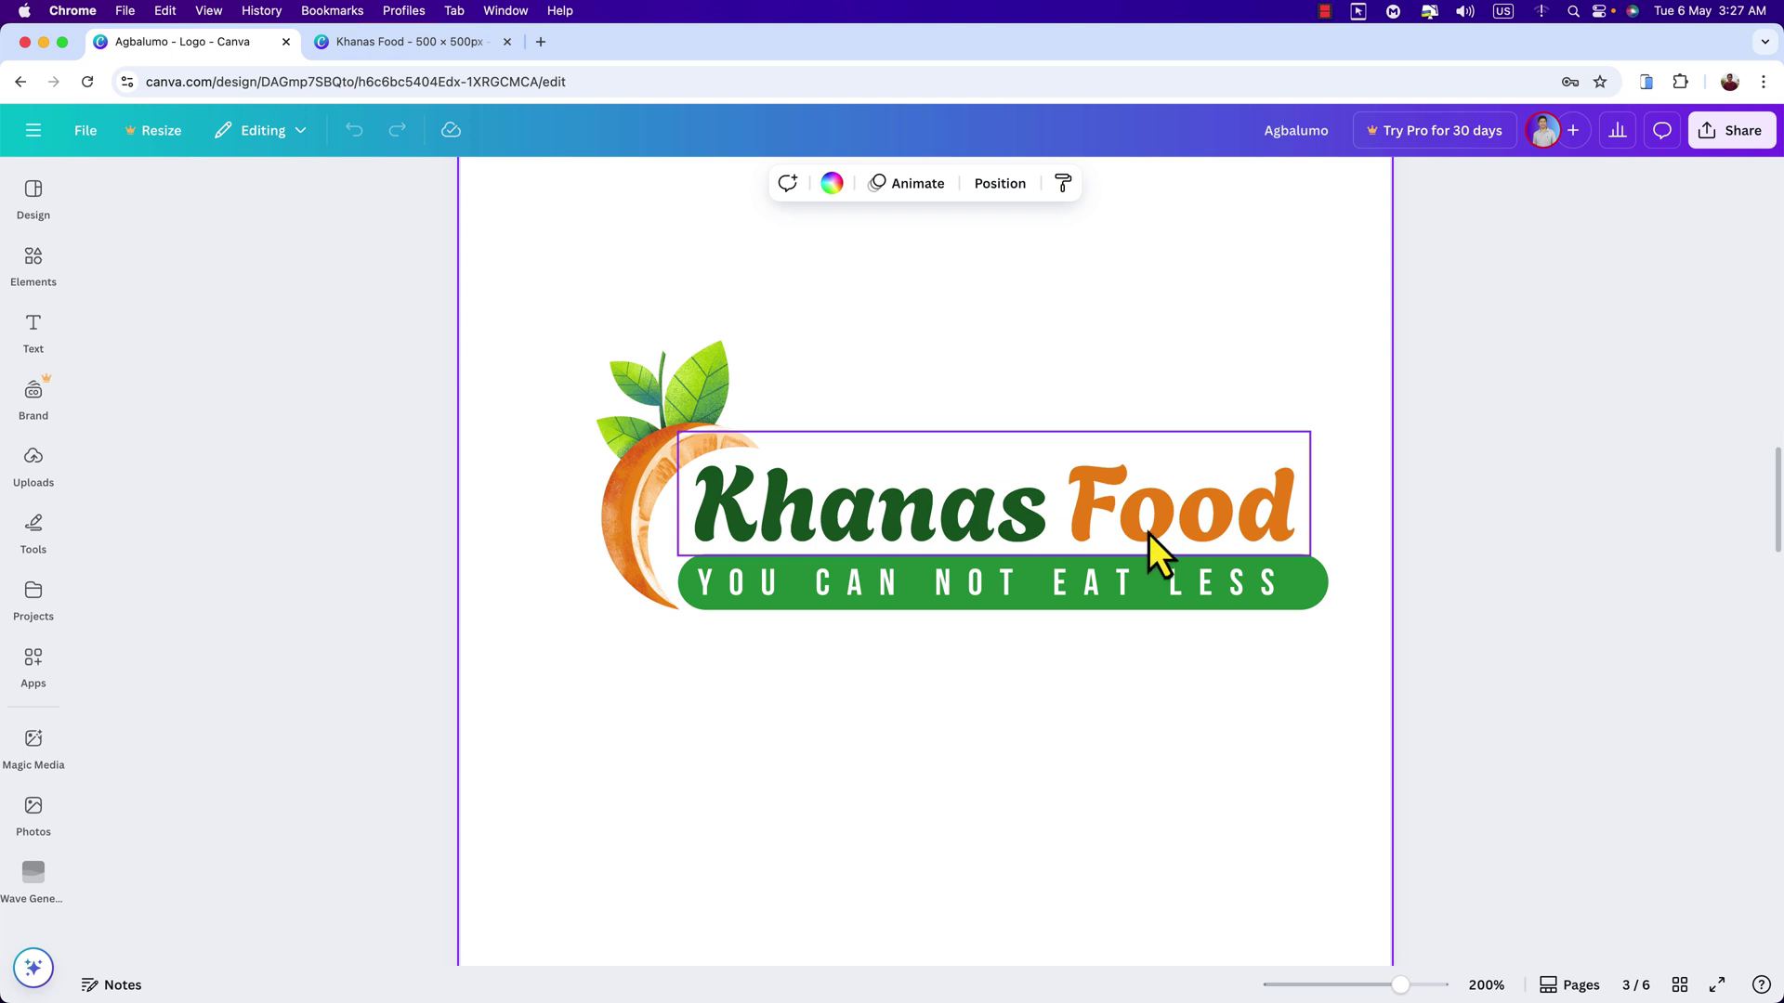
left_click(433, 56)
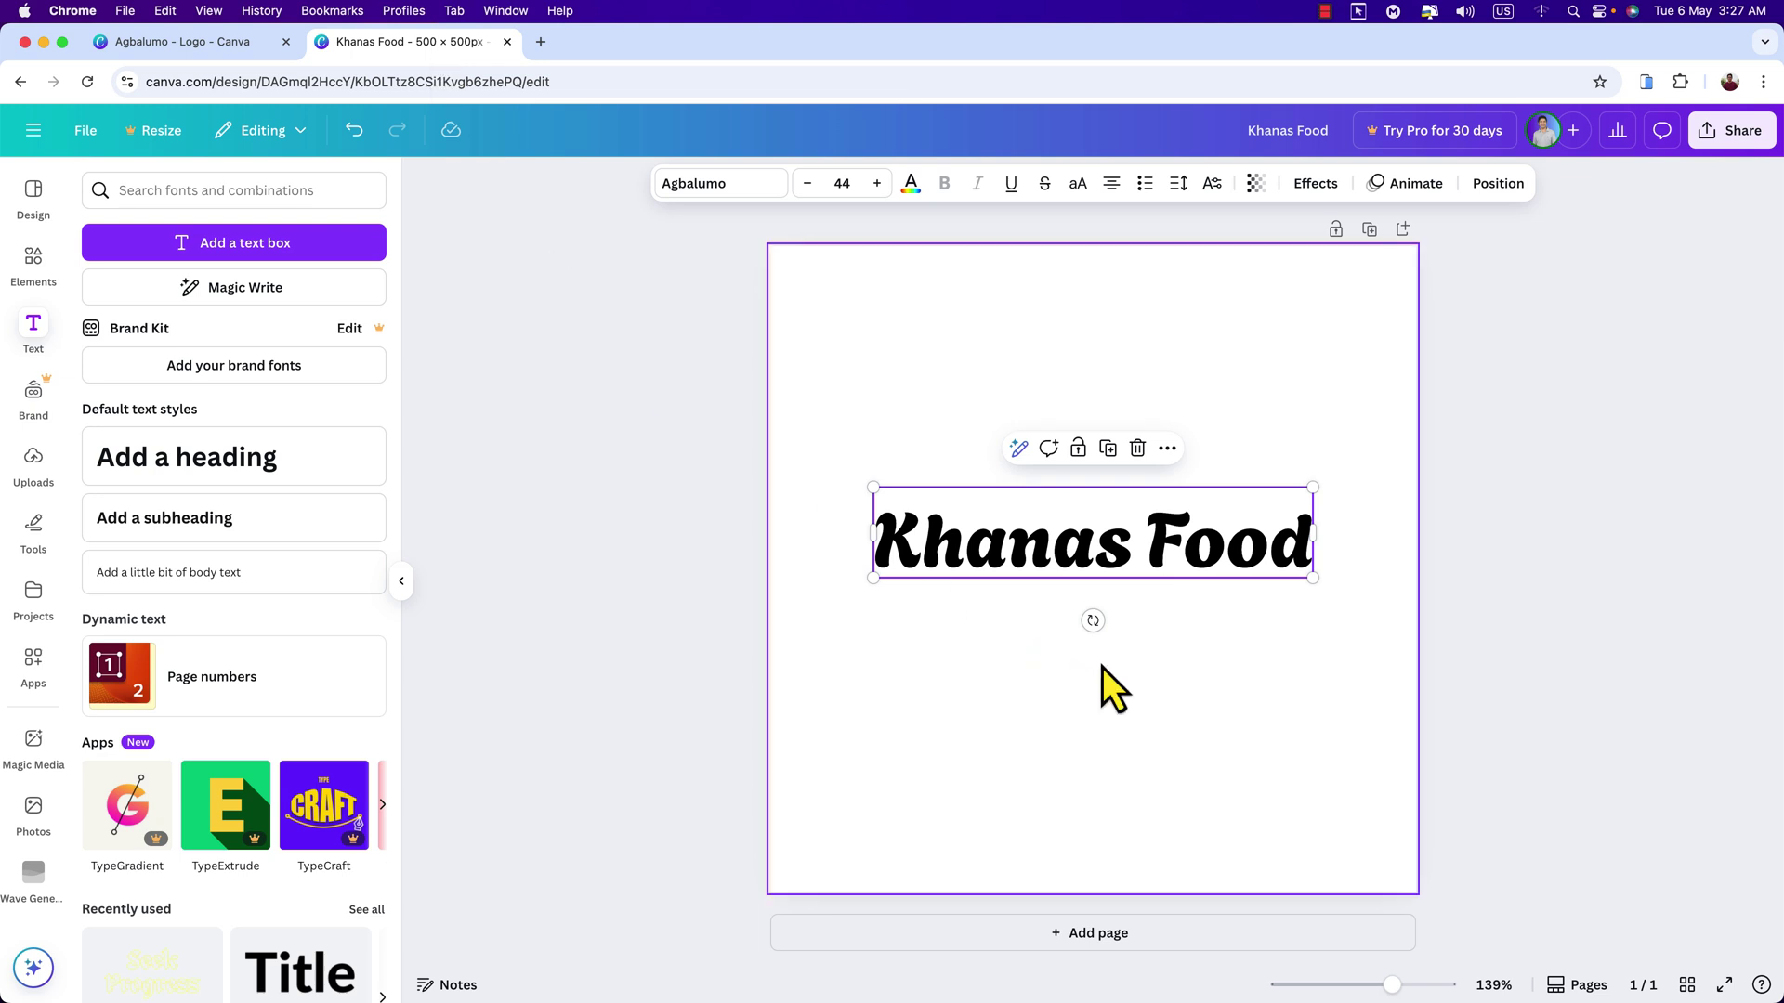
left_click(1123, 560)
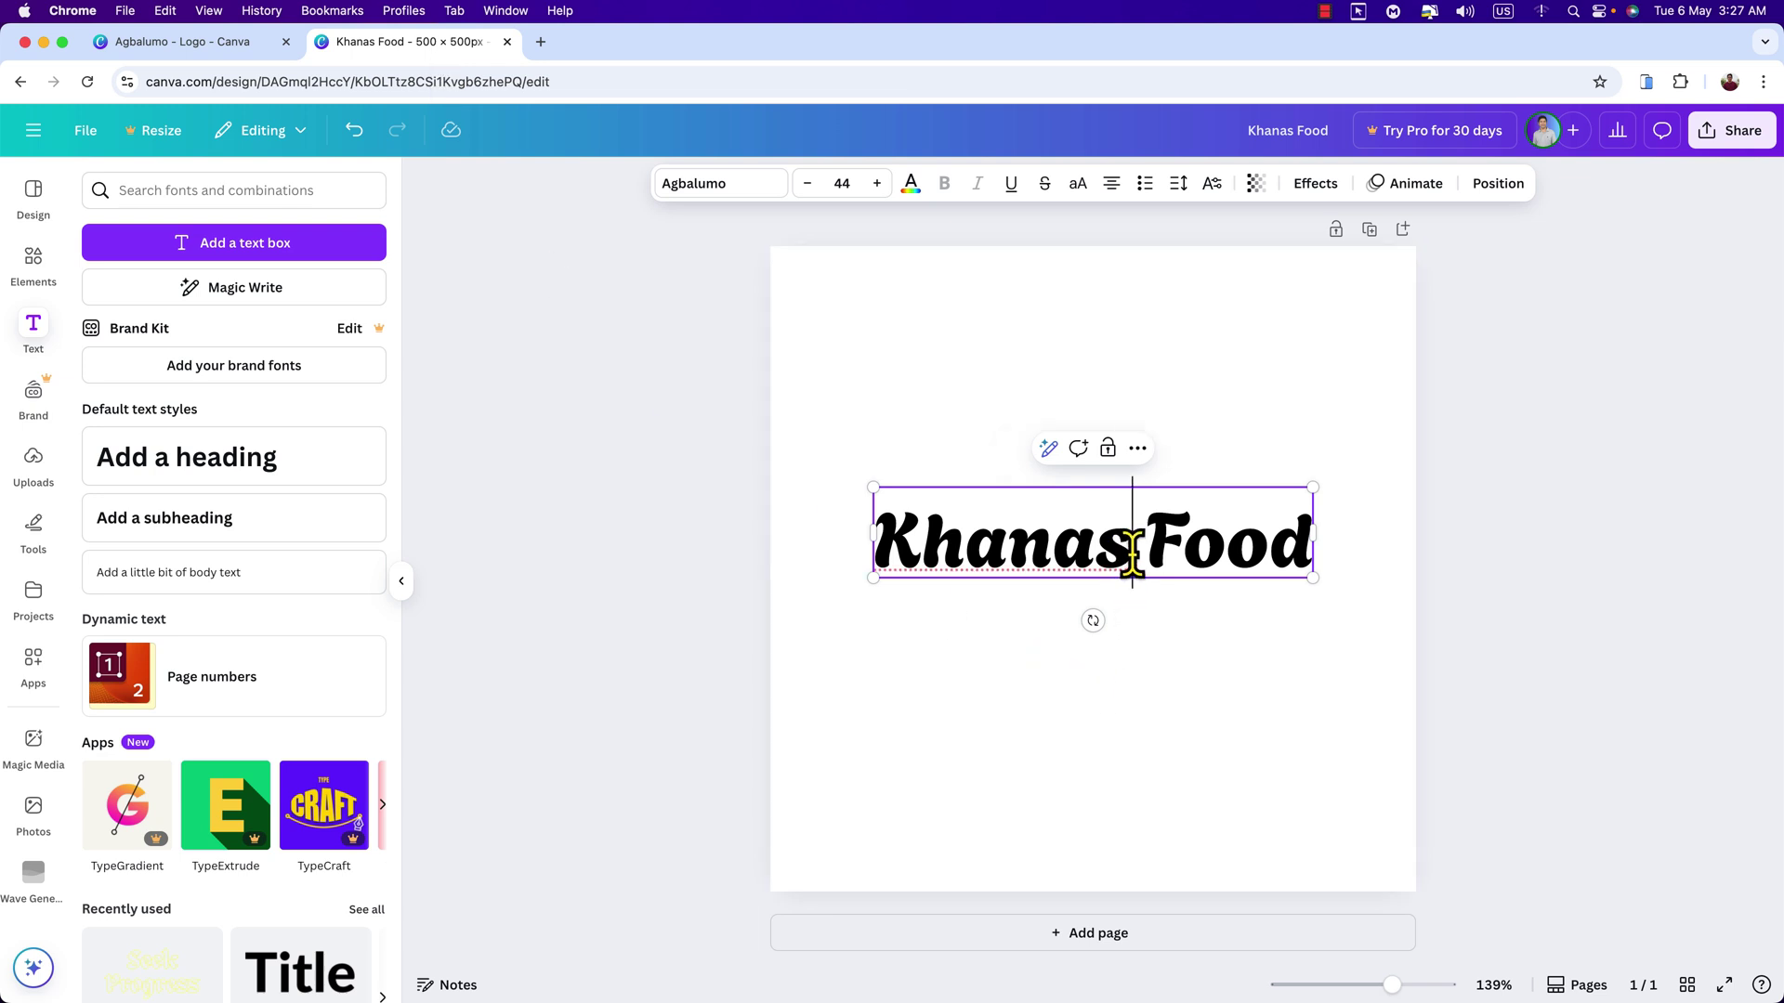
left_click_drag(1132, 555, 850, 531)
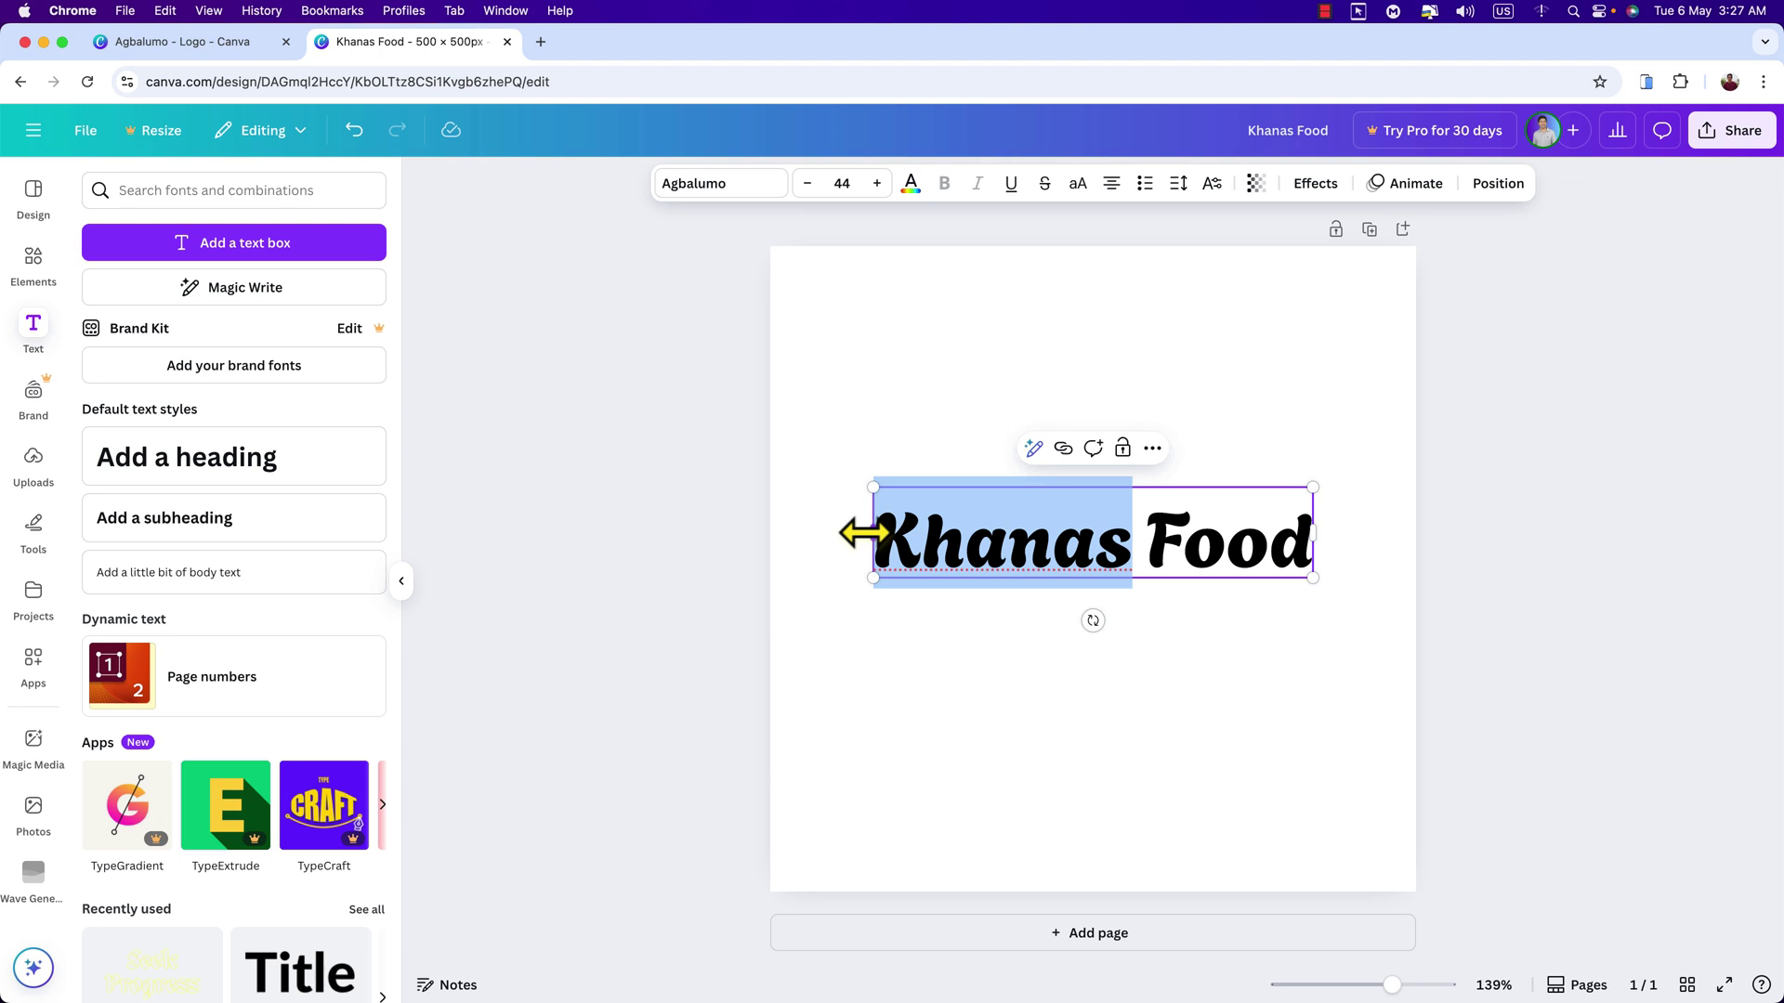
left_click(911, 185)
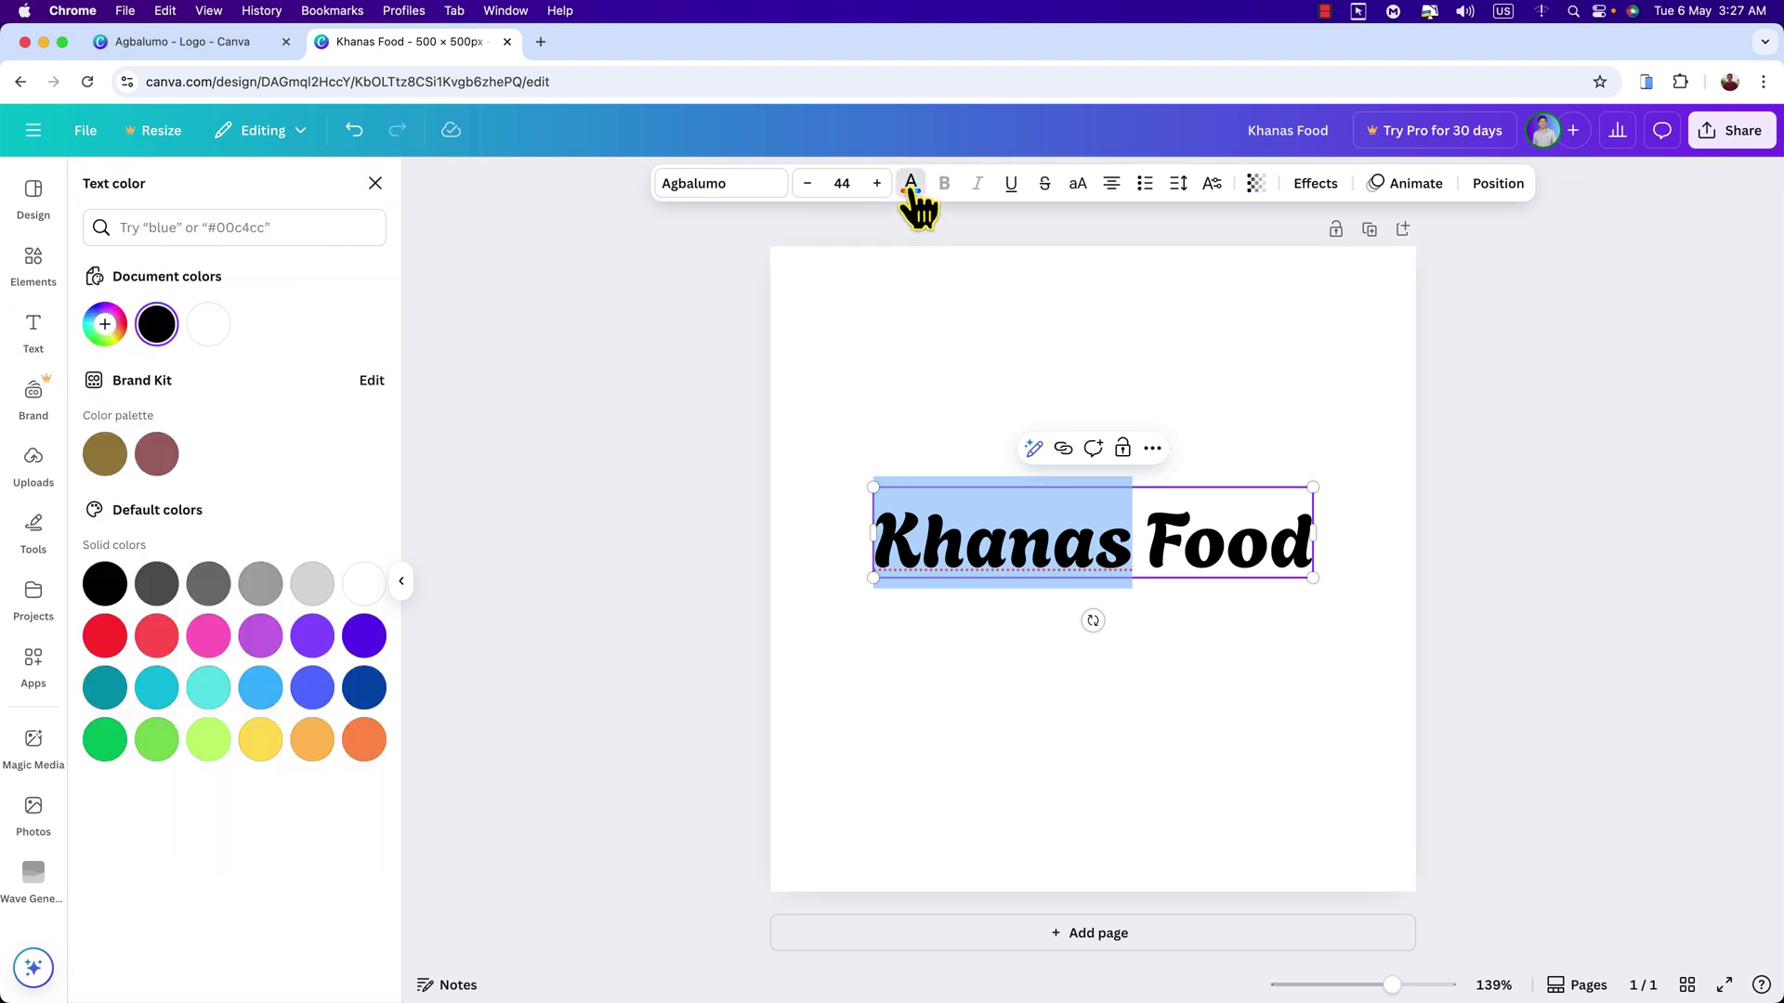
left_click(105, 324)
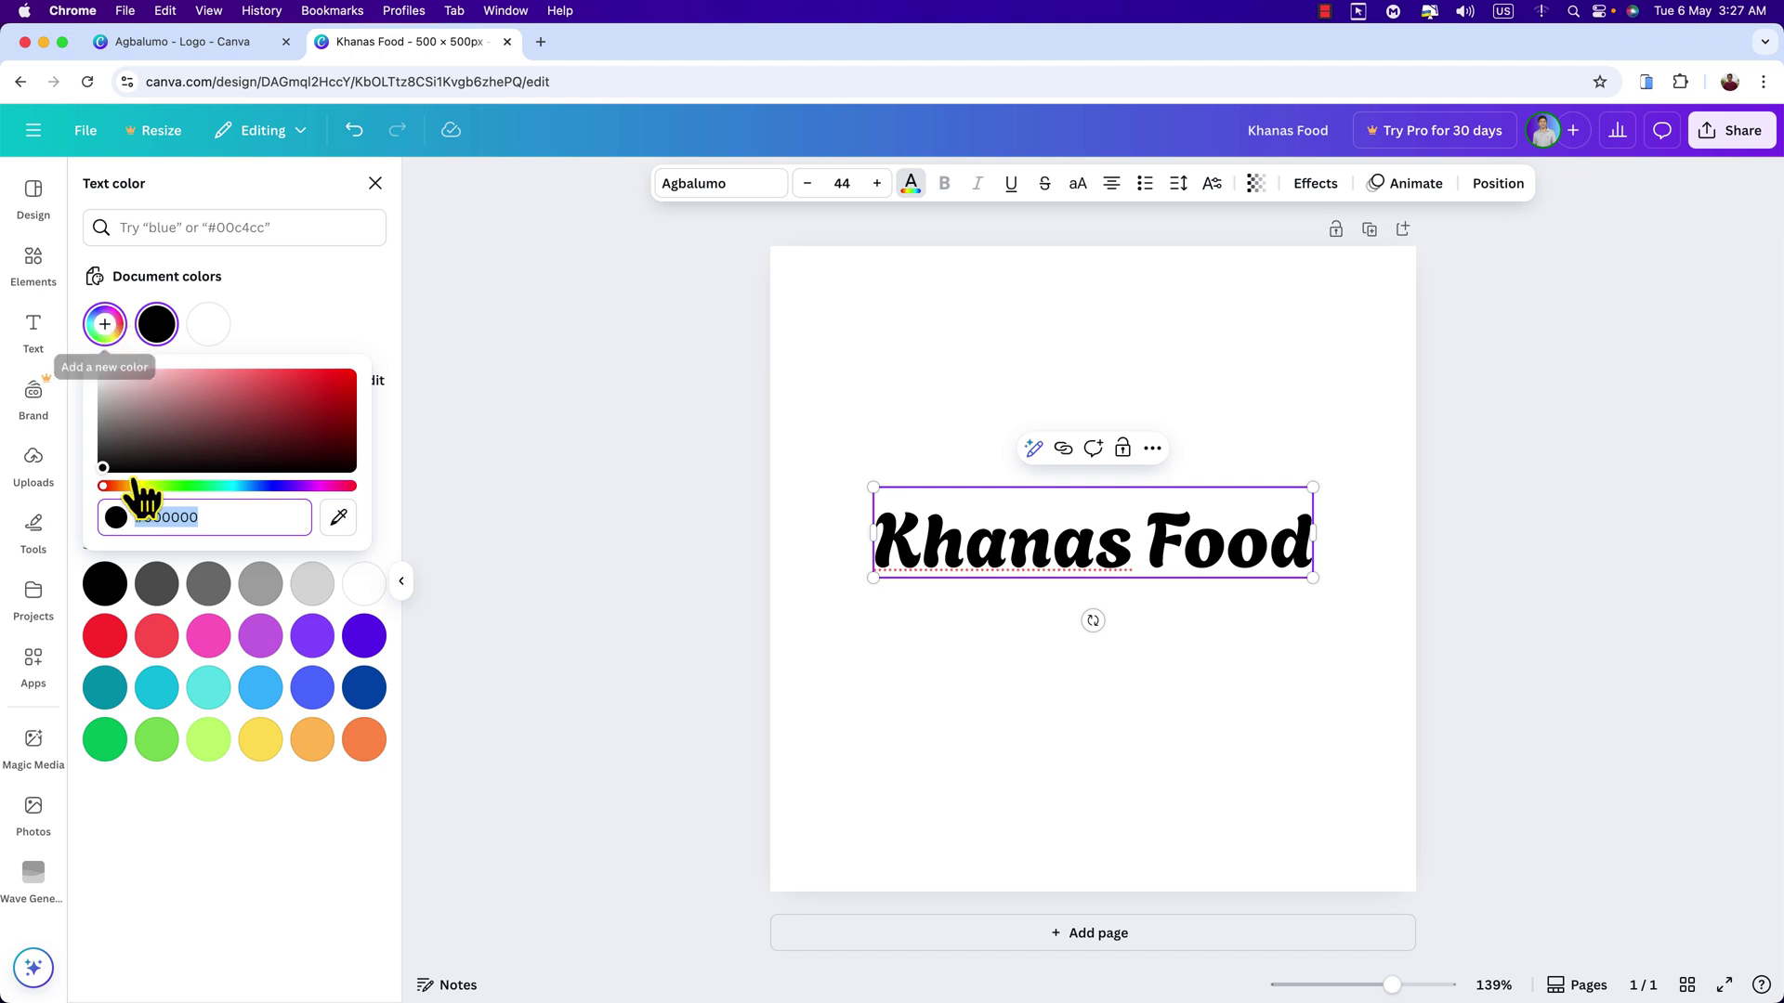
left_click(235, 516)
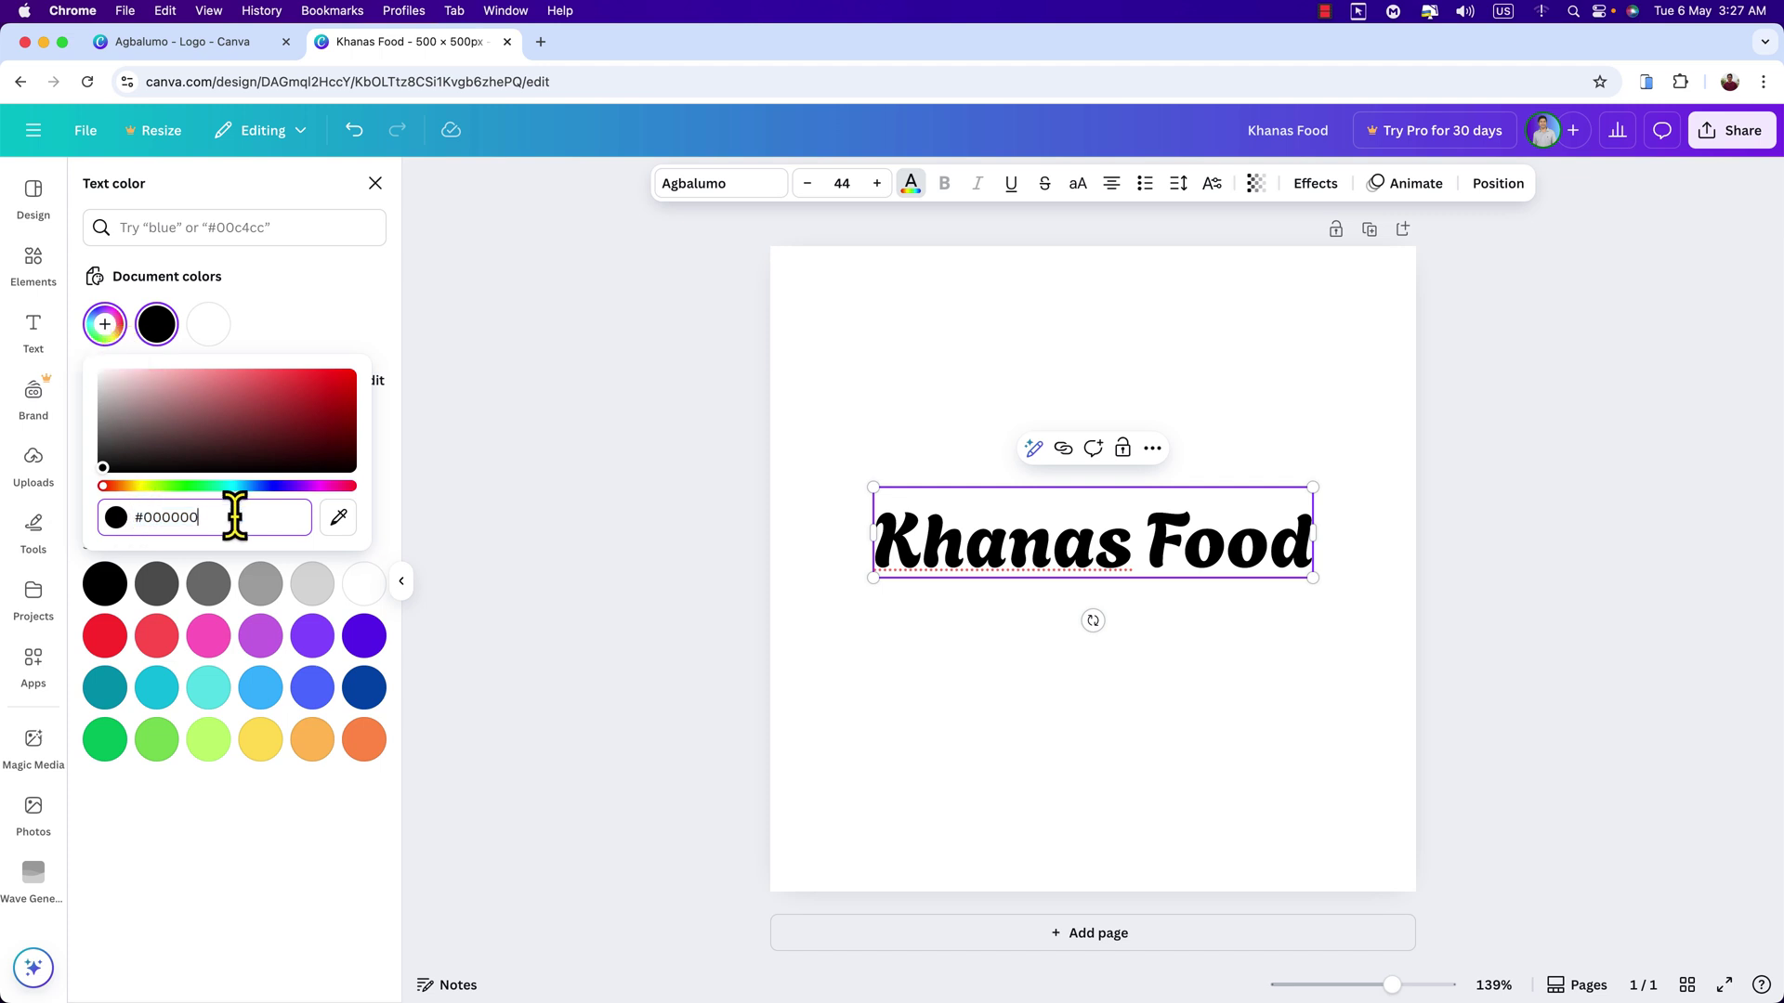
key("BackSpace")
key("BackSpace")
key("BackSpace")
key("BackSpace")
key("BackSpace")
key("BackSpace")
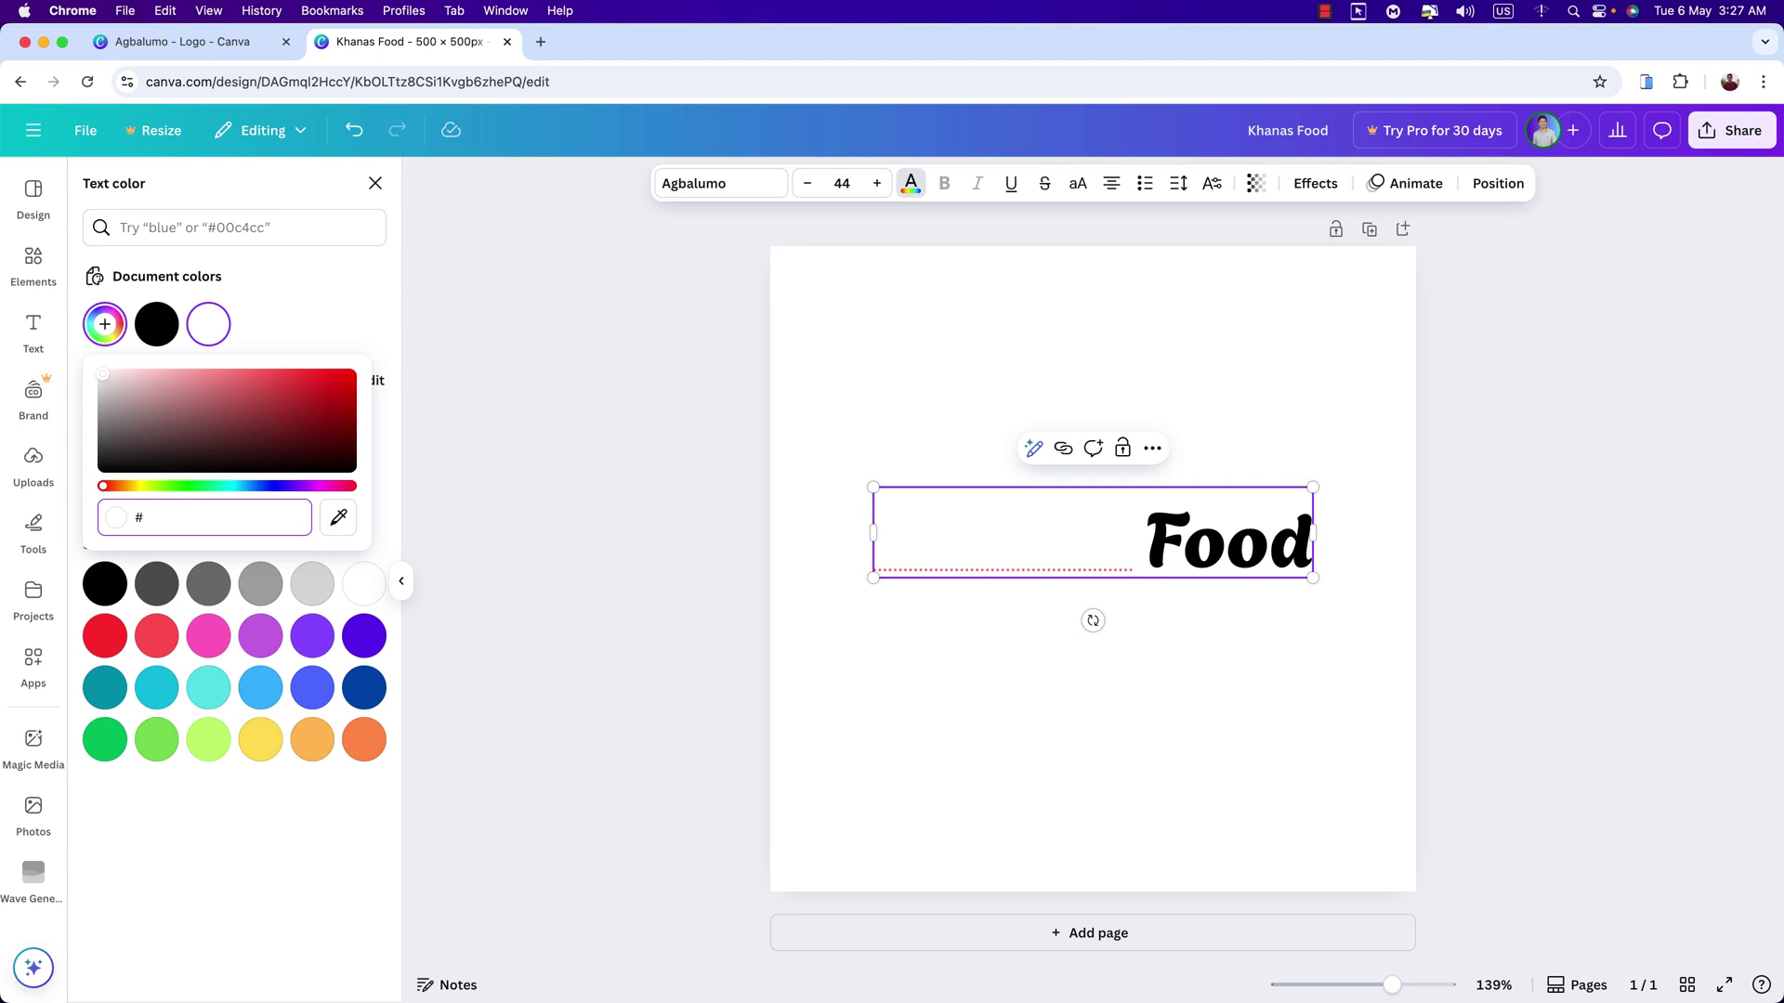
type("1")
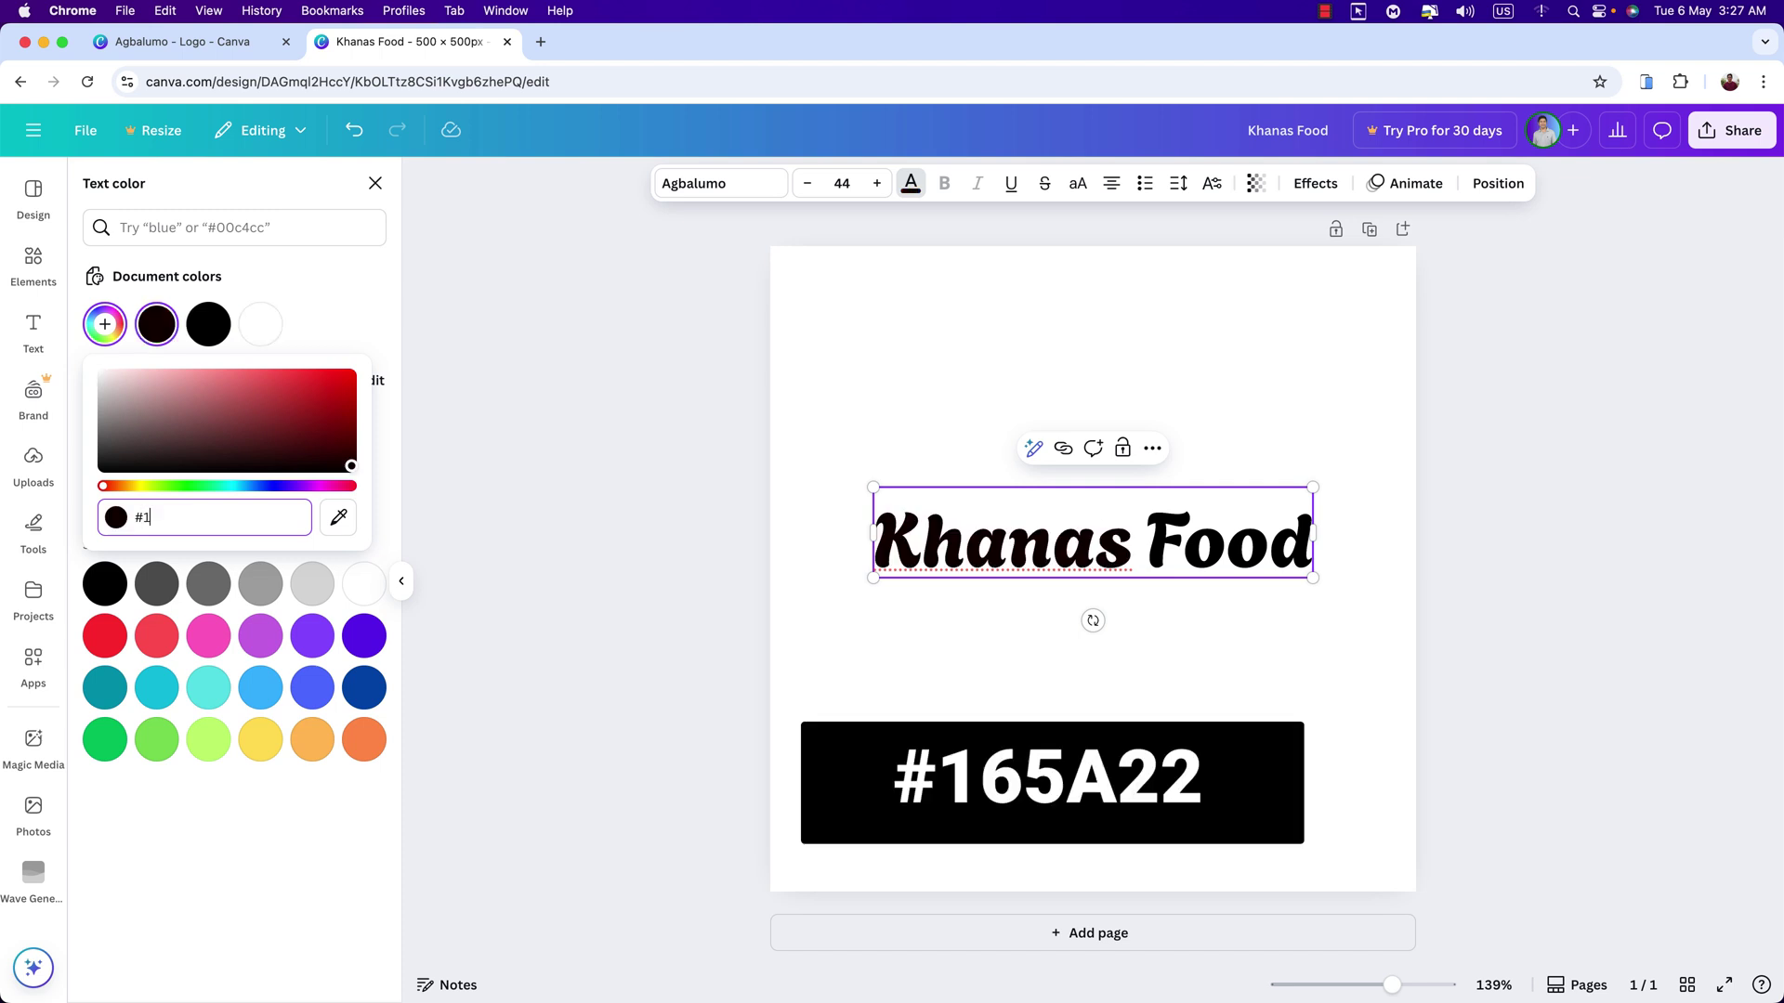
type("65A")
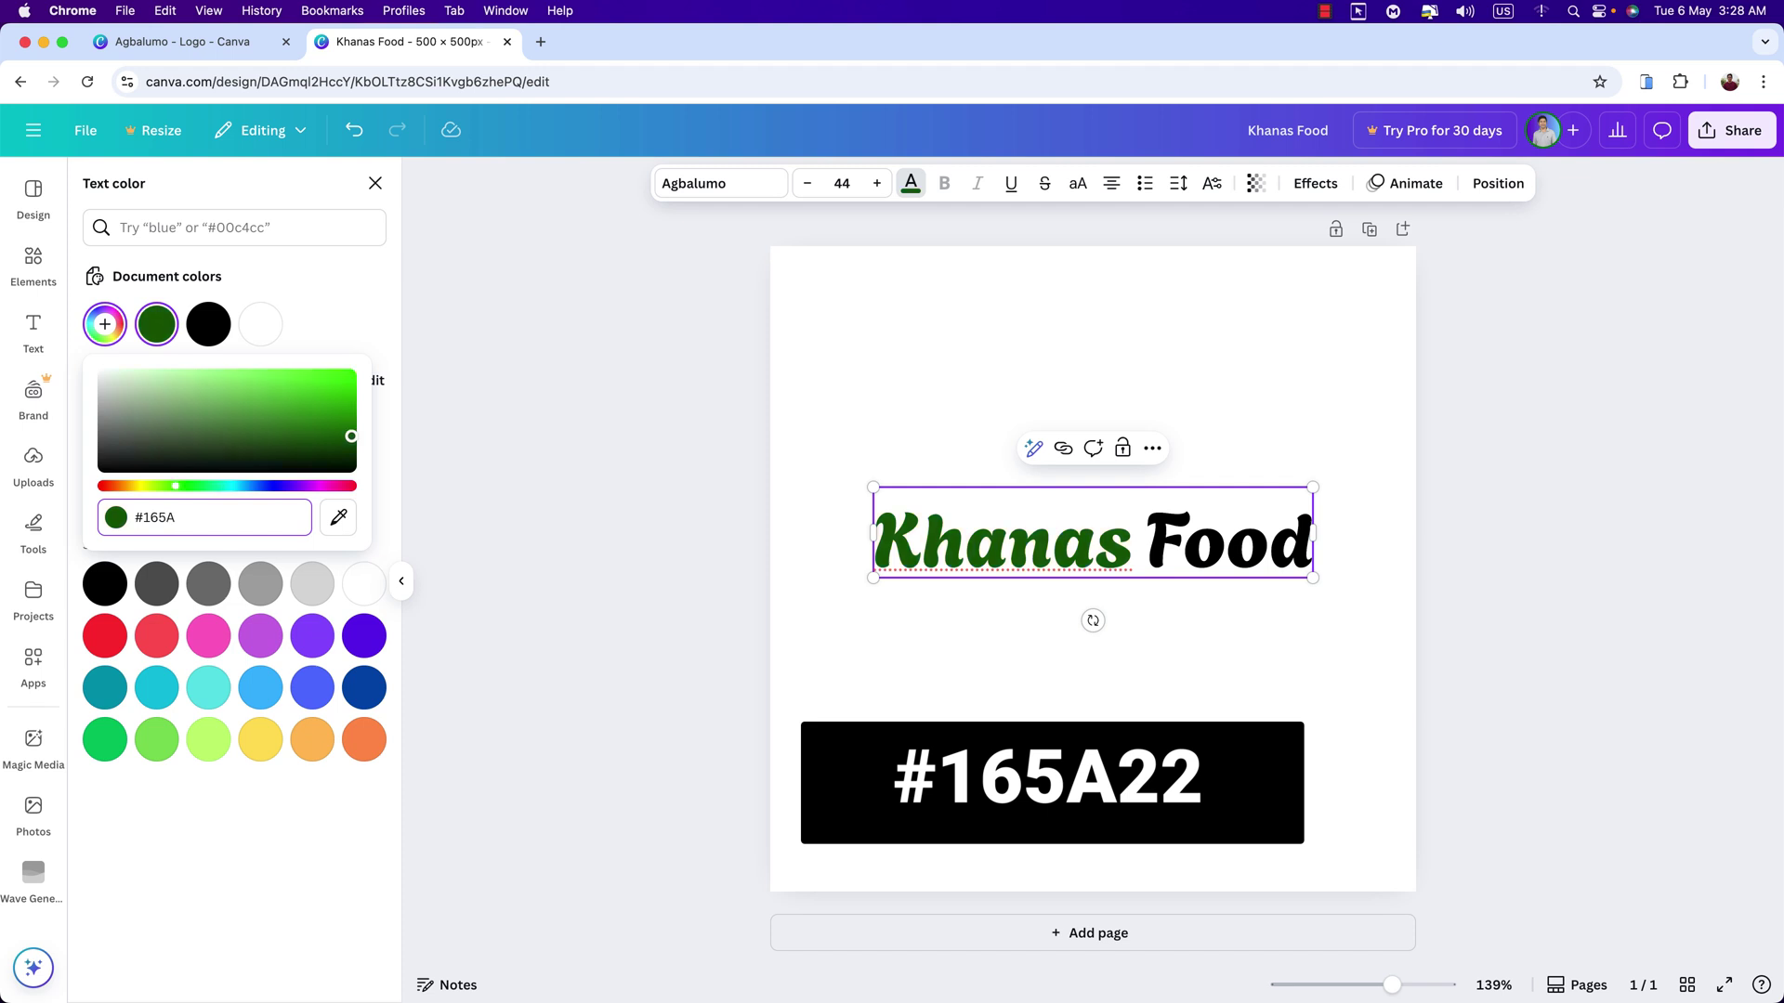
type("22")
left_click(1046, 794)
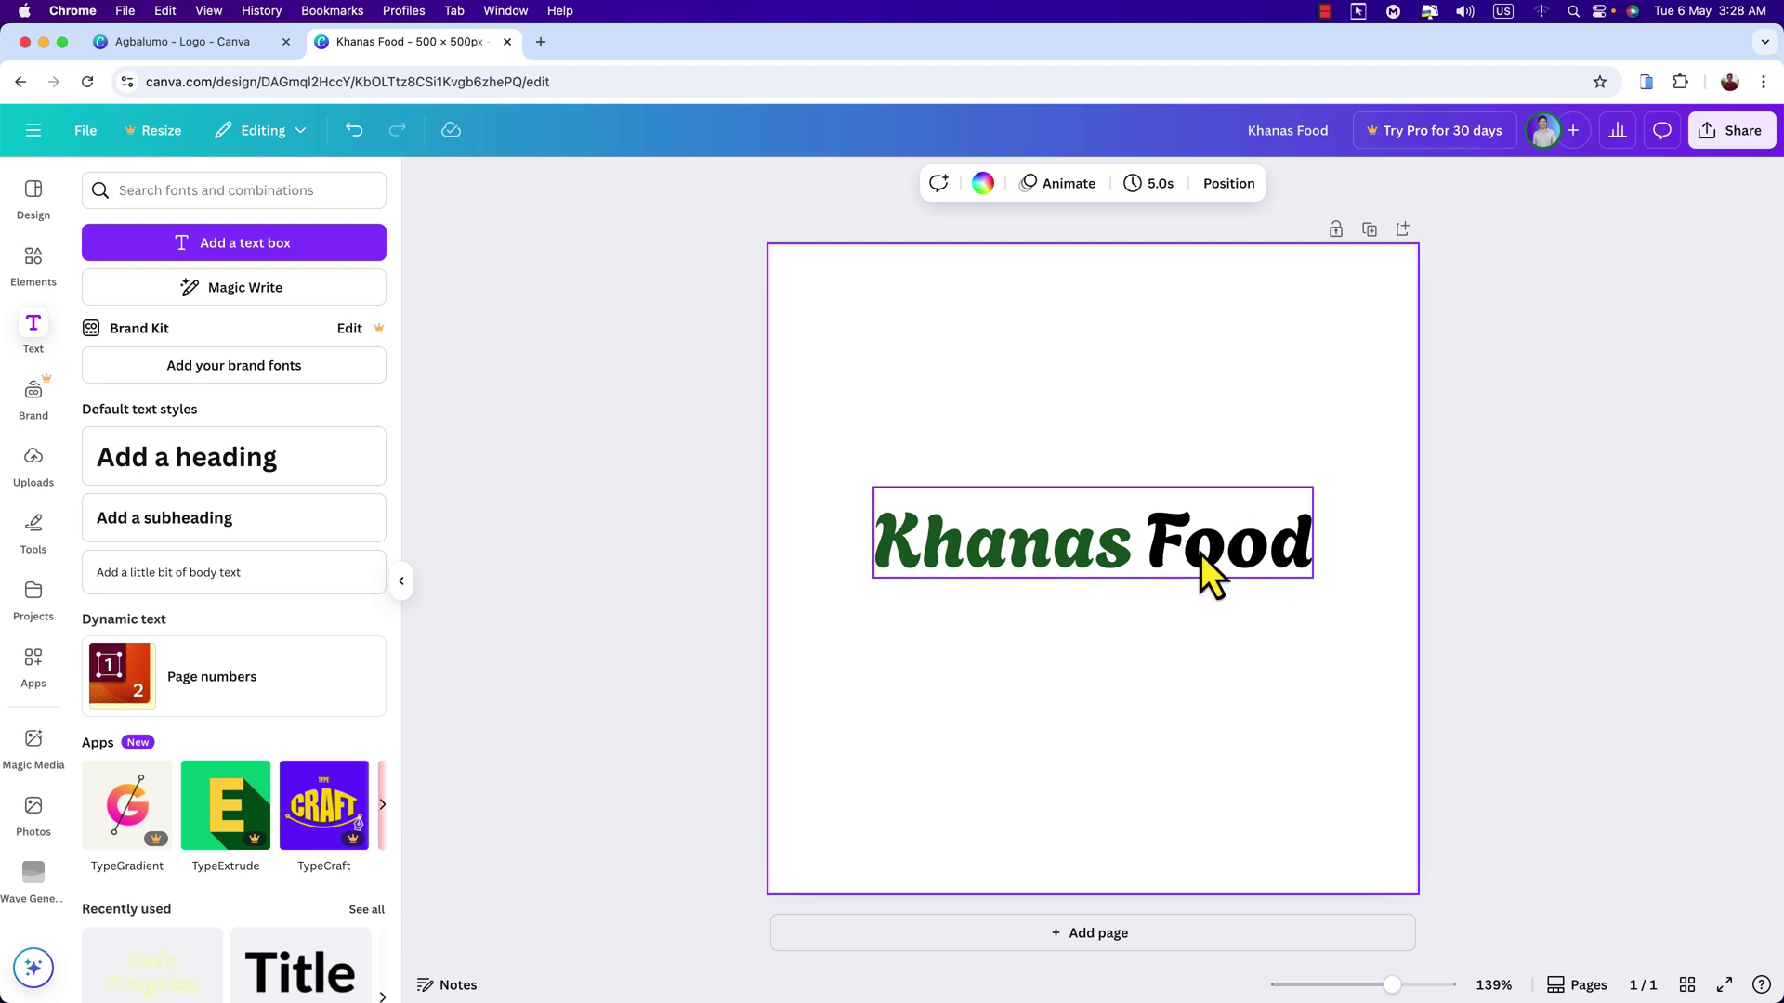
Colour only the word "Food" in the heading orange, using the custom colour #EC8511
left_click(1151, 556)
double_click(1149, 552)
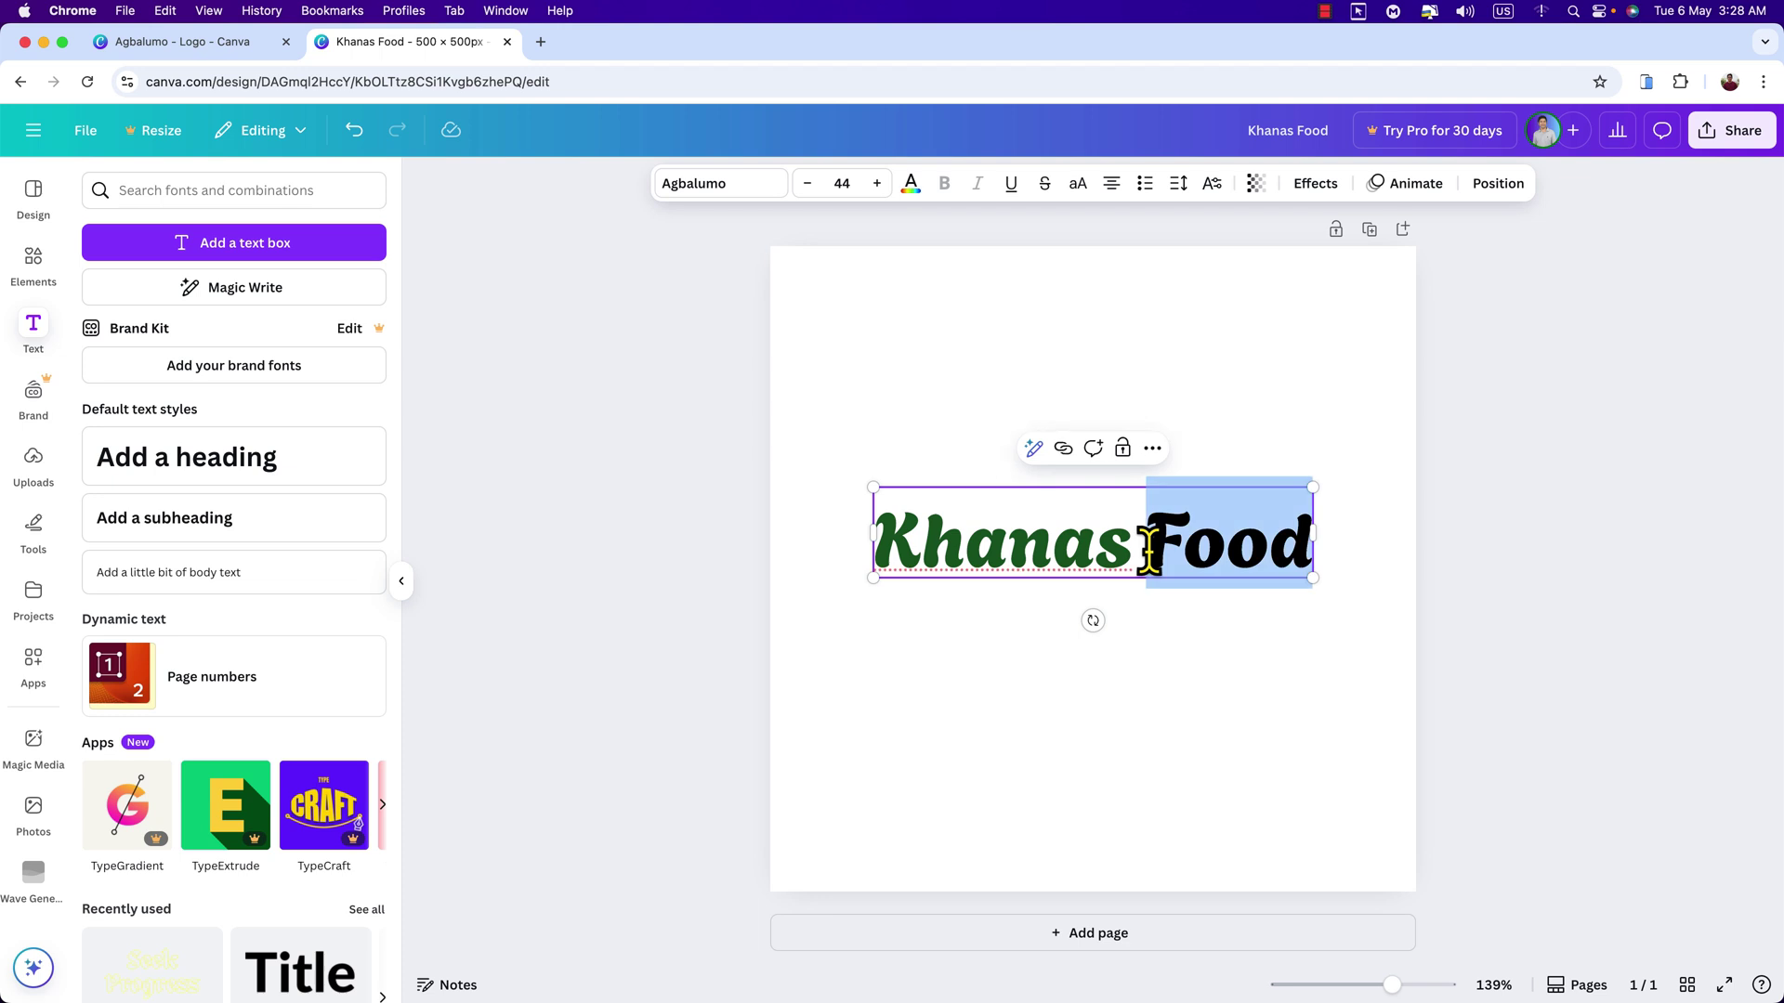
left_click(1149, 550)
left_click_drag(1149, 550, 1296, 562)
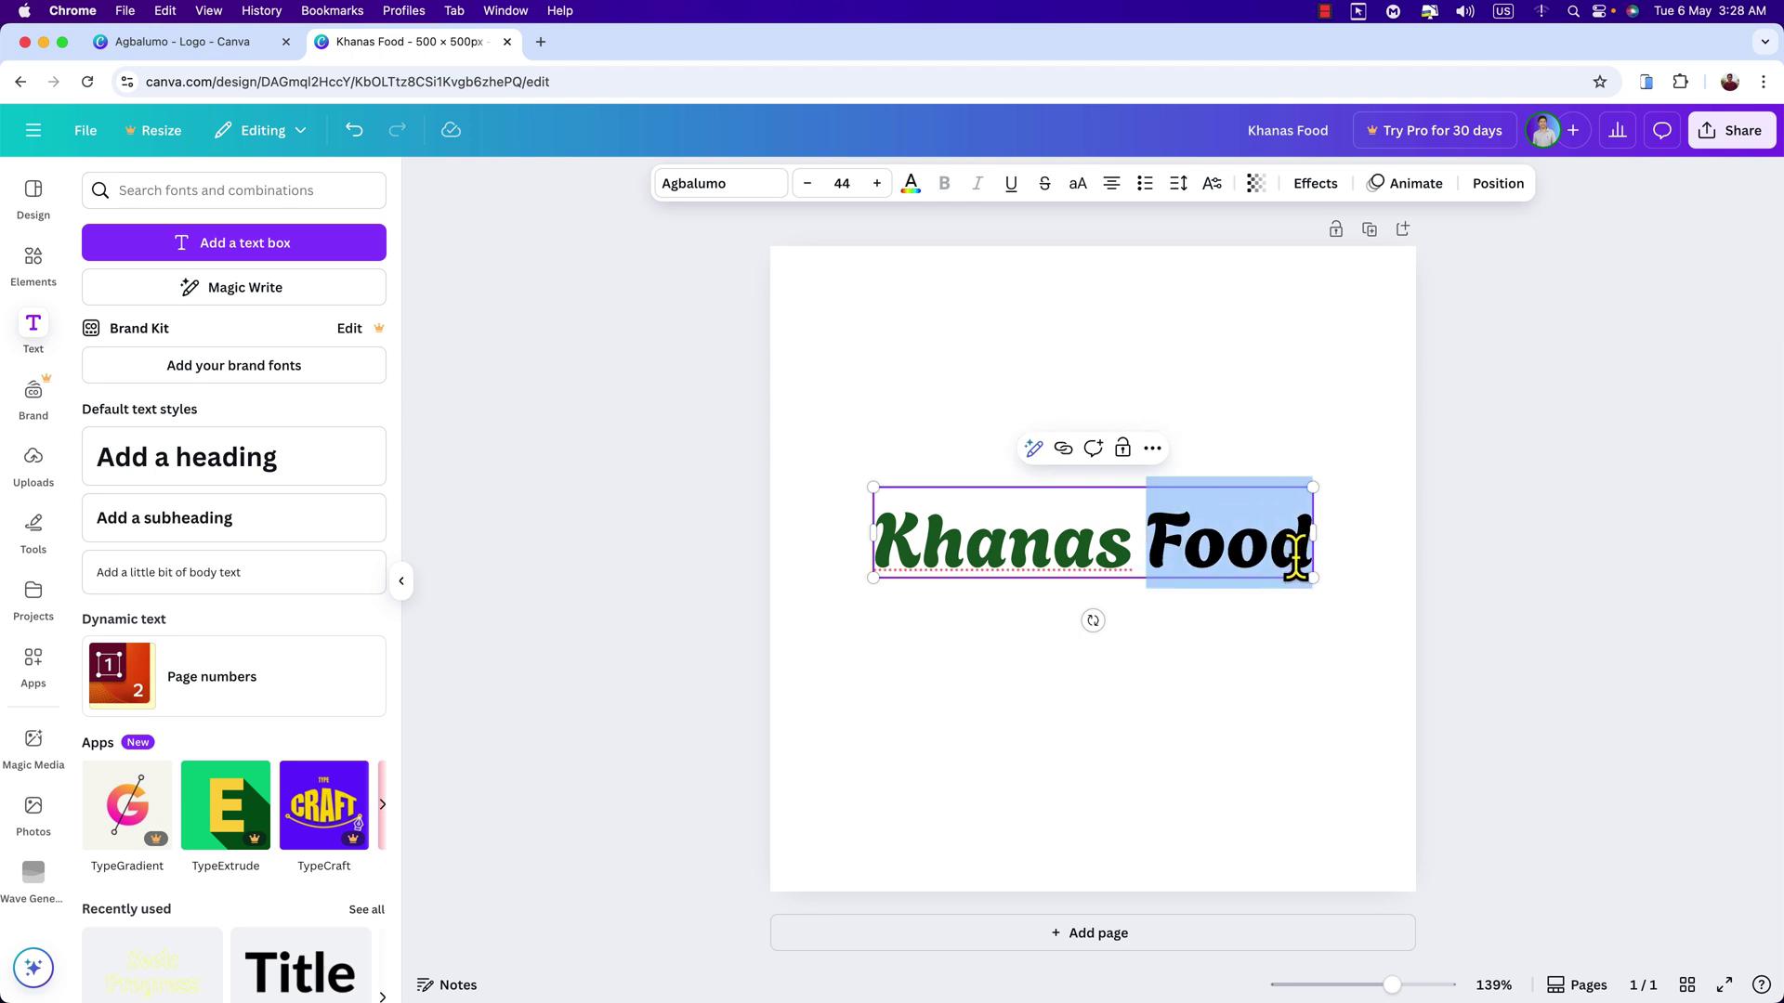
left_click(911, 186)
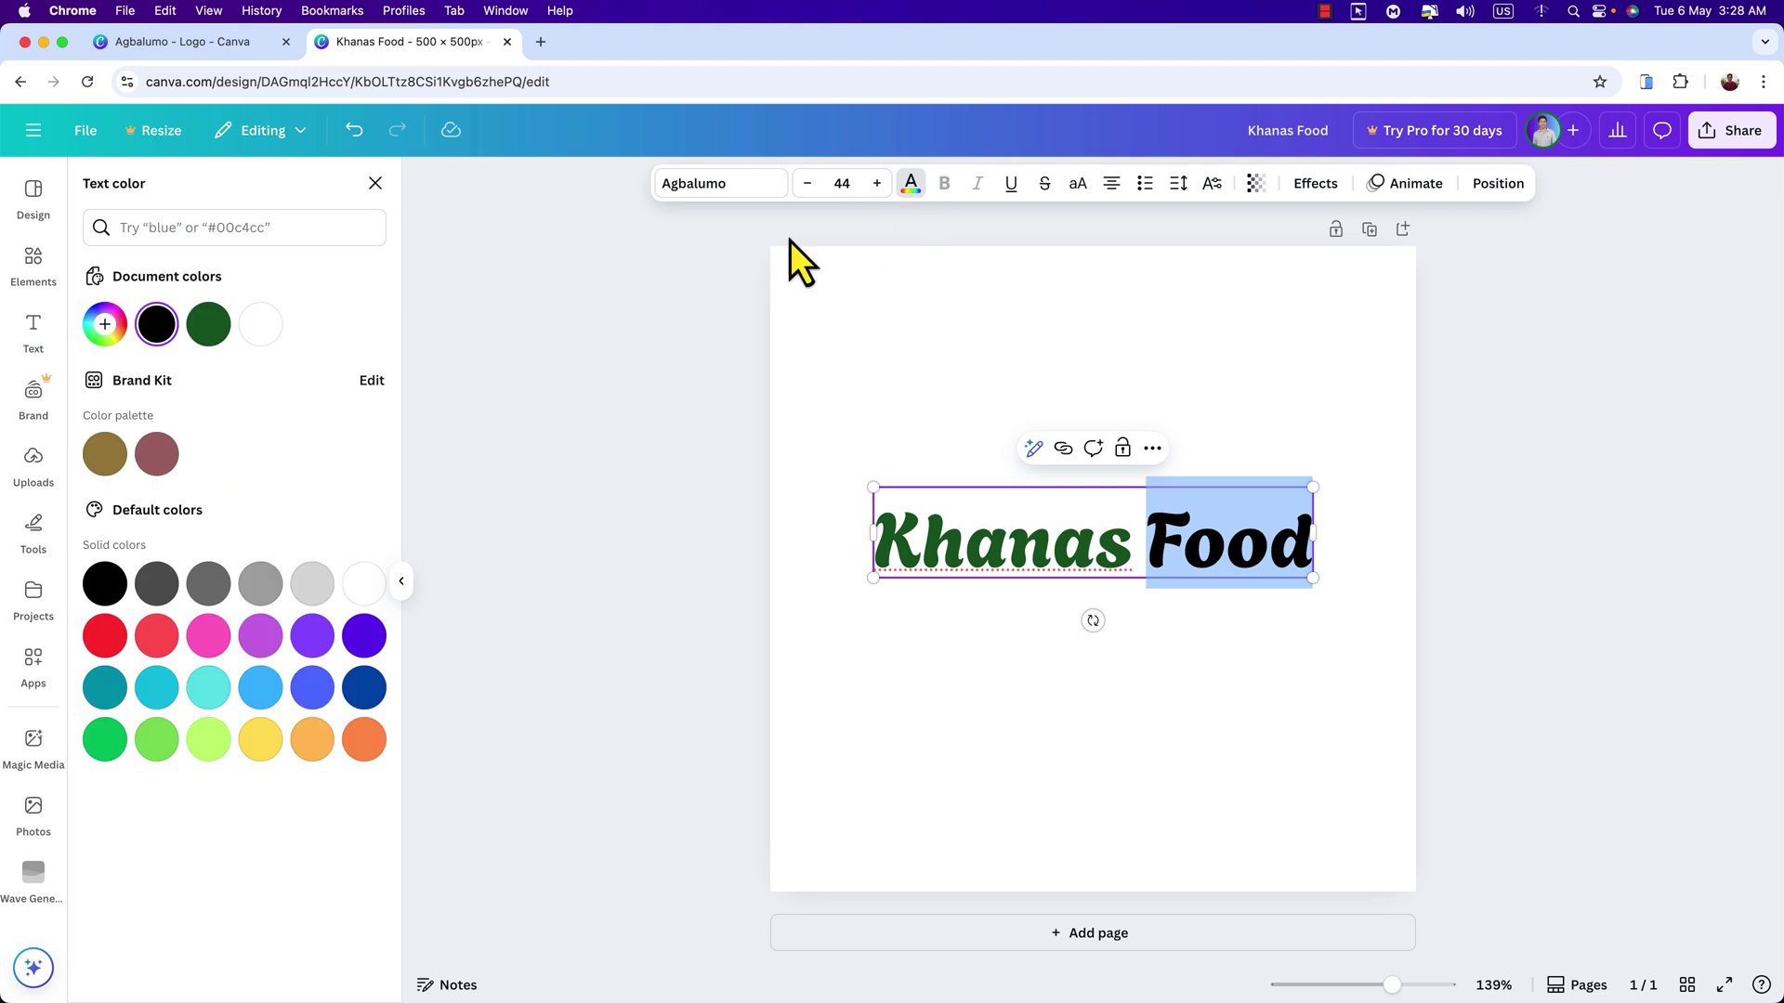
left_click(110, 327)
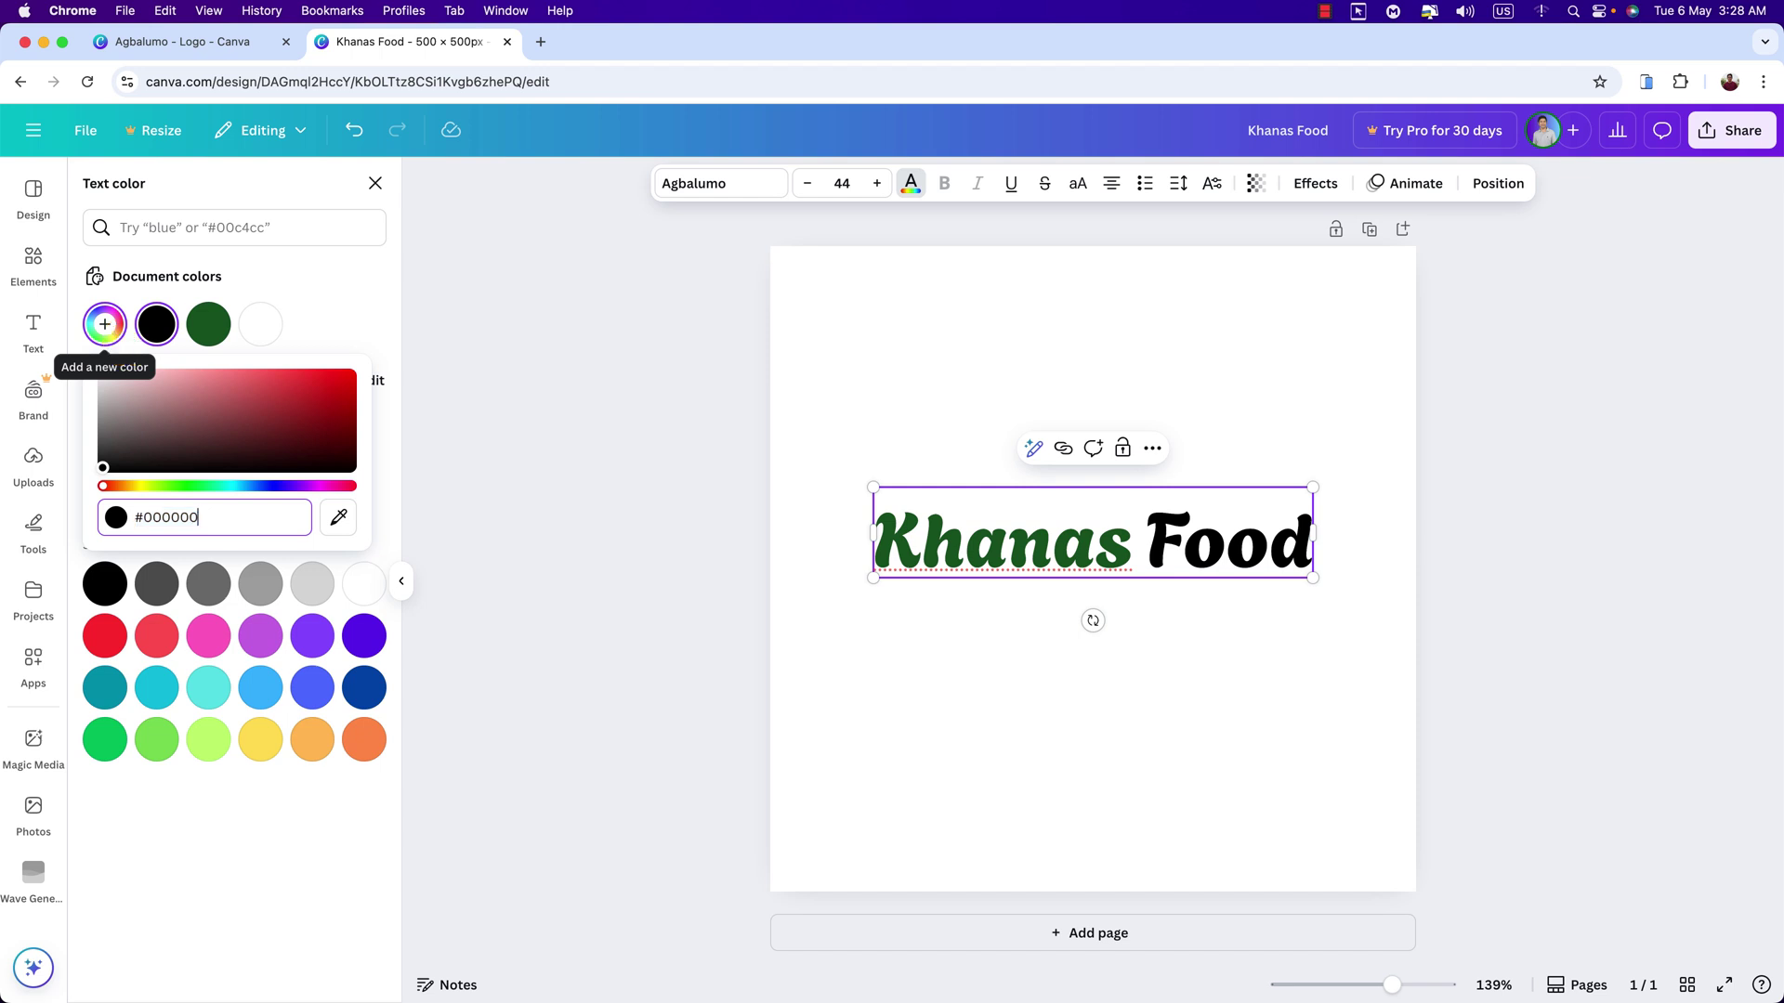
type("#EC8")
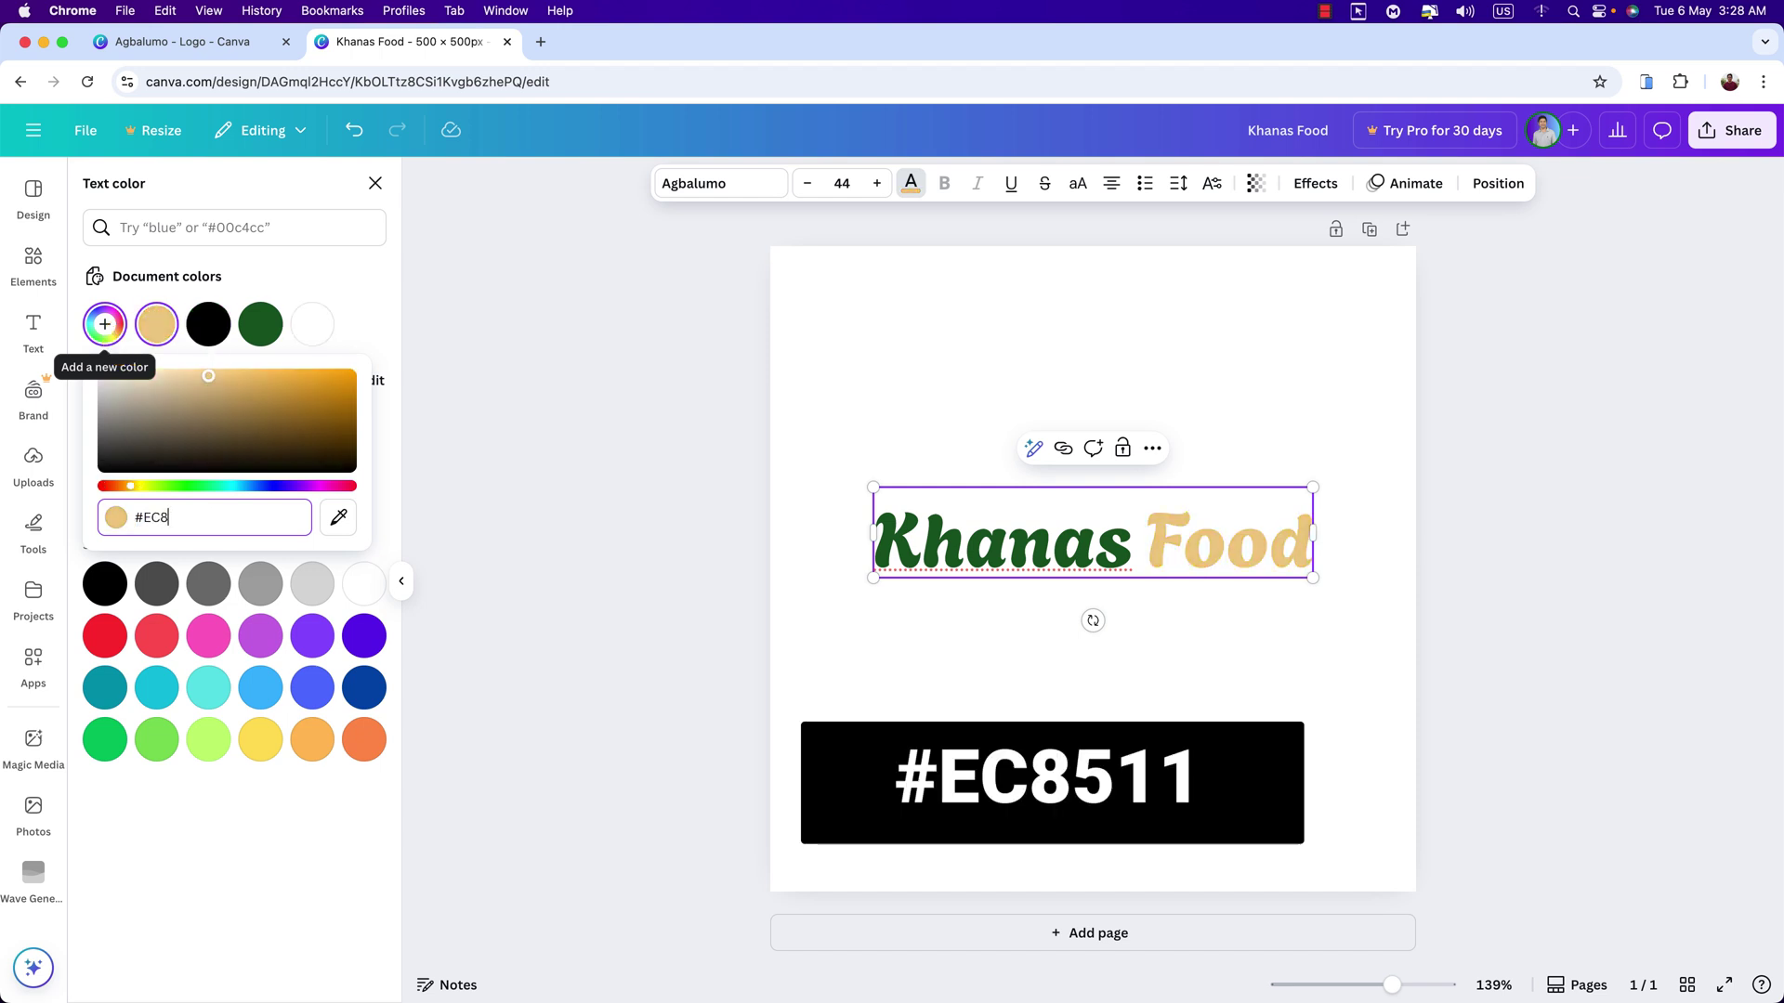
type("511")
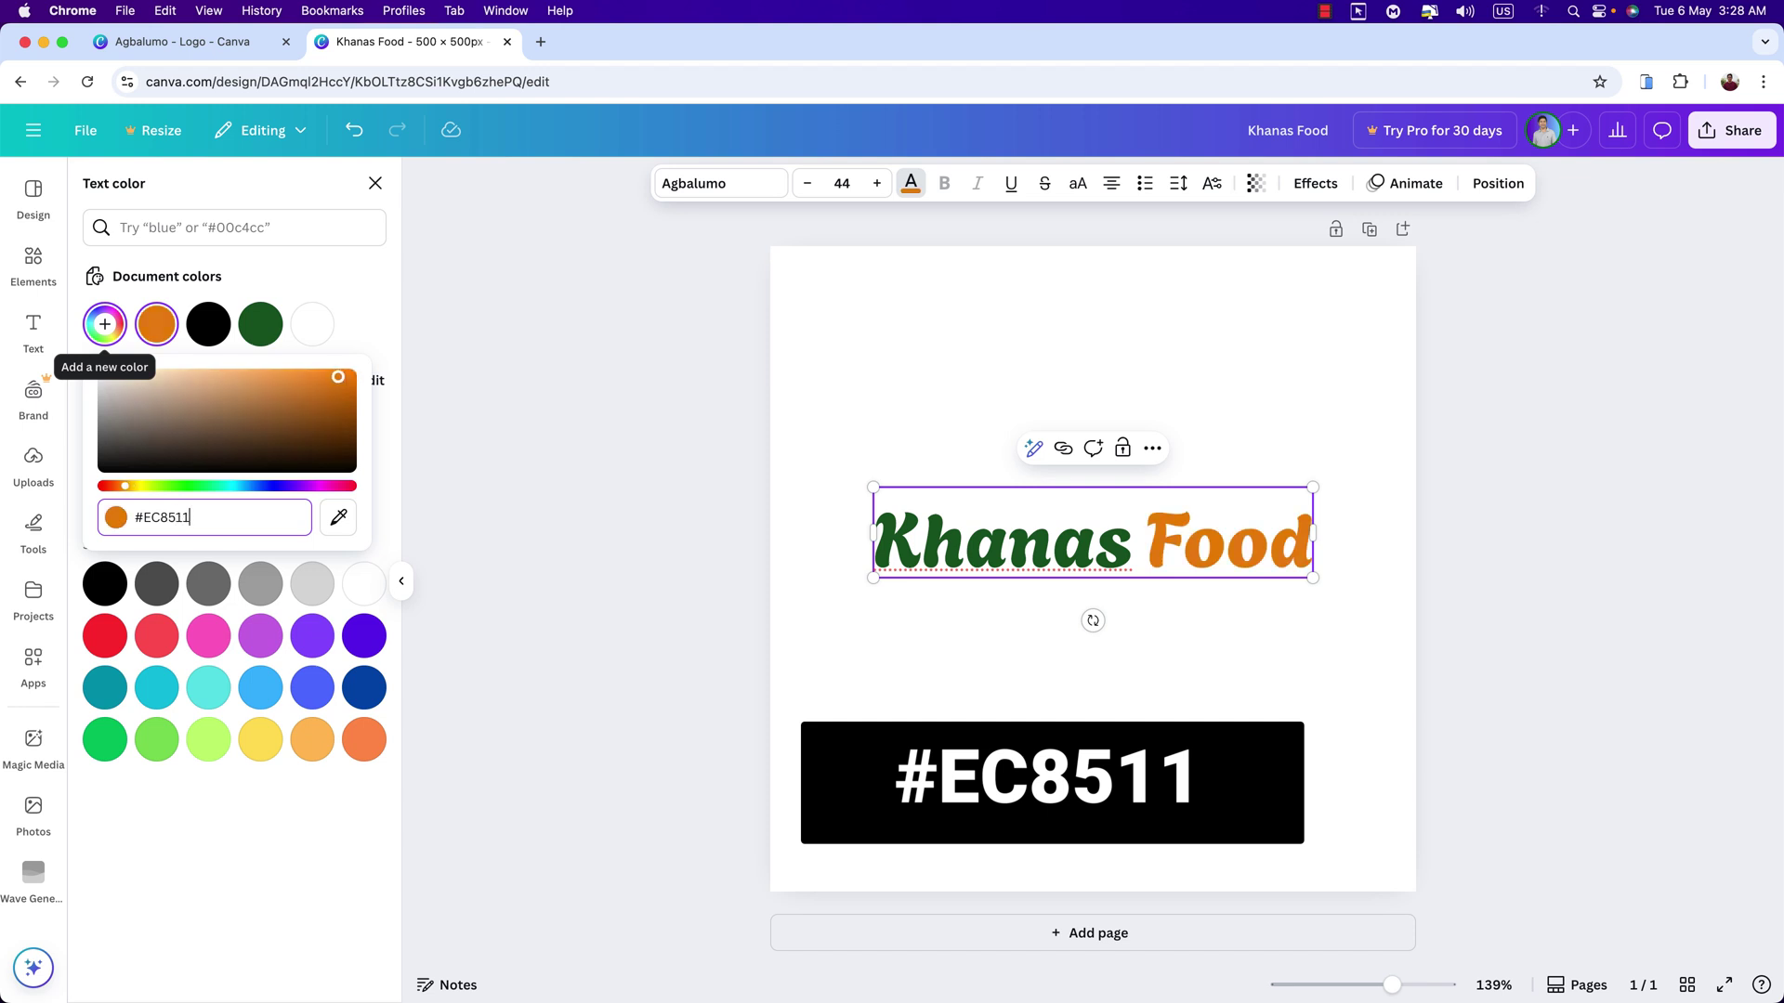
key("Return")
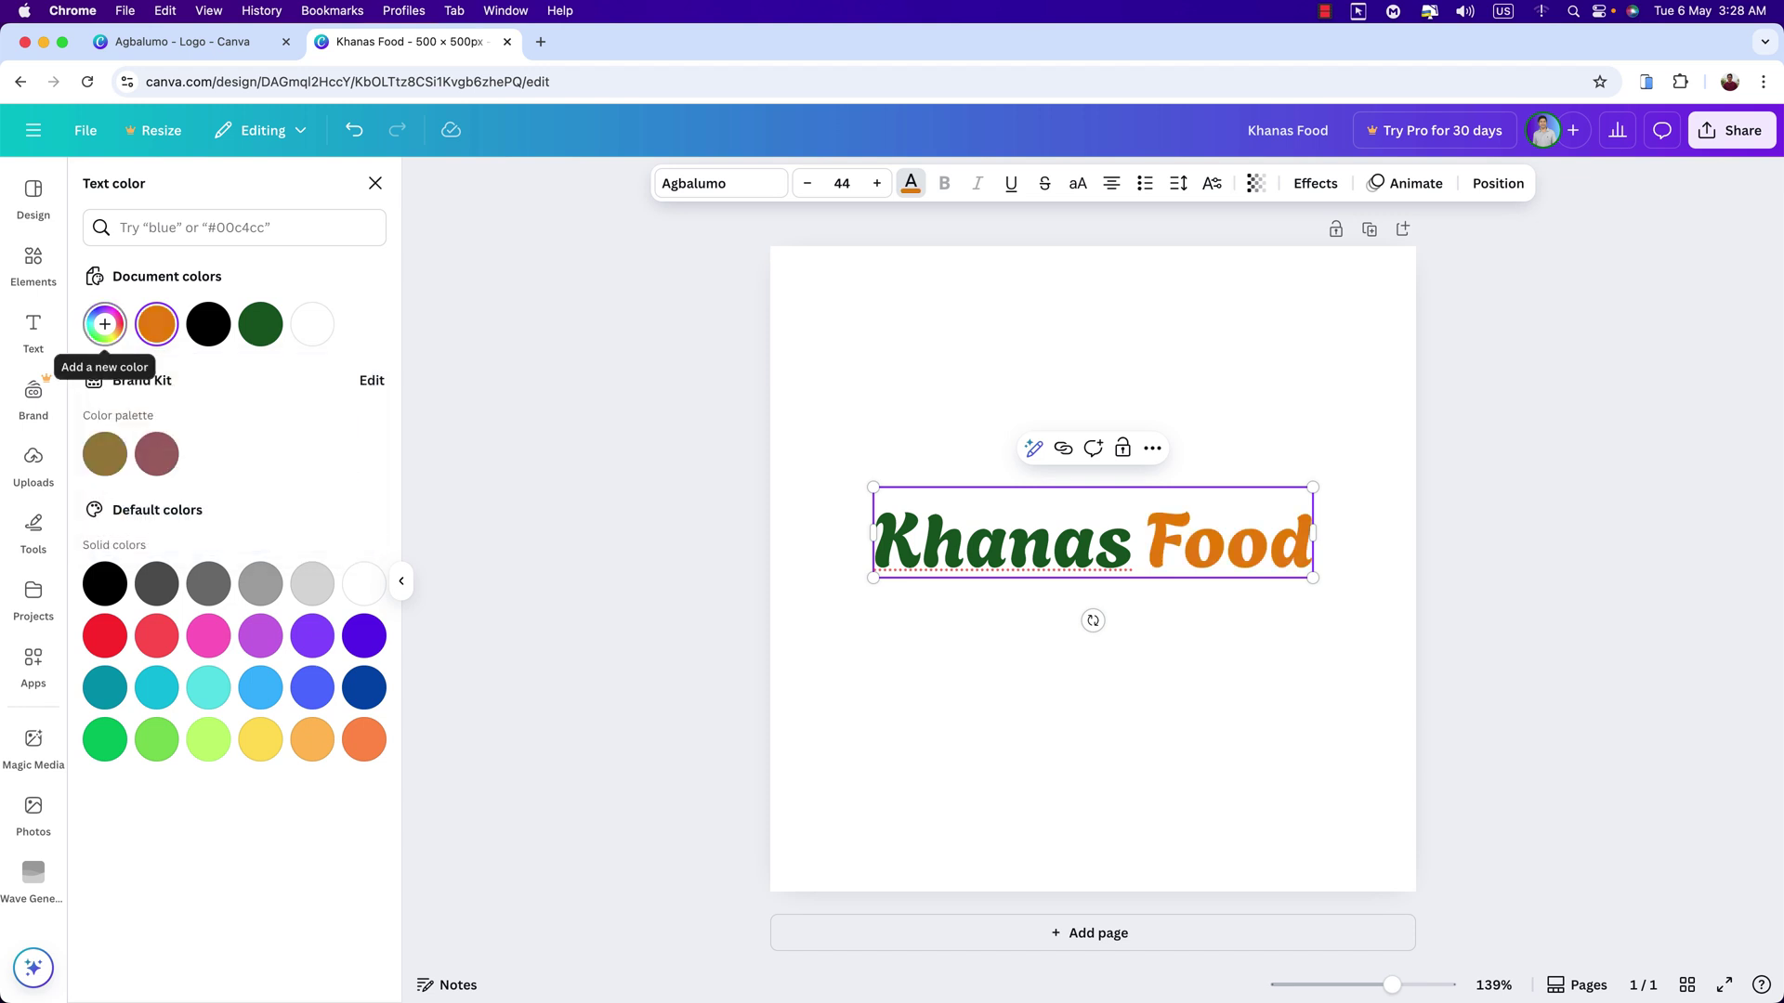
key("Escape")
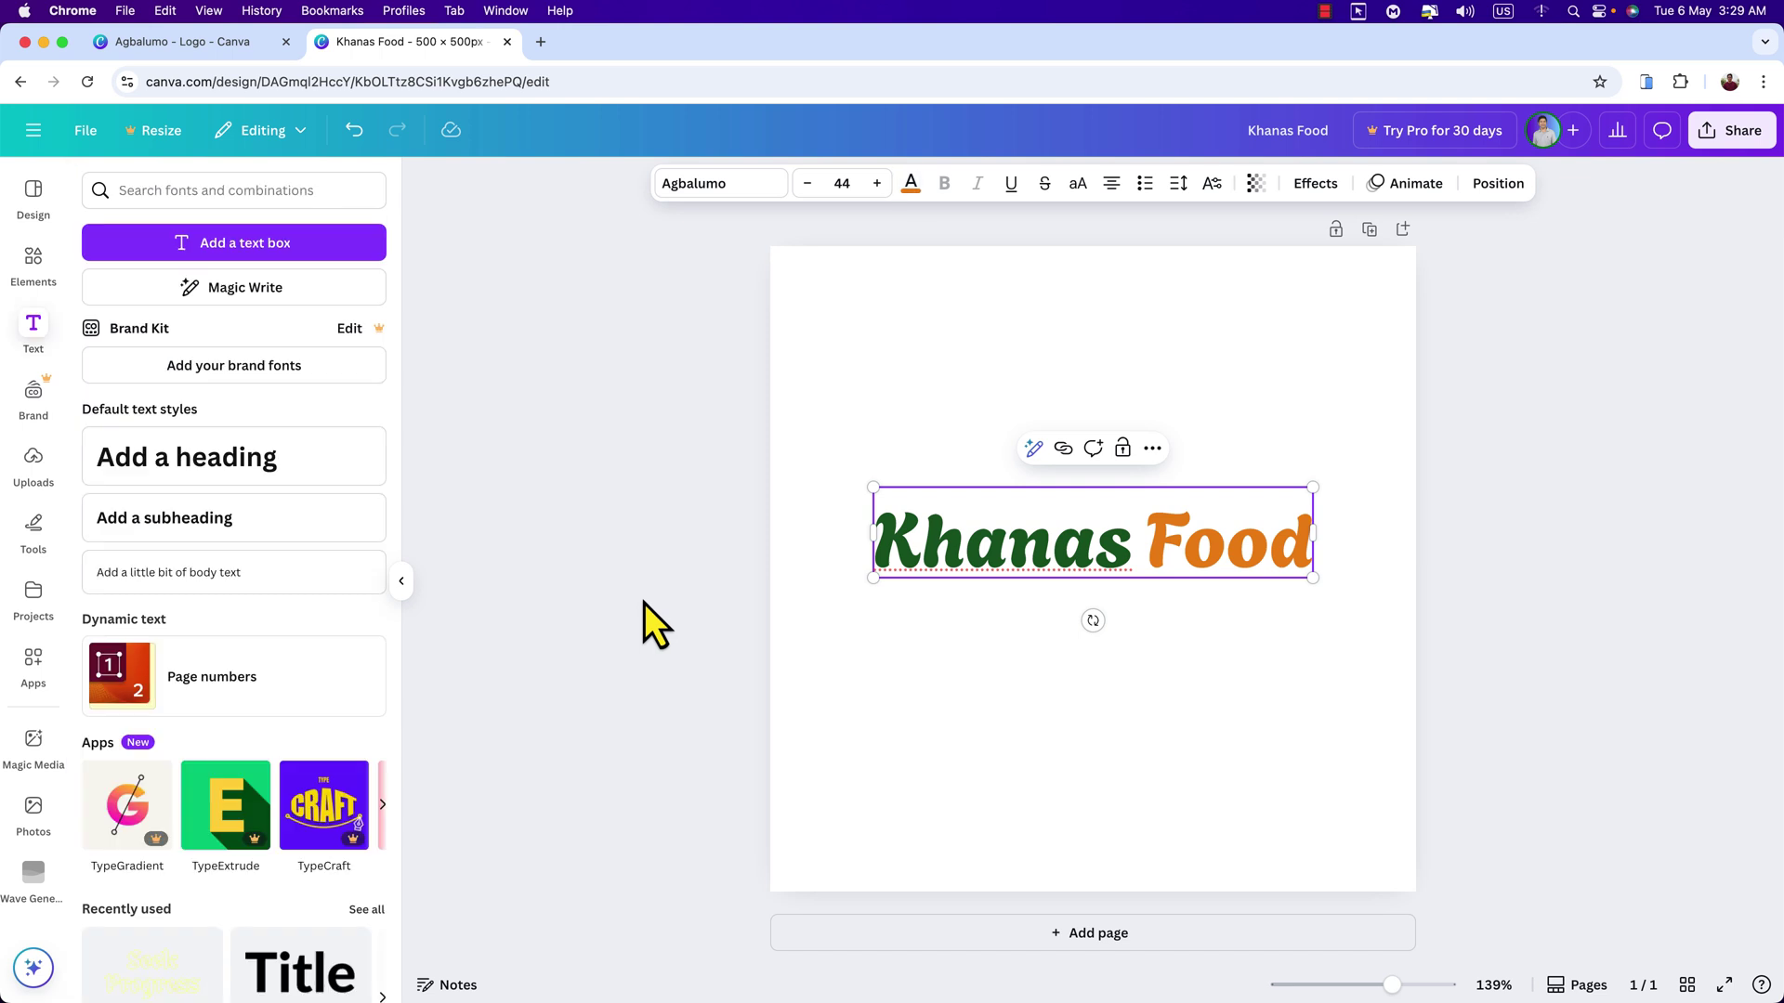
left_click(1175, 681)
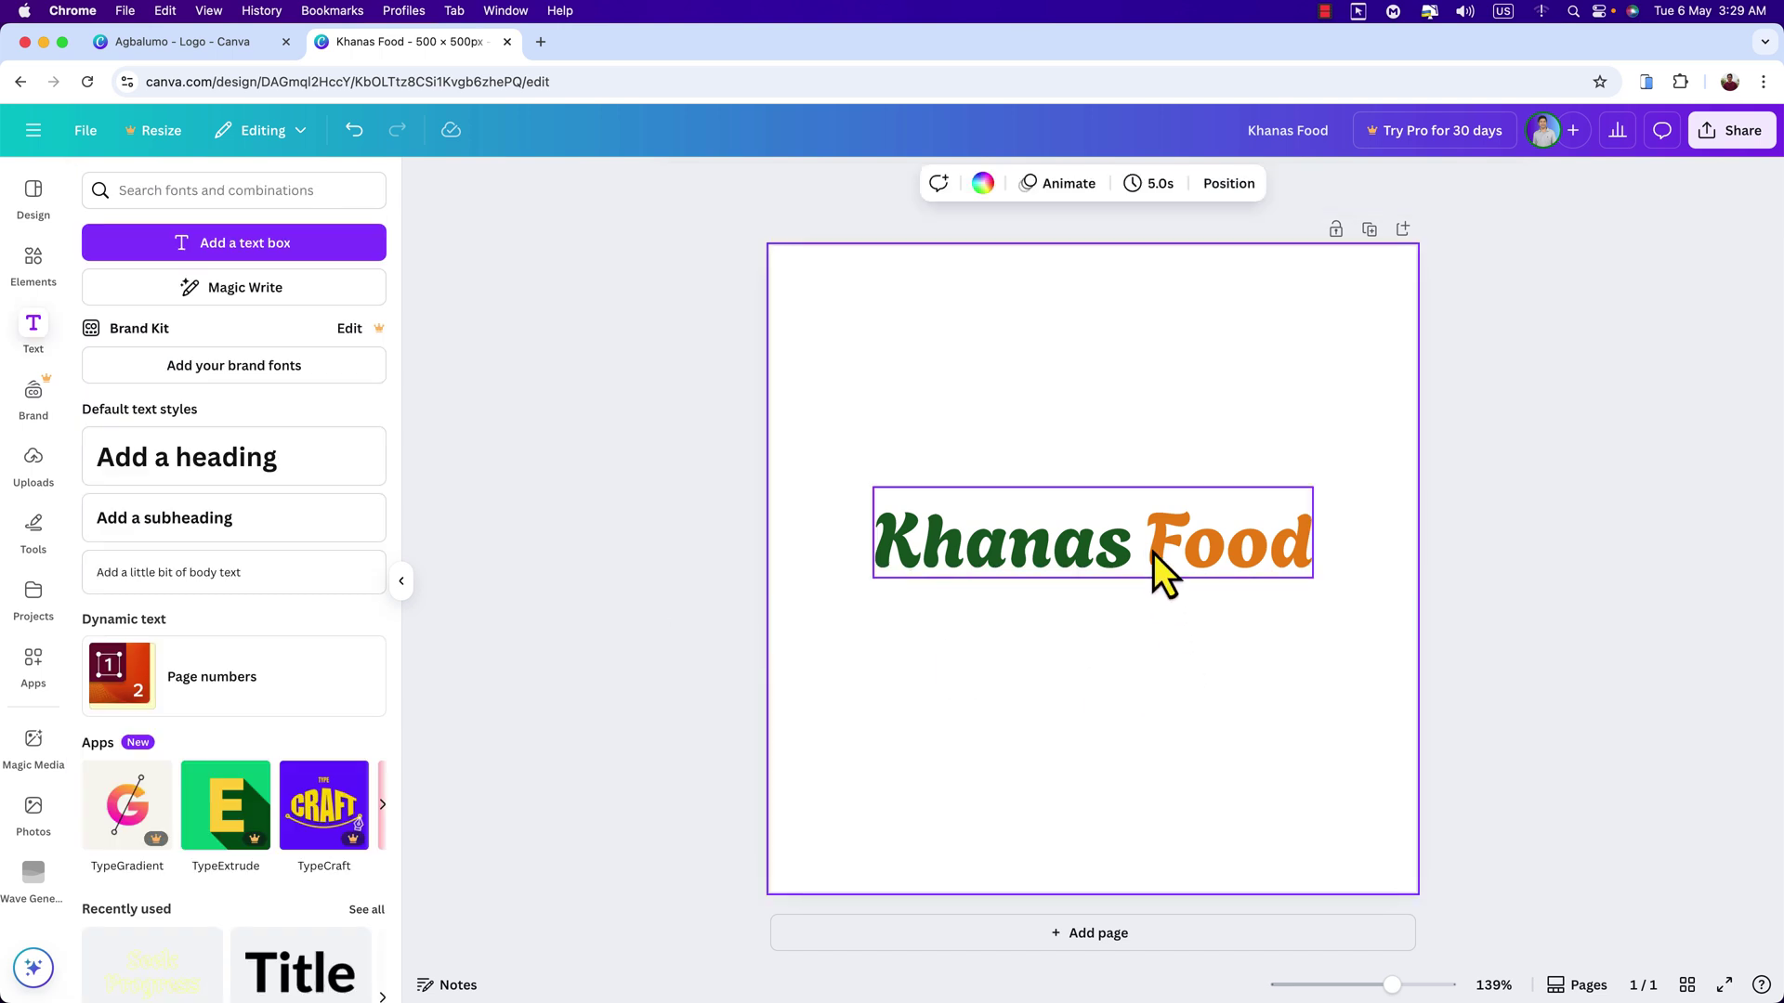
Add a rounded square directly below the heading, aligned with its start, and stretch it to about 335 px wide
left_click(197, 58)
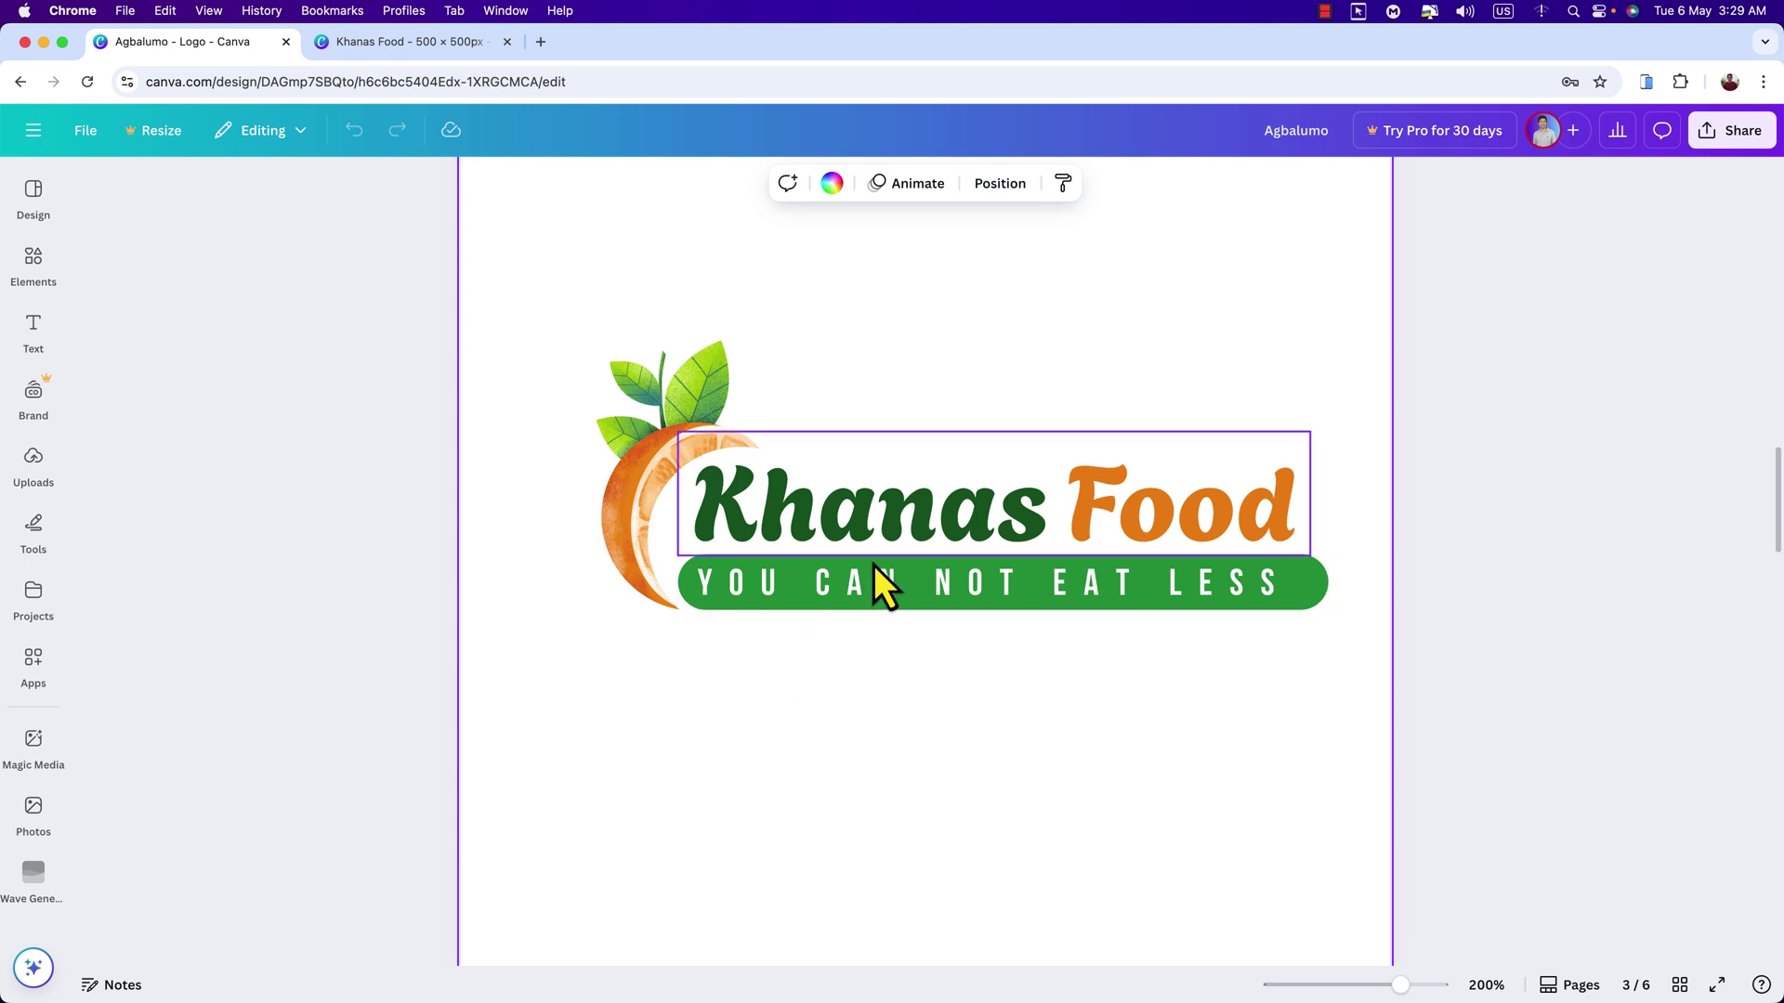
left_click(422, 53)
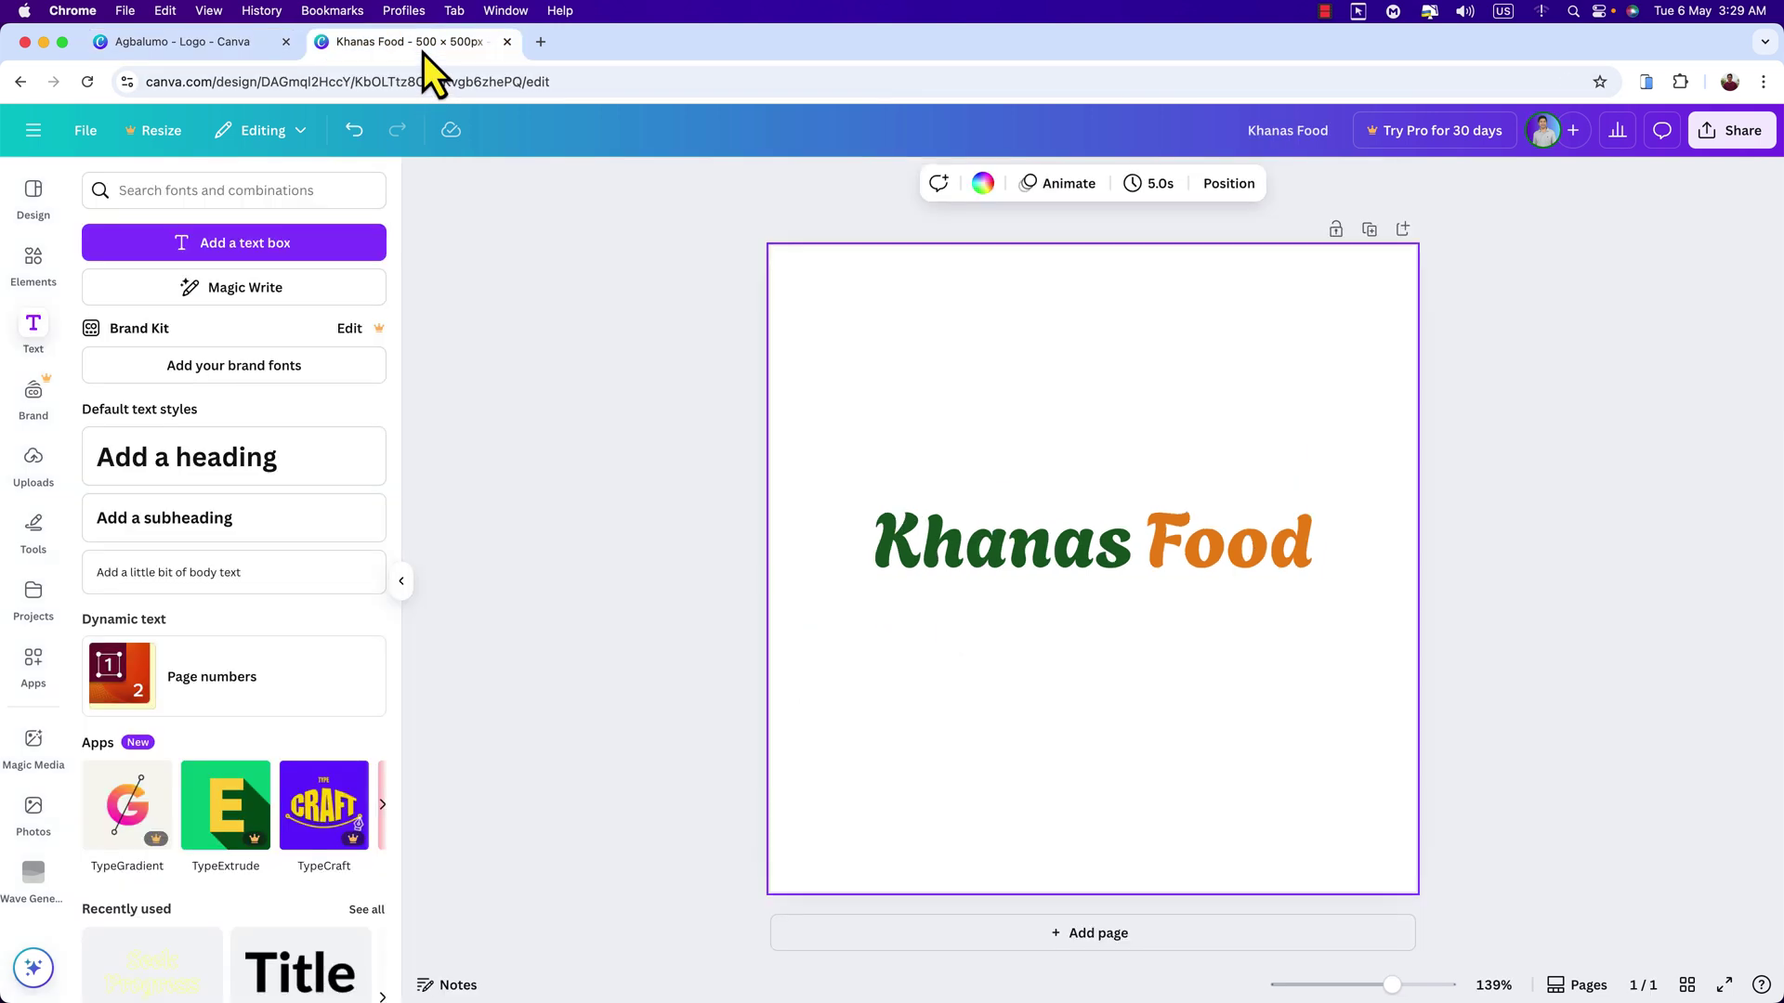
left_click(37, 265)
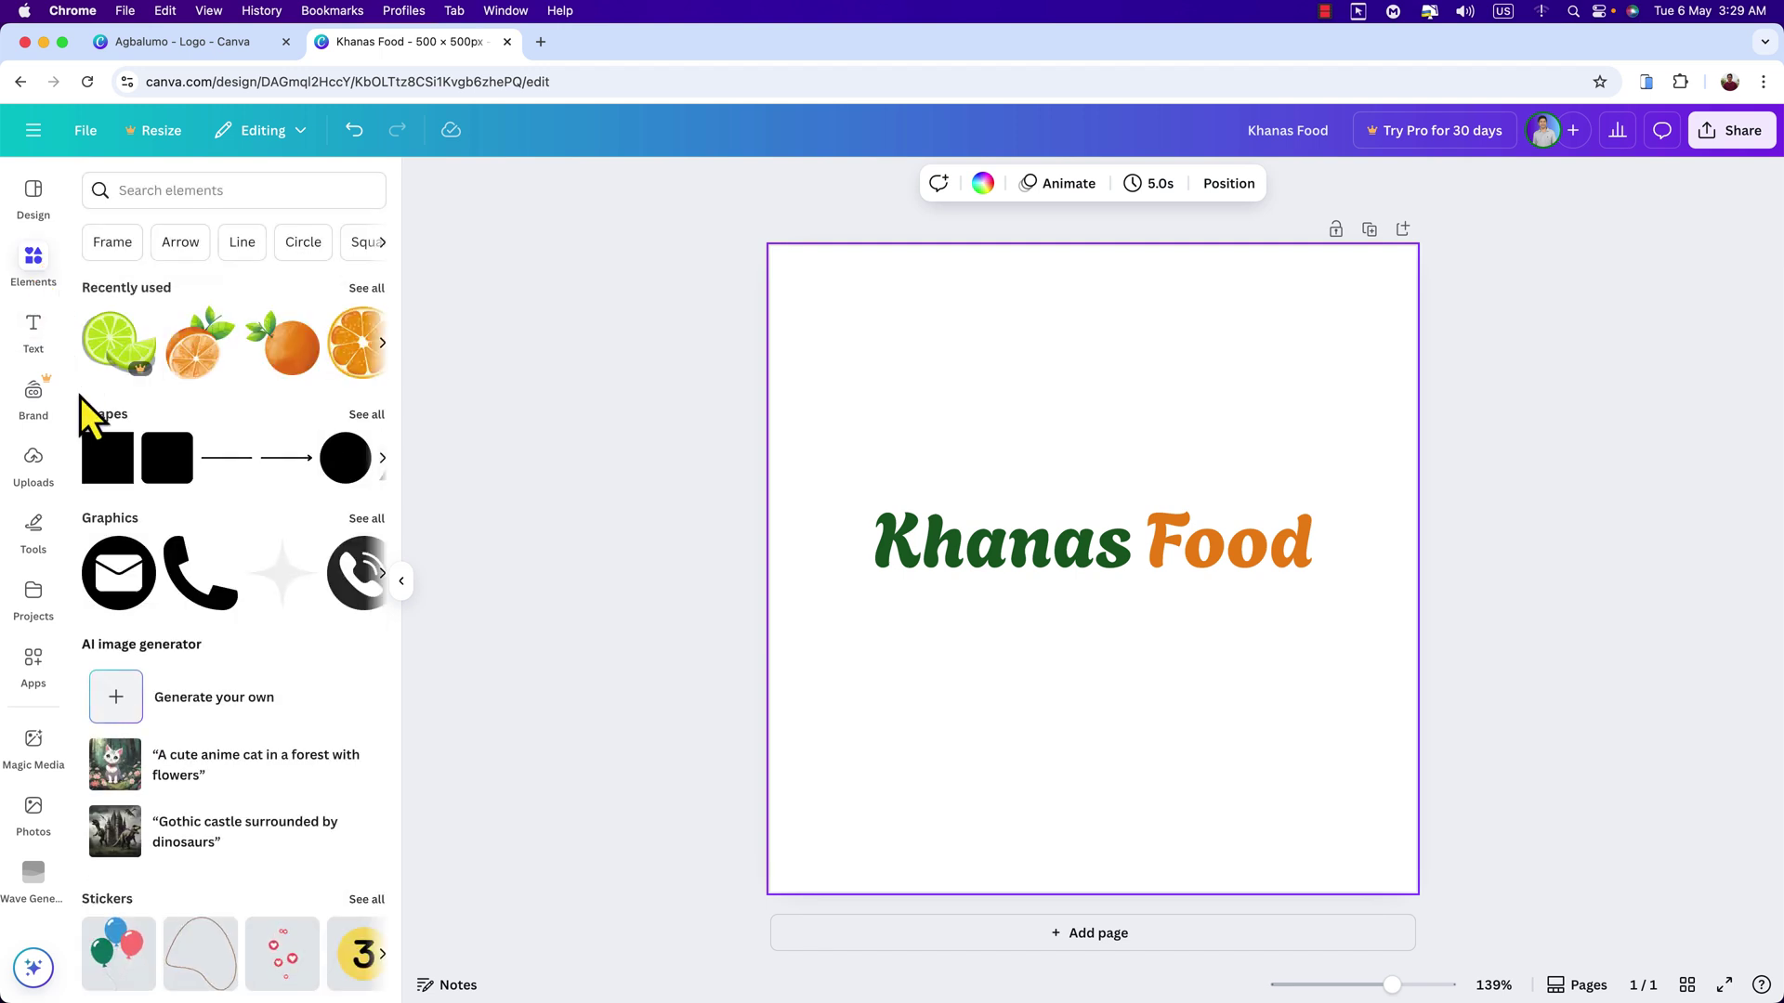
left_click(366, 419)
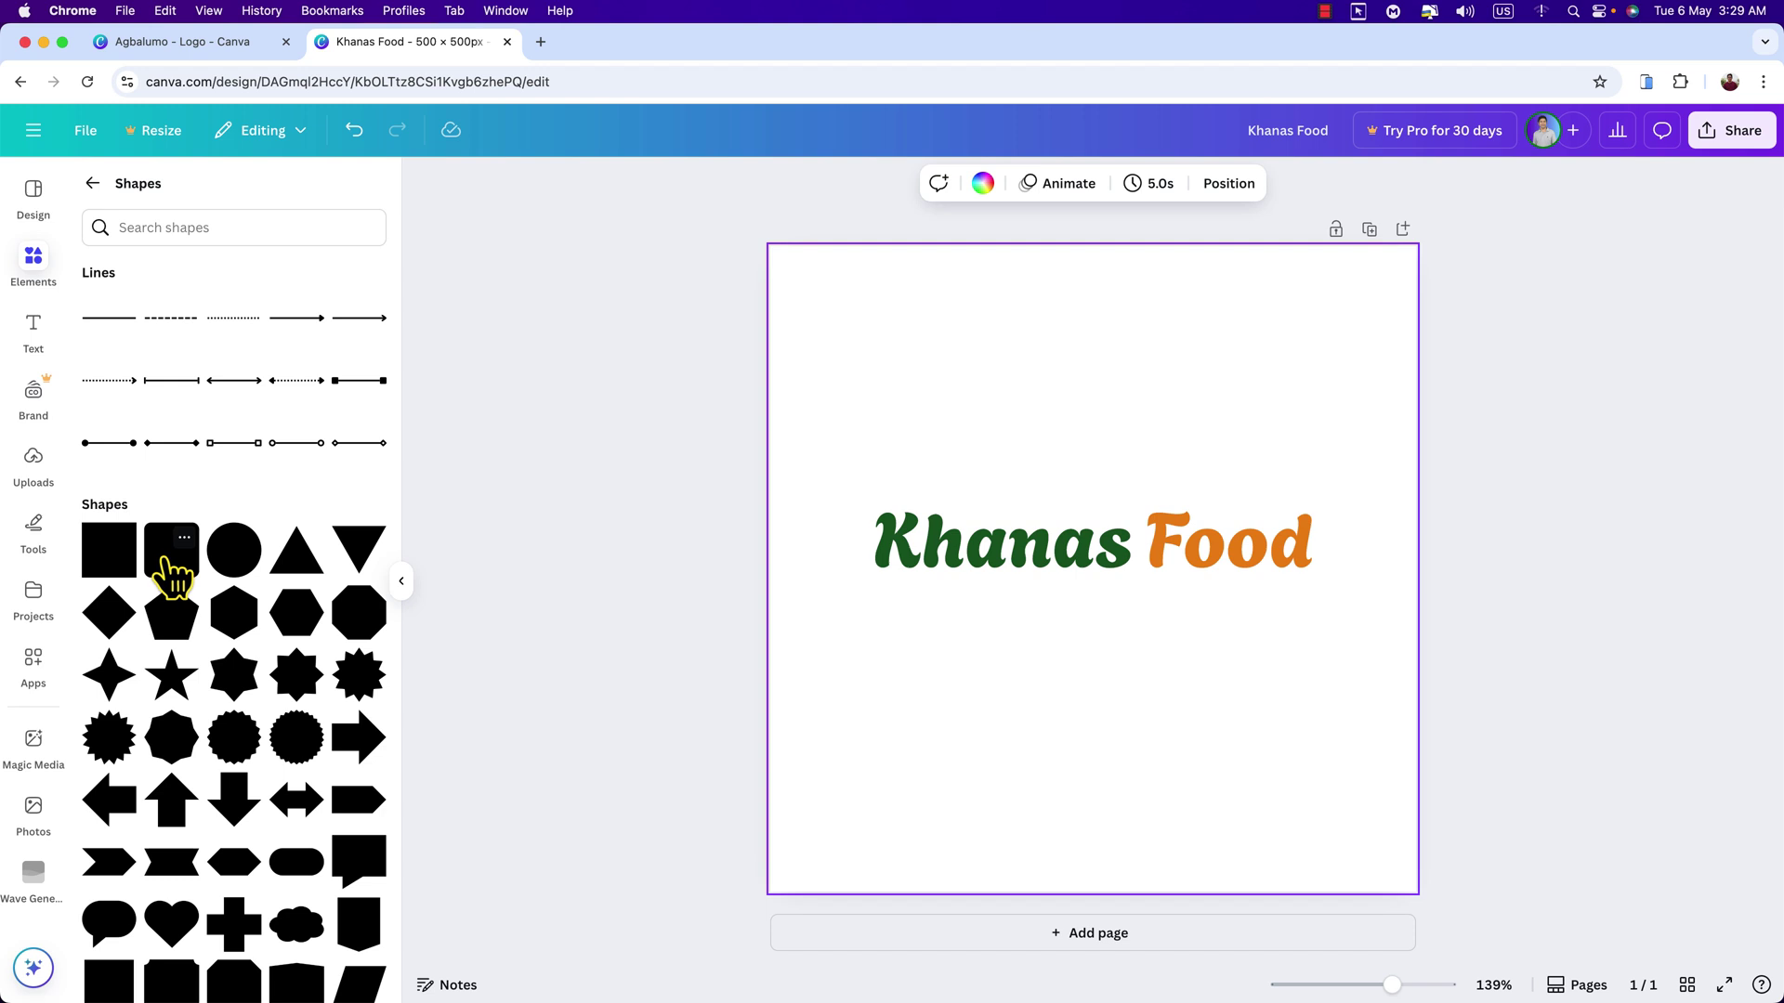
left_click(172, 576)
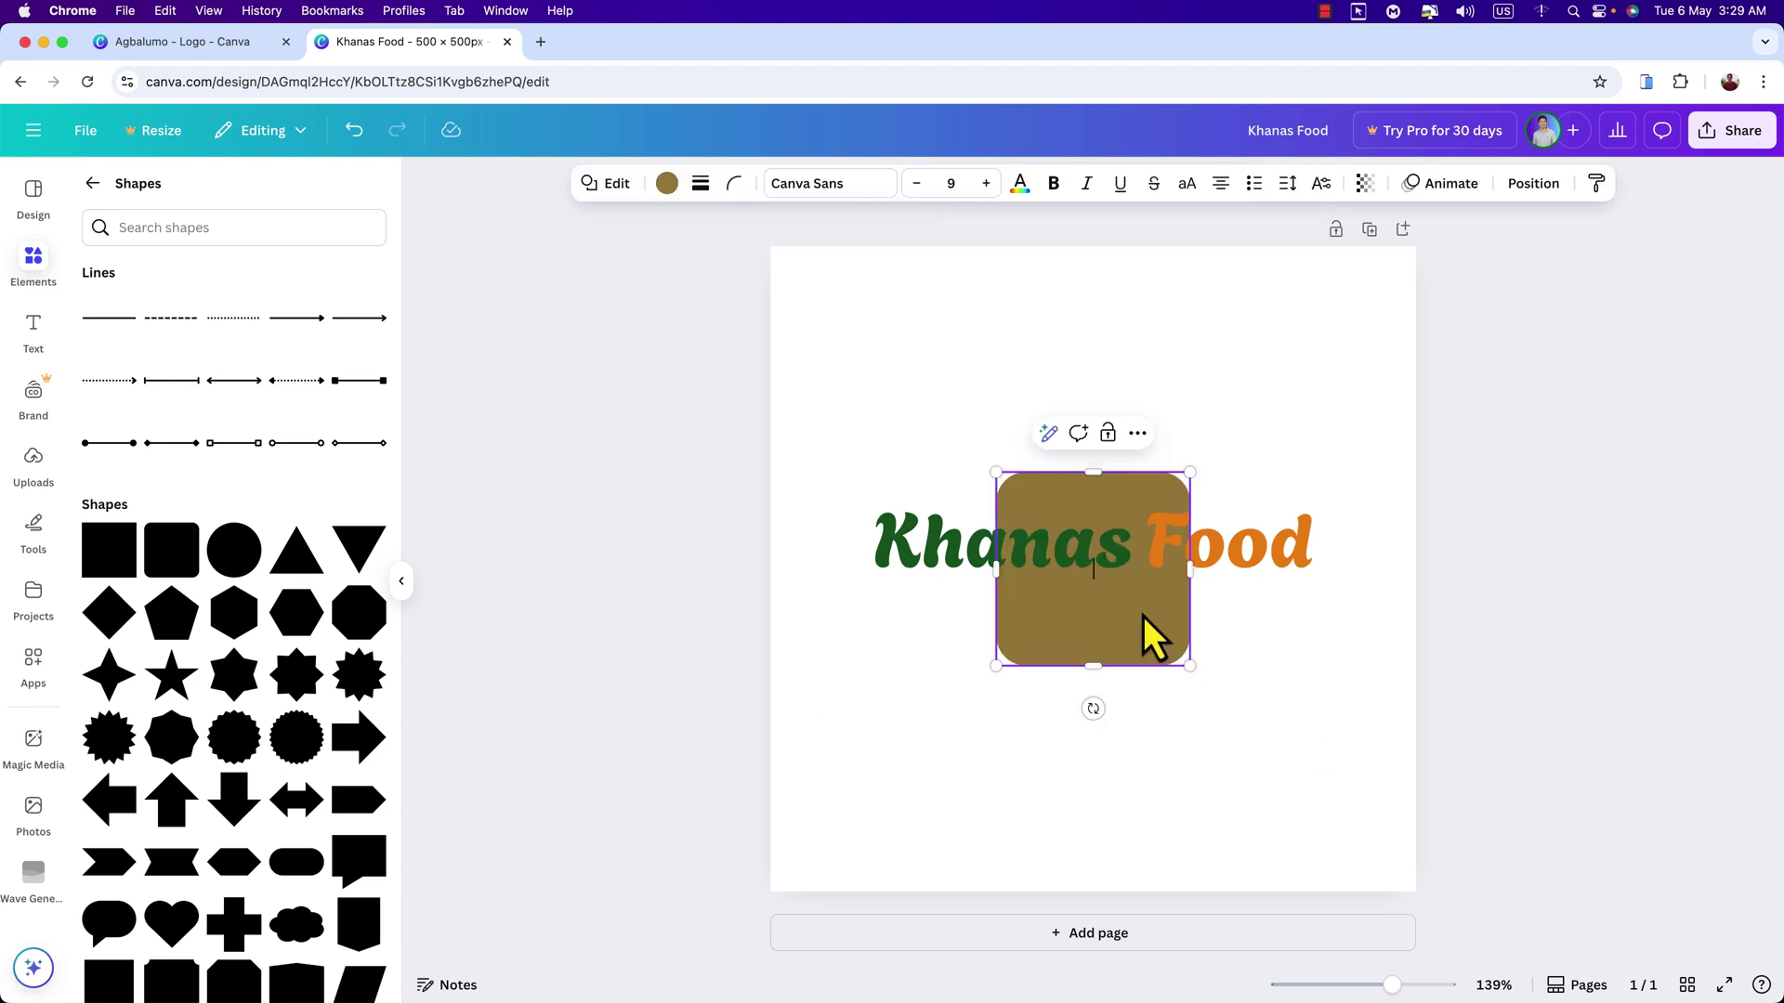
left_click_drag(1155, 629, 1018, 712)
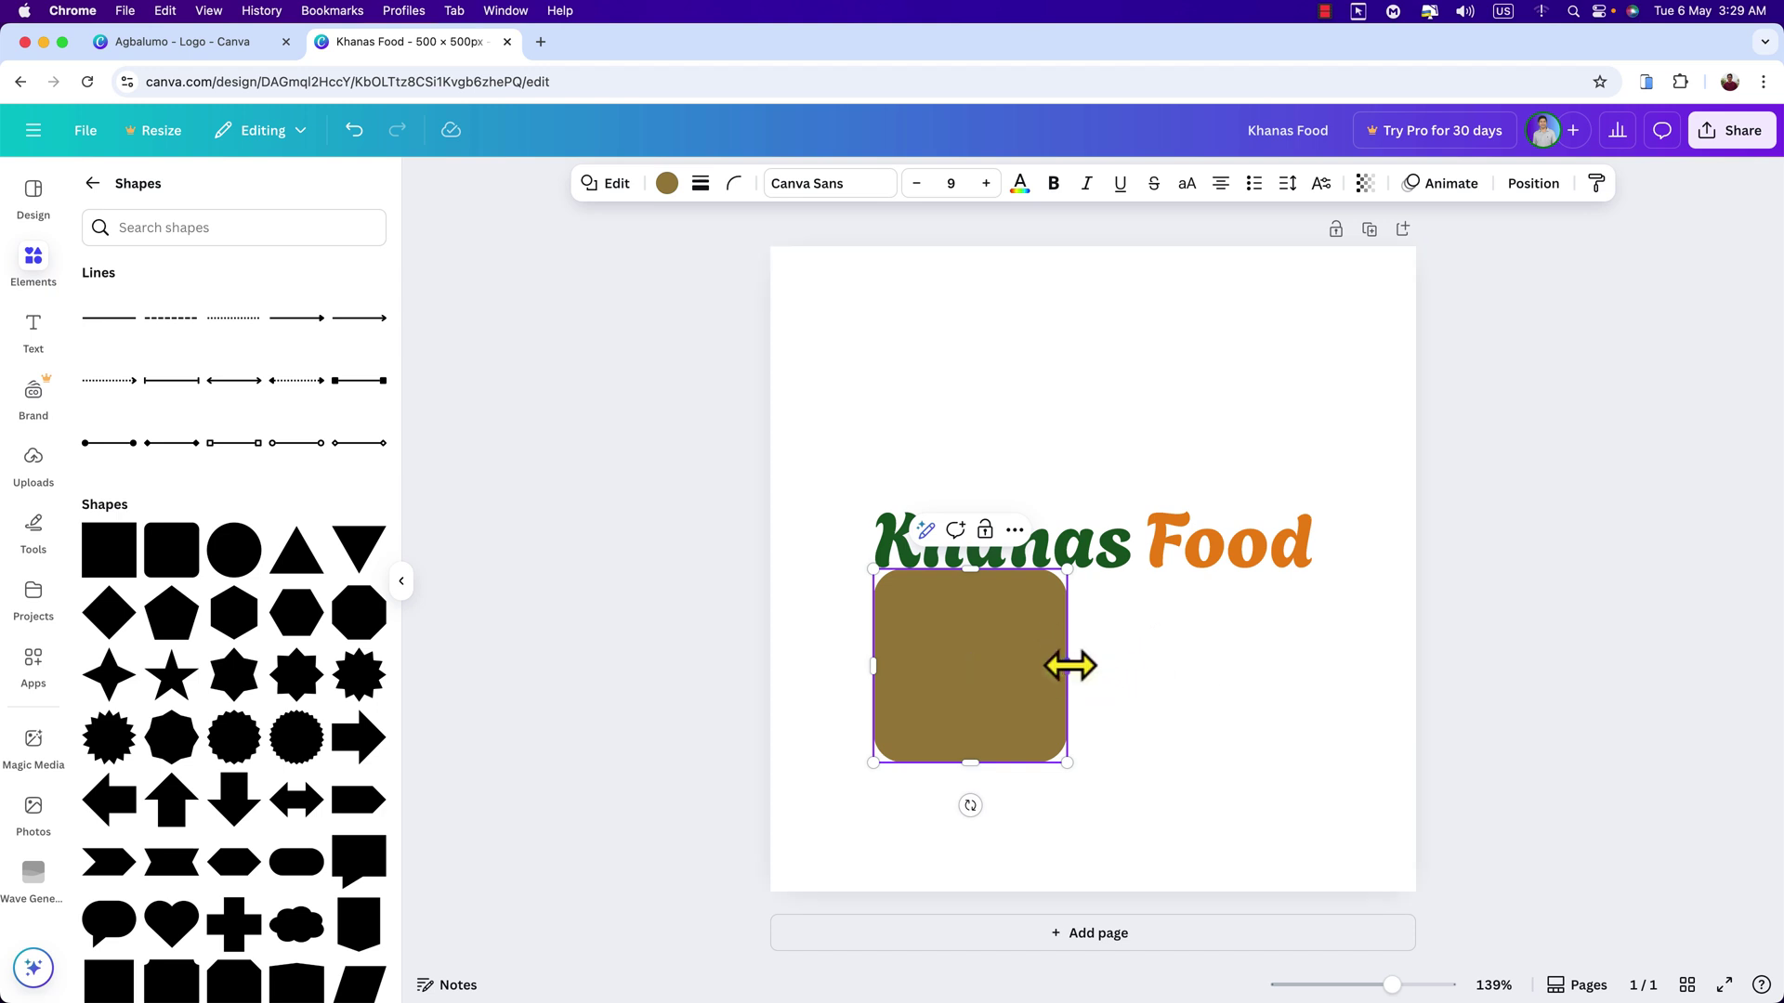
left_click_drag(1071, 665, 1177, 669)
left_click_drag(1296, 666, 1306, 665)
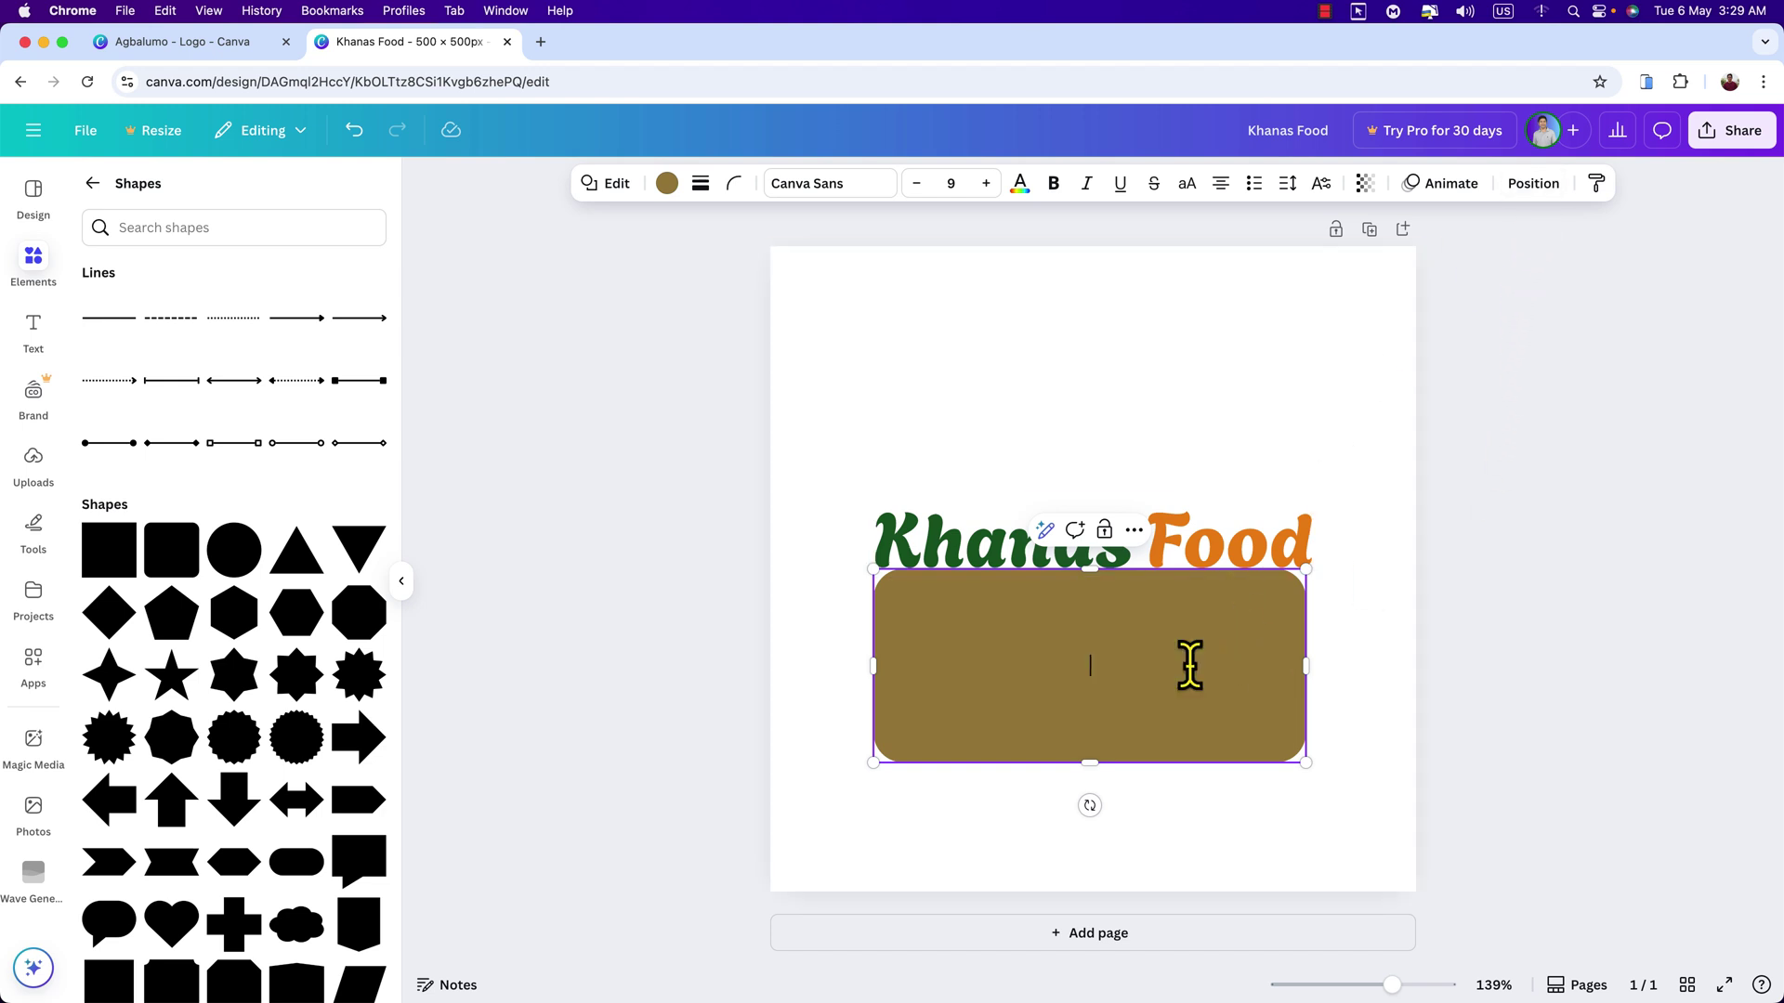
Set the rounded shape's size to 350 × 30 px and move it slightly down, leaving a small gap below the heading
left_click(1534, 186)
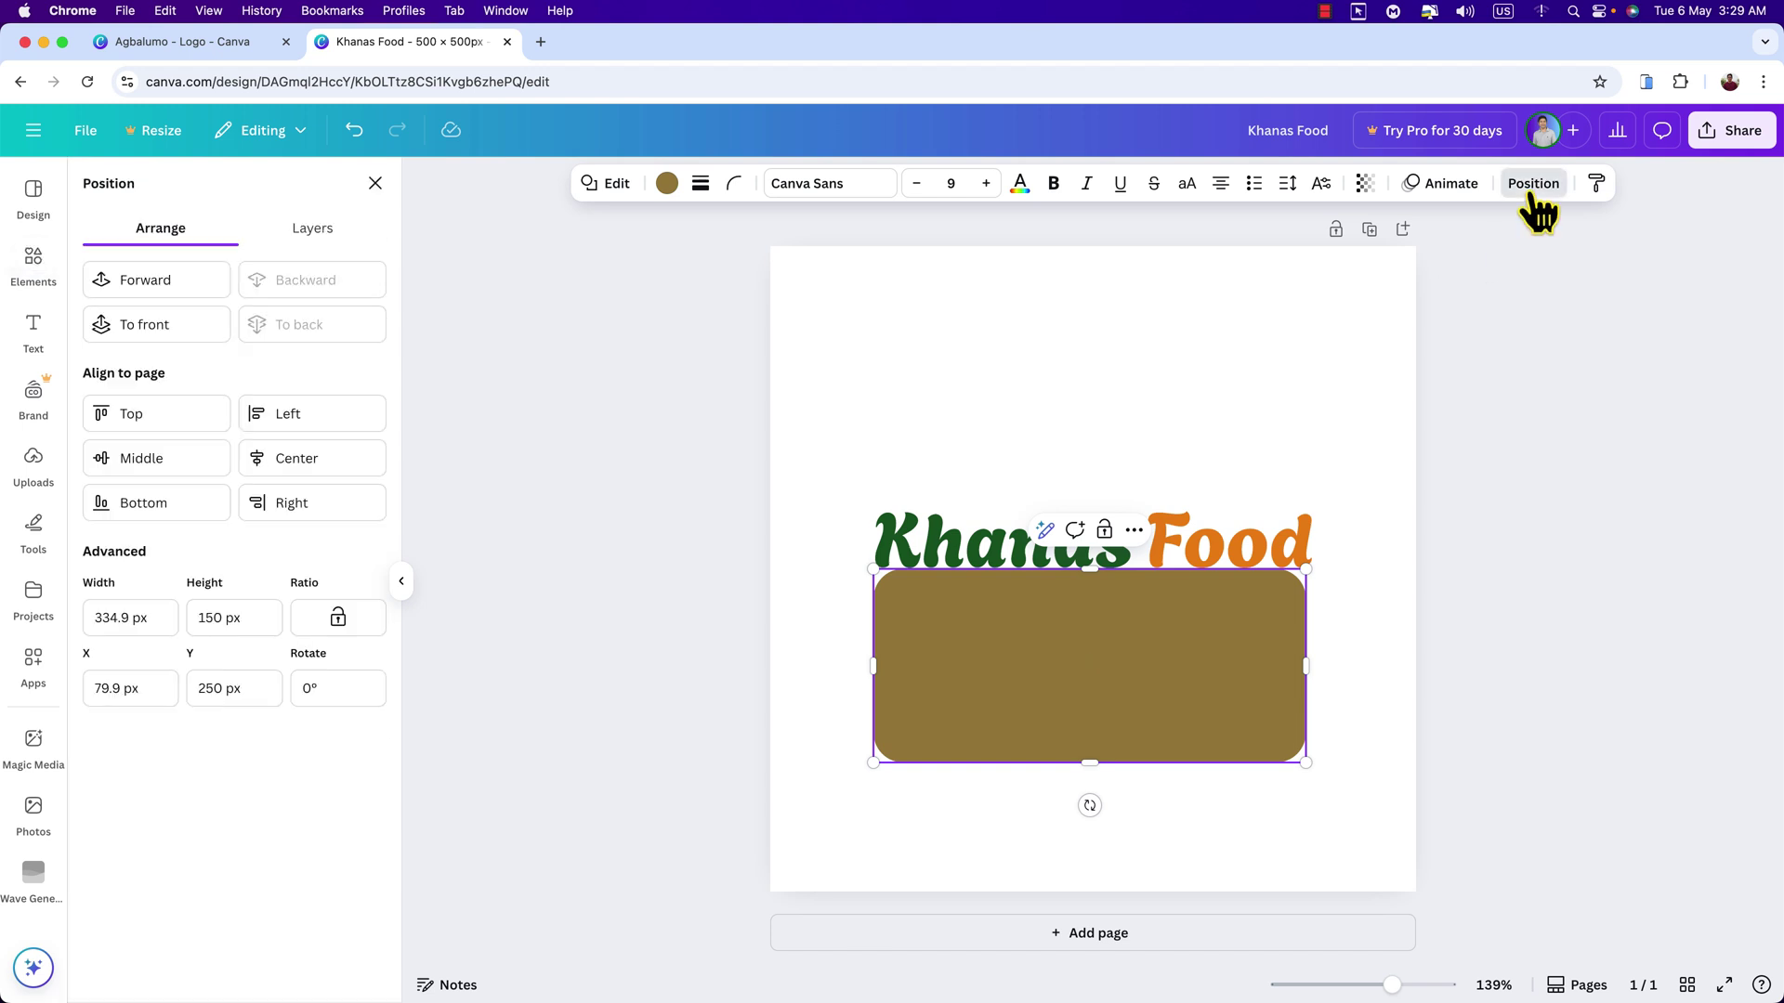
left_click(151, 618)
type("350")
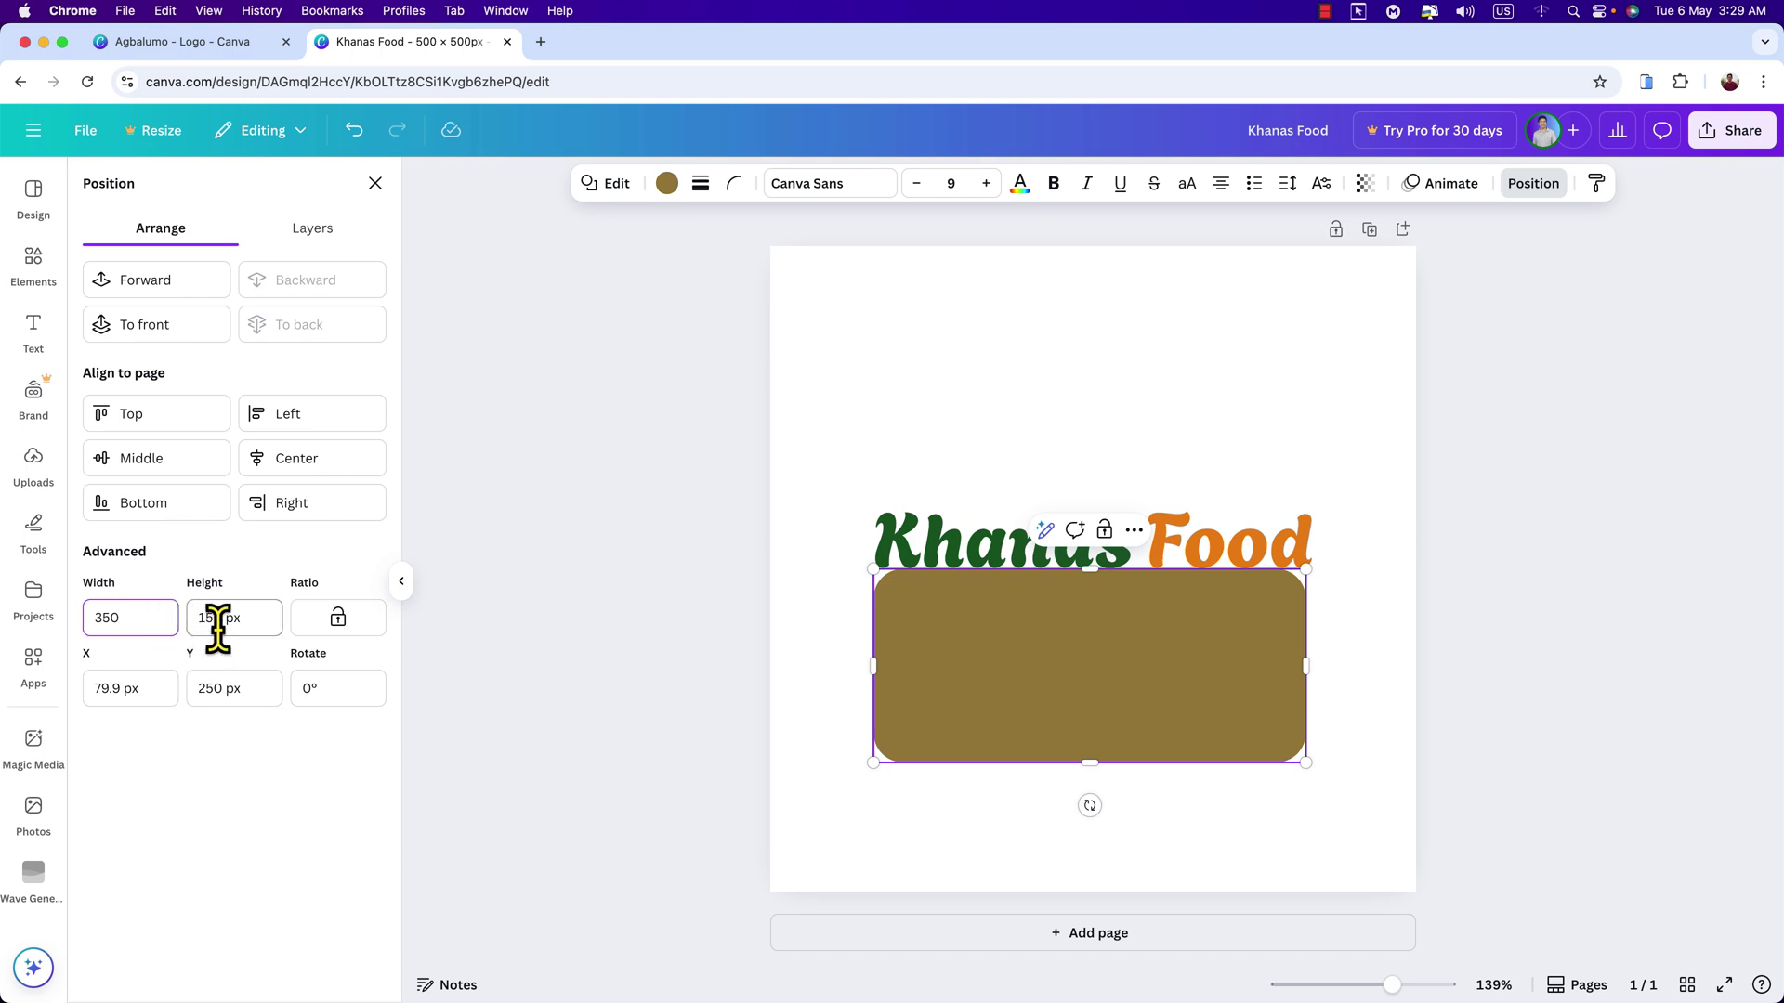
left_click(214, 621)
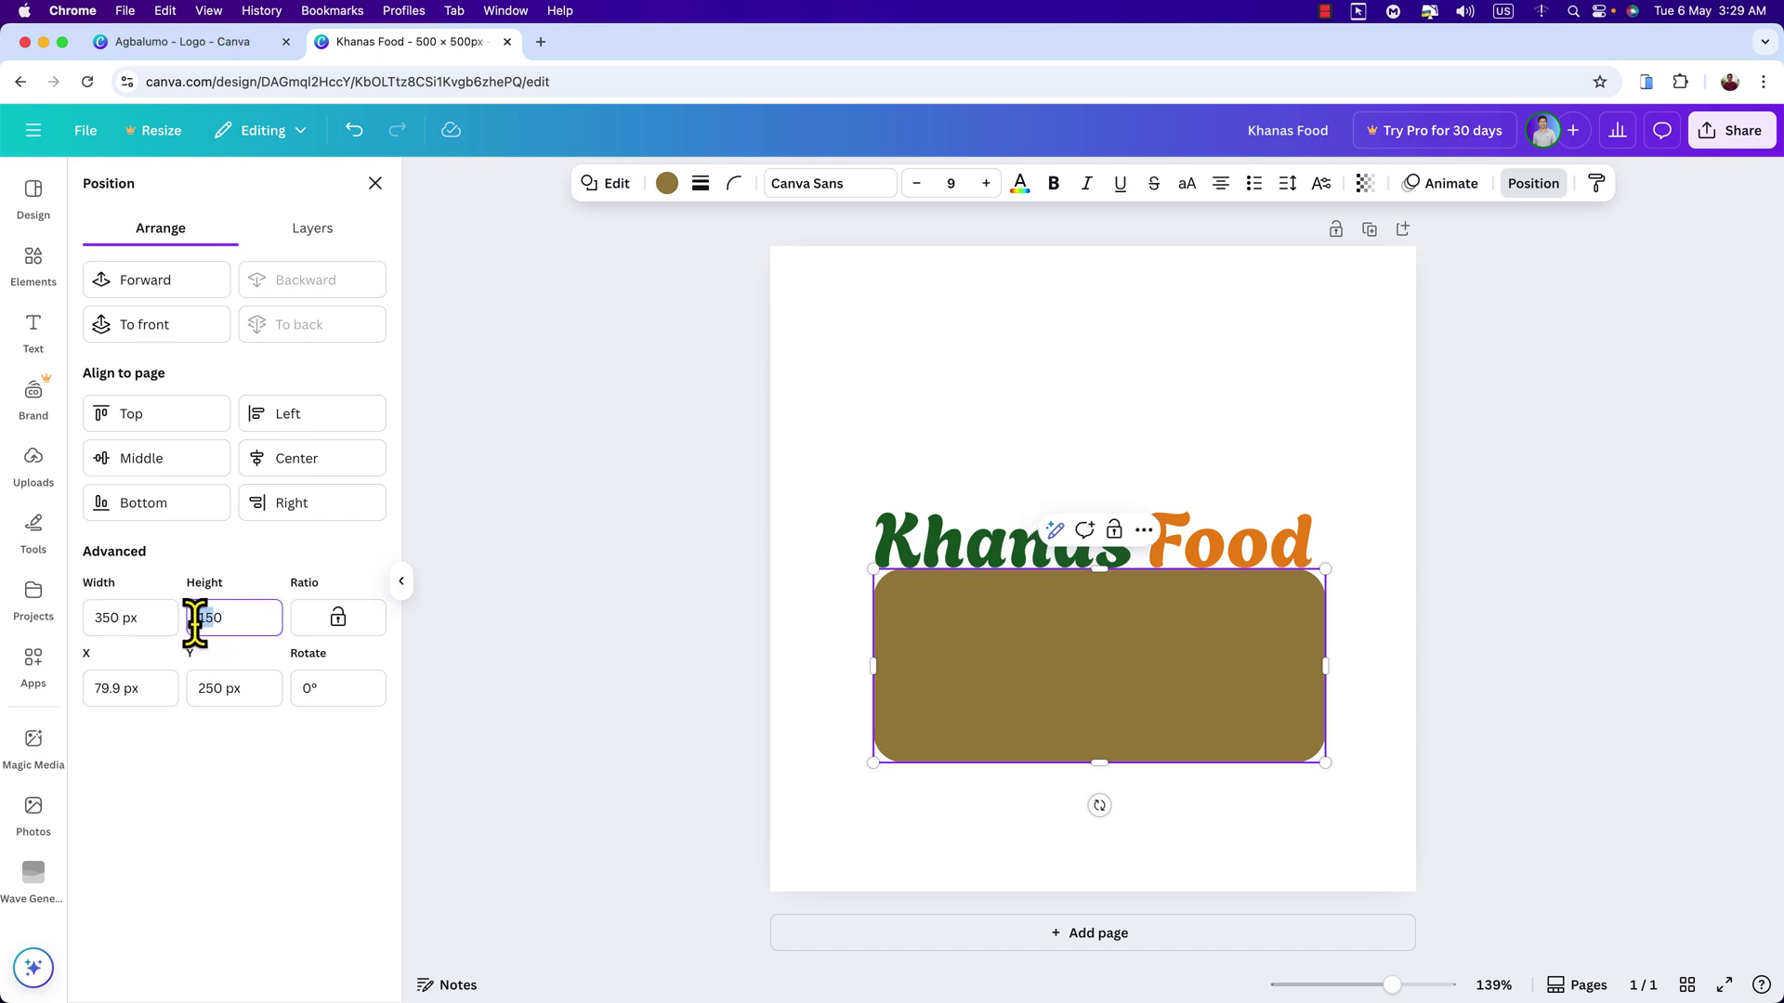
type("30")
key("Return")
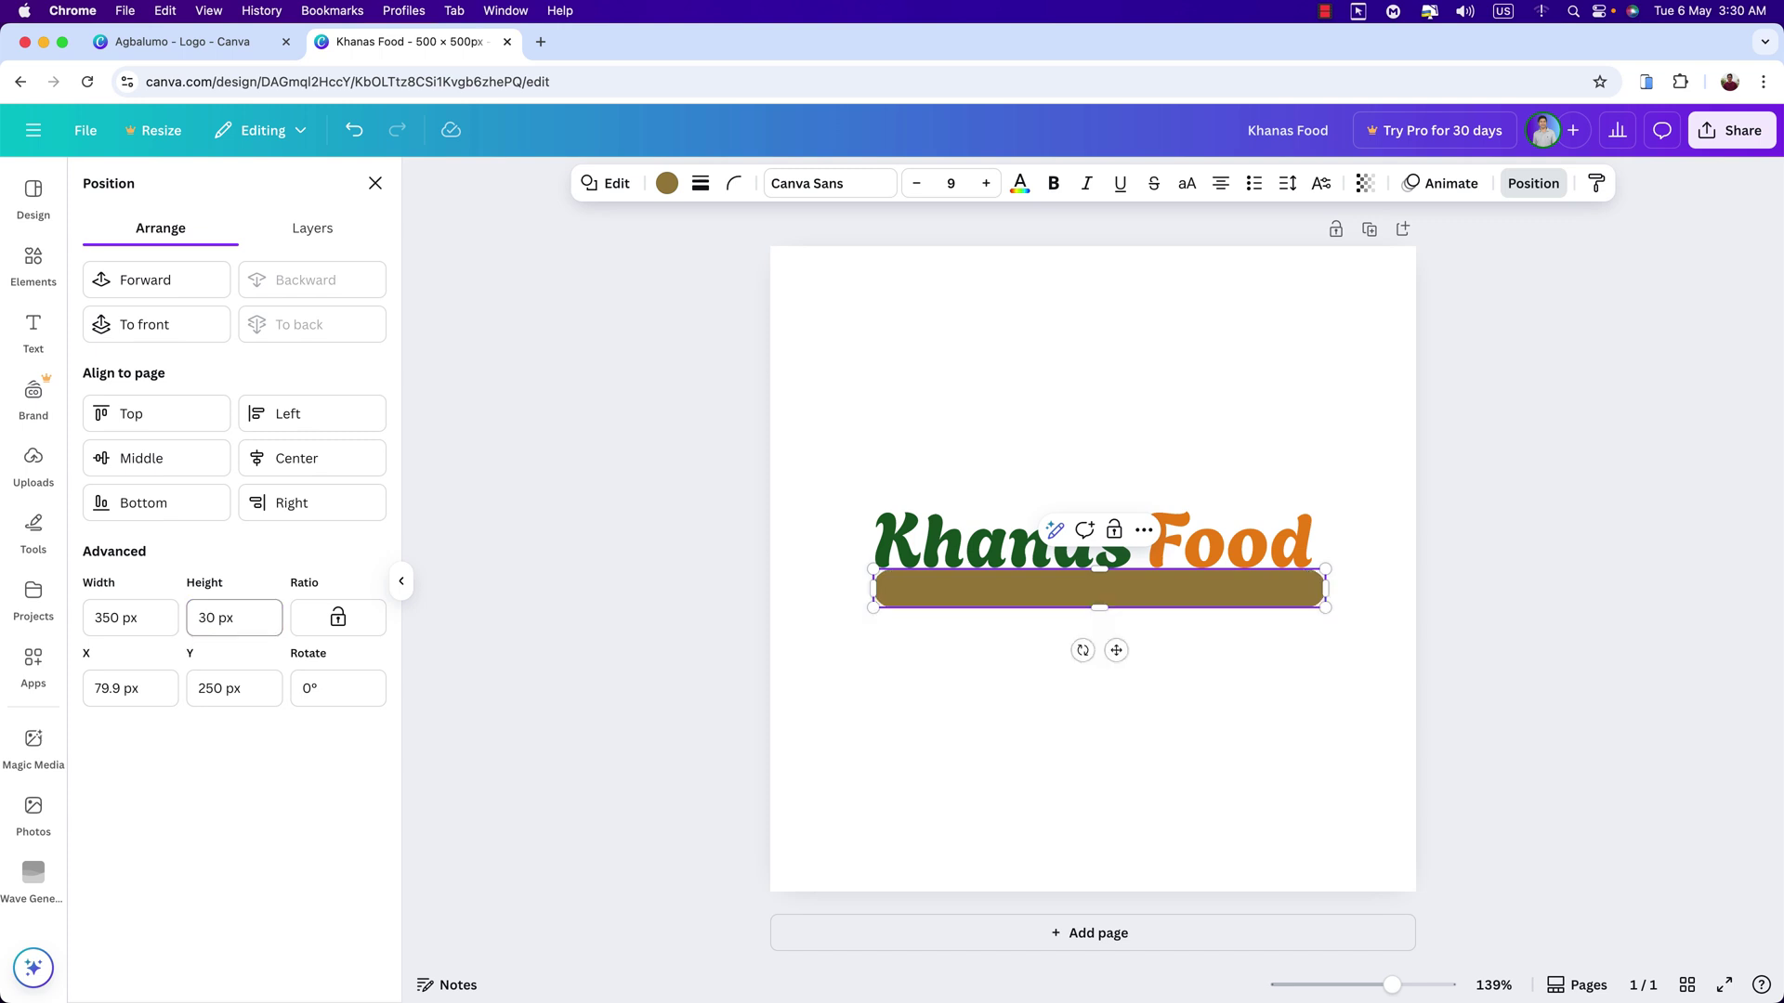
left_click(988, 830)
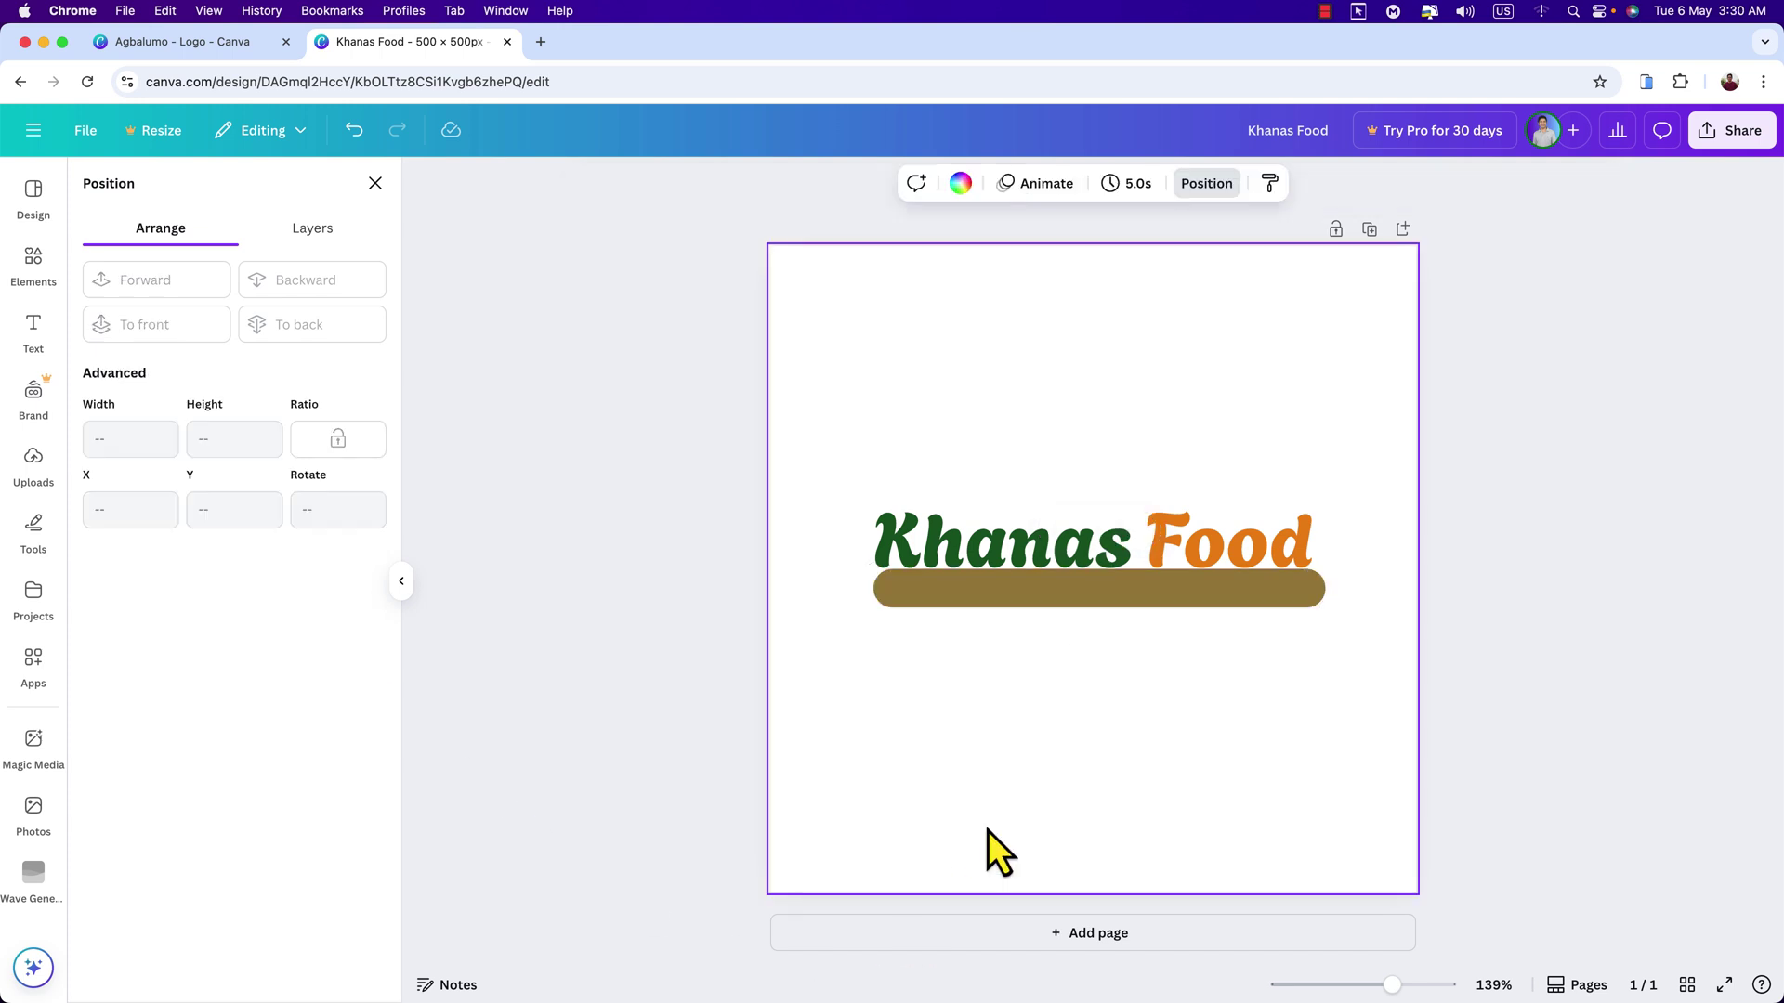
left_click_drag(1098, 600, 1096, 613)
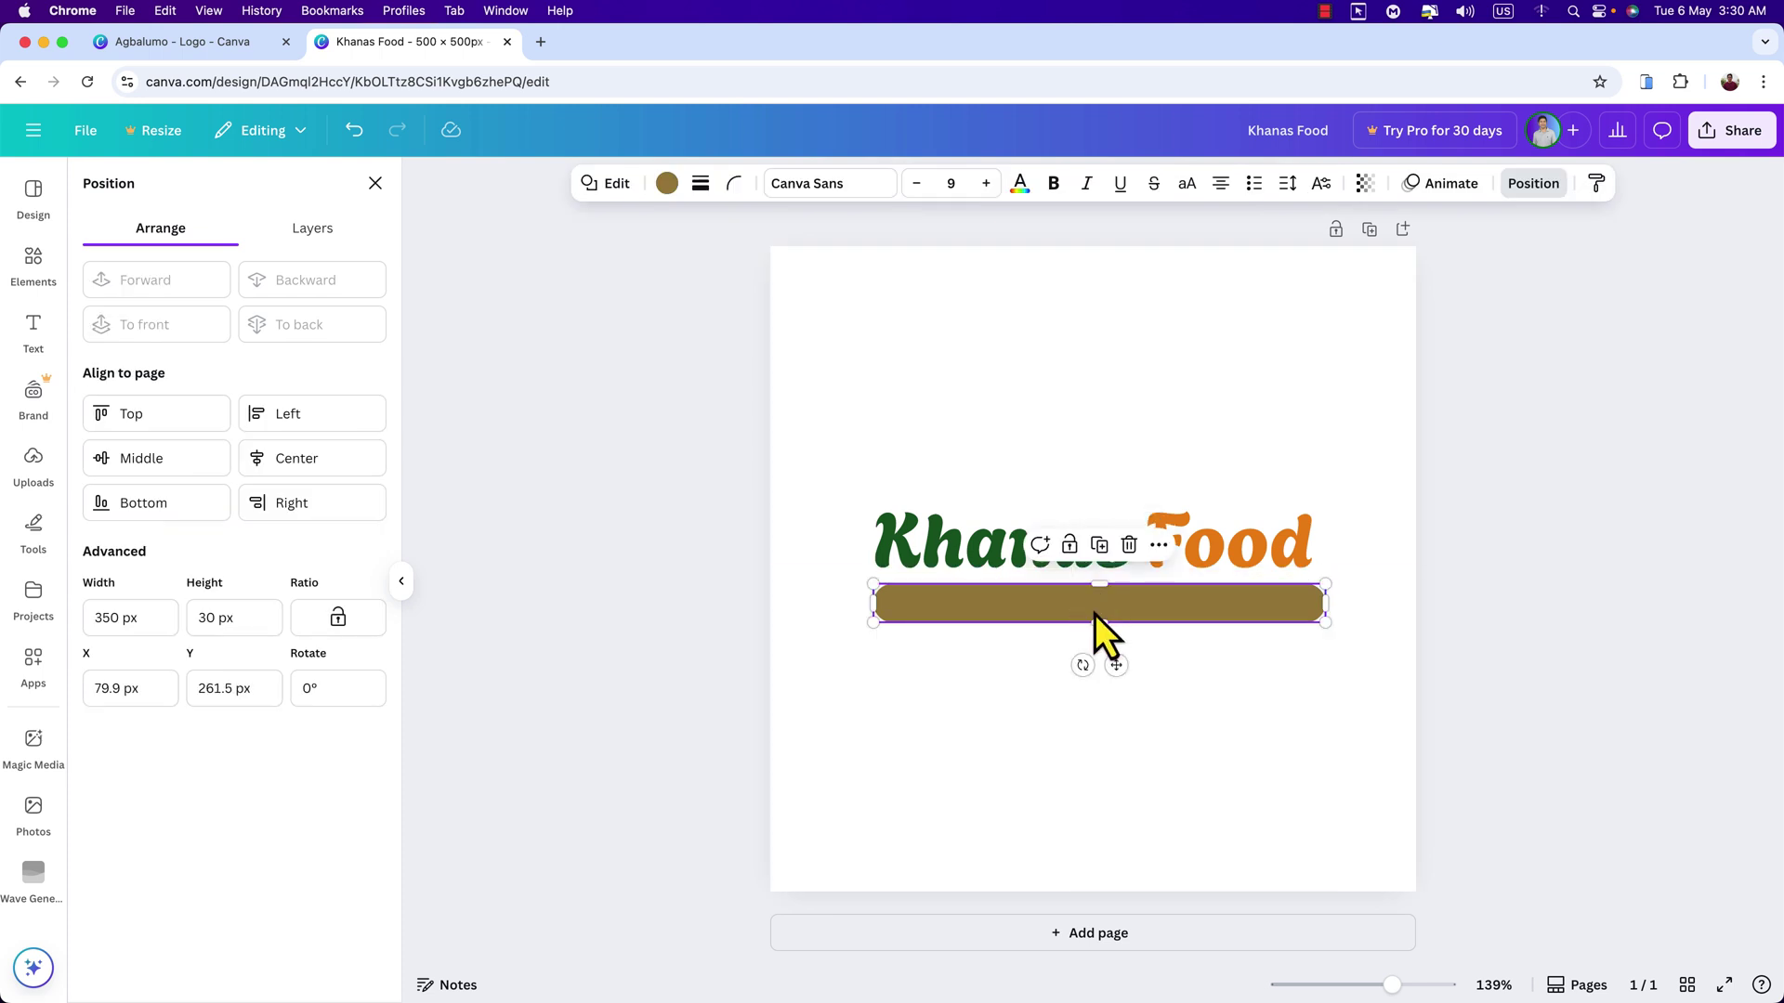
Fill the rounded bar below the heading with the custom green #27963C
left_click(667, 184)
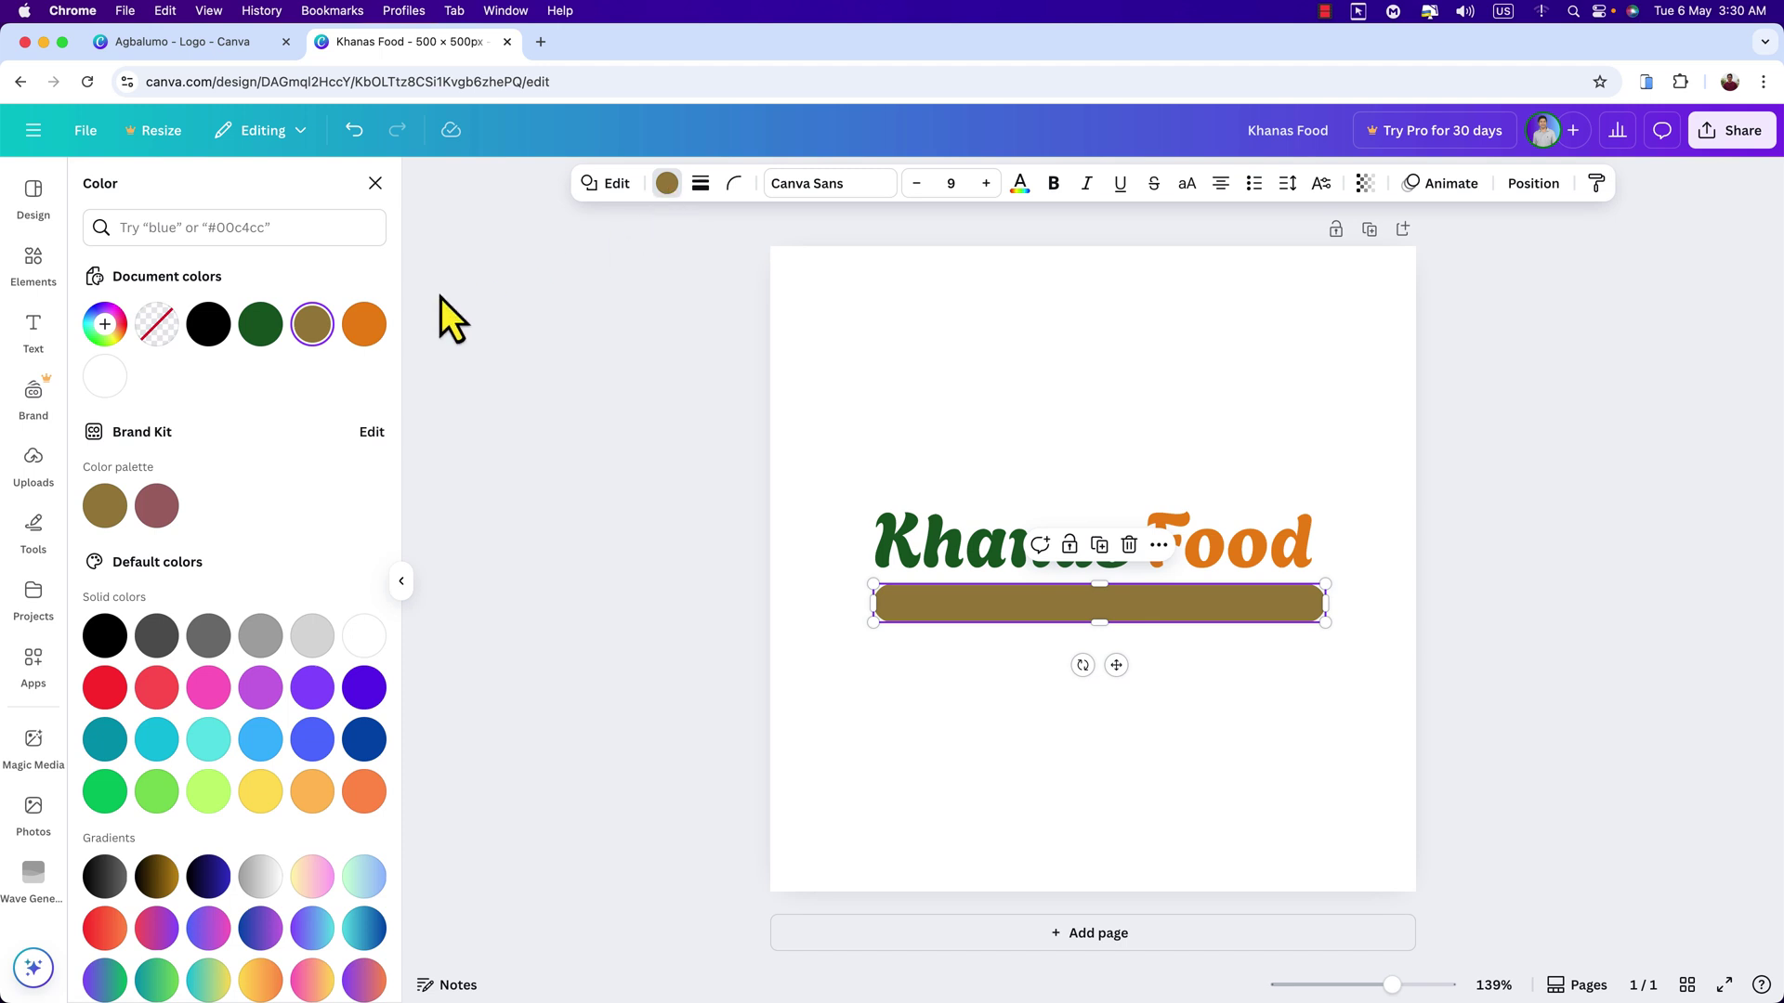
left_click(105, 324)
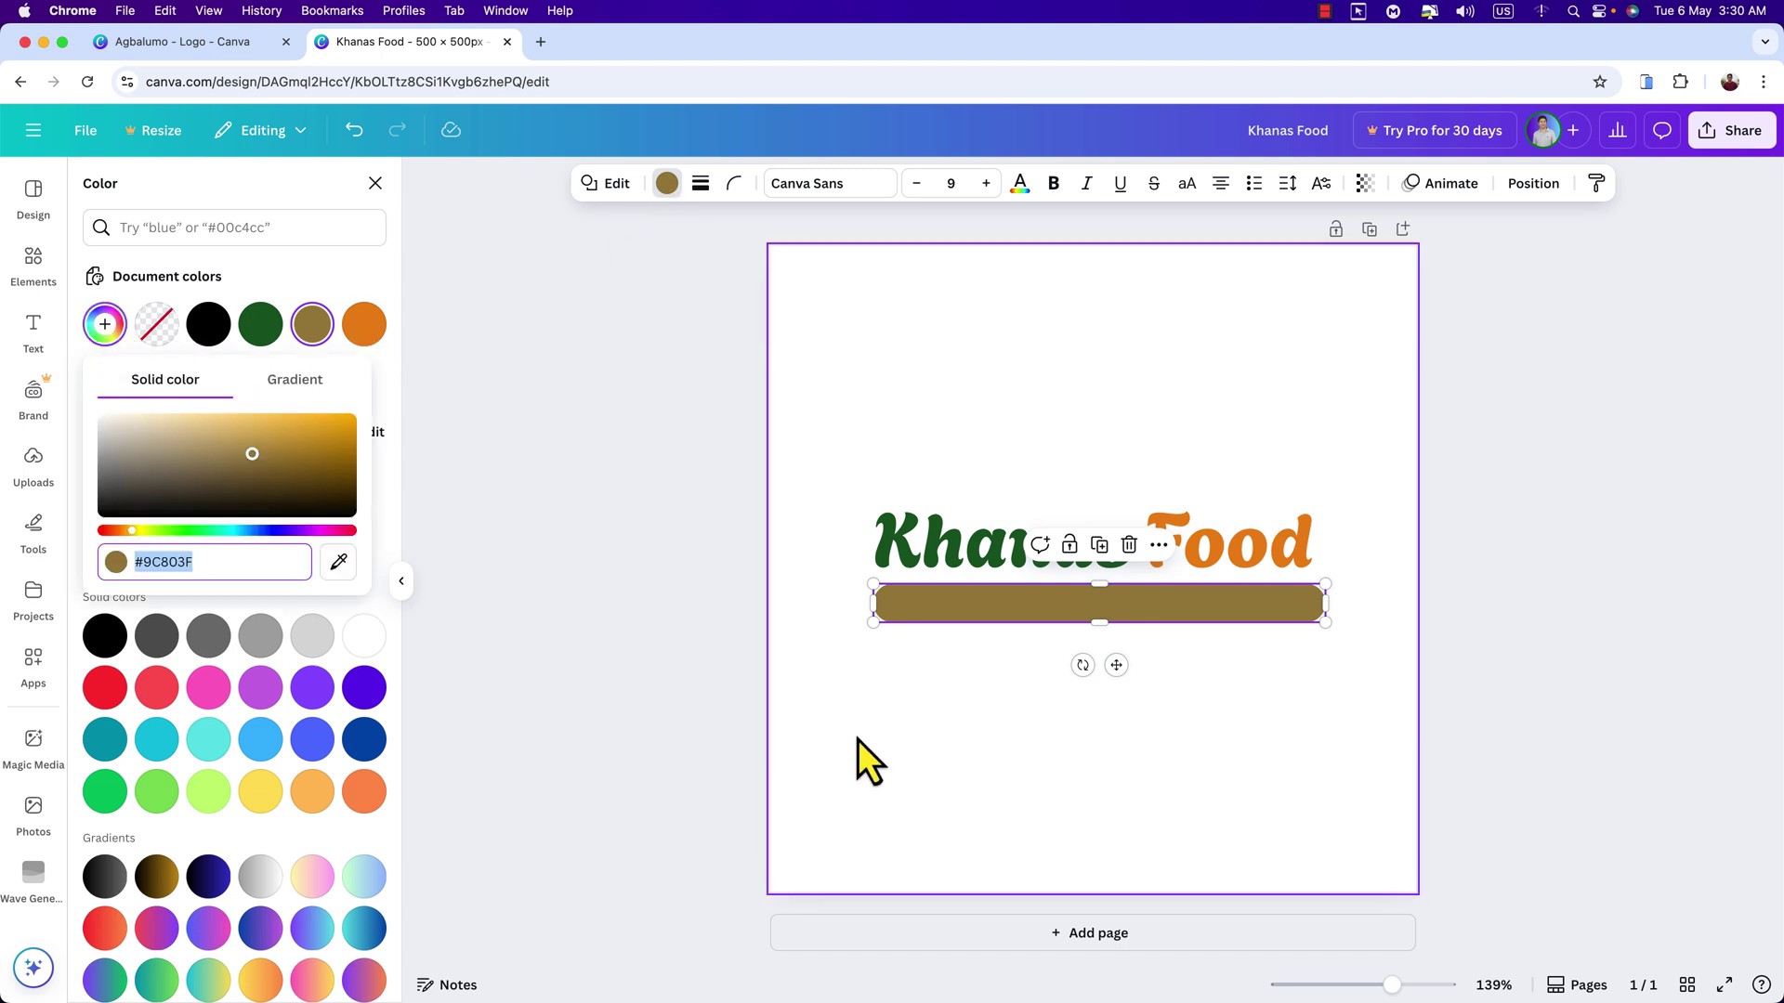
type("#9C8")
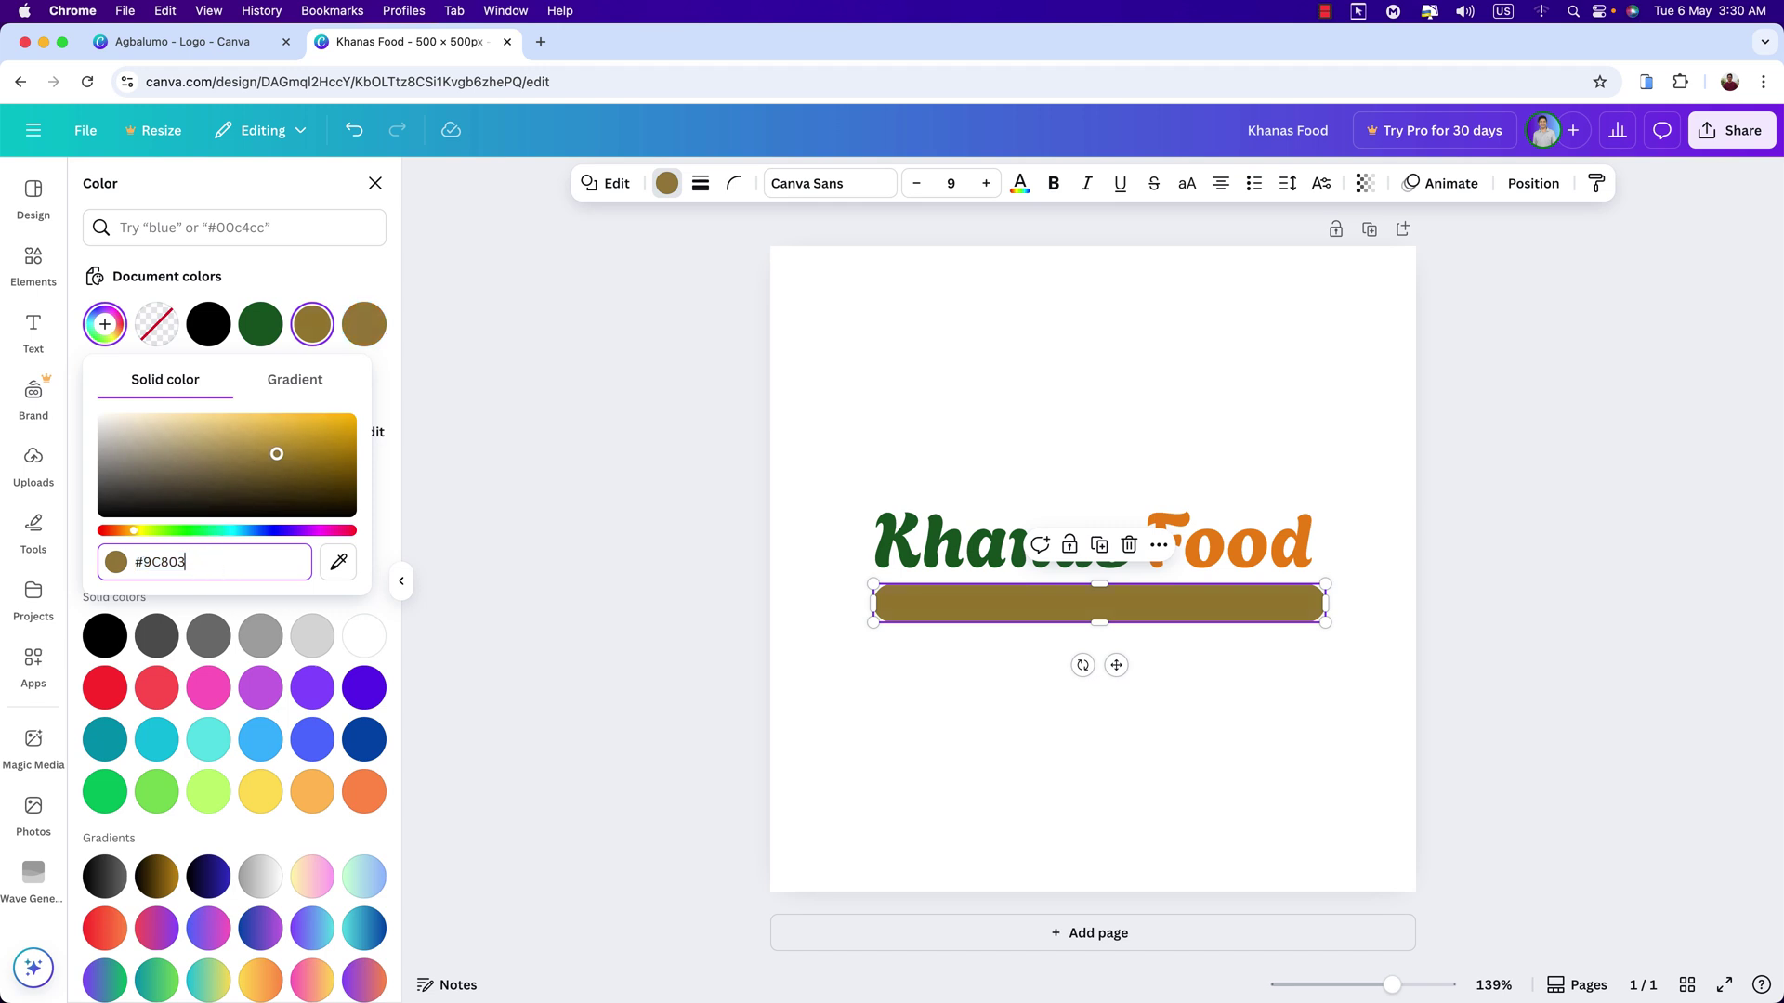
key("BackSpace")
key("BackSpace")
key("BackSpace")
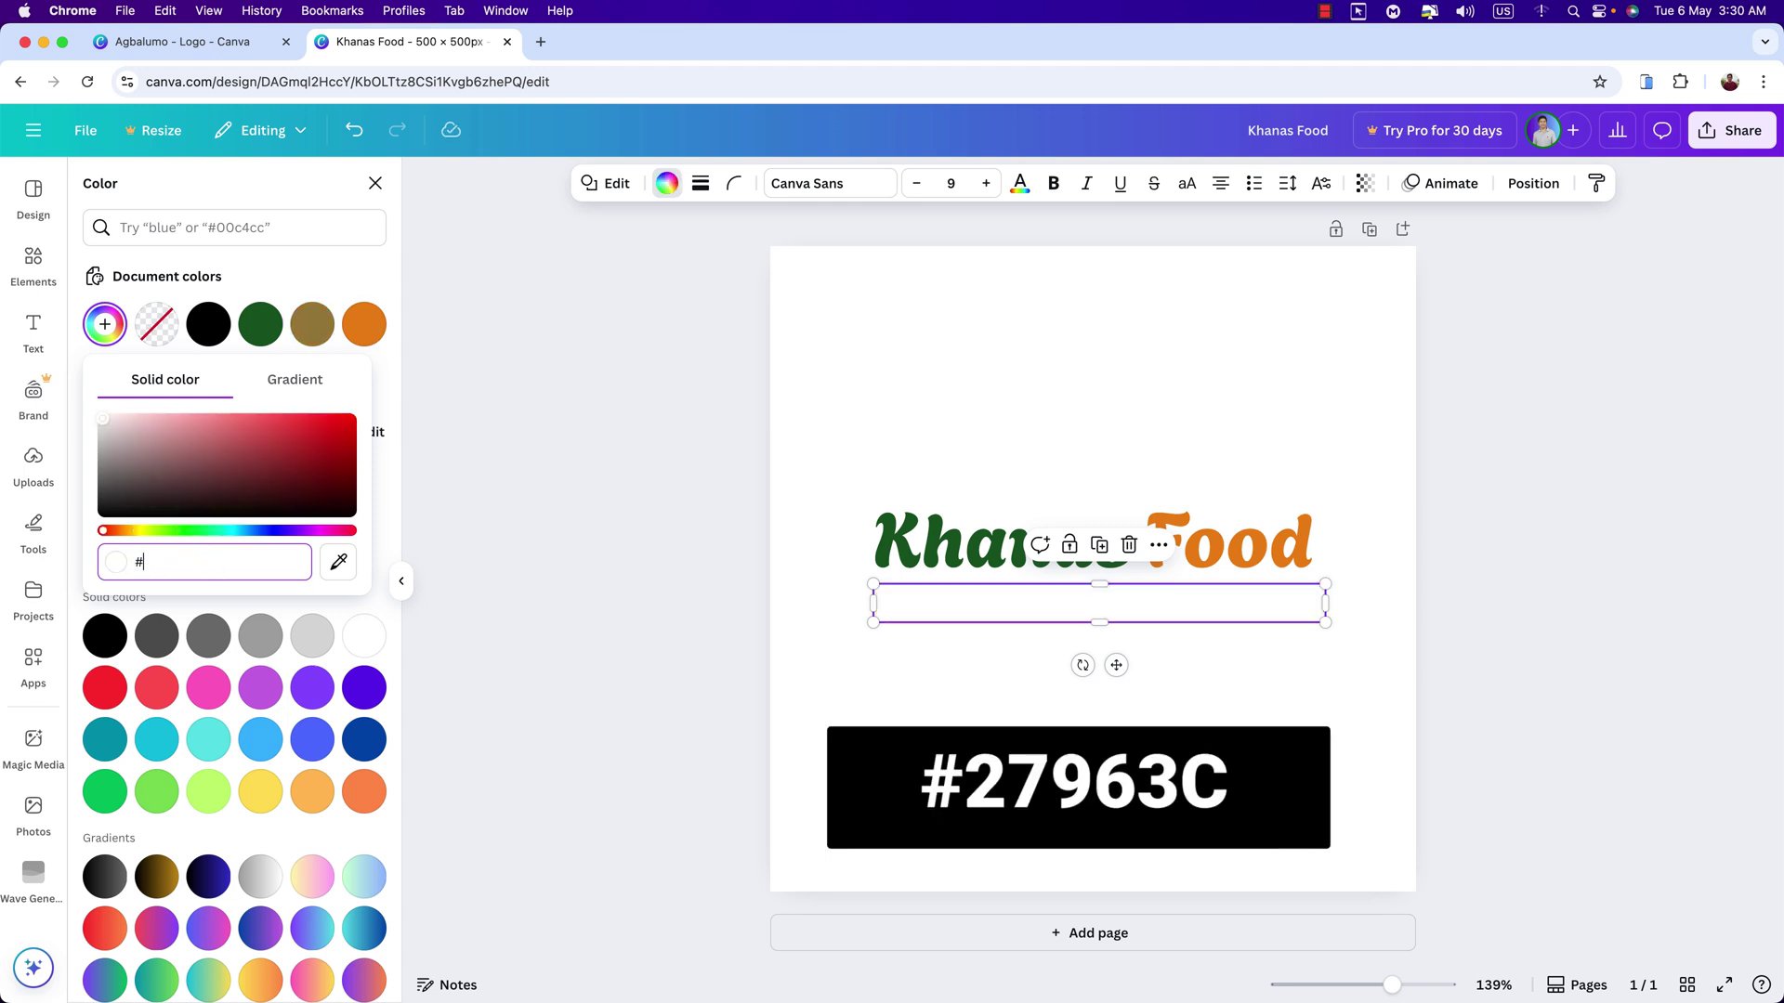
type("27963C")
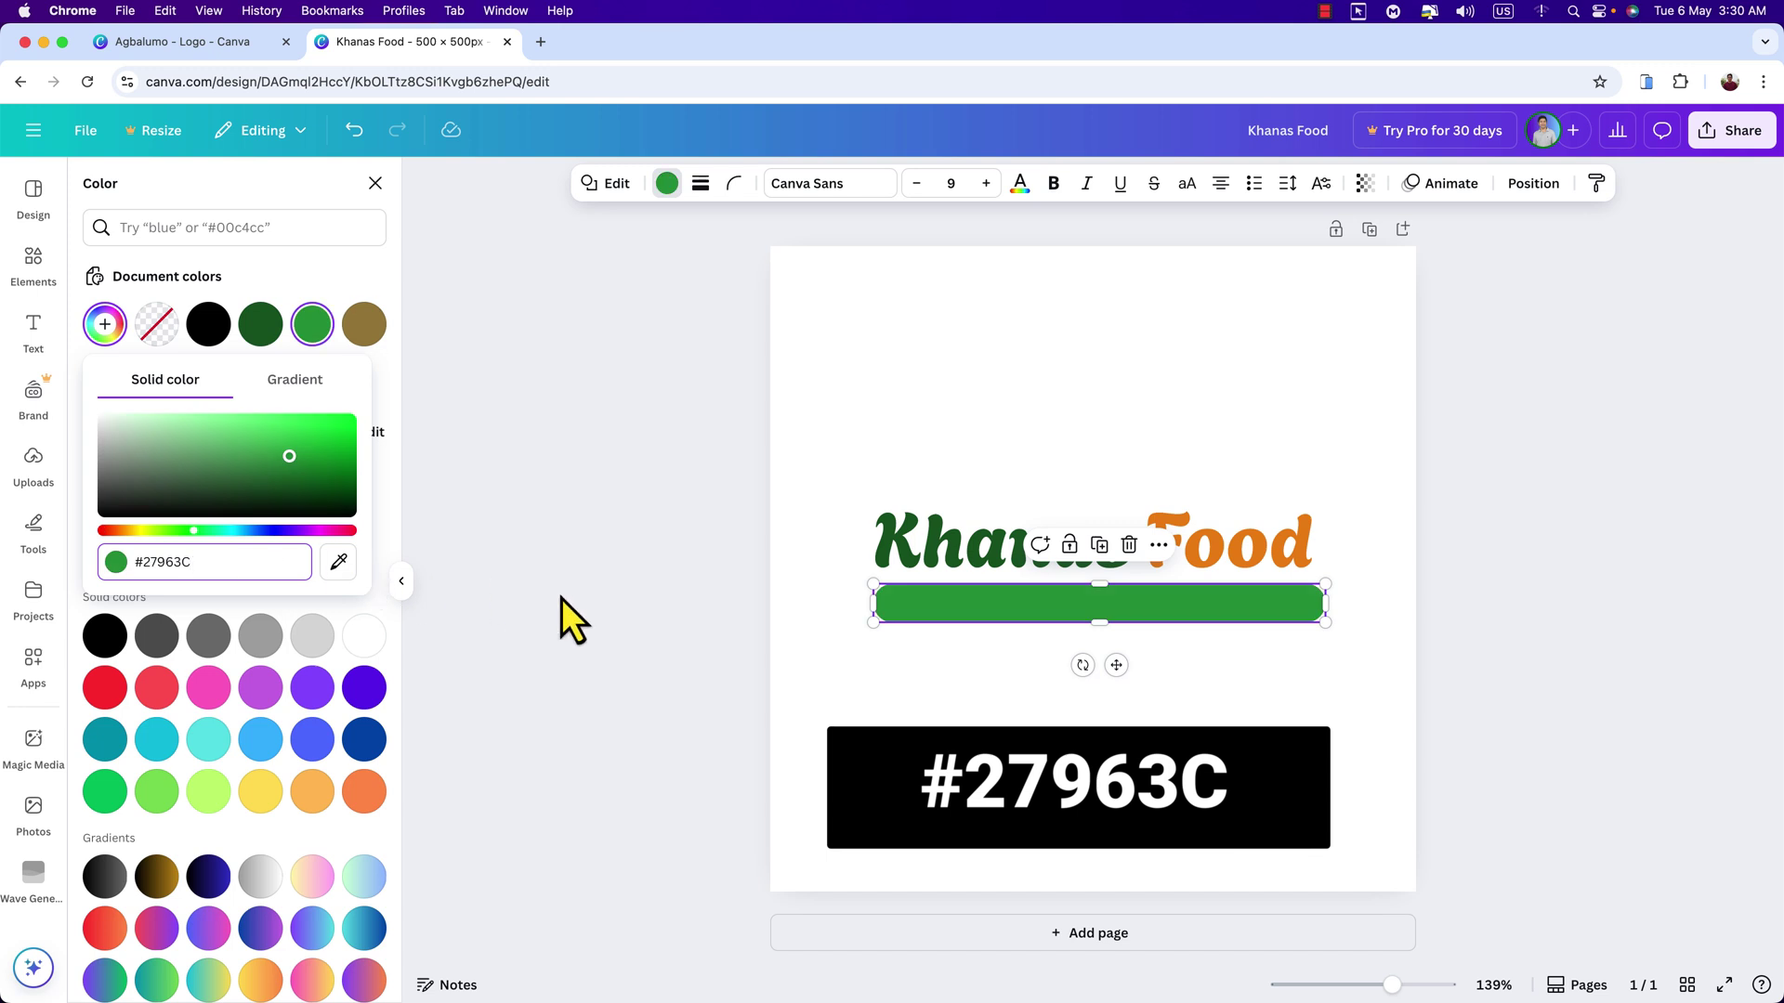
key("Escape")
left_click(1048, 675)
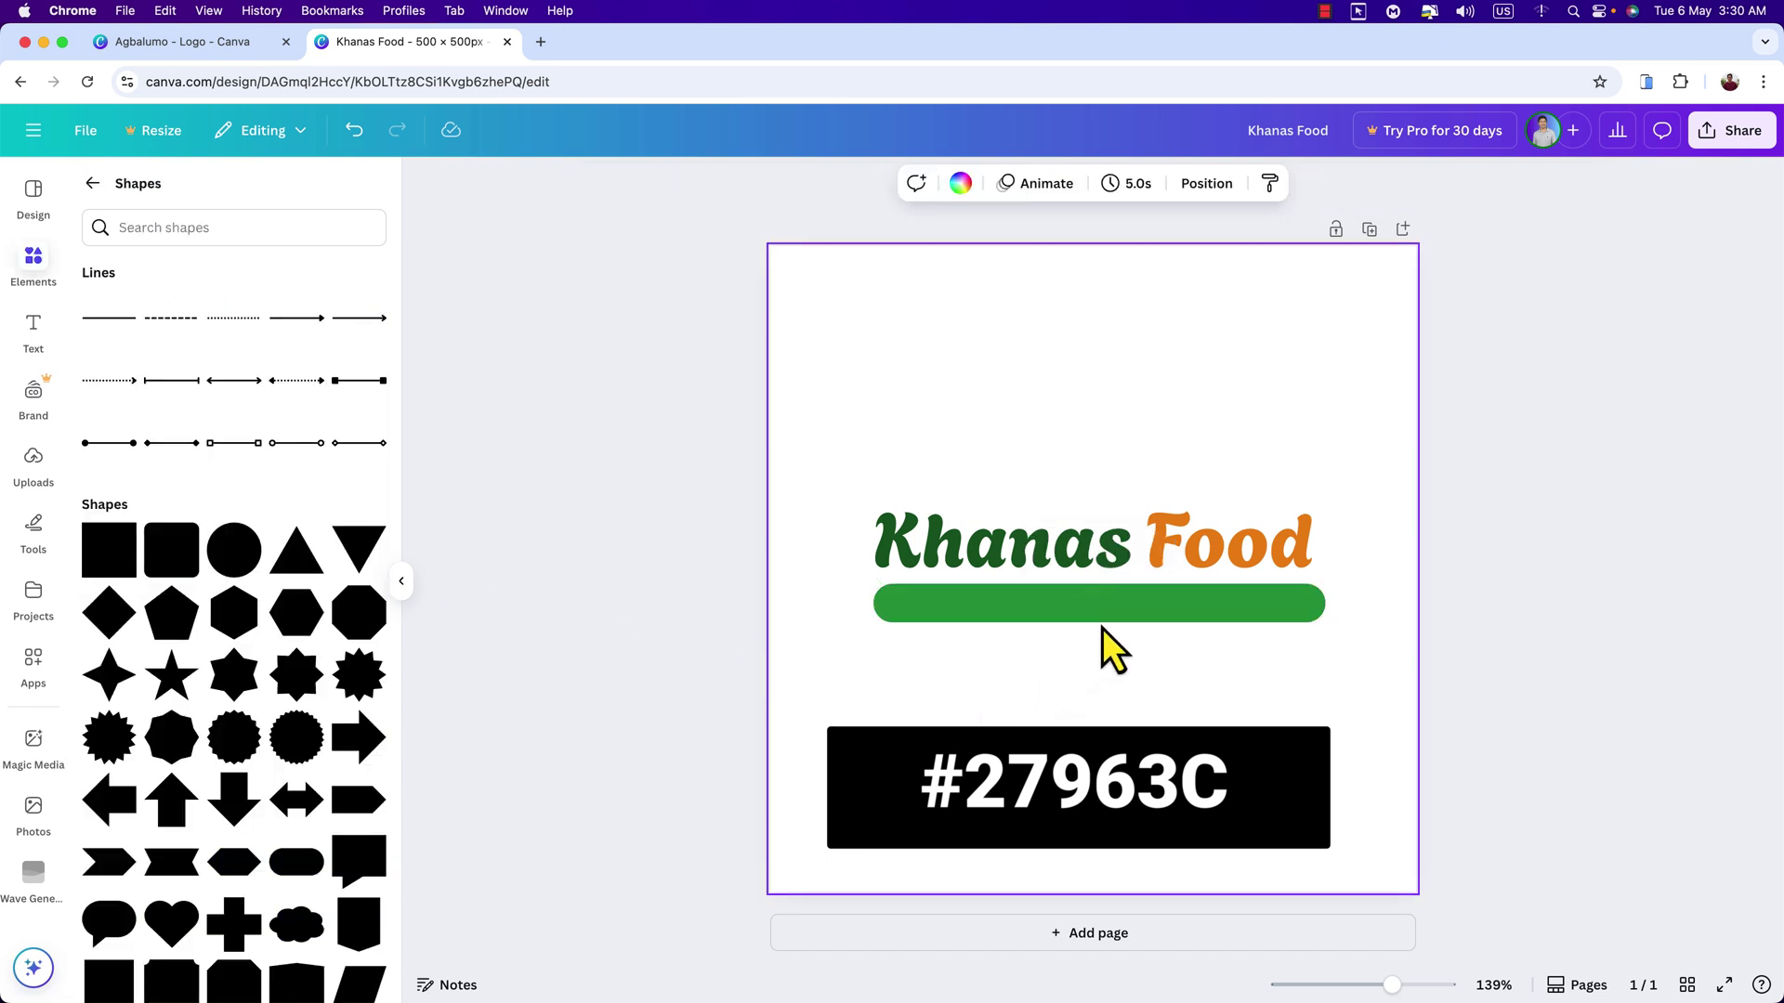
Add a body text box, move it below the green bar, and select its placeholder text for editing
left_click(46, 337)
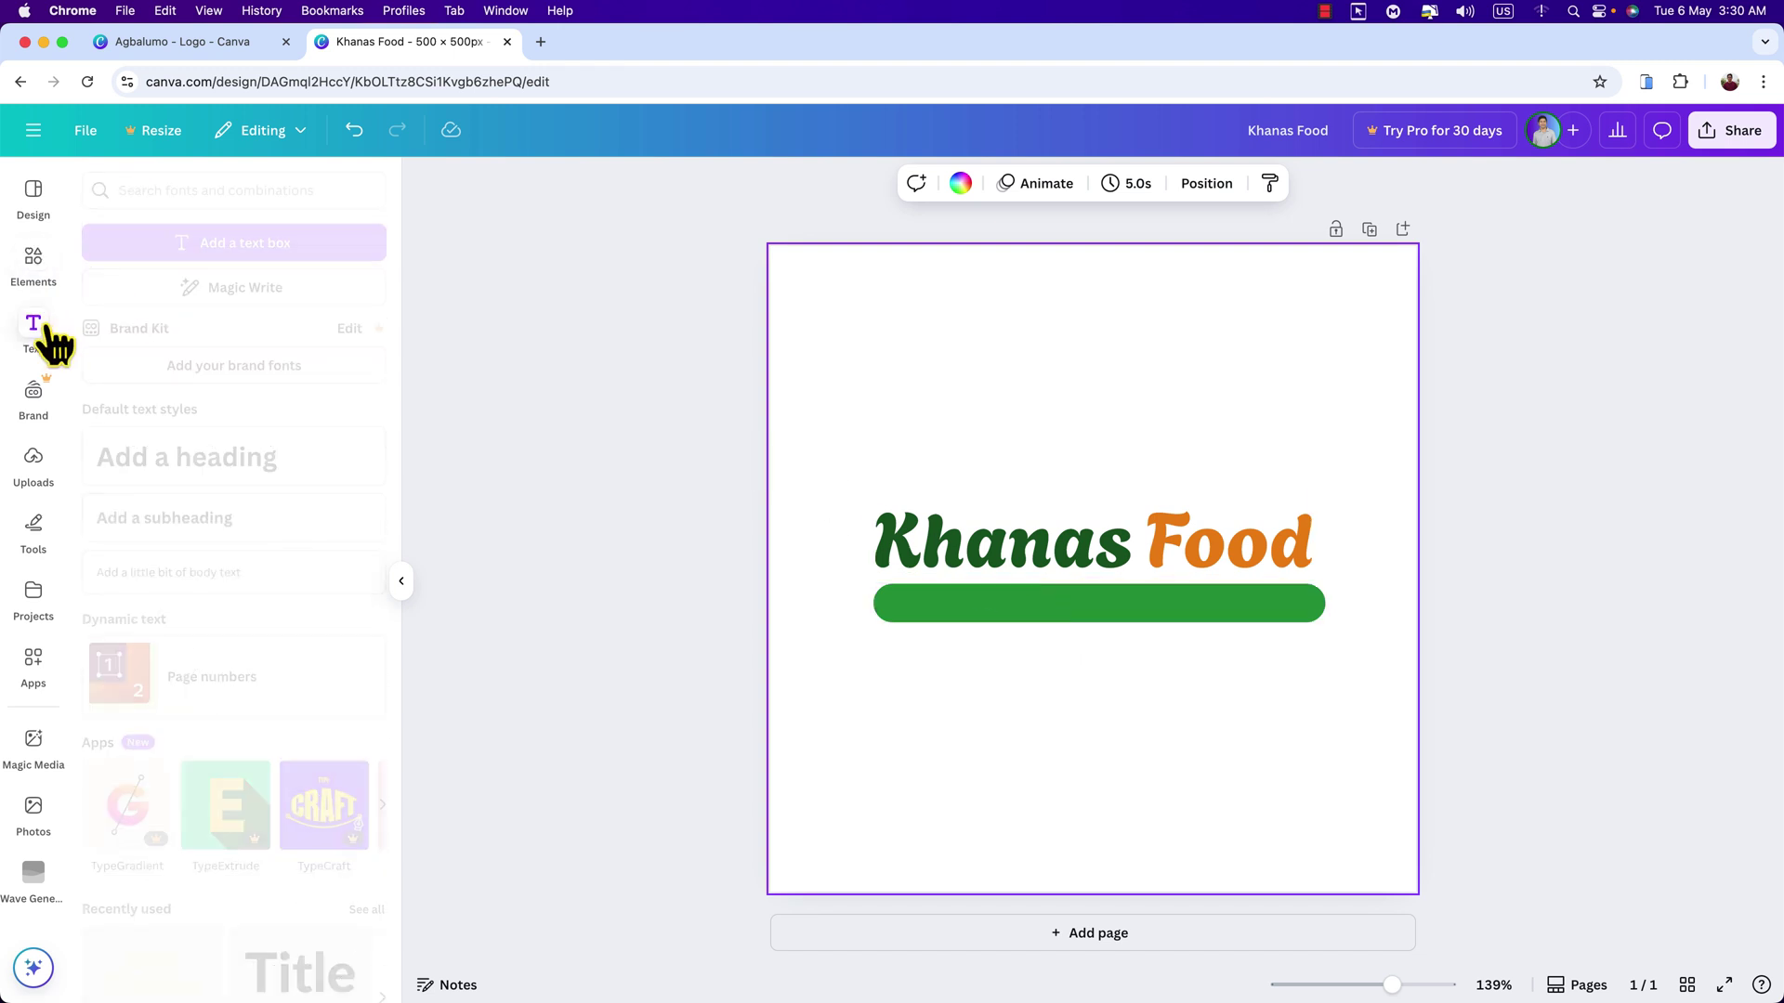
left_click(122, 581)
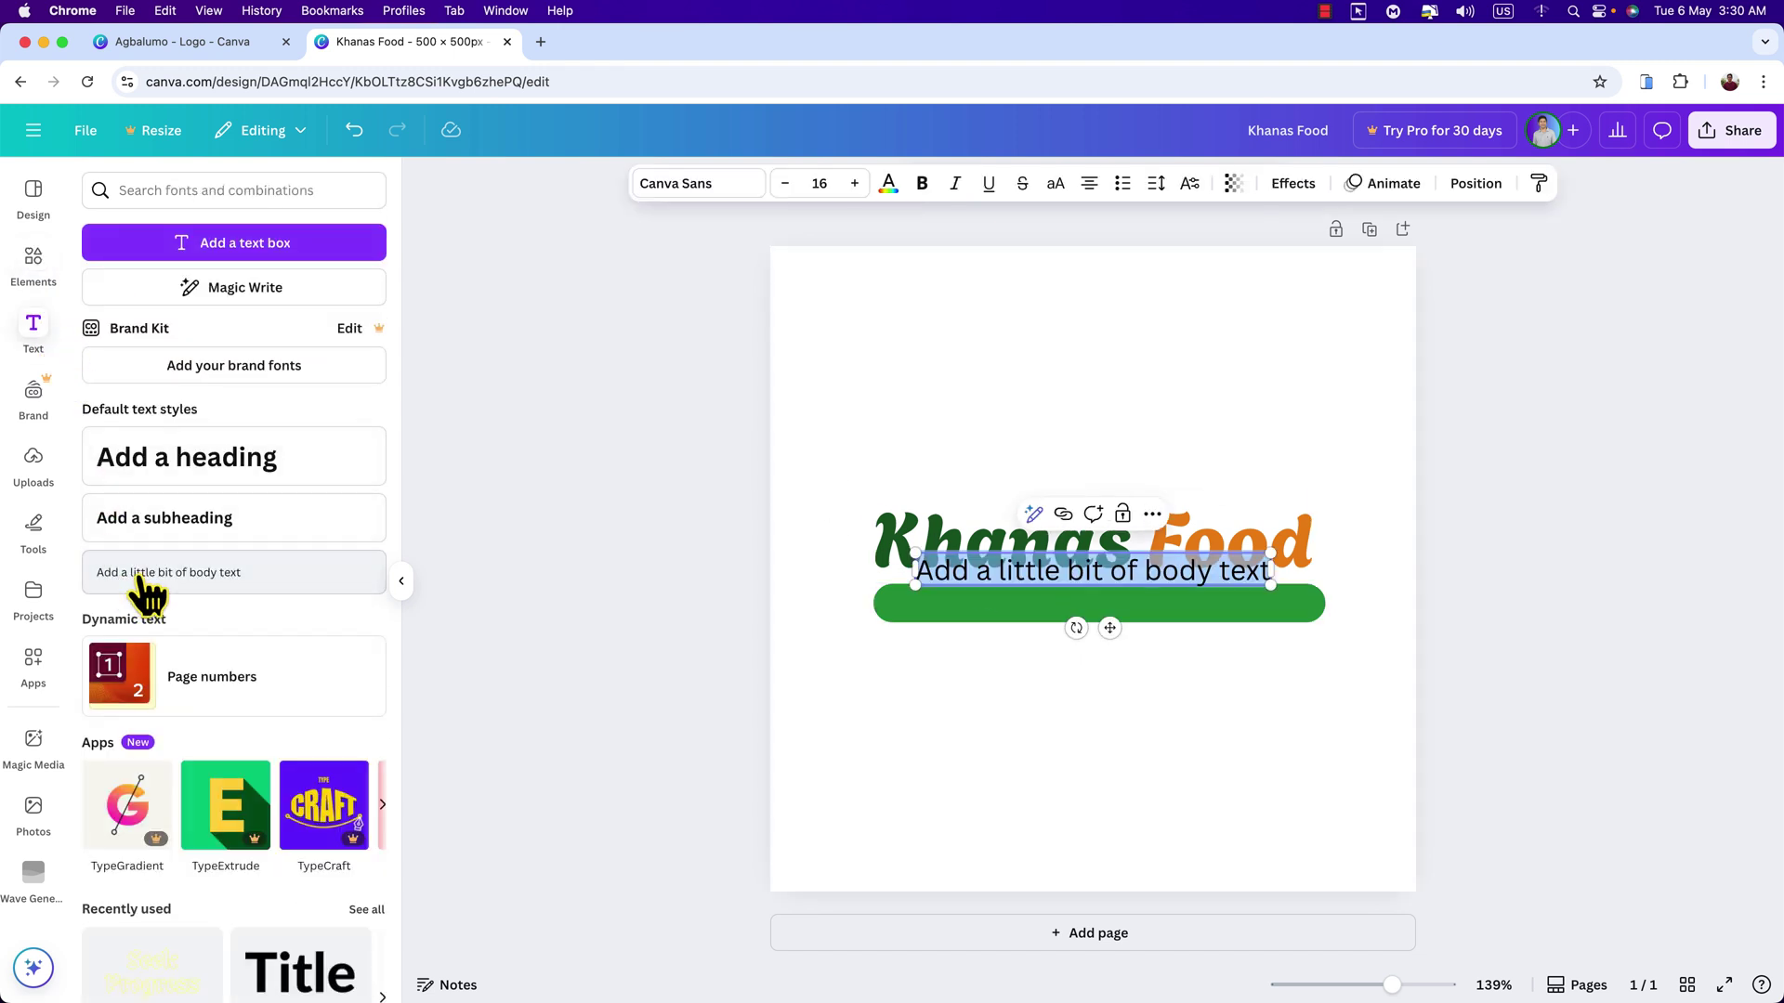
left_click(1290, 758)
left_click_drag(1186, 597, 1167, 722)
double_click(1166, 722)
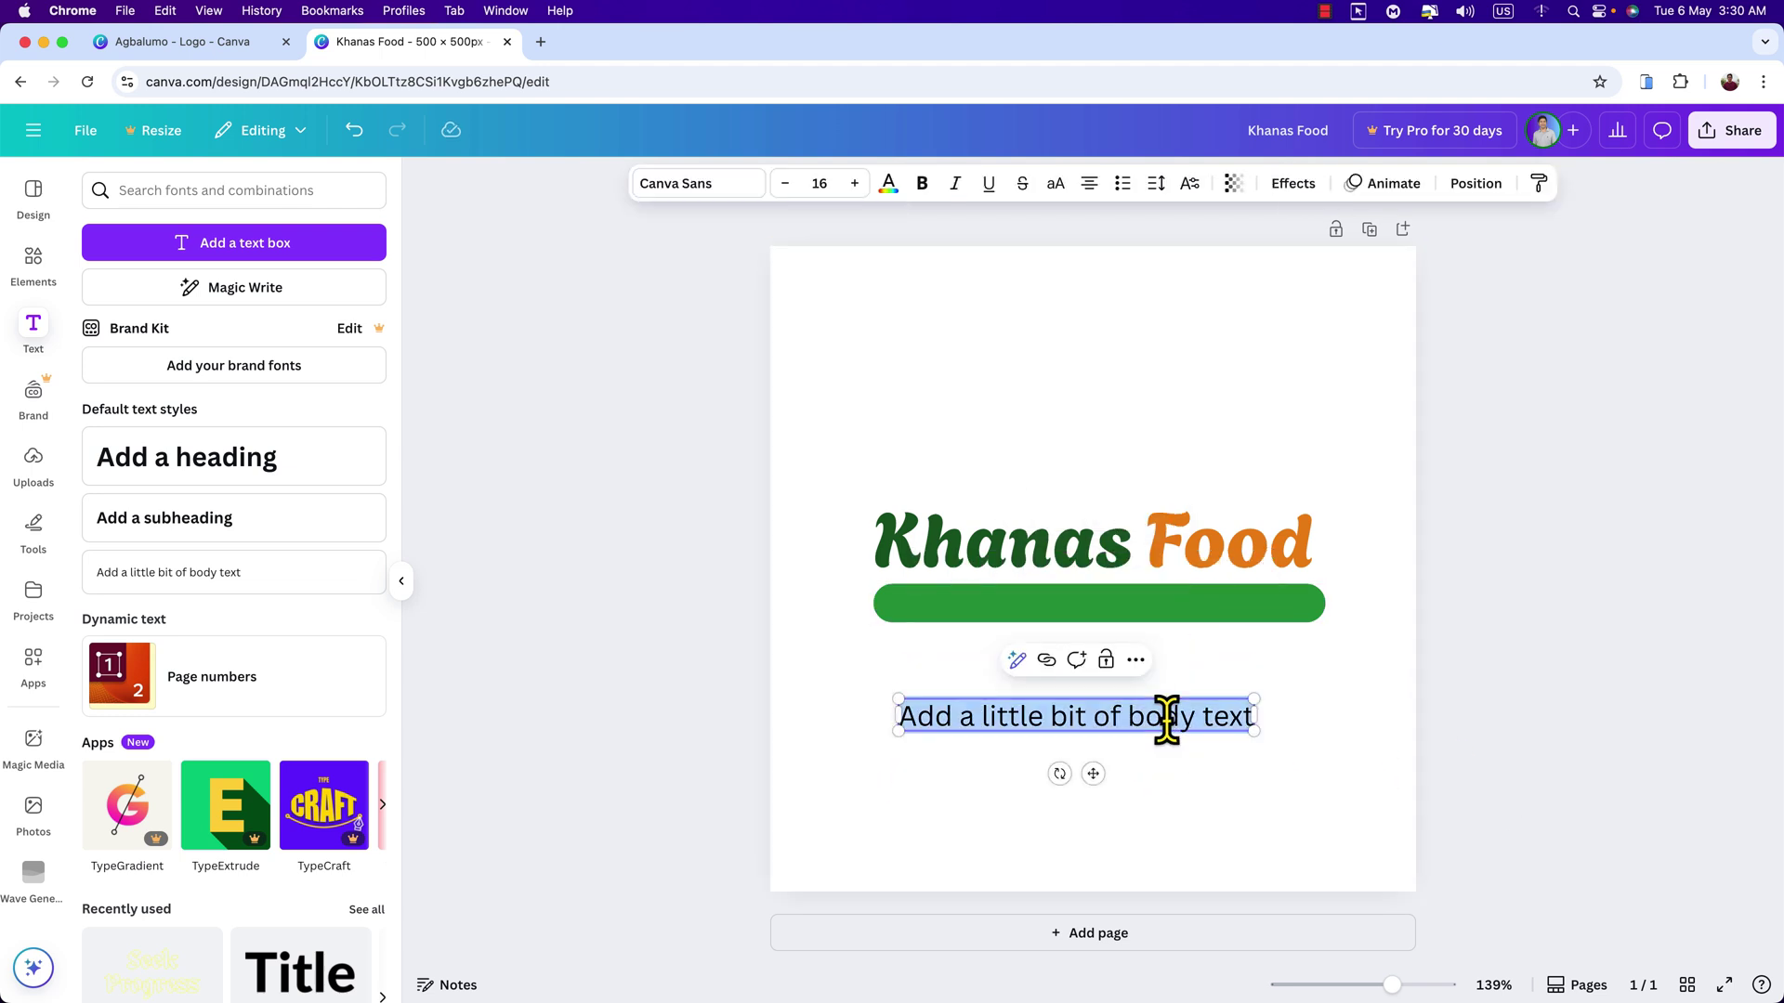
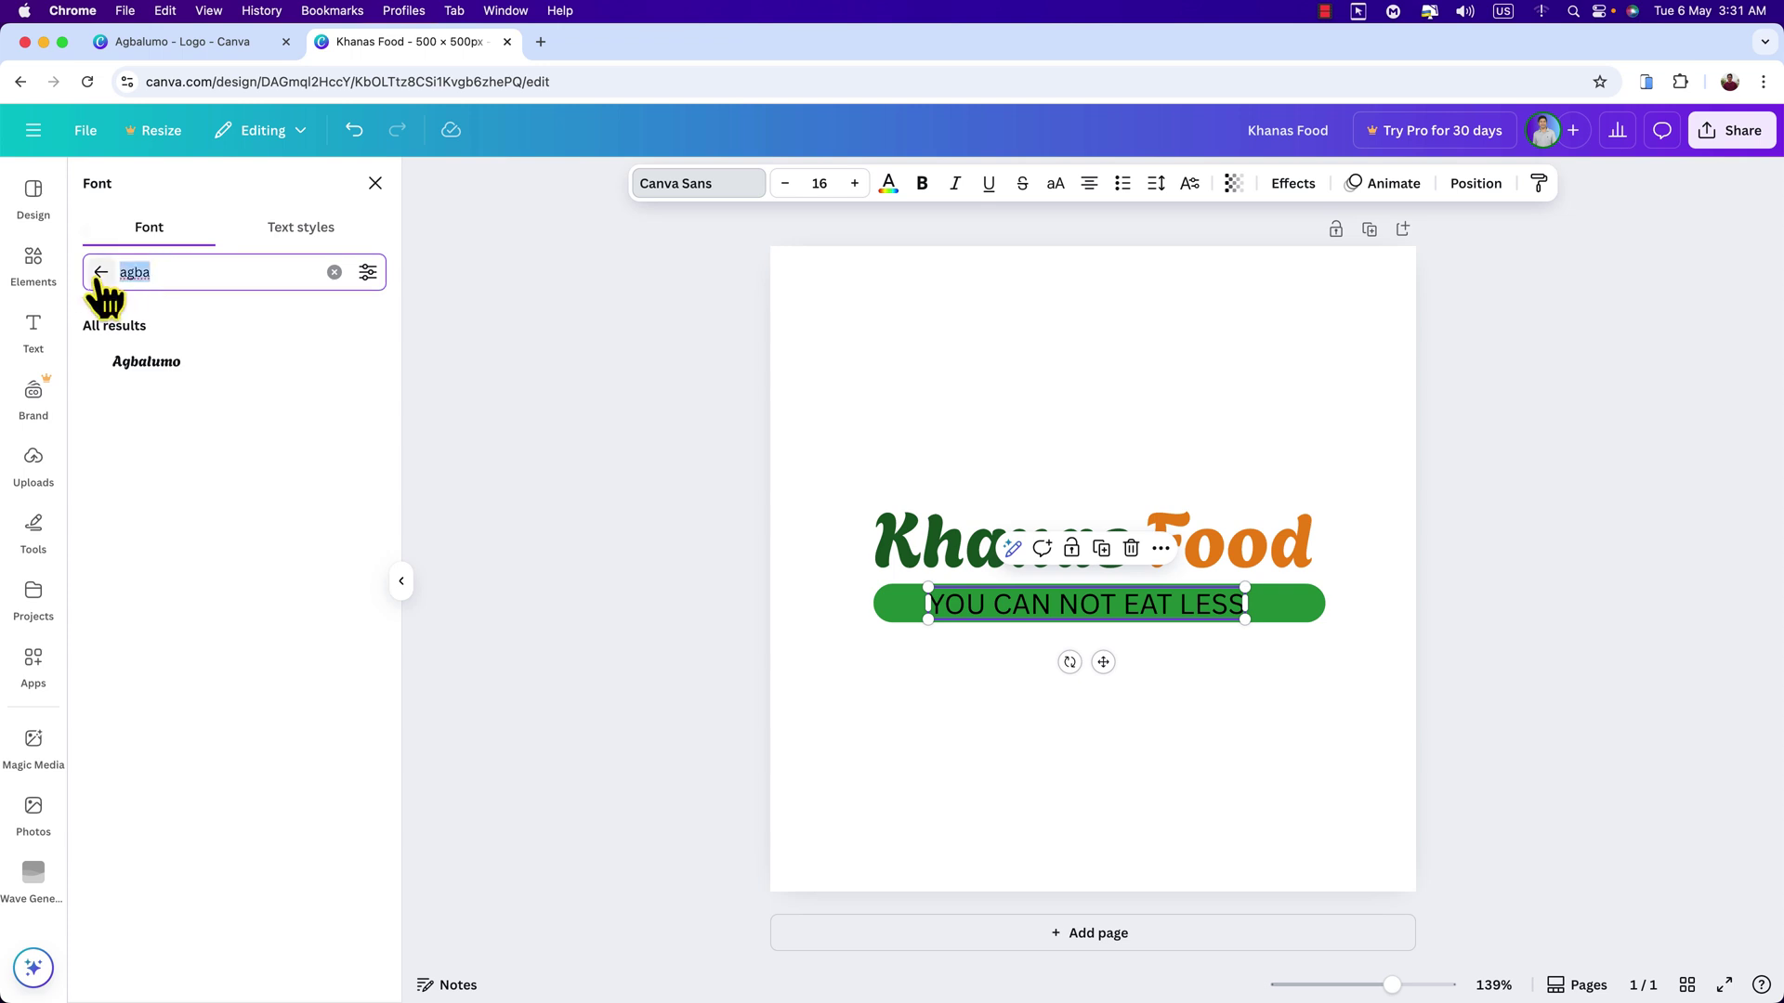
Set the tagline text "YOU CAN NOT EAT LESS" in Bebas Neue at size 15
key("BackSpace")
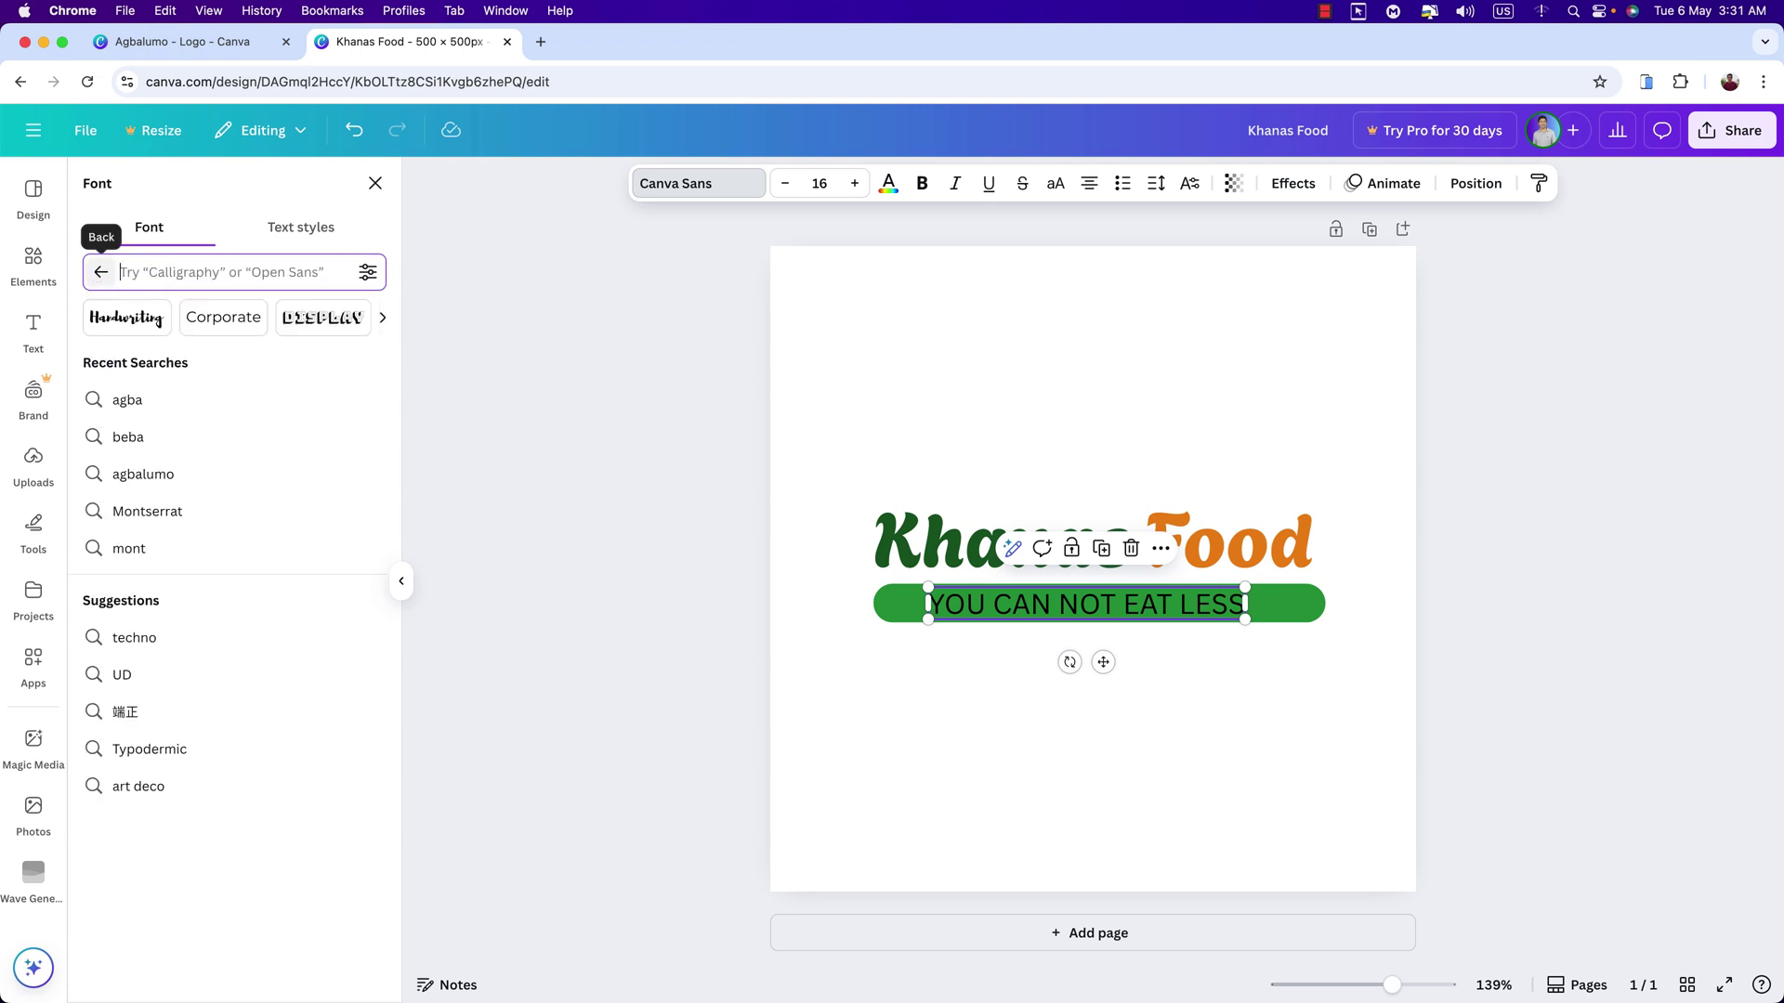
type("be")
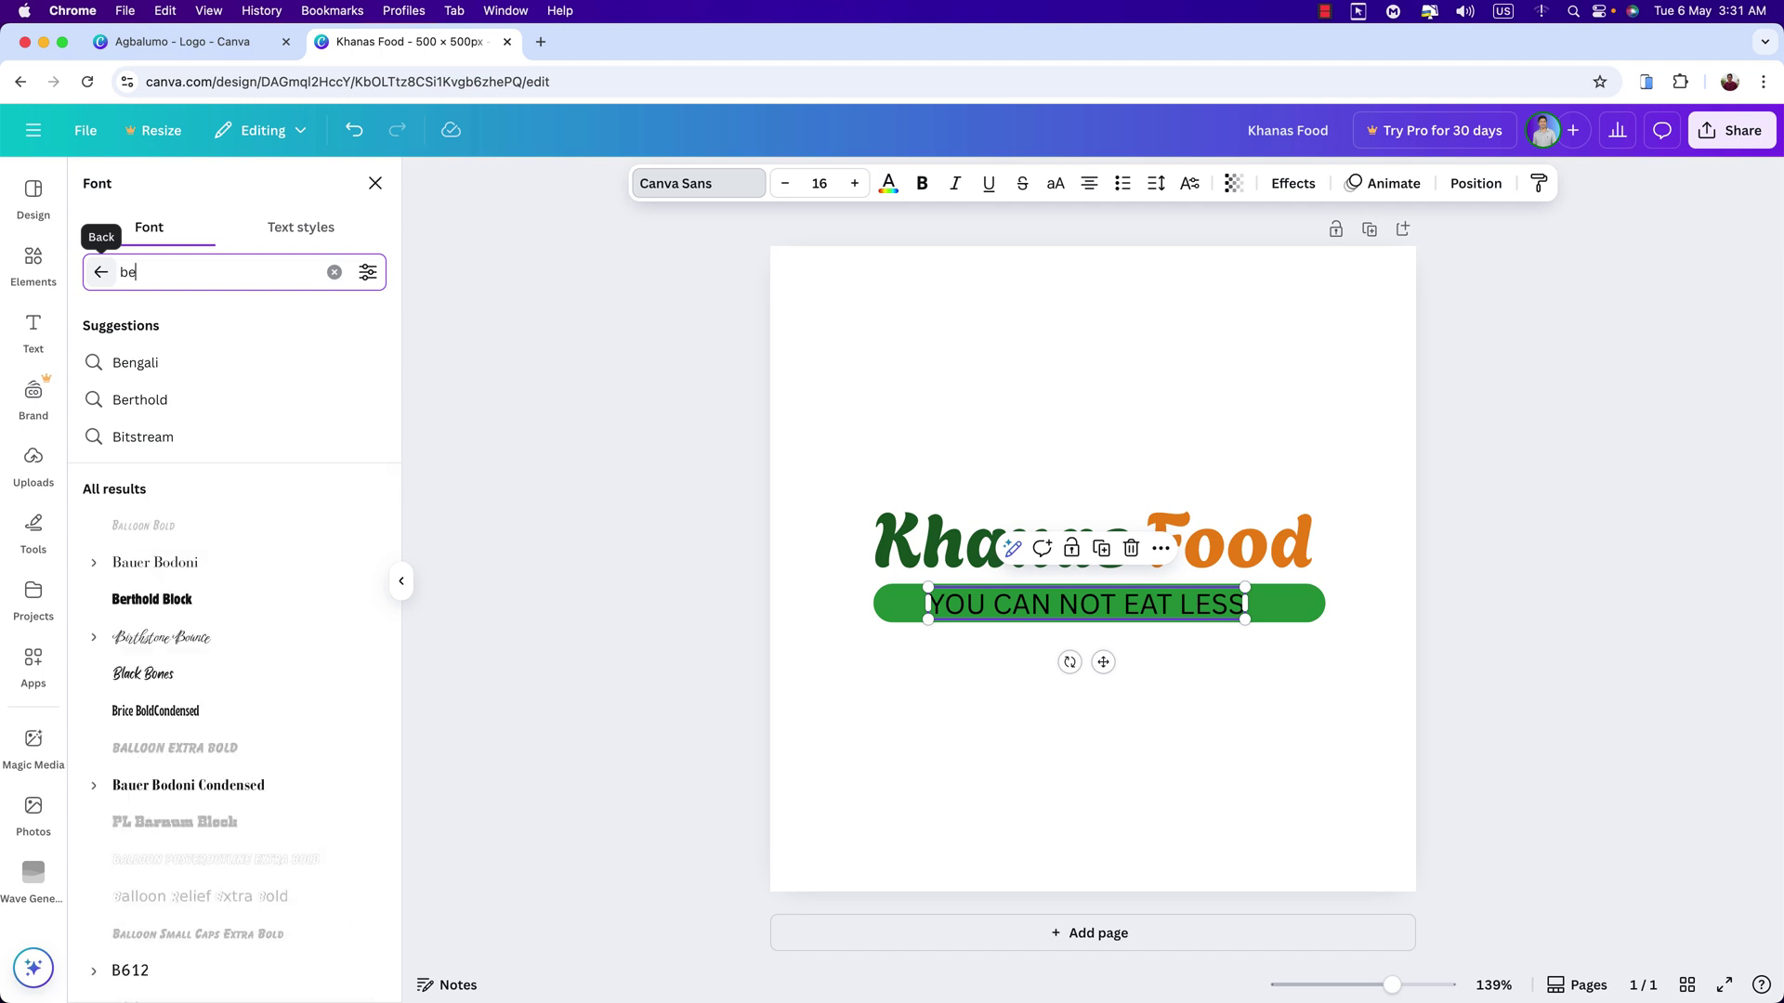
type("bas")
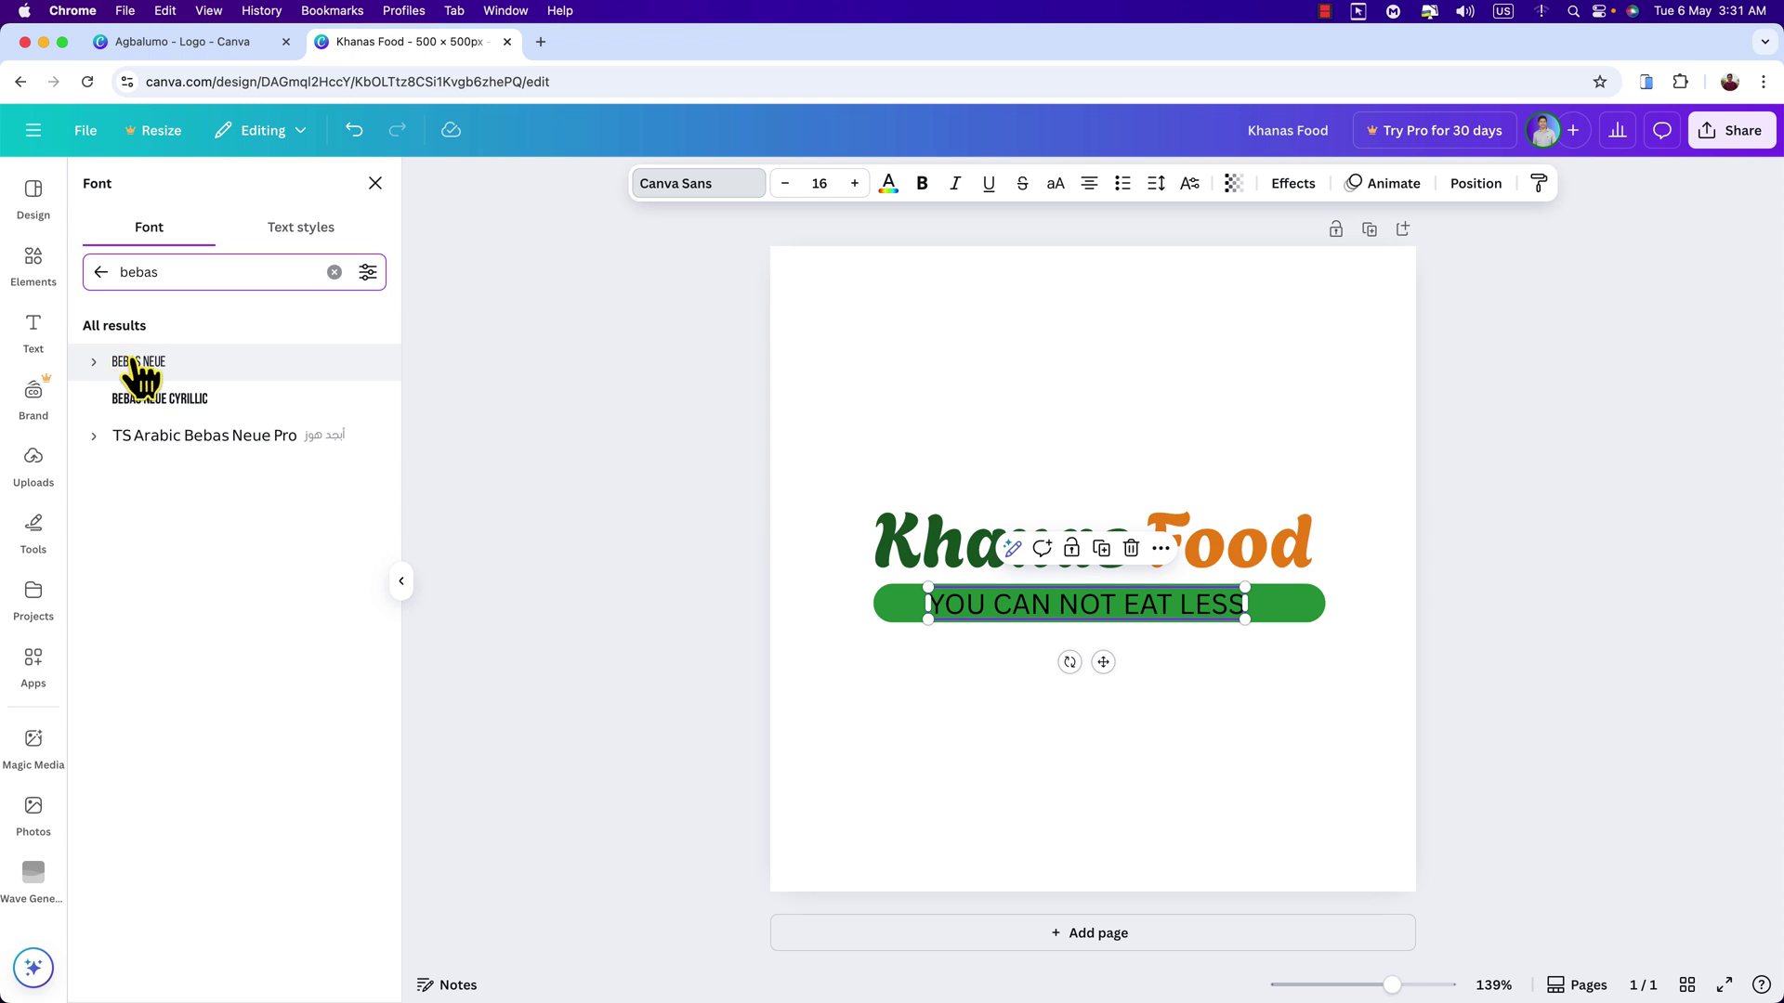
left_click(185, 368)
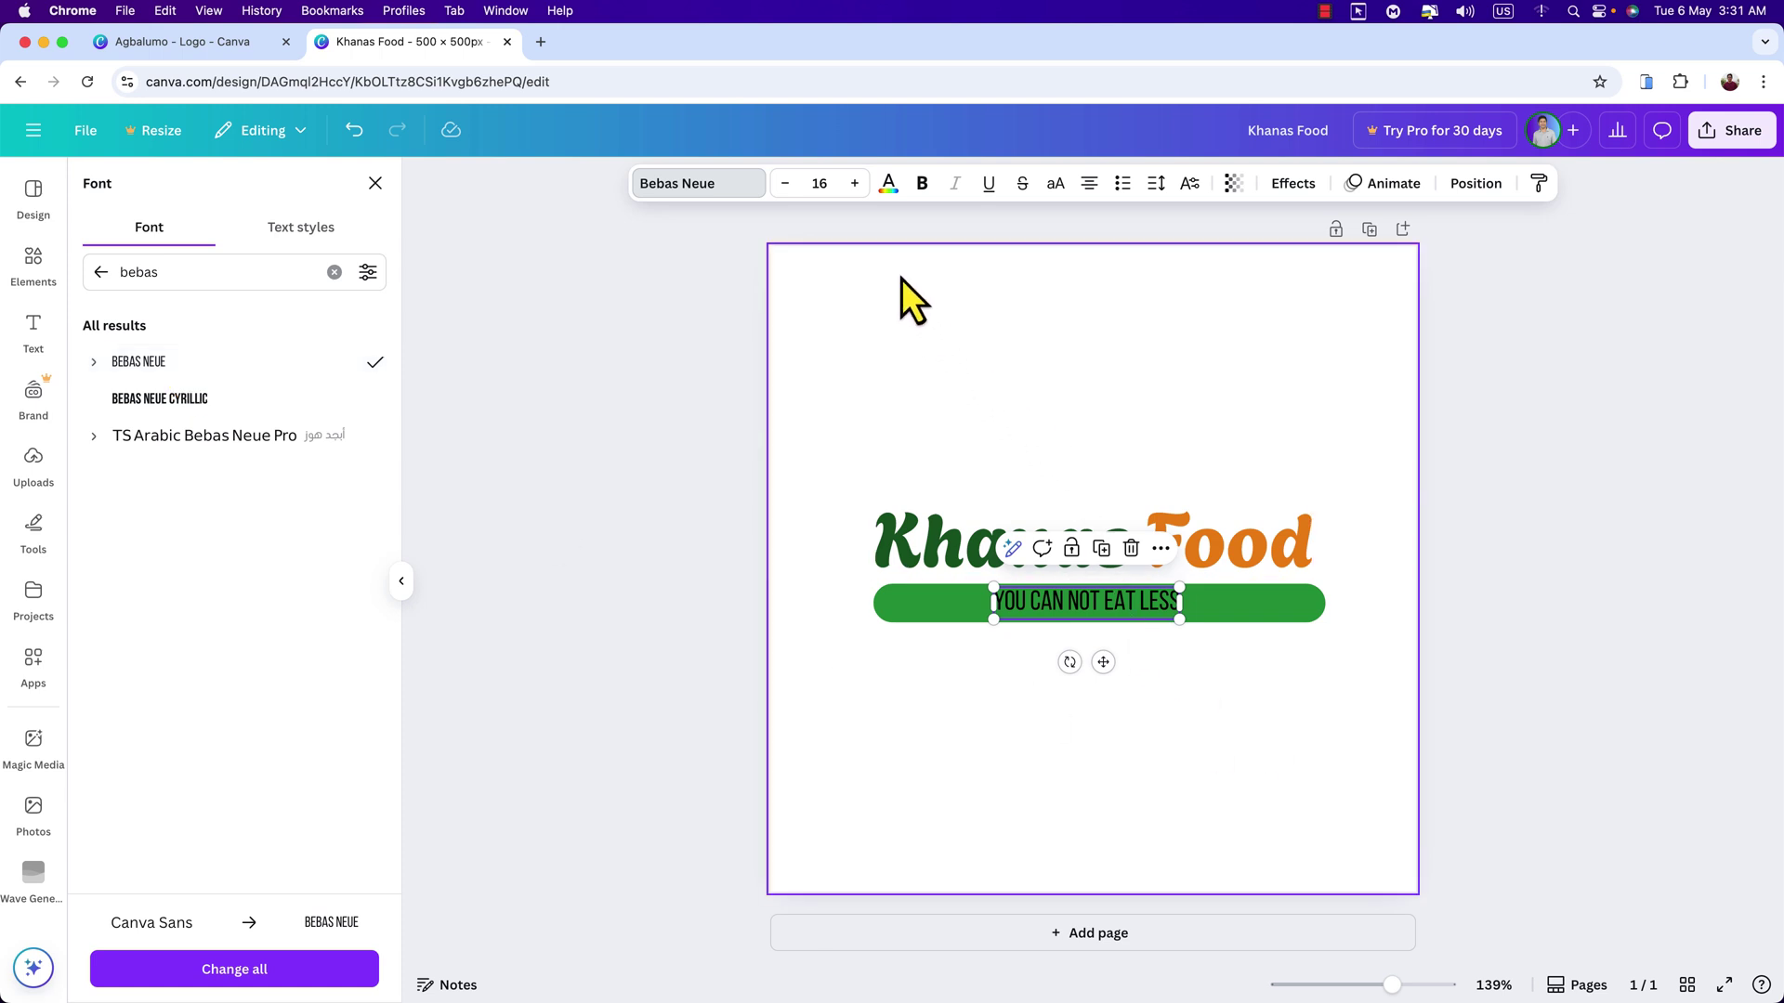
left_click(786, 186)
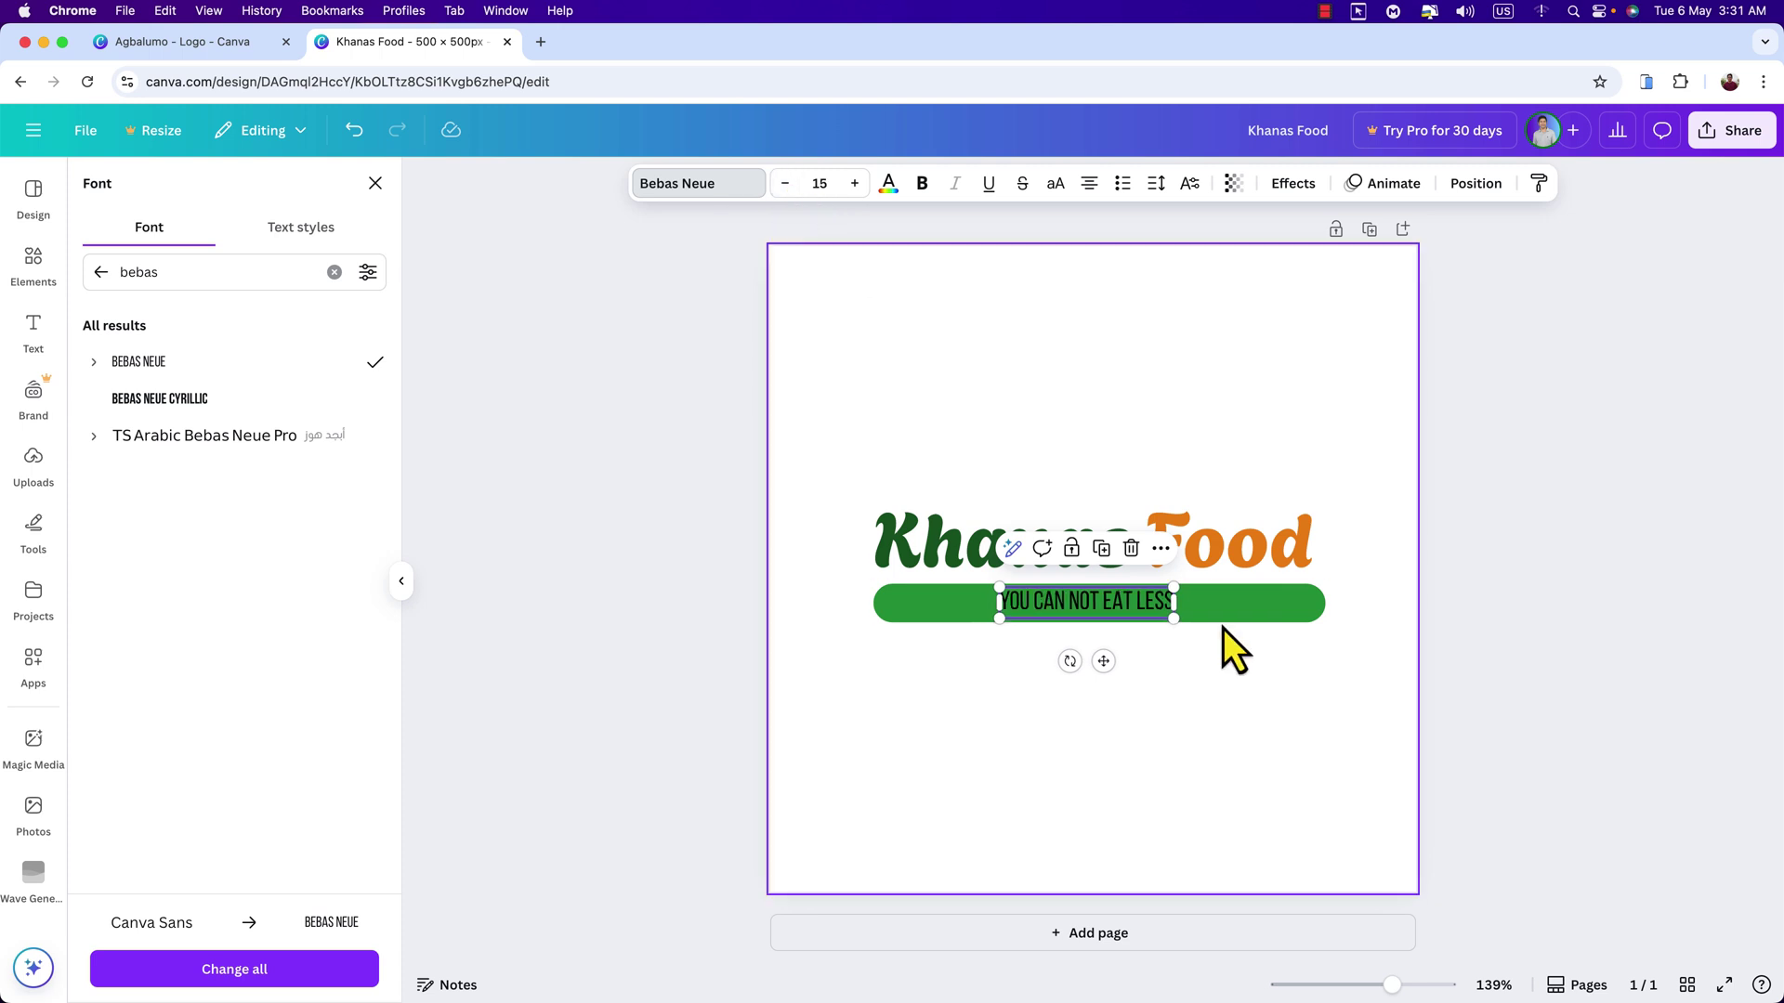
Check the tagline in the reference logo design, and set the new tagline's letter spacing to 530
left_click(142, 43)
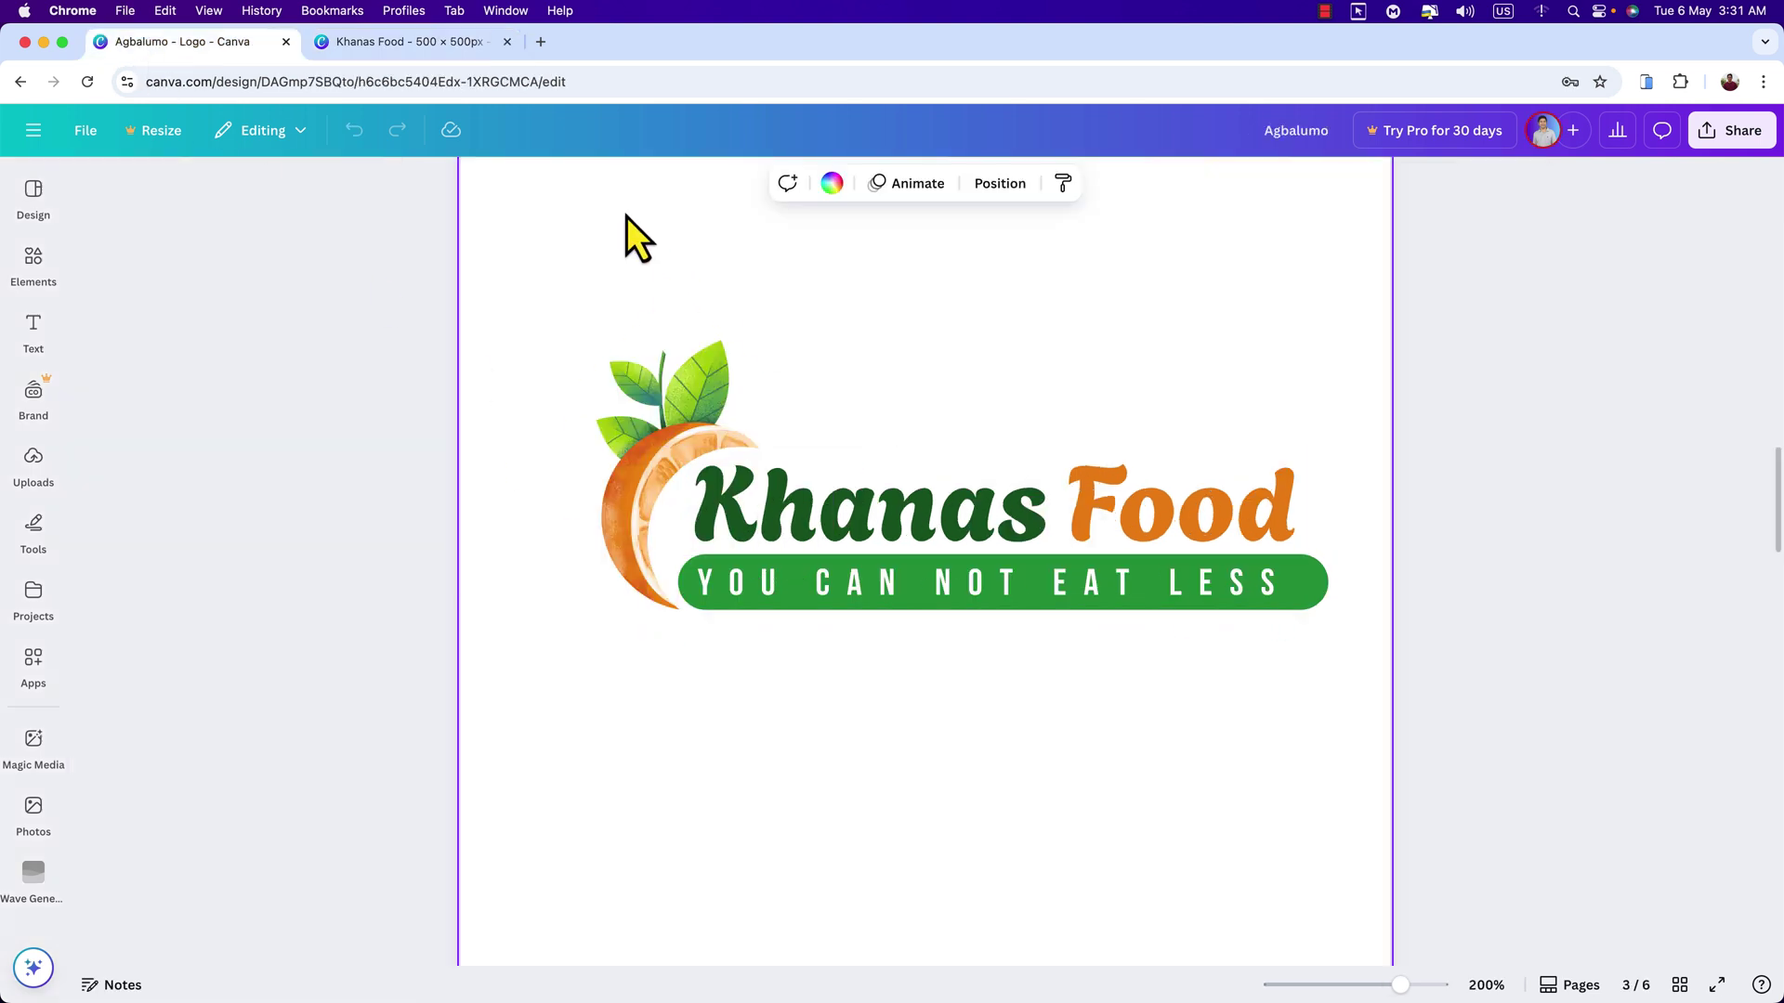
left_click(417, 41)
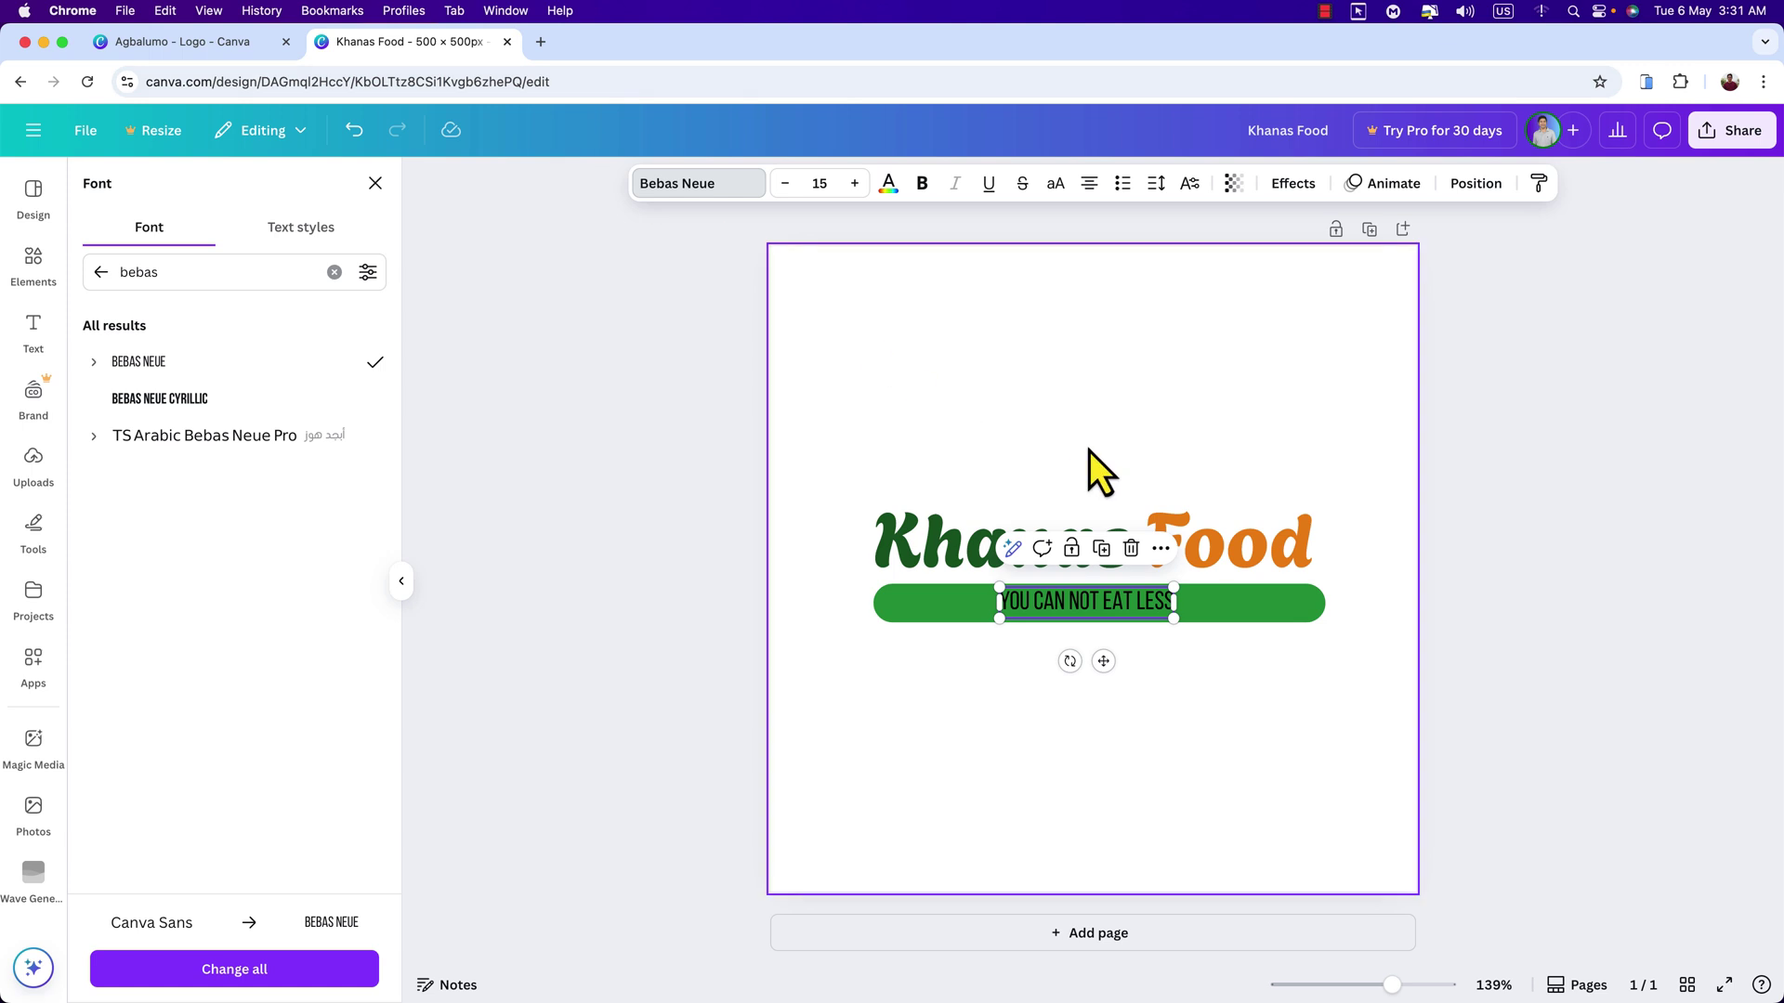
left_click(1157, 184)
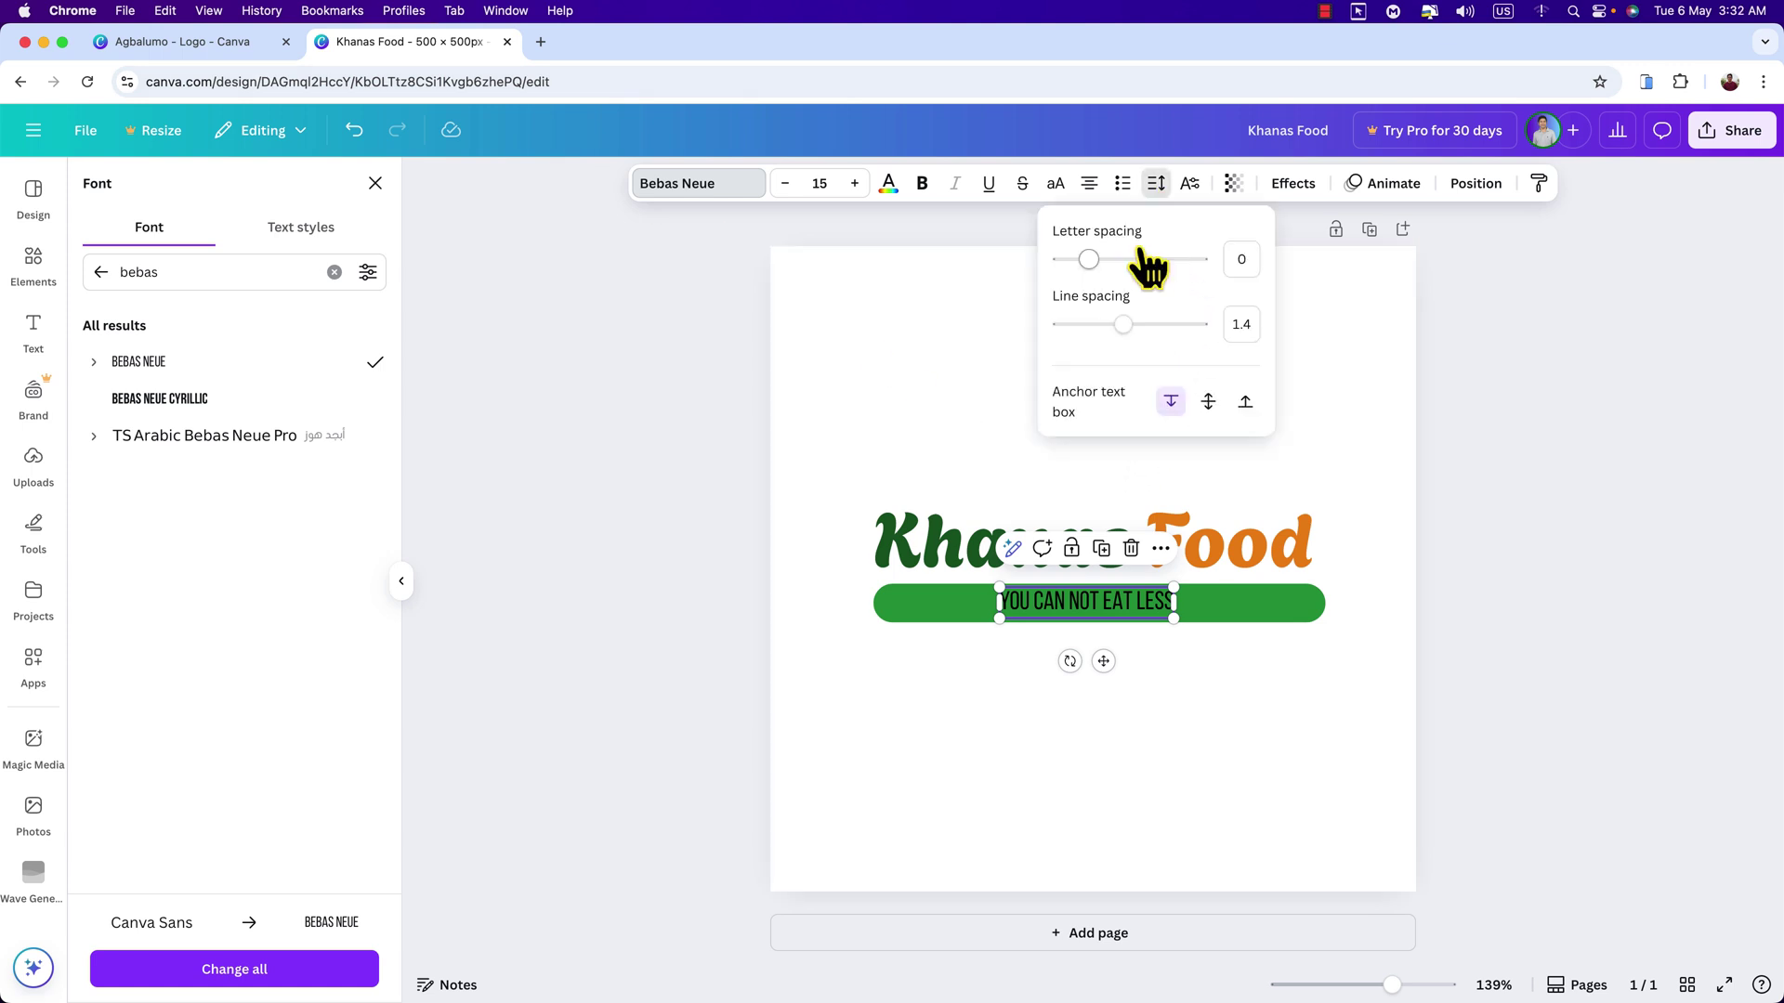
left_click(1243, 257)
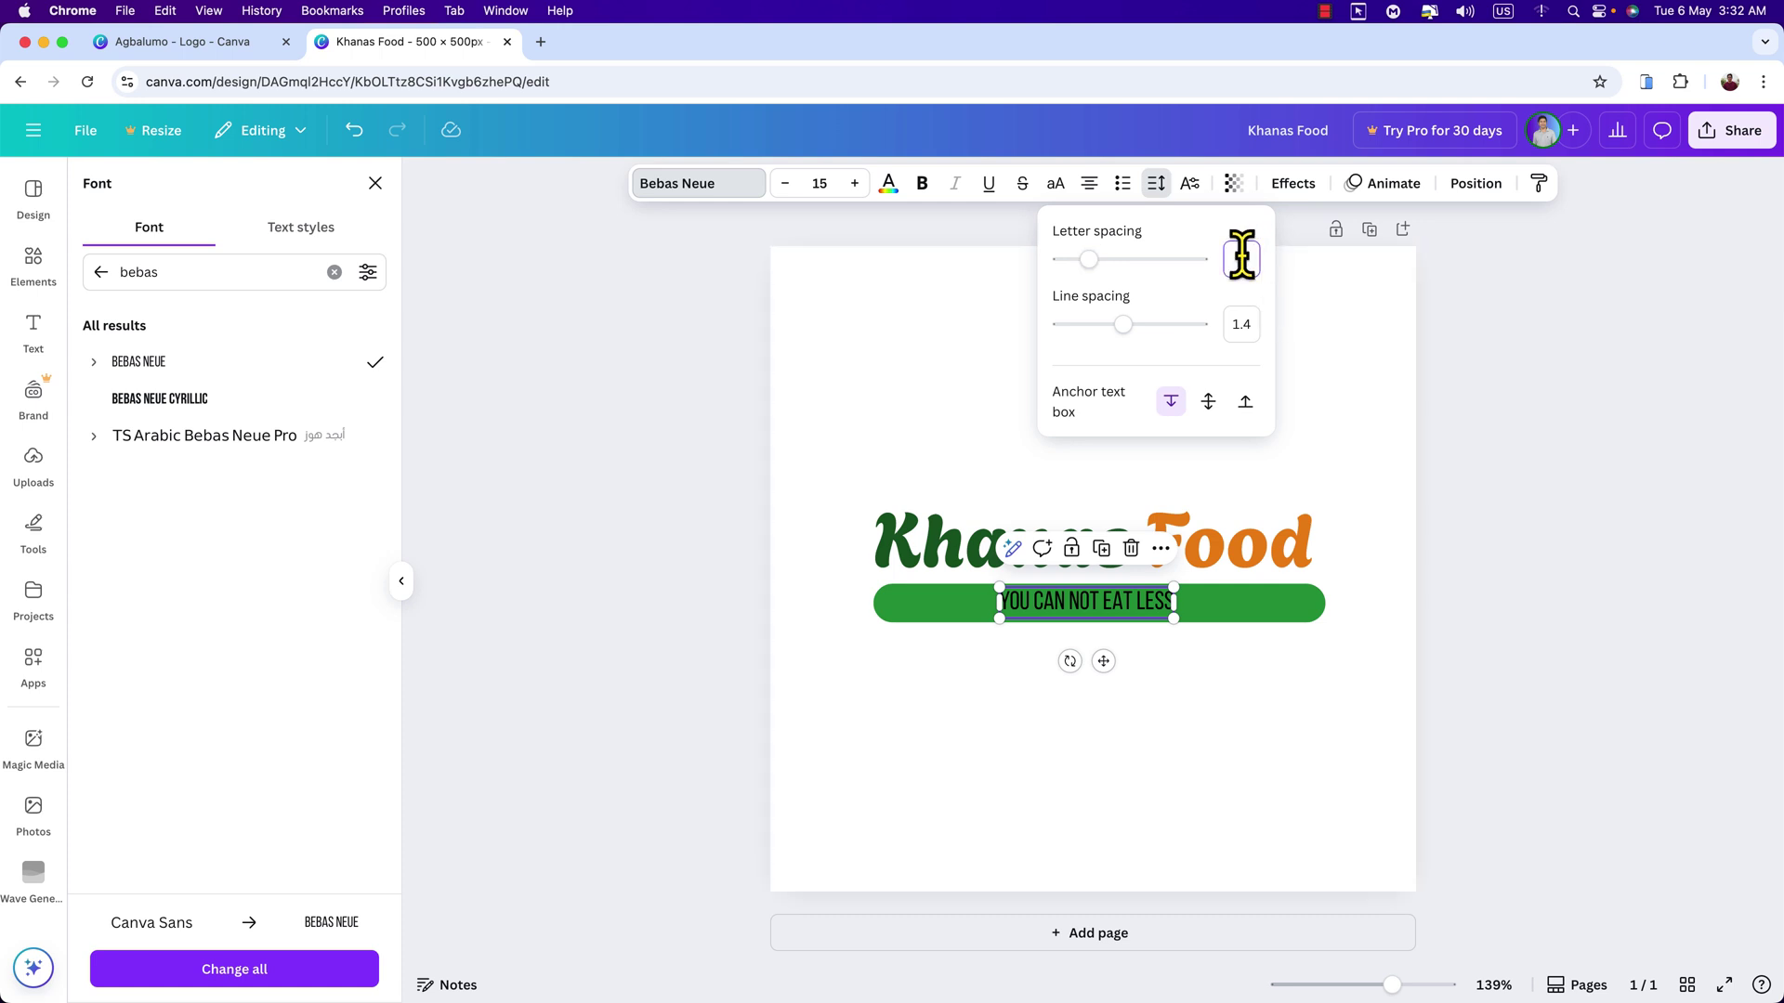
type("530")
key("Return")
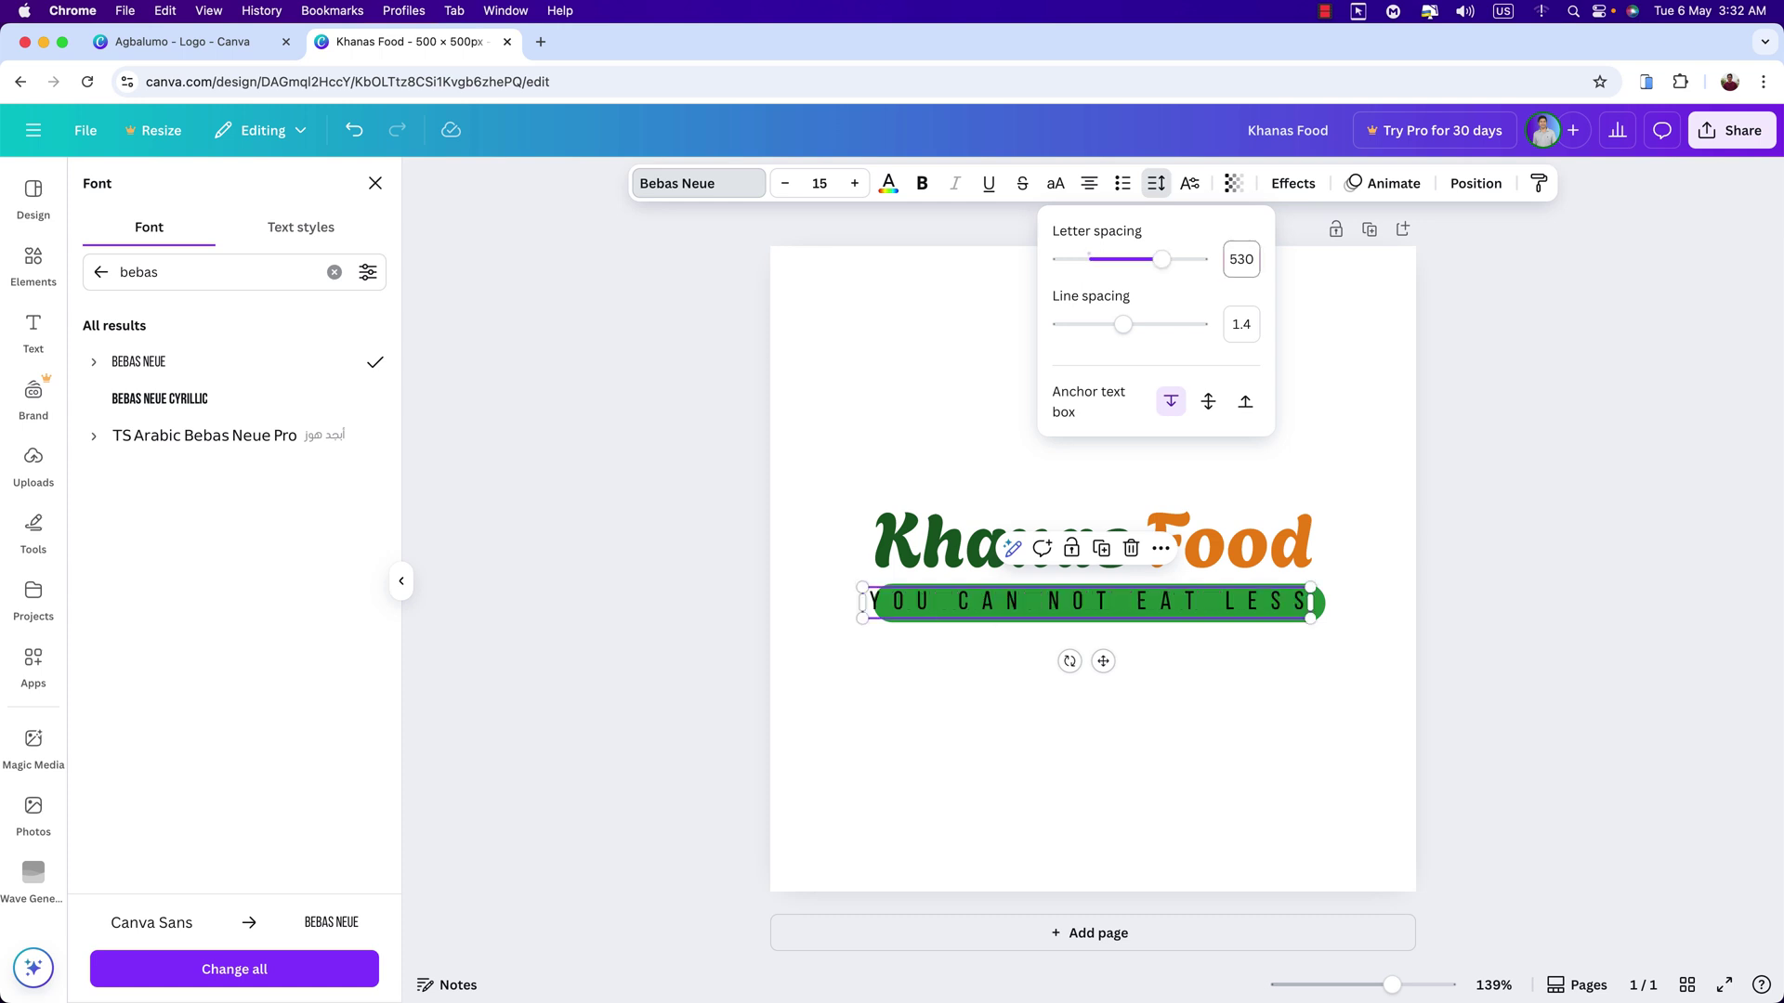
left_click(1234, 743)
Reduce the tagline's letter spacing to 460 so the text fits within the green bar
left_click(1126, 609)
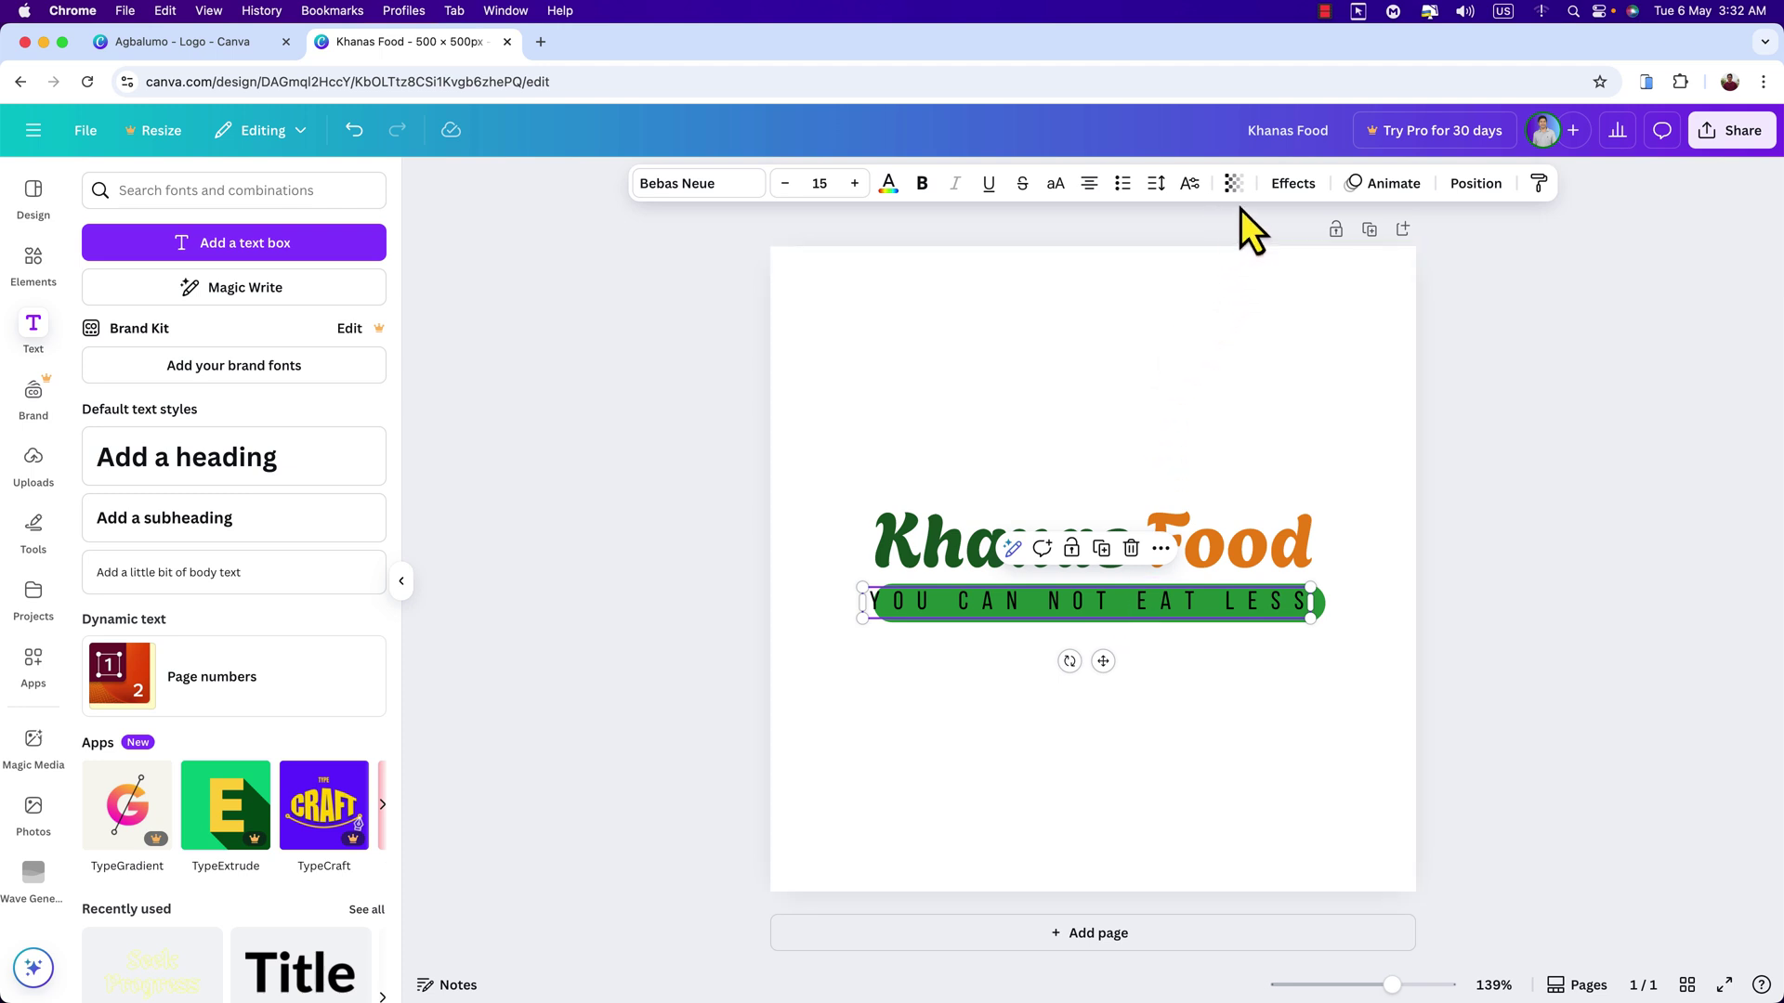
left_click(1161, 186)
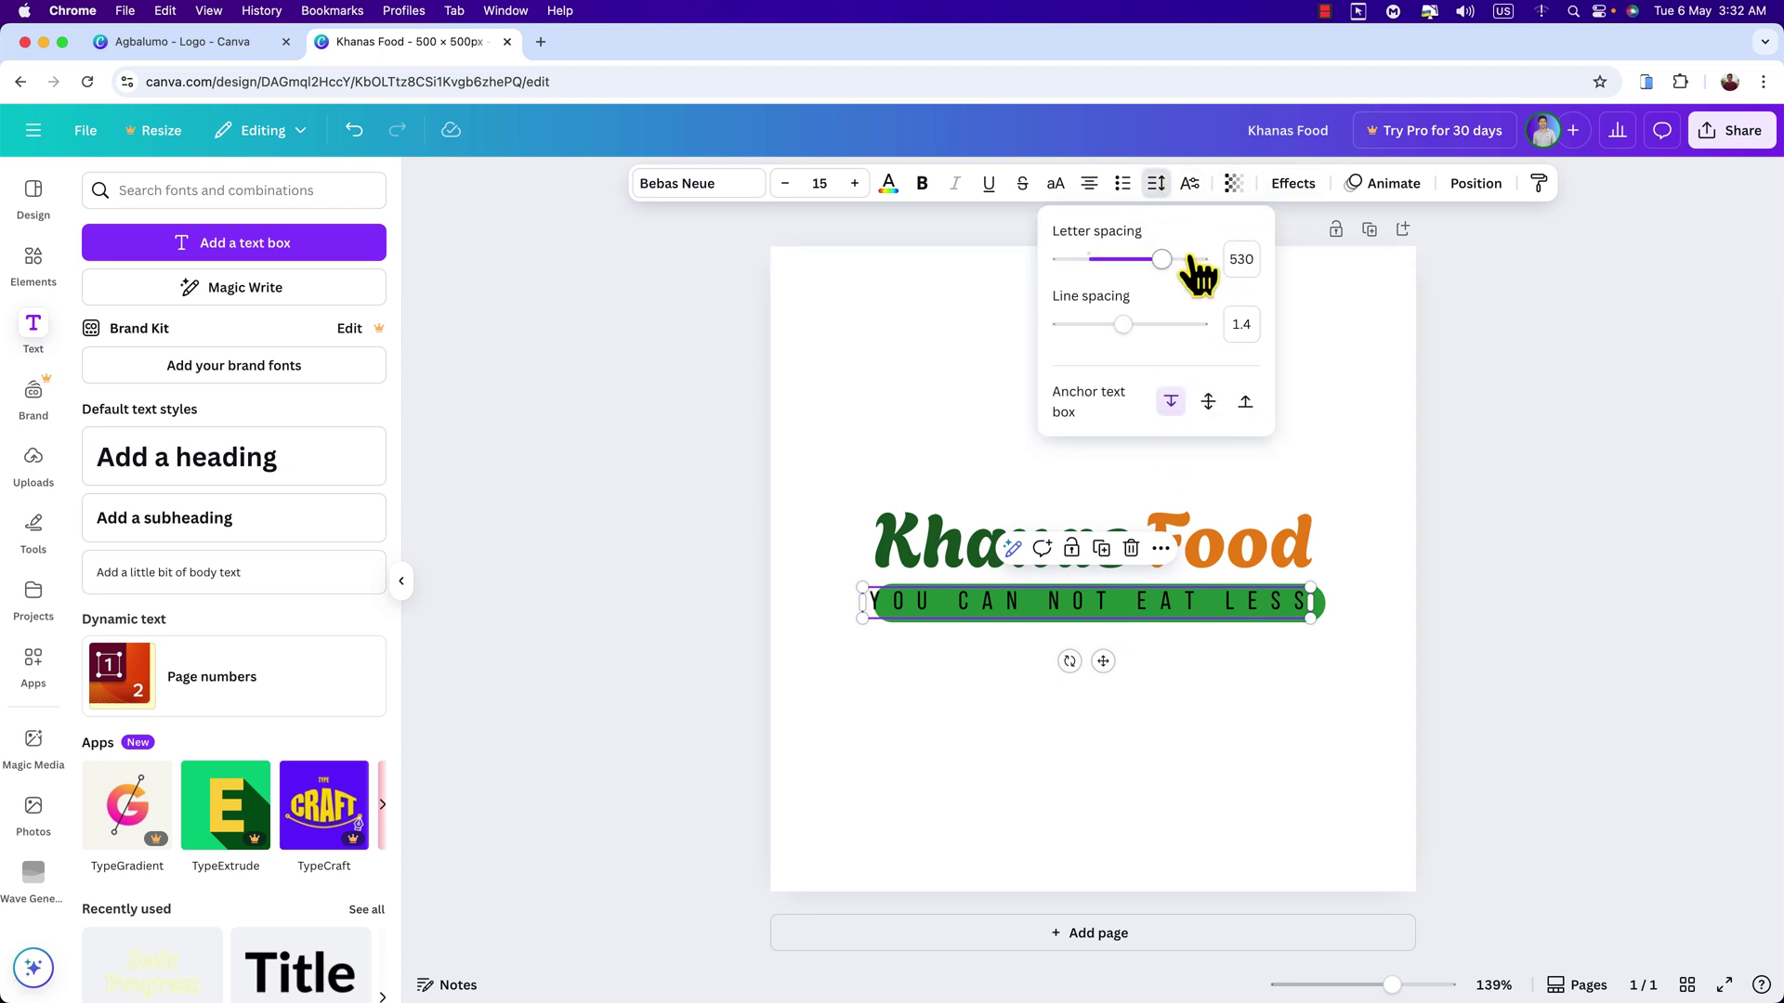
left_click_drag(1169, 274, 1158, 276)
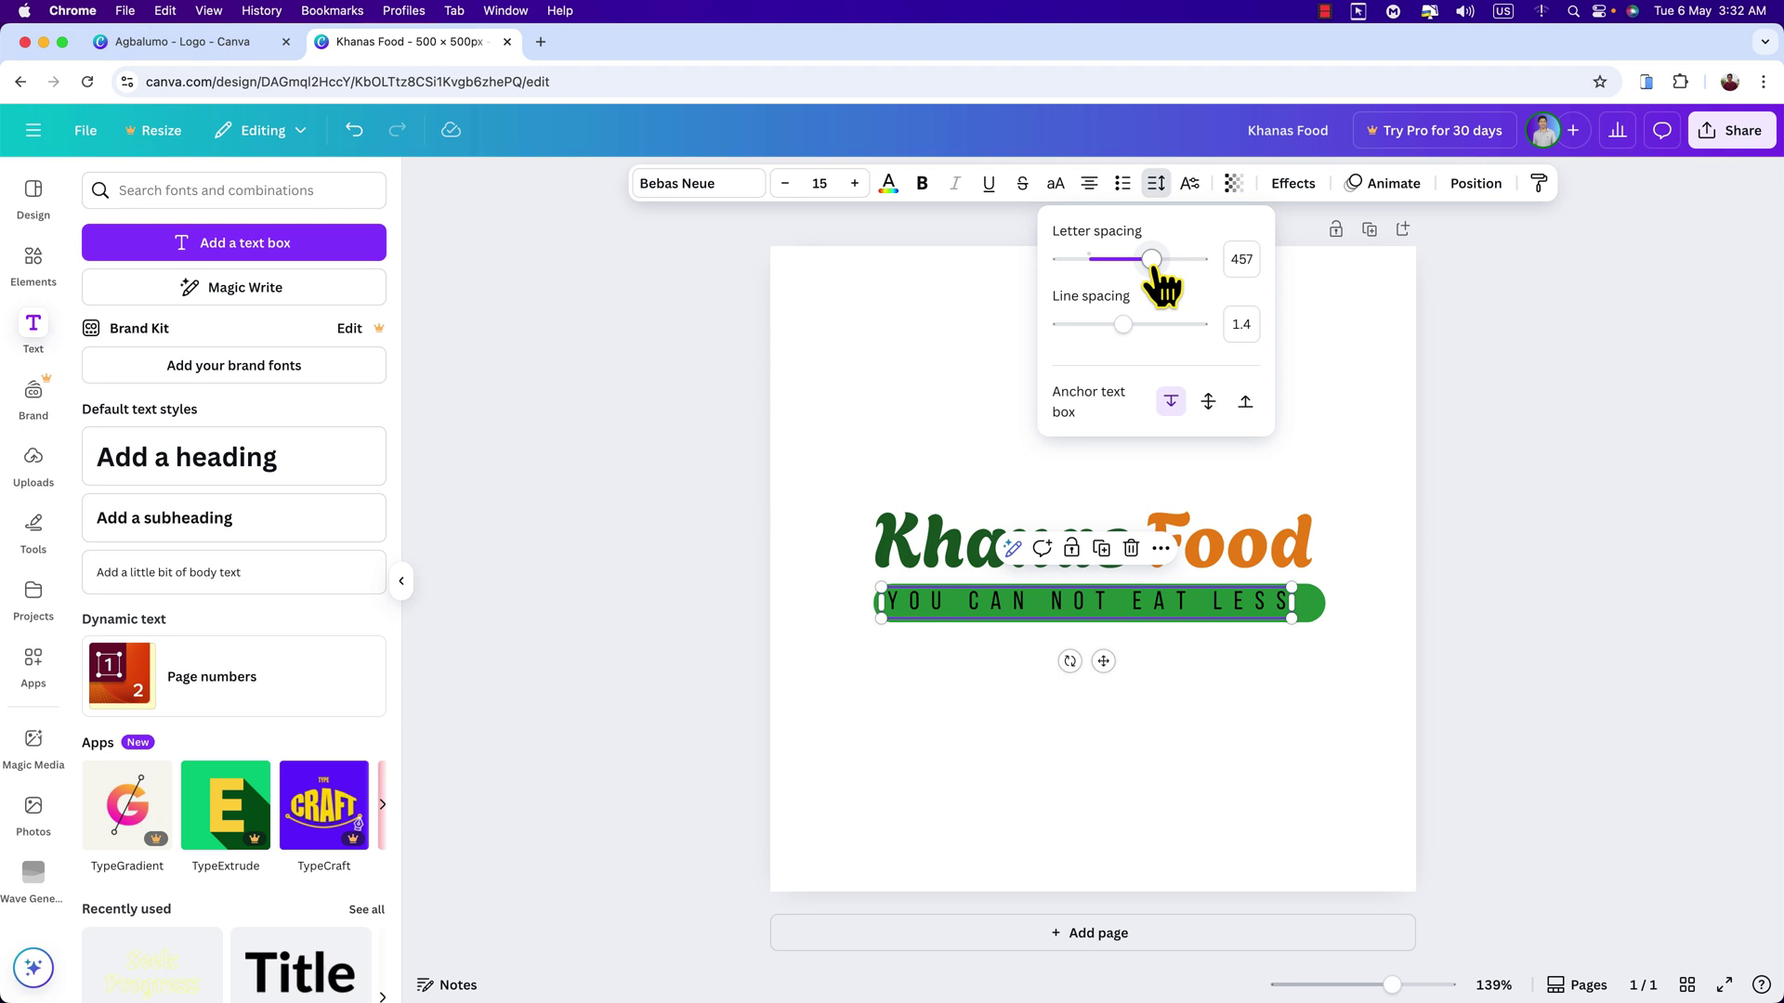
left_click(1240, 260)
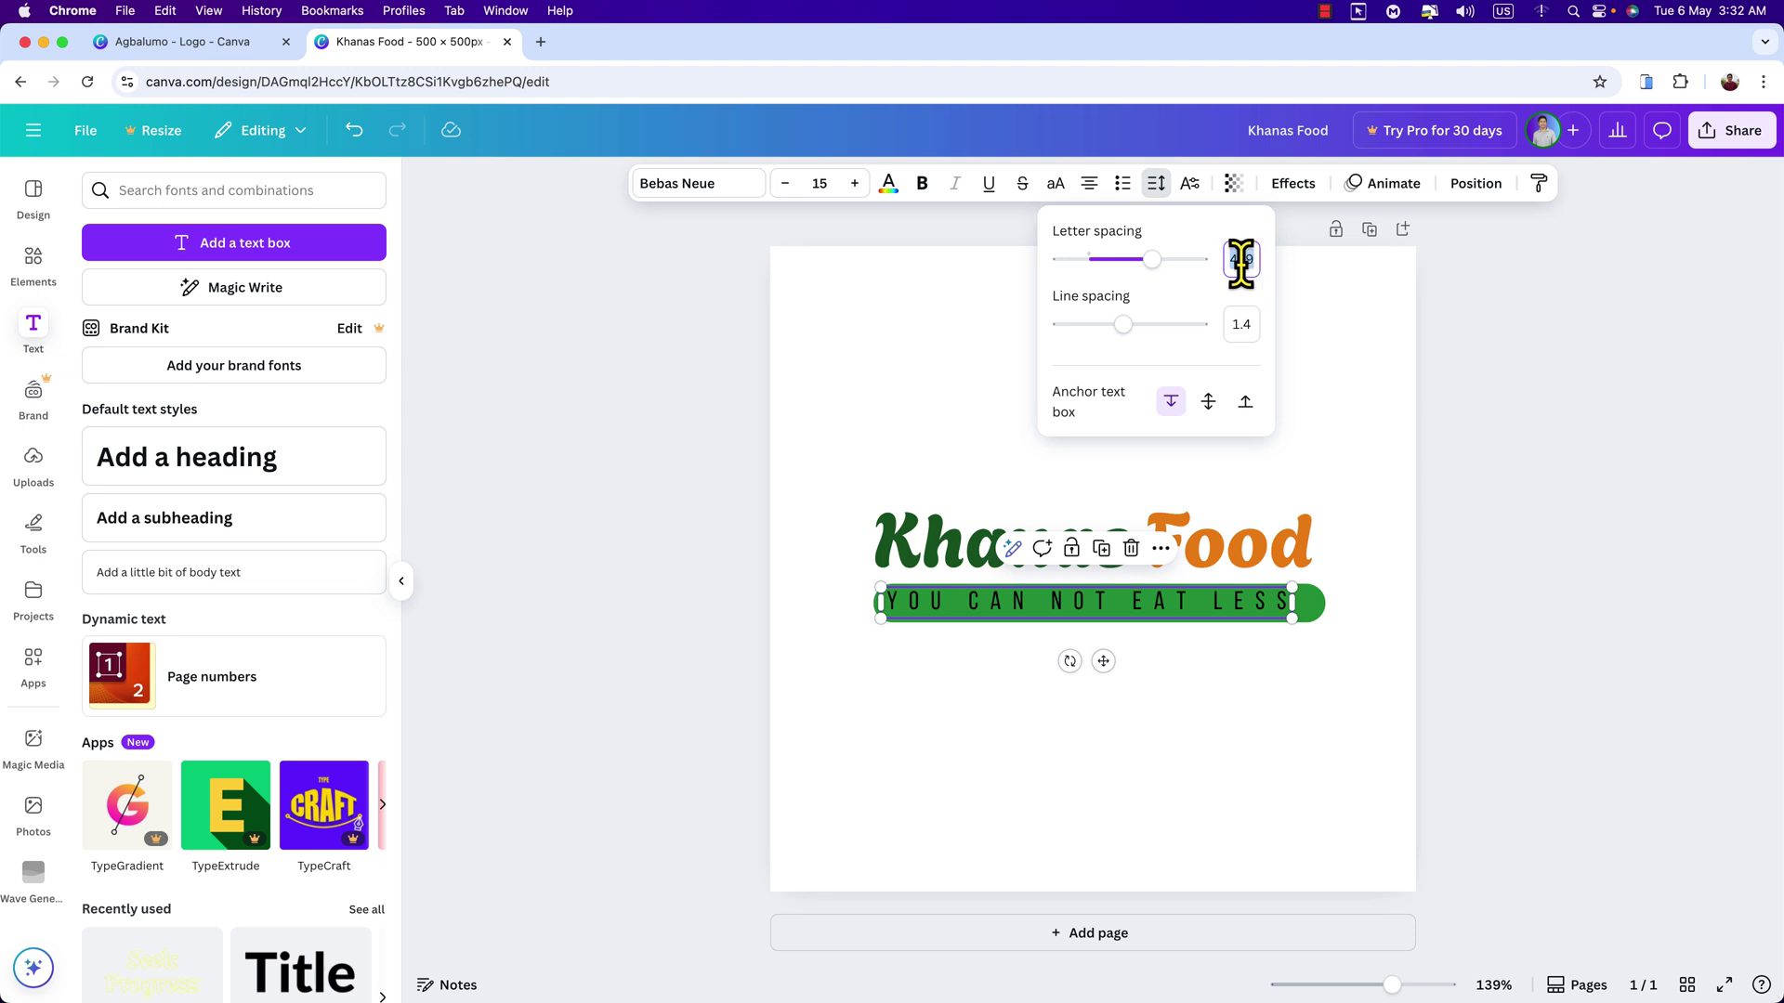
type("460")
key("Return")
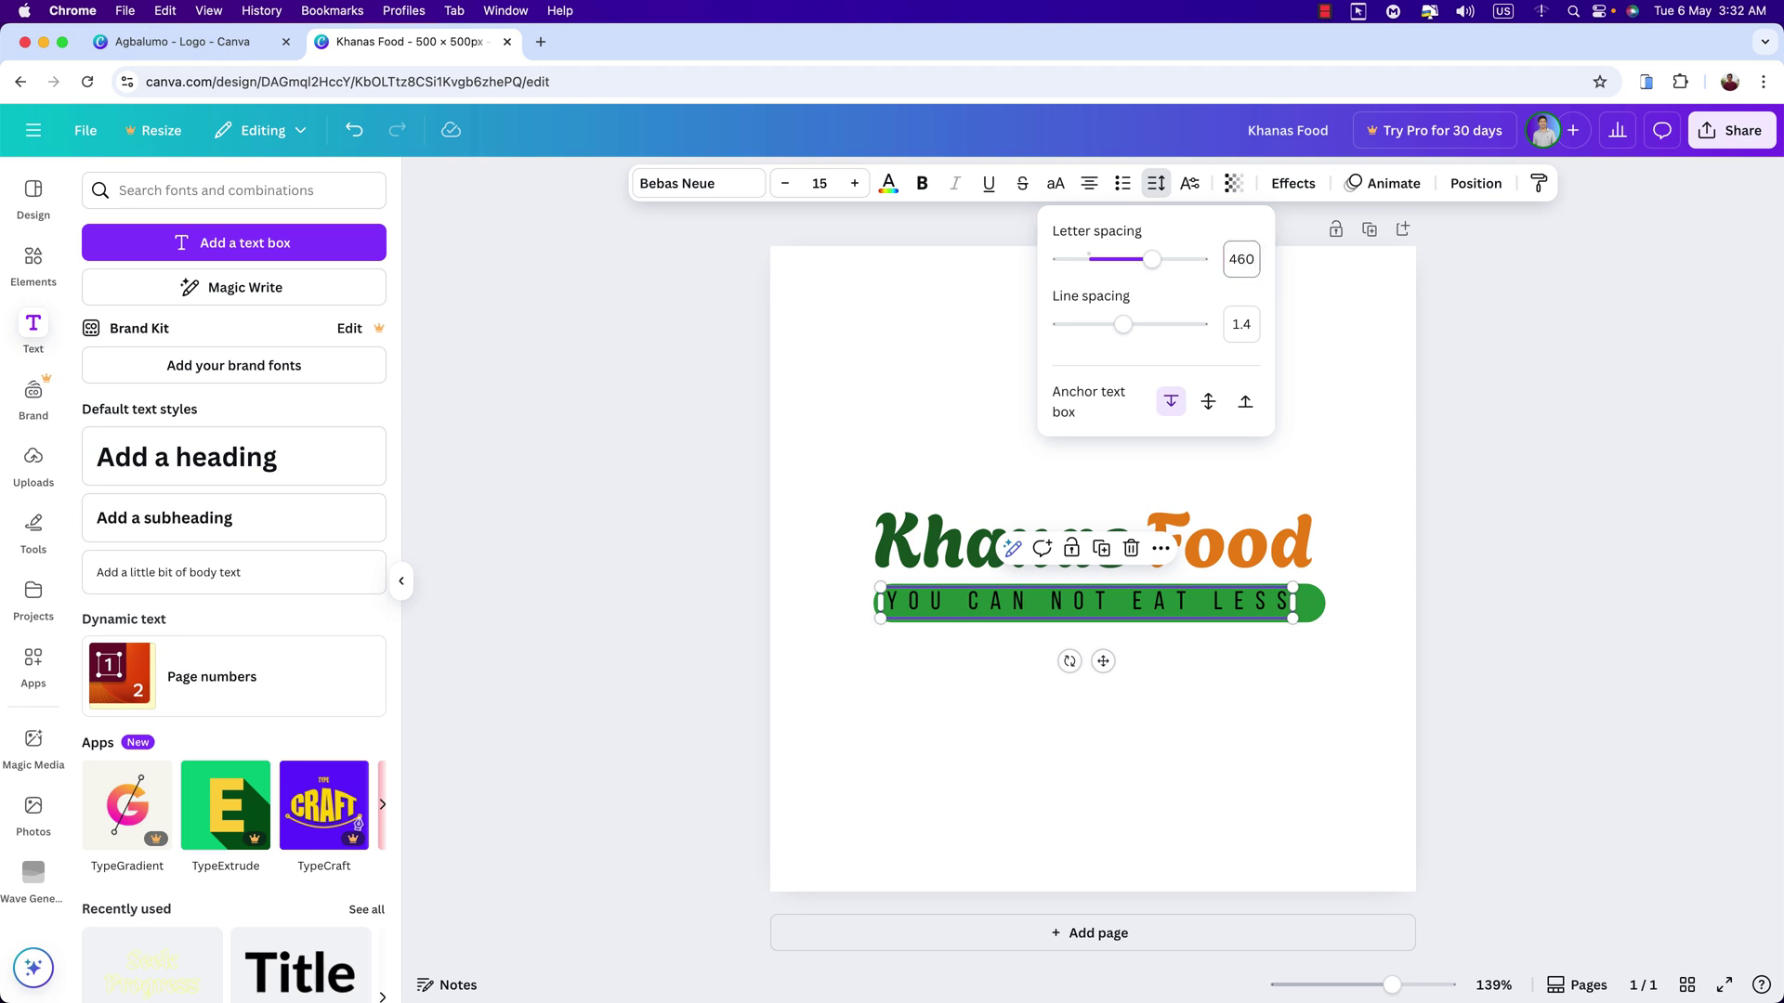
left_click(1288, 706)
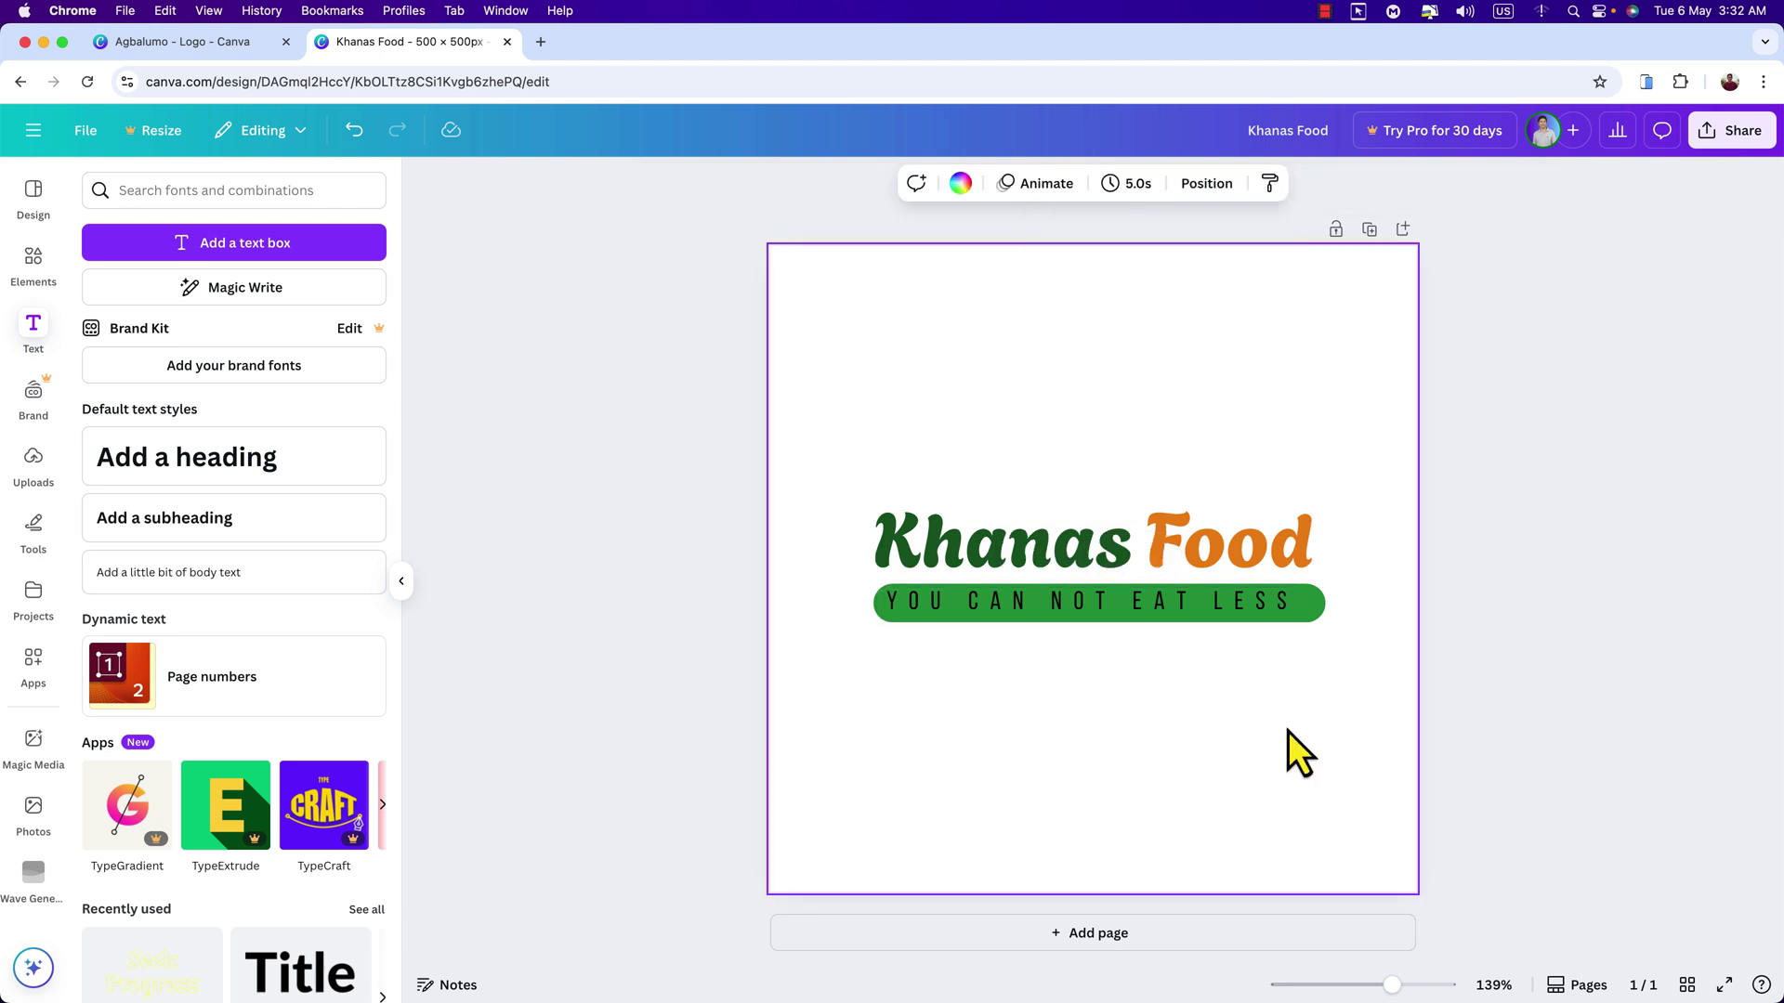
Undo the last change, and reorder the tagline text layer between the Khanas Food heading and the green bar
key("super+z")
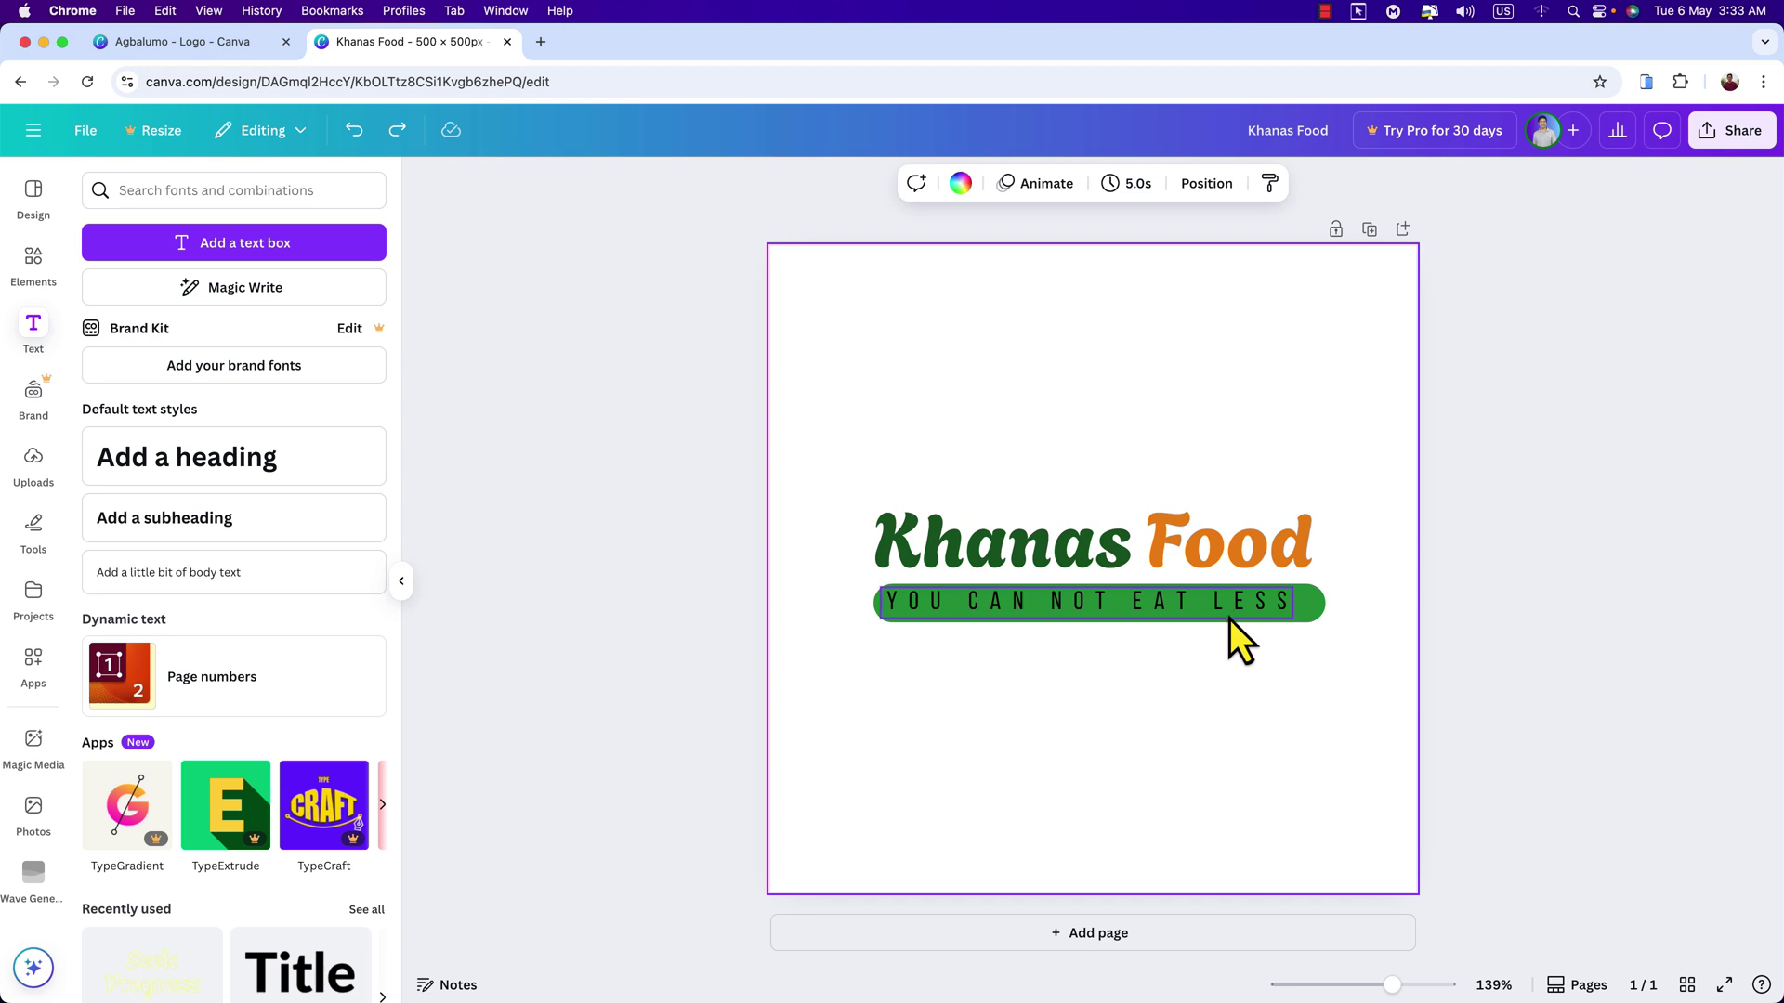
left_click(1302, 611)
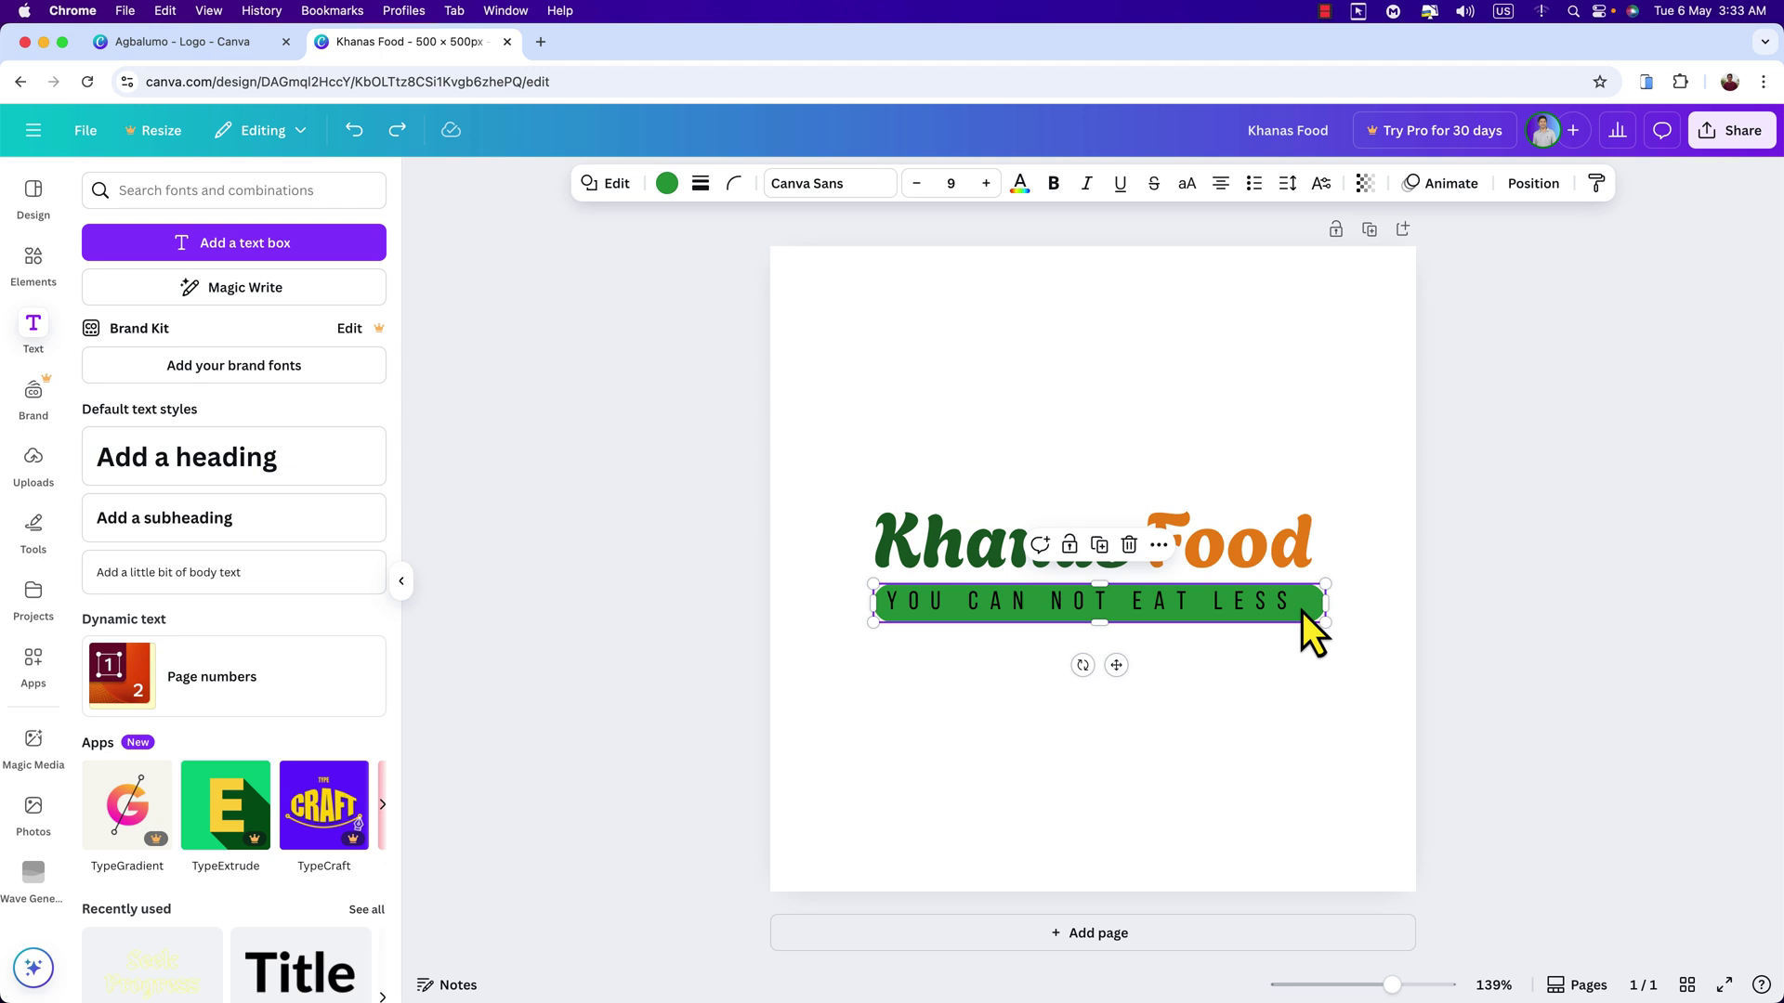
left_click(1550, 184)
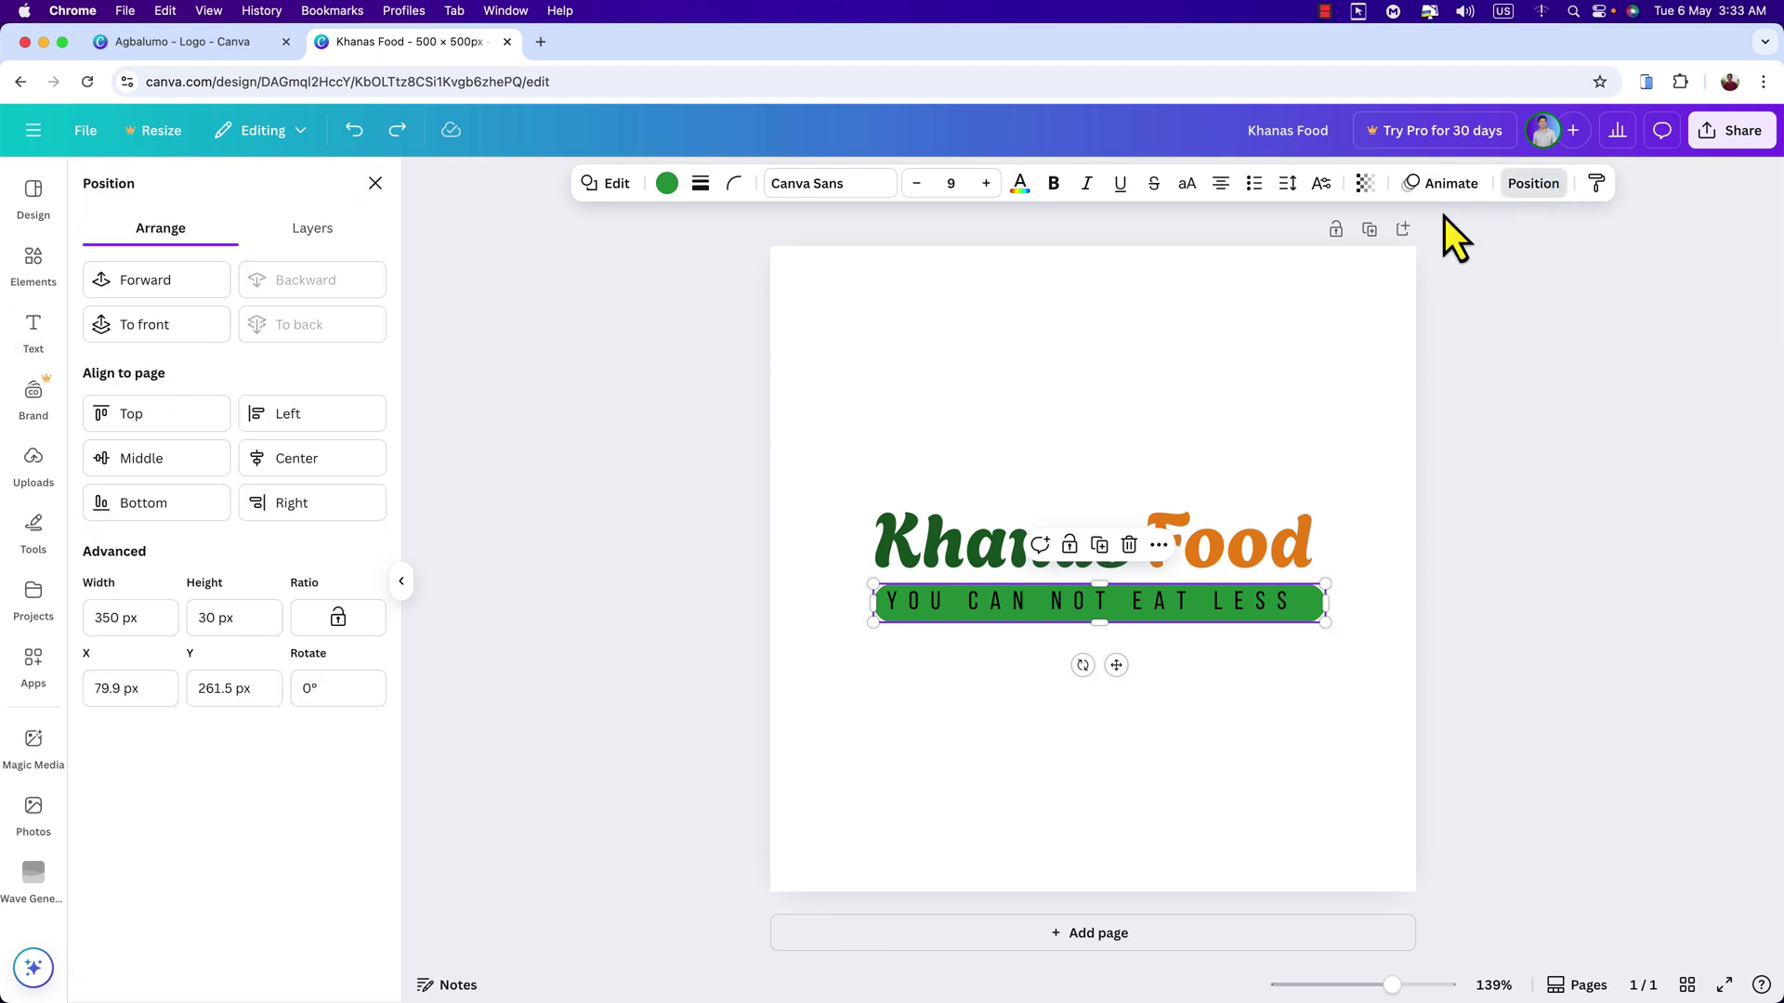
left_click(316, 235)
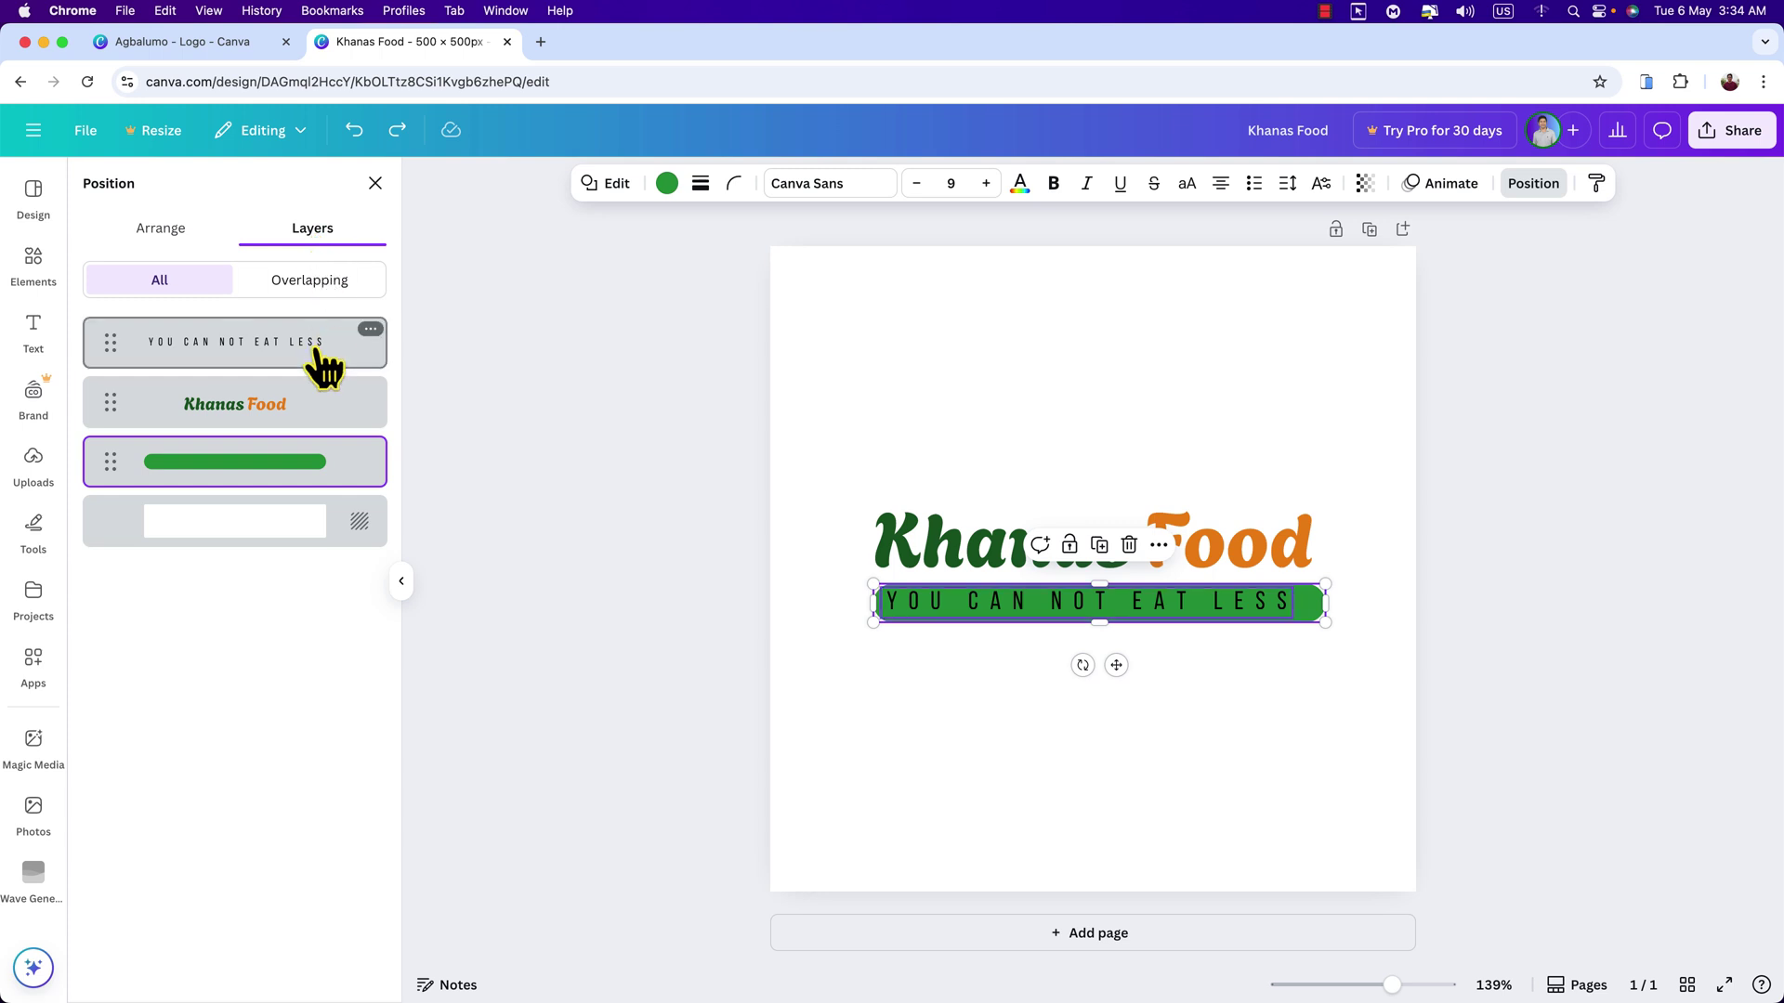
left_click_drag(316, 353, 308, 435)
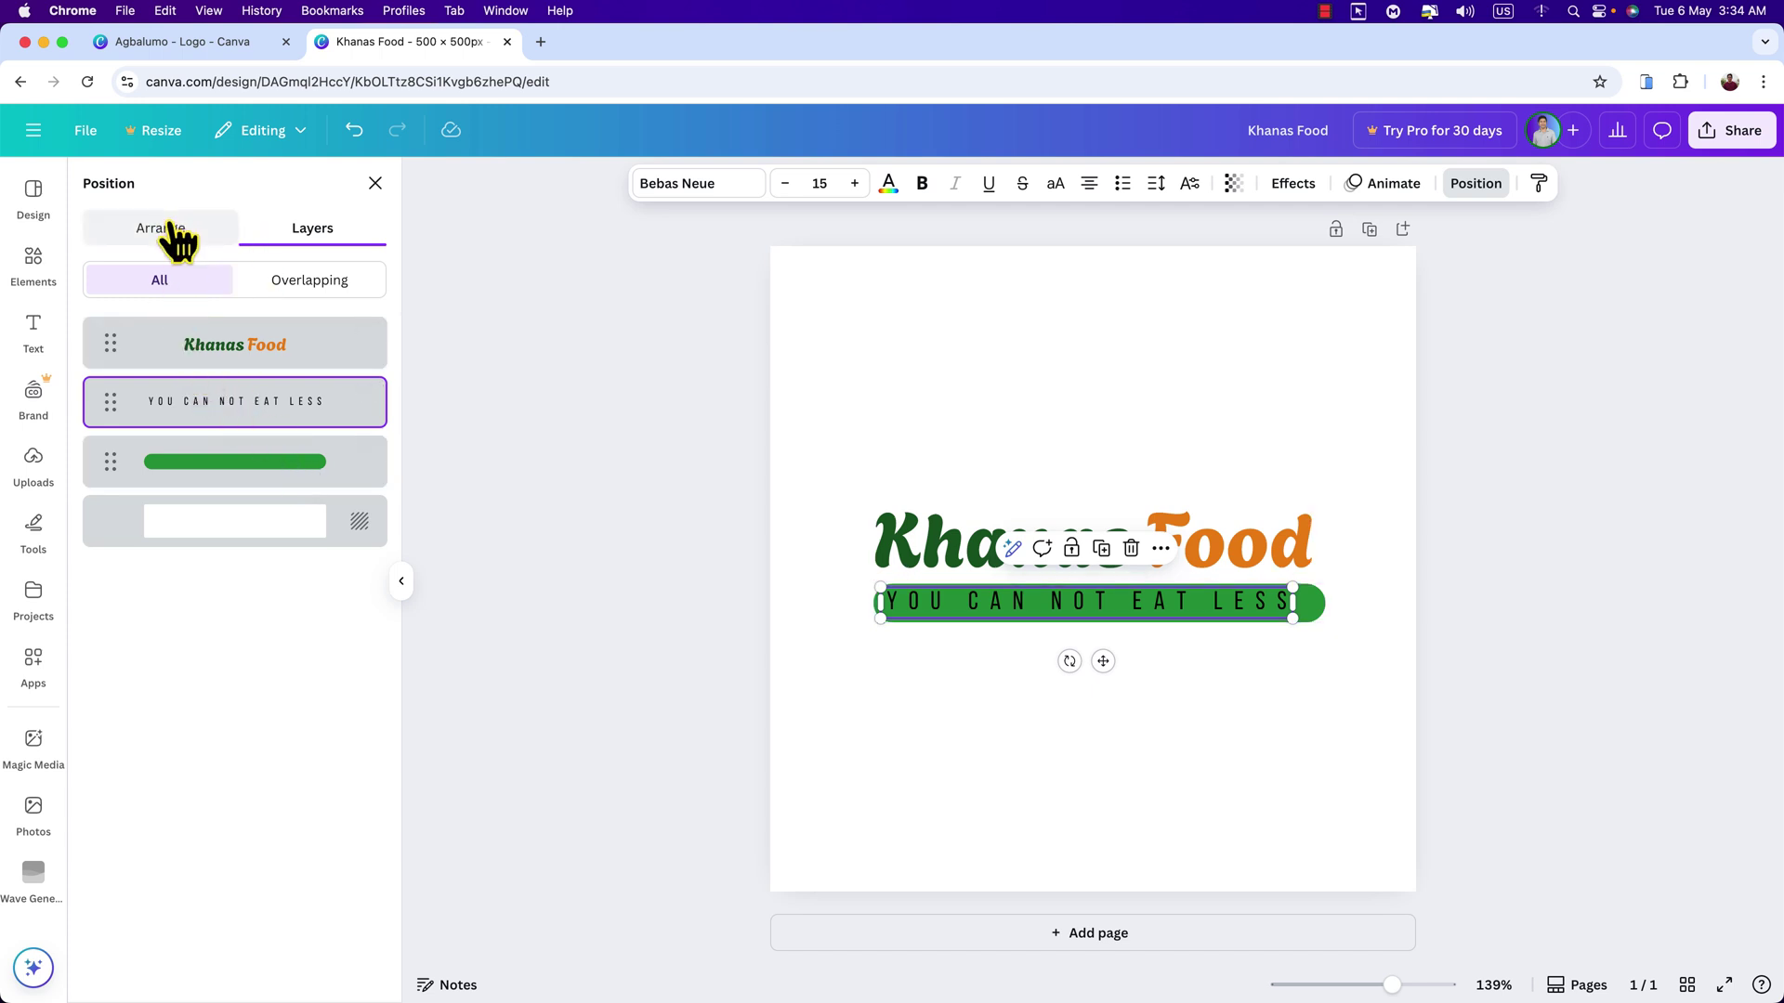
Select the tagline text together with the green bar and align them to each other by middle and center
left_click(228, 478, "shift")
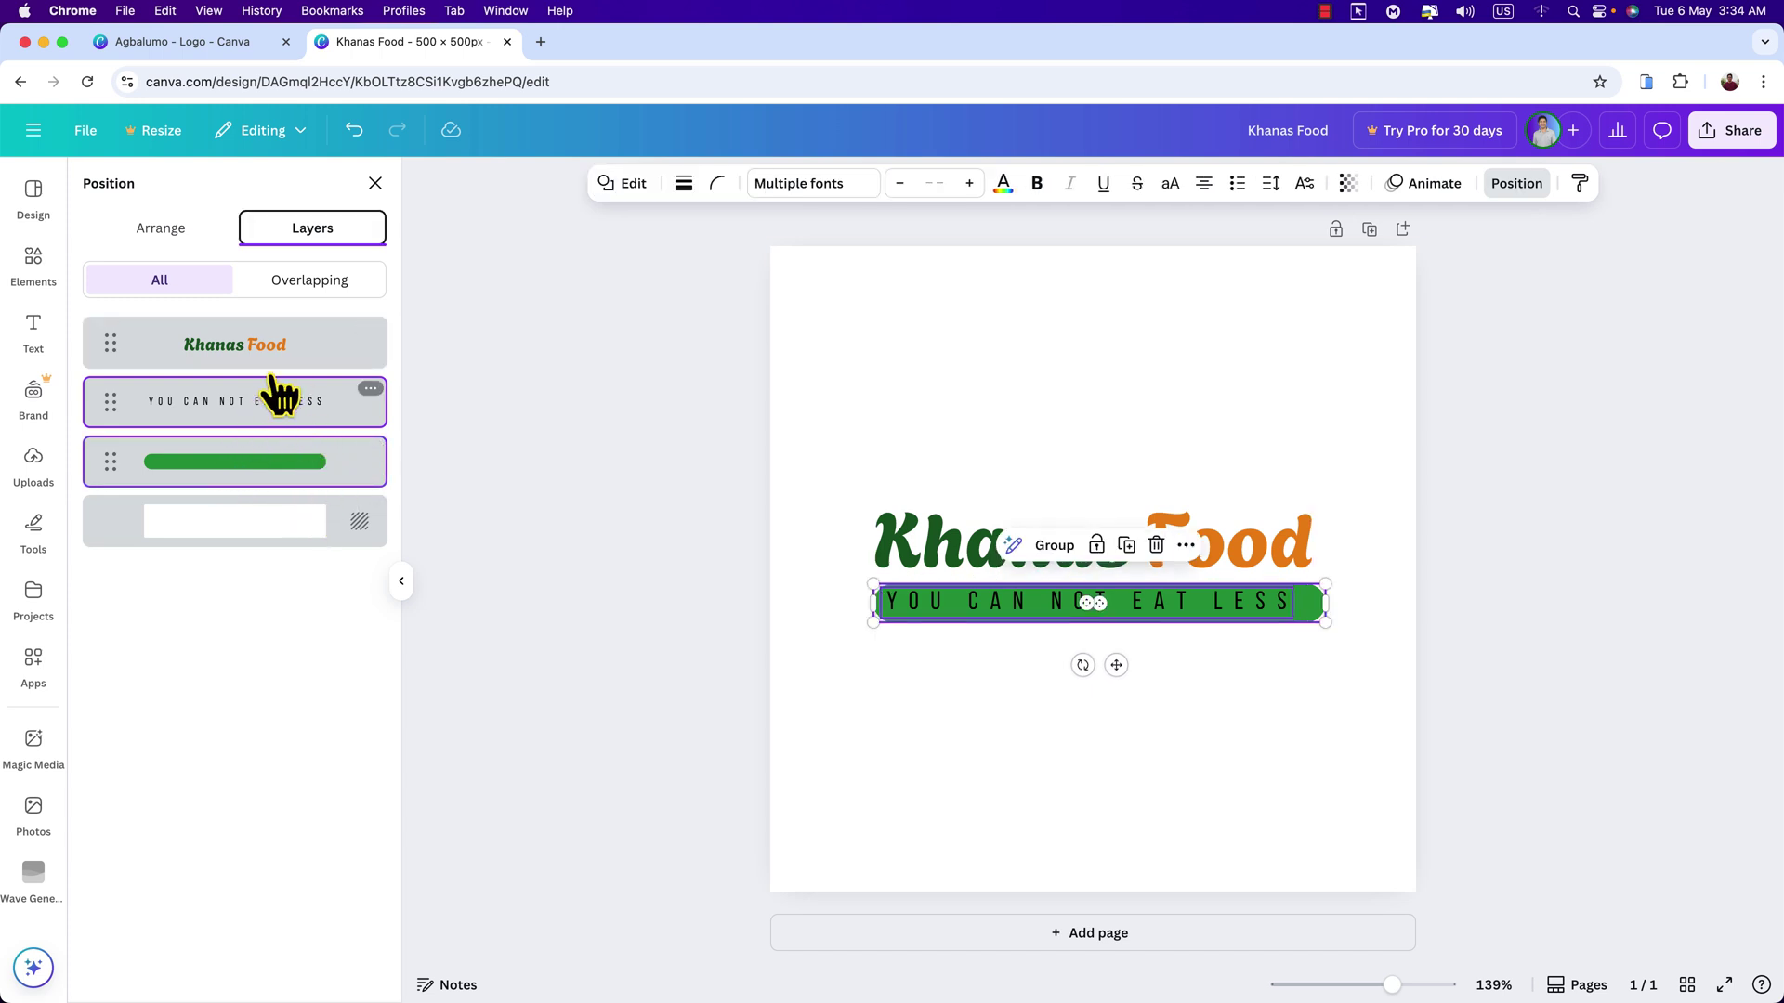
left_click(176, 262)
left_click(179, 459)
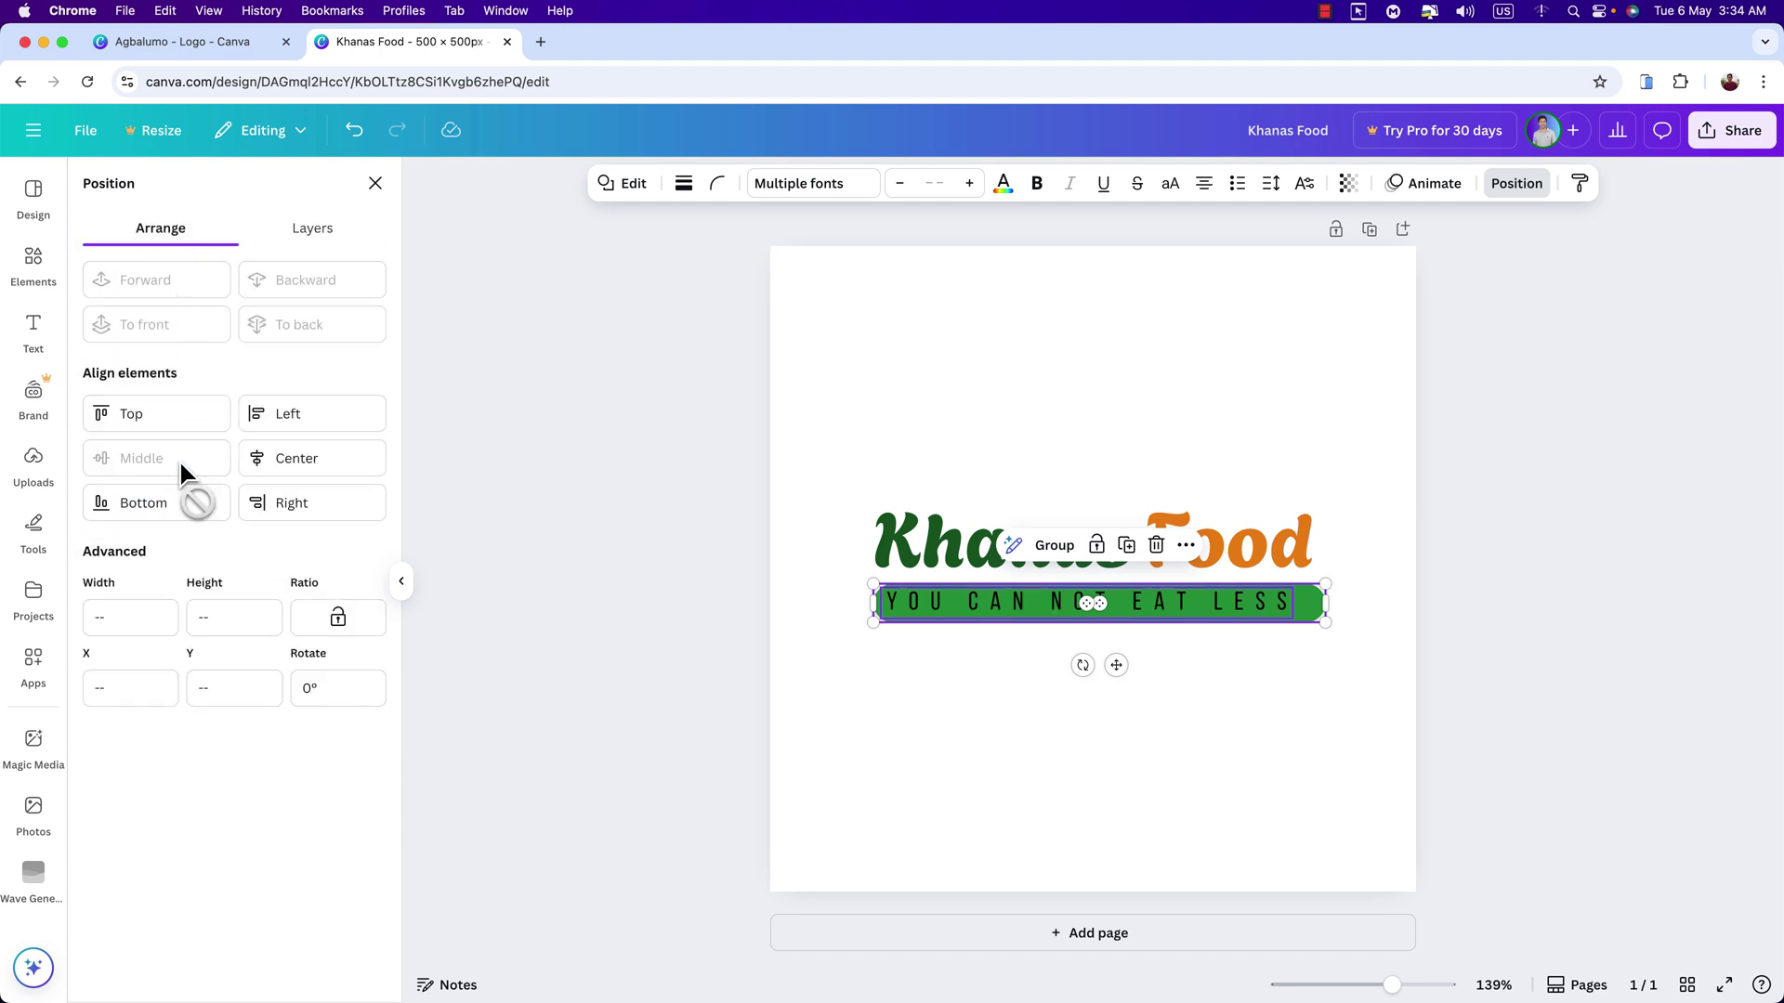
left_click(325, 470)
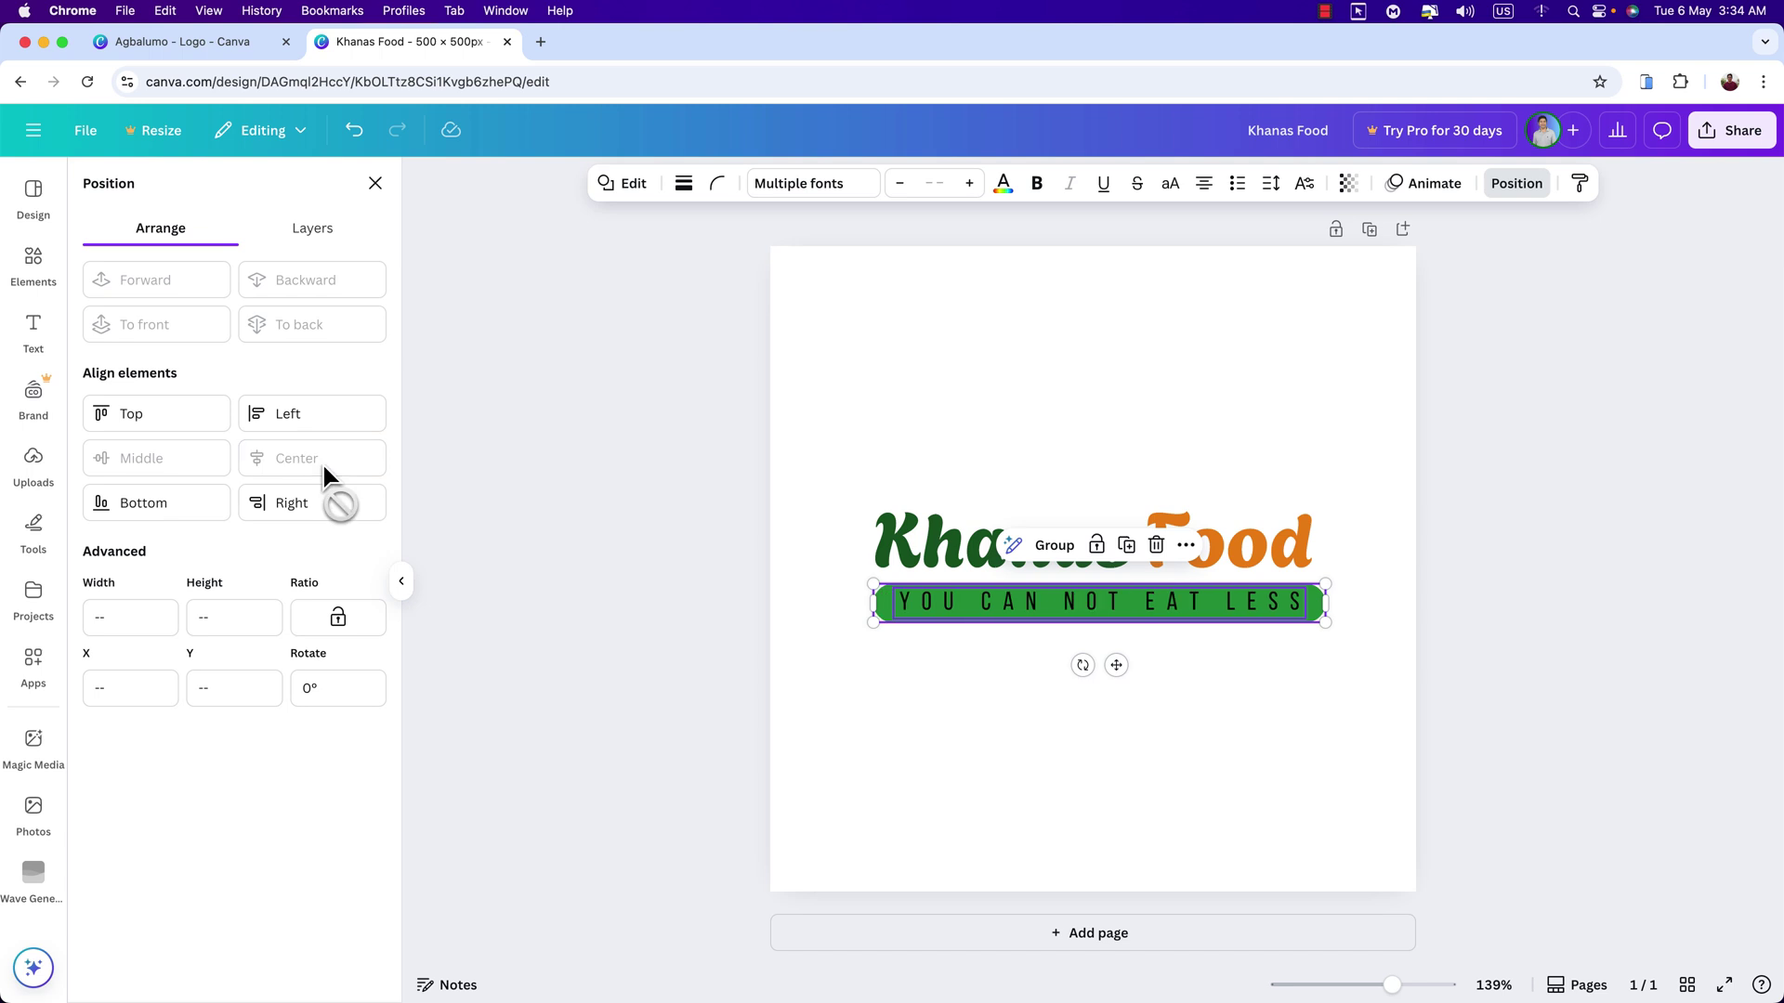
left_click(951, 756)
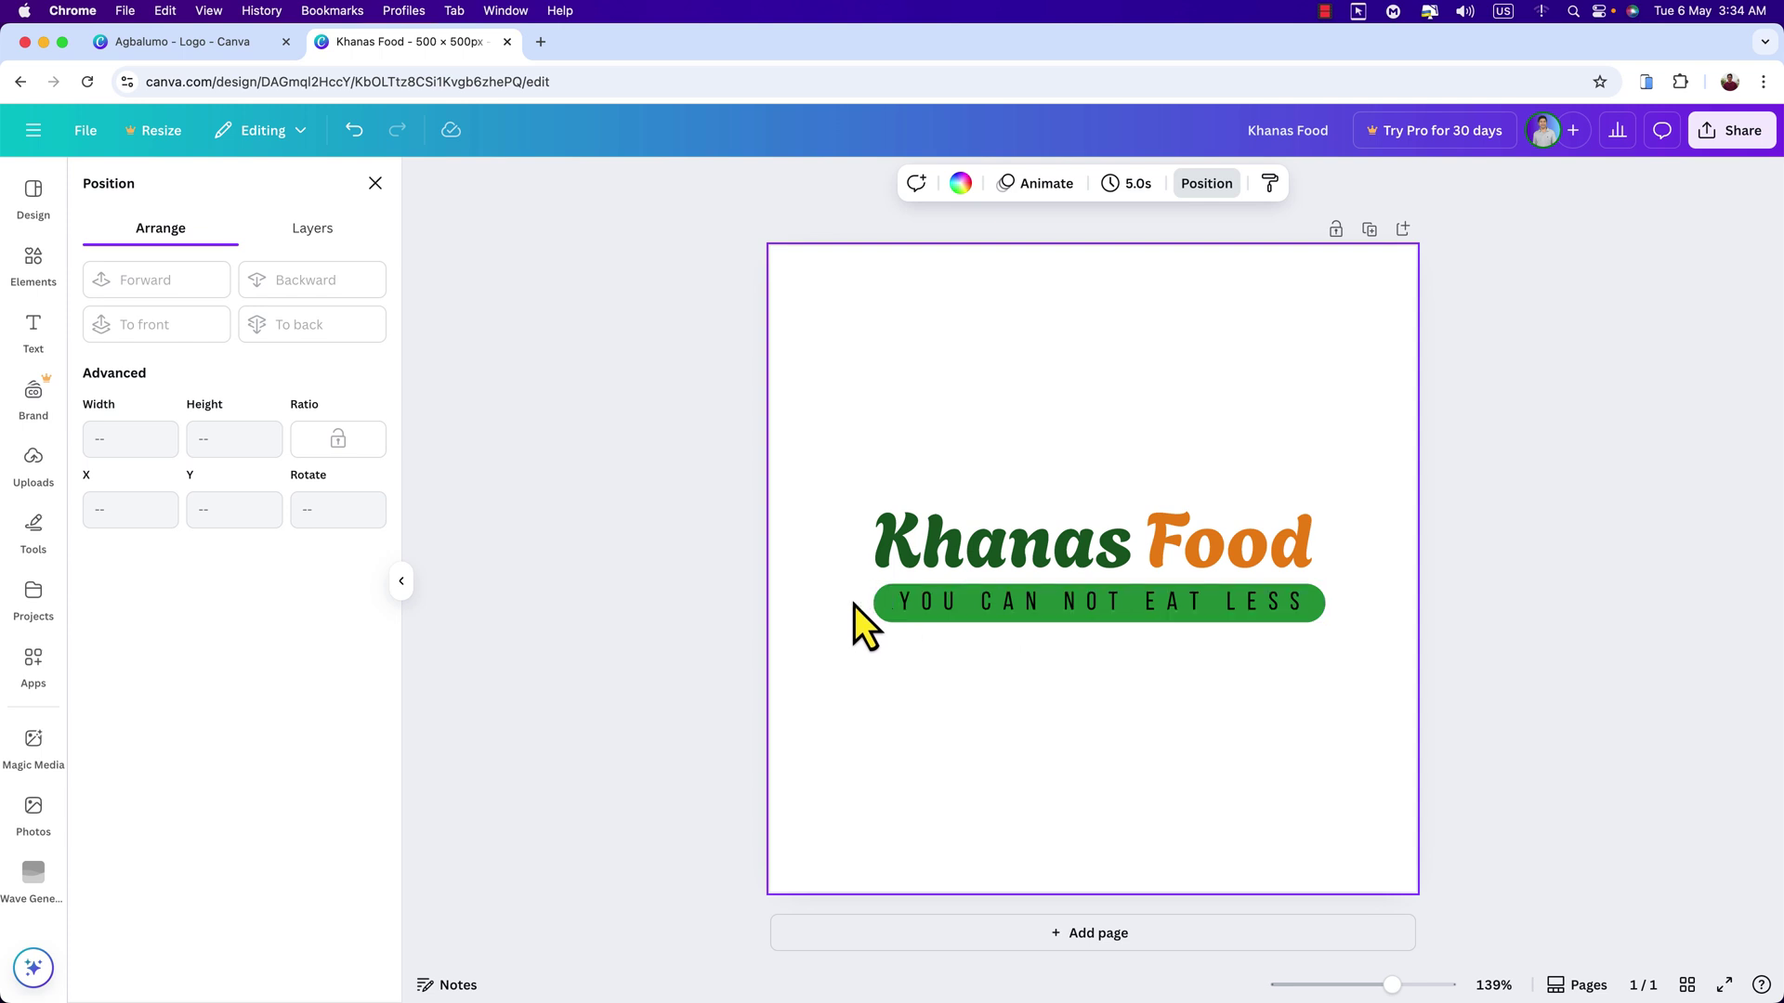
Group the tagline text with the green bar and move the group up to about Y 256.9 px, closer to the heading
left_click(962, 623)
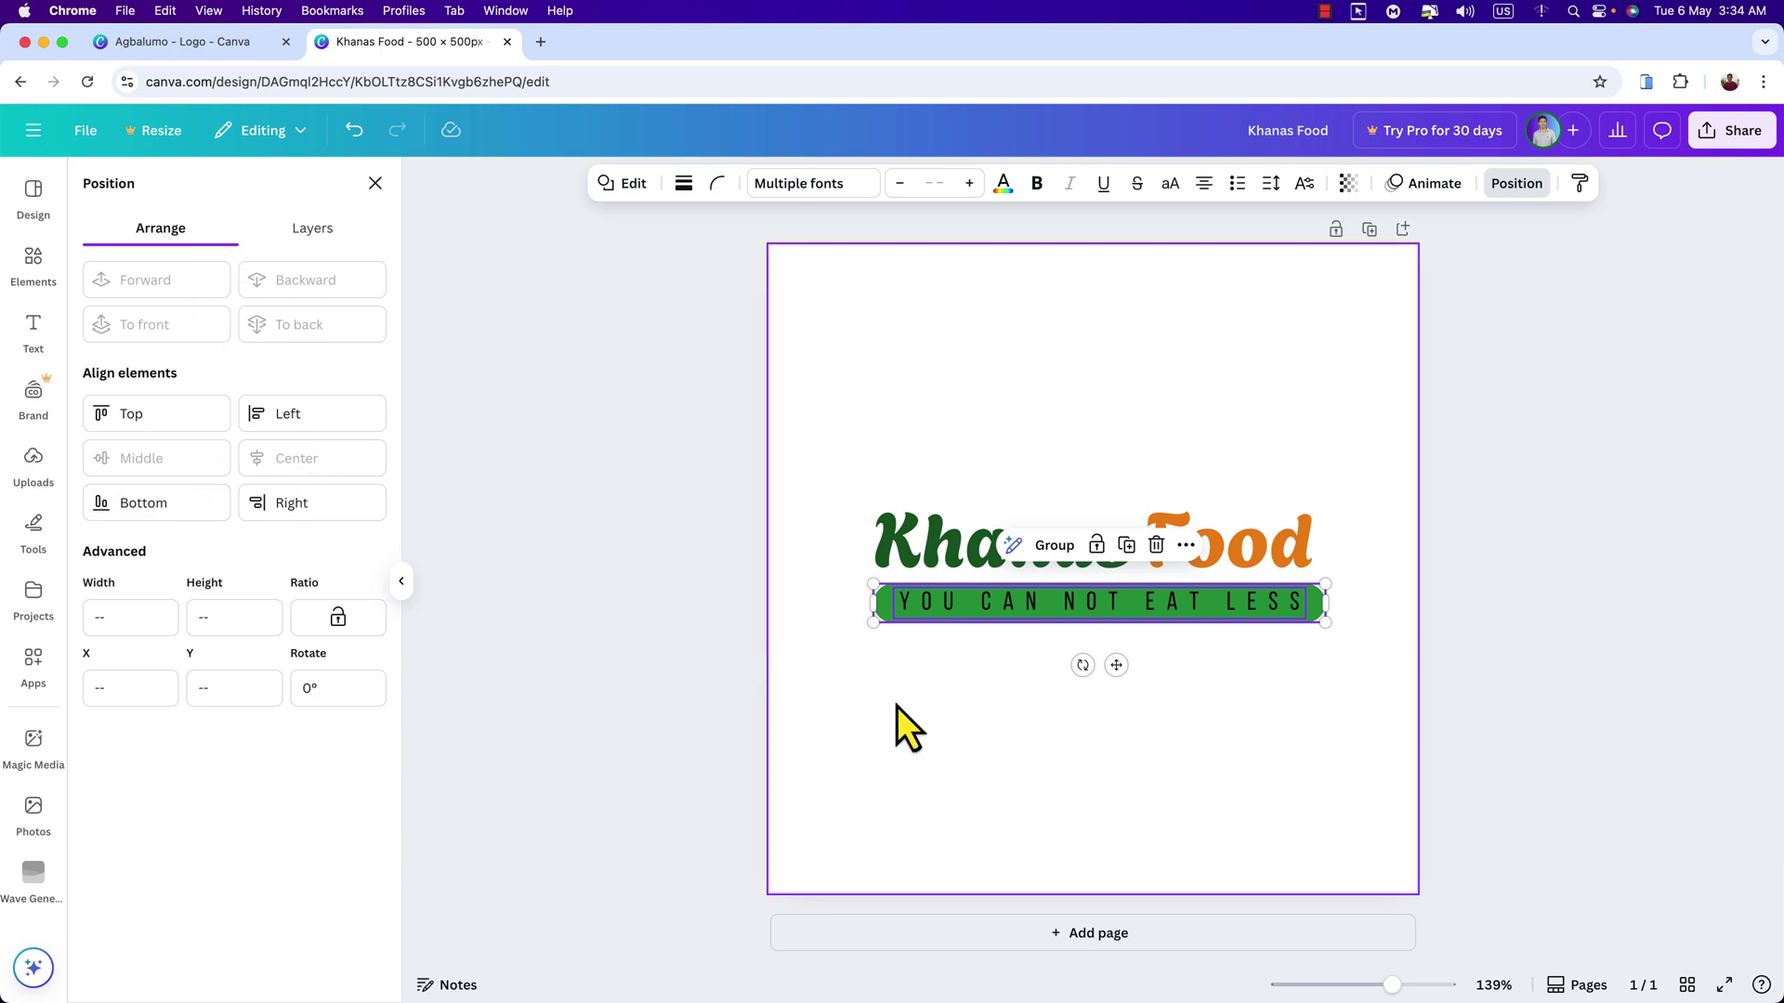
left_click(1056, 548)
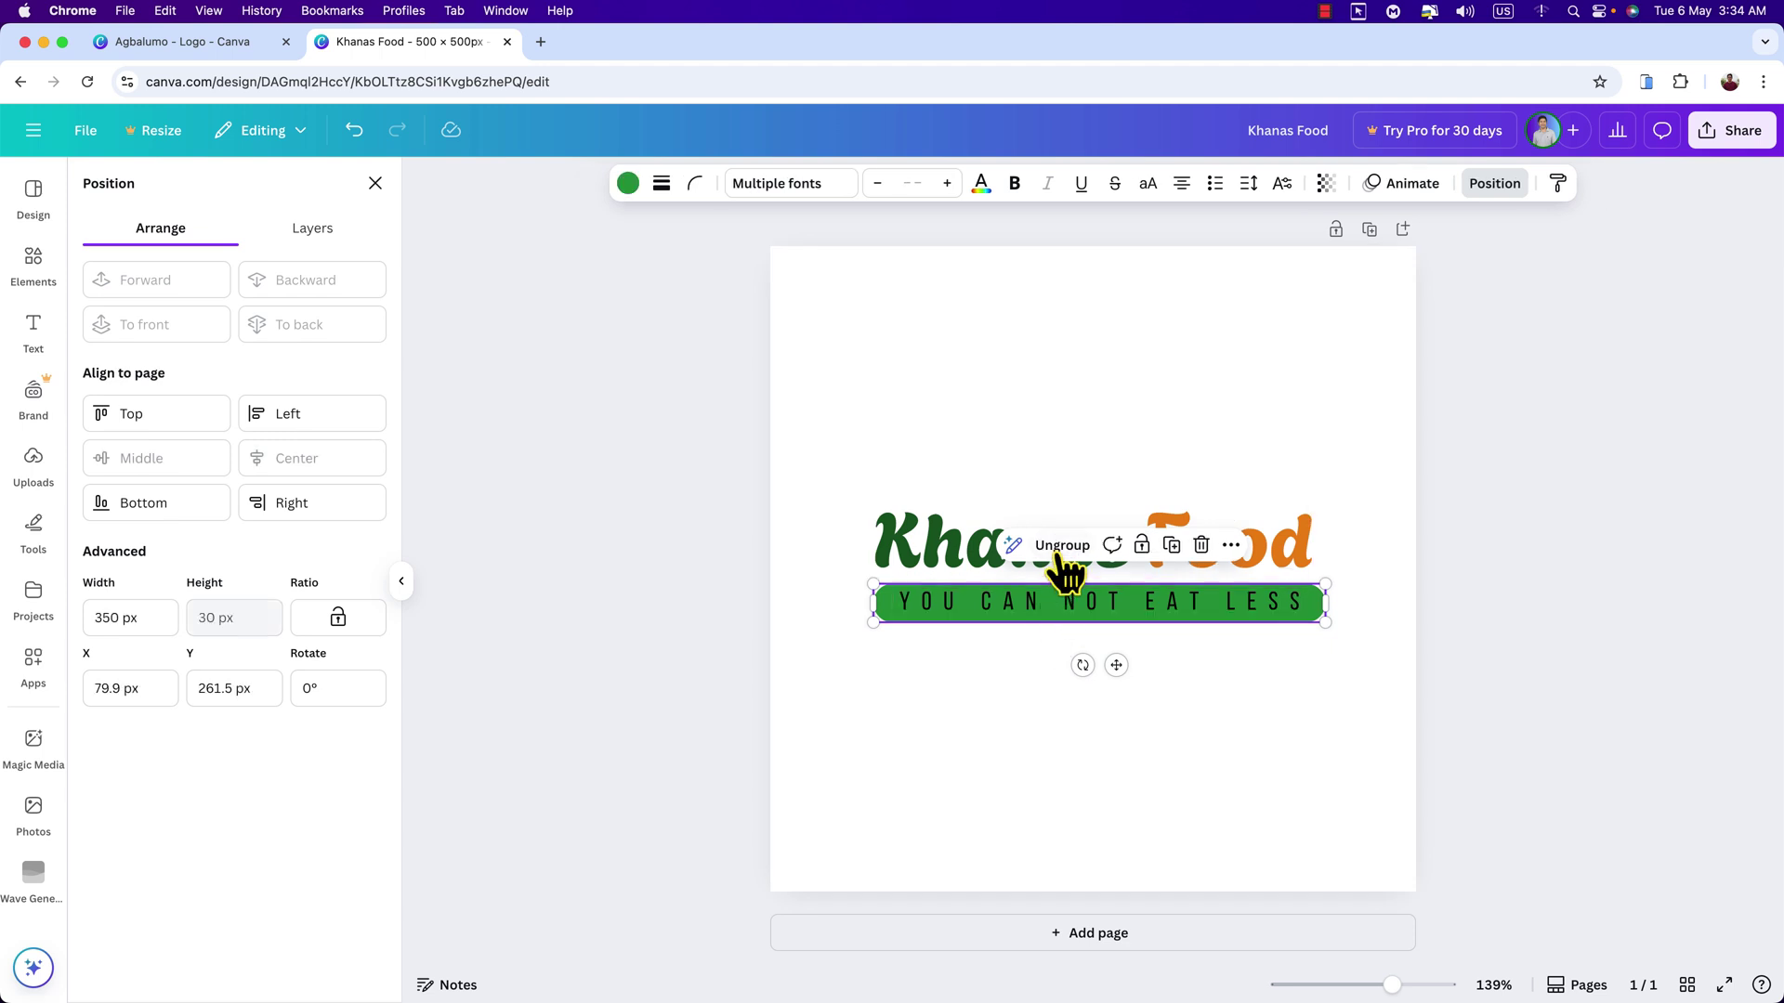
left_click(996, 866)
mouse_move(1073, 614)
left_mouse_down()
mouse_move(1075, 693)
mouse_move(1076, 606)
left_mouse_up()
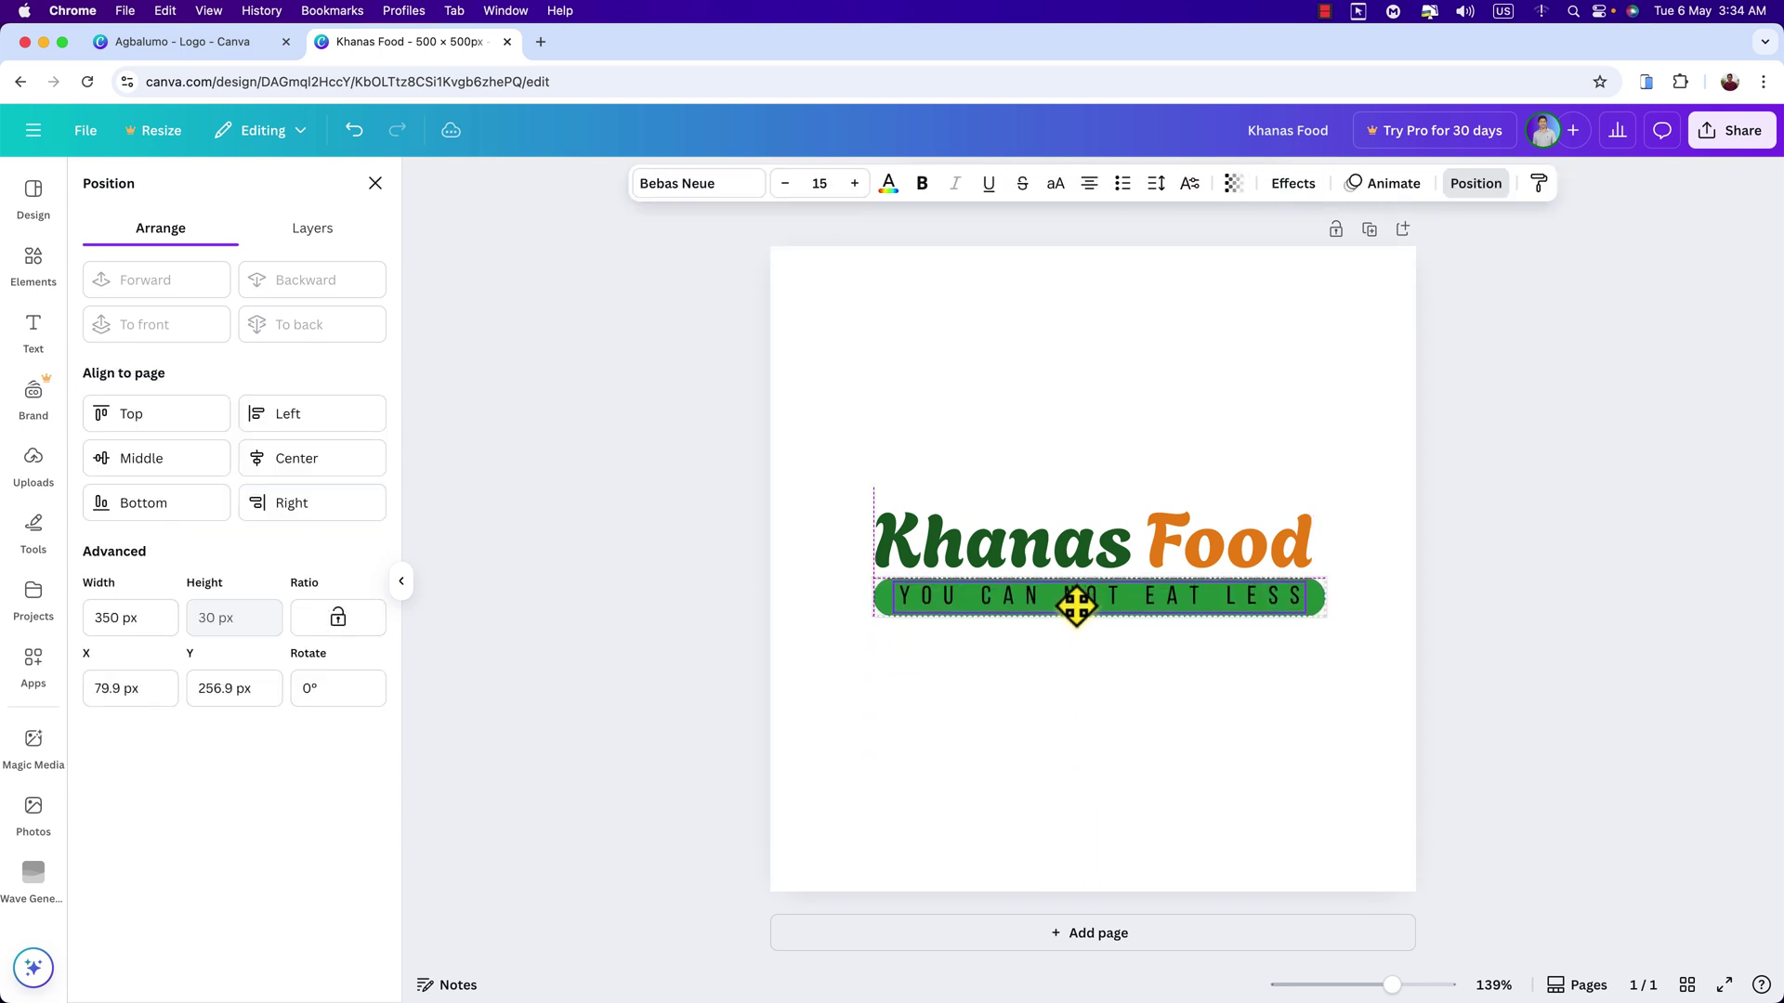
left_click(1042, 678)
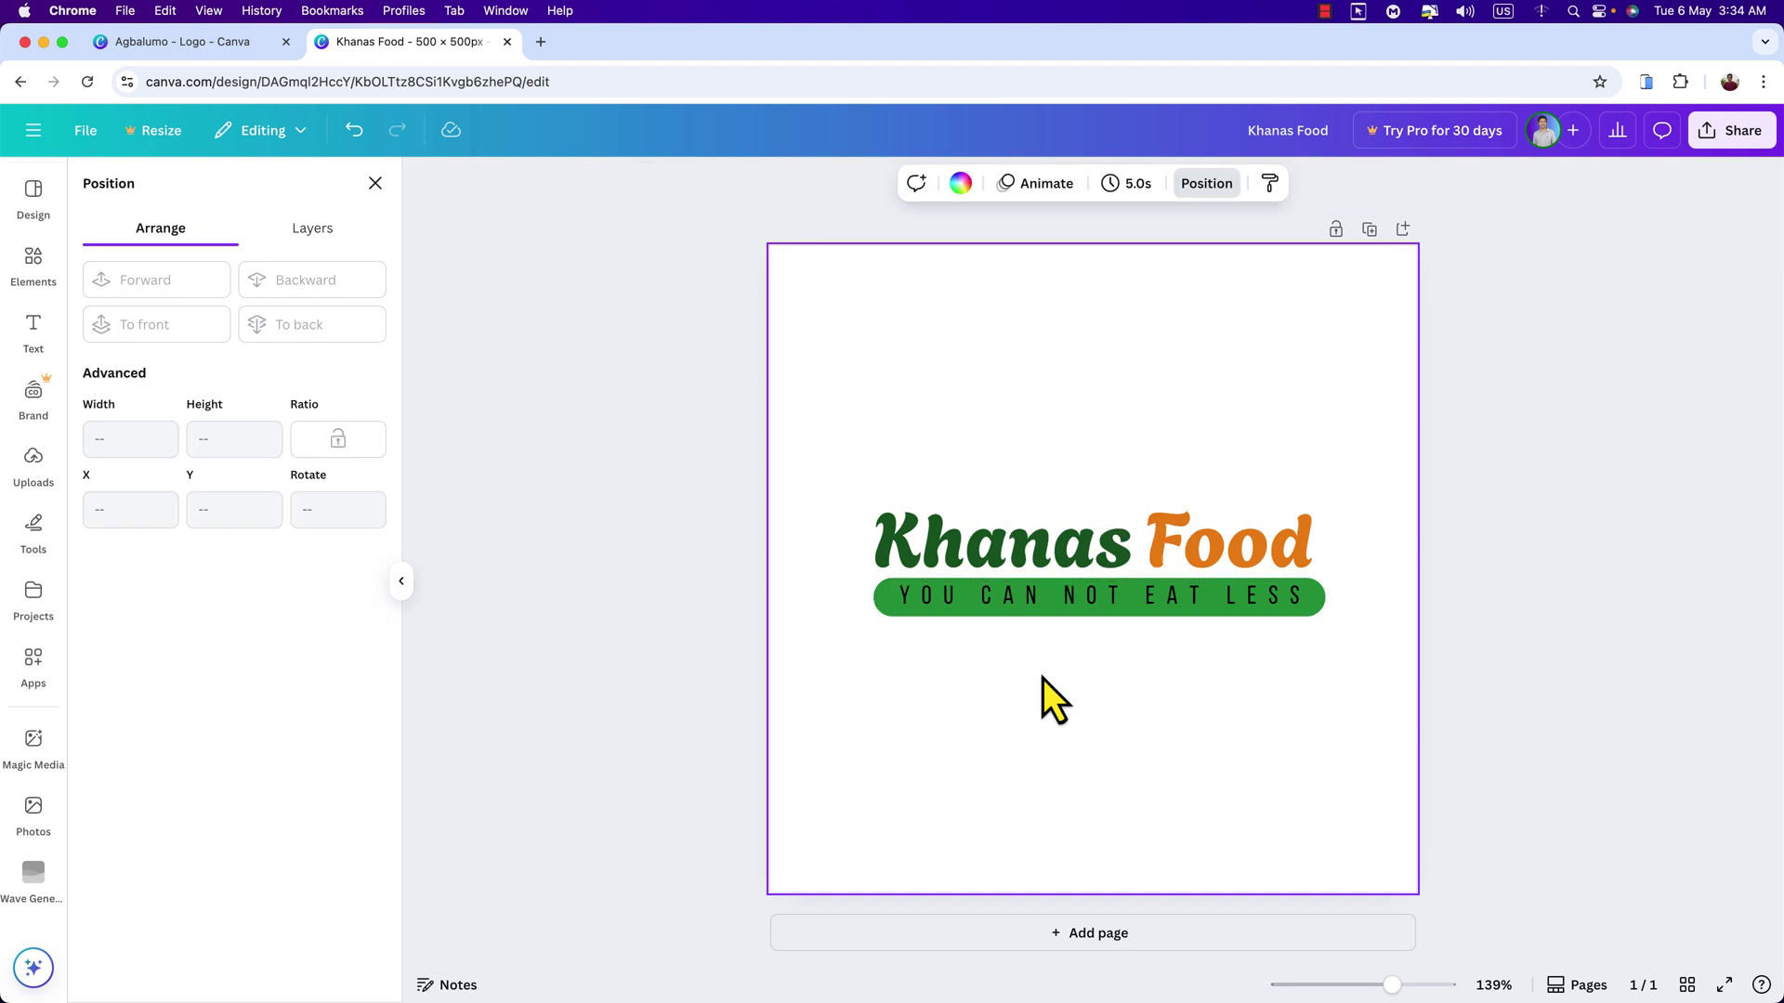
Ungroup the tagline text and the green bar
left_click(1075, 617)
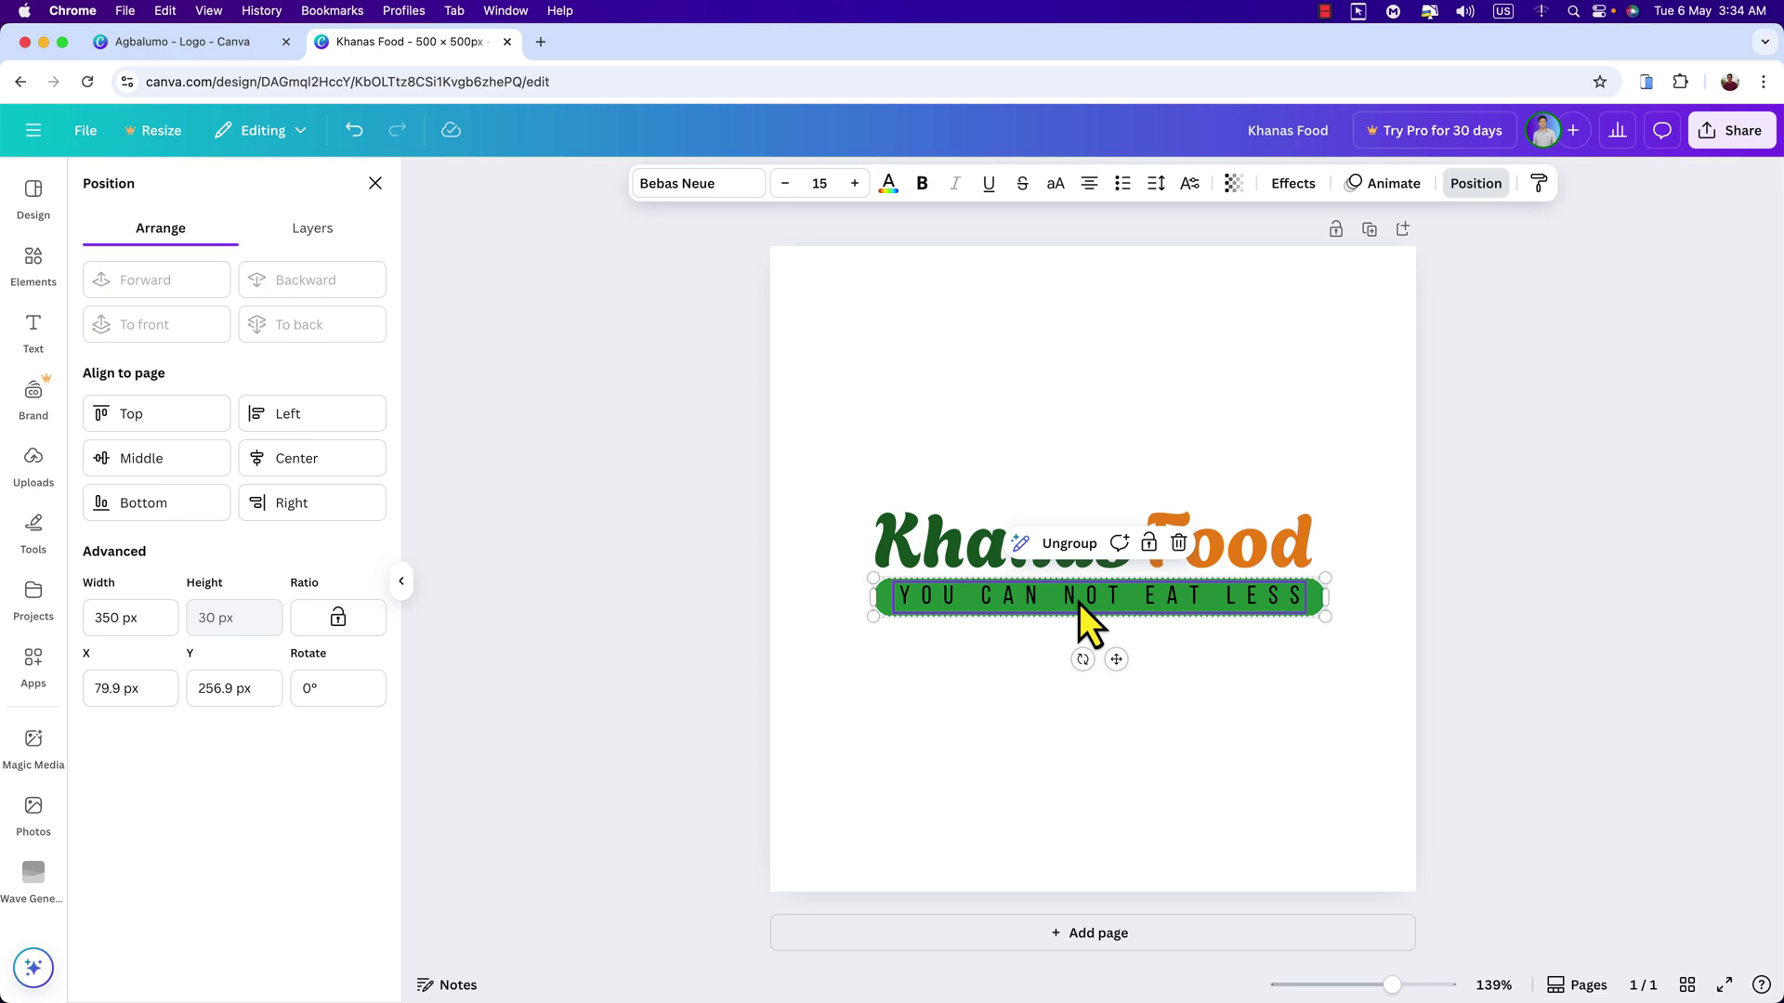
left_click(1073, 567, "shift")
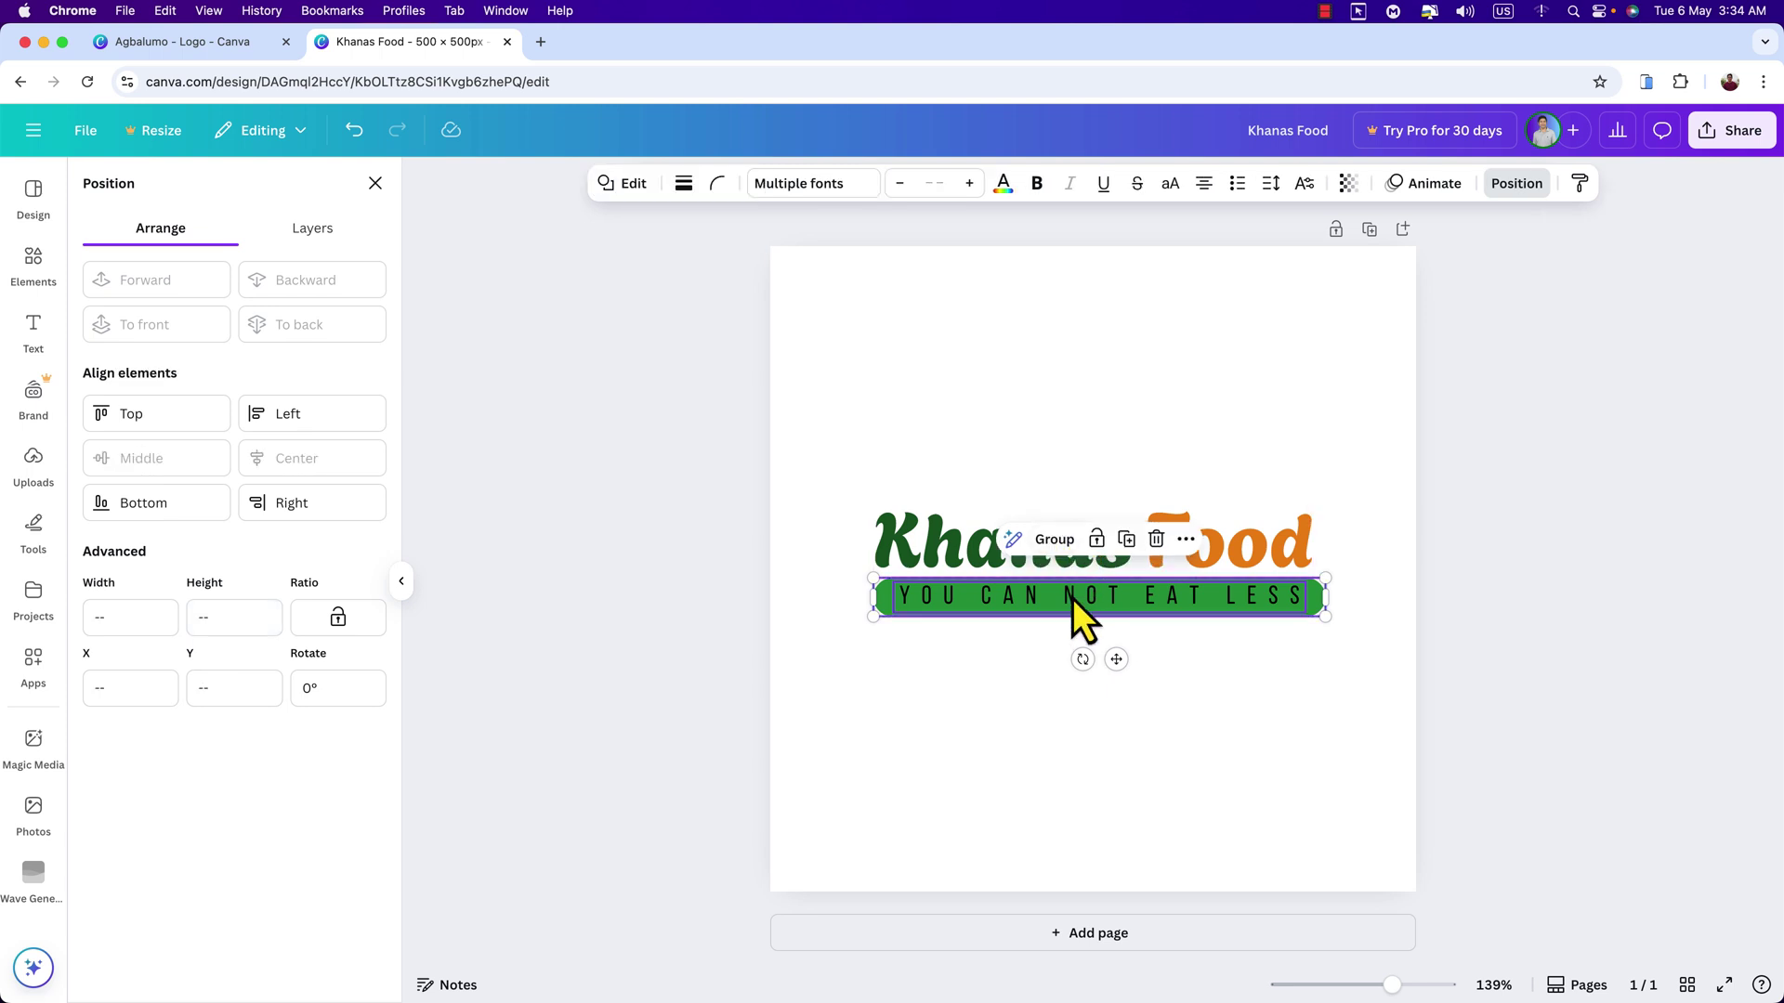
left_click(1493, 185)
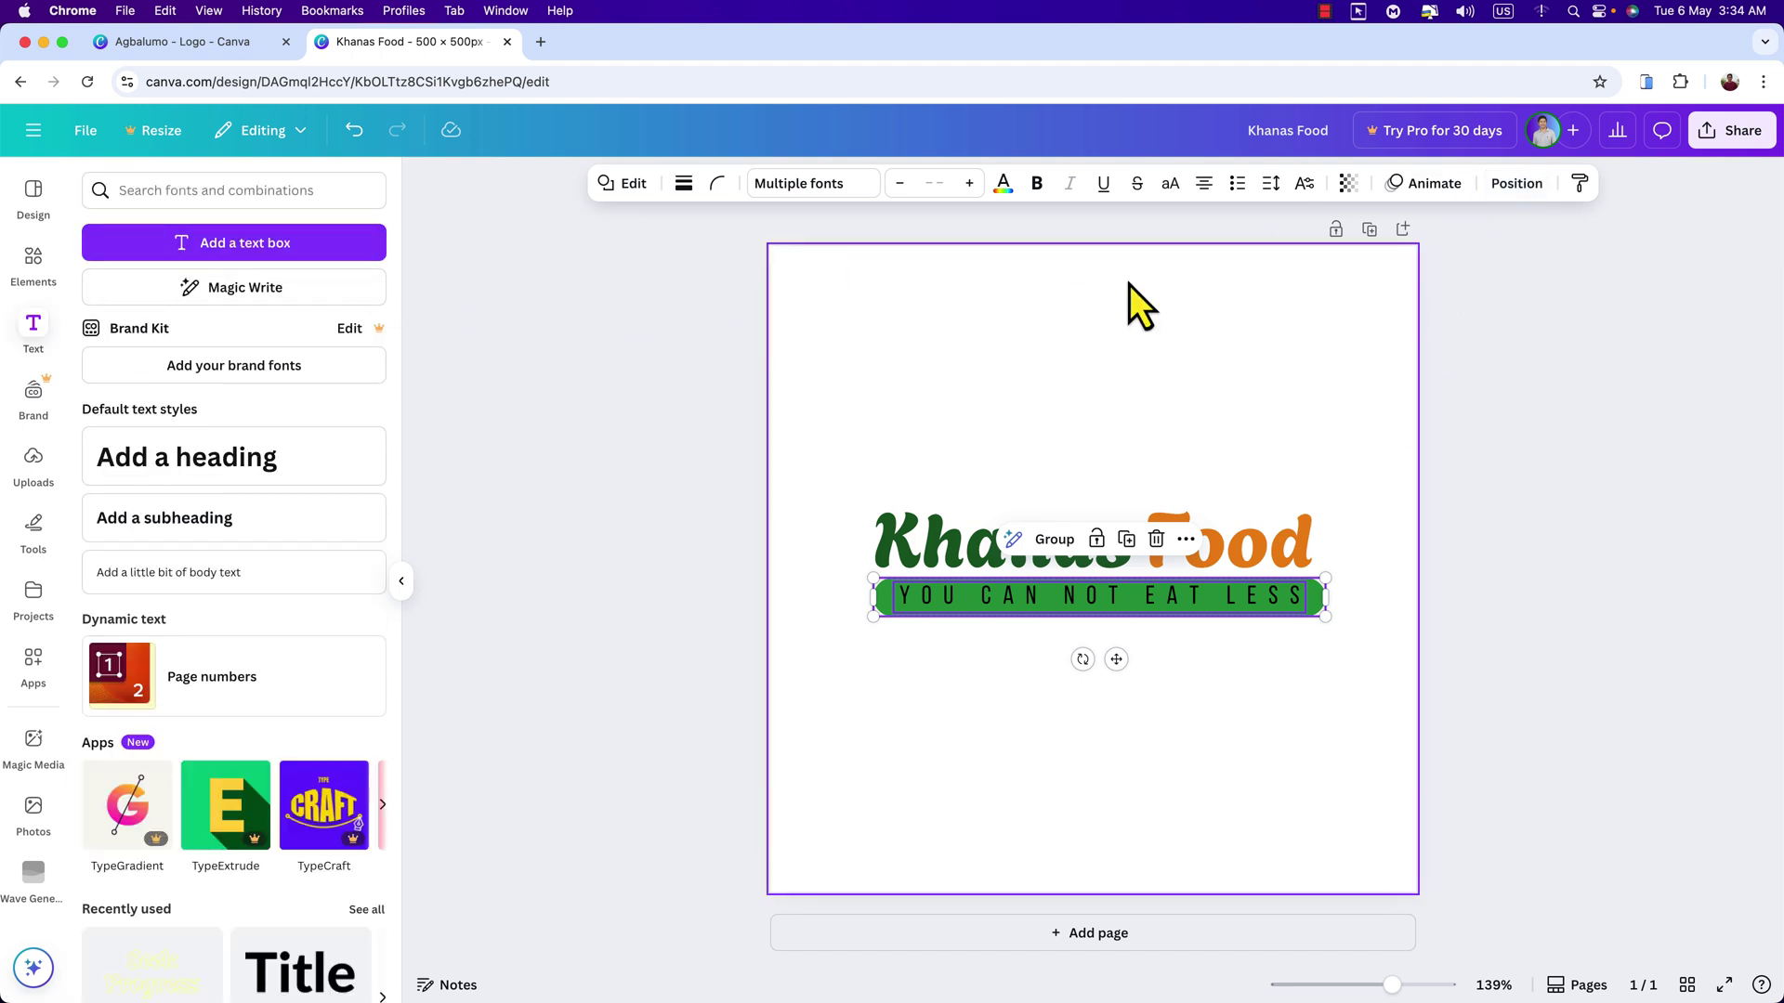
Select only the tagline text YOU CAN NOT EAT LESS and recolor it white
left_click(1522, 188)
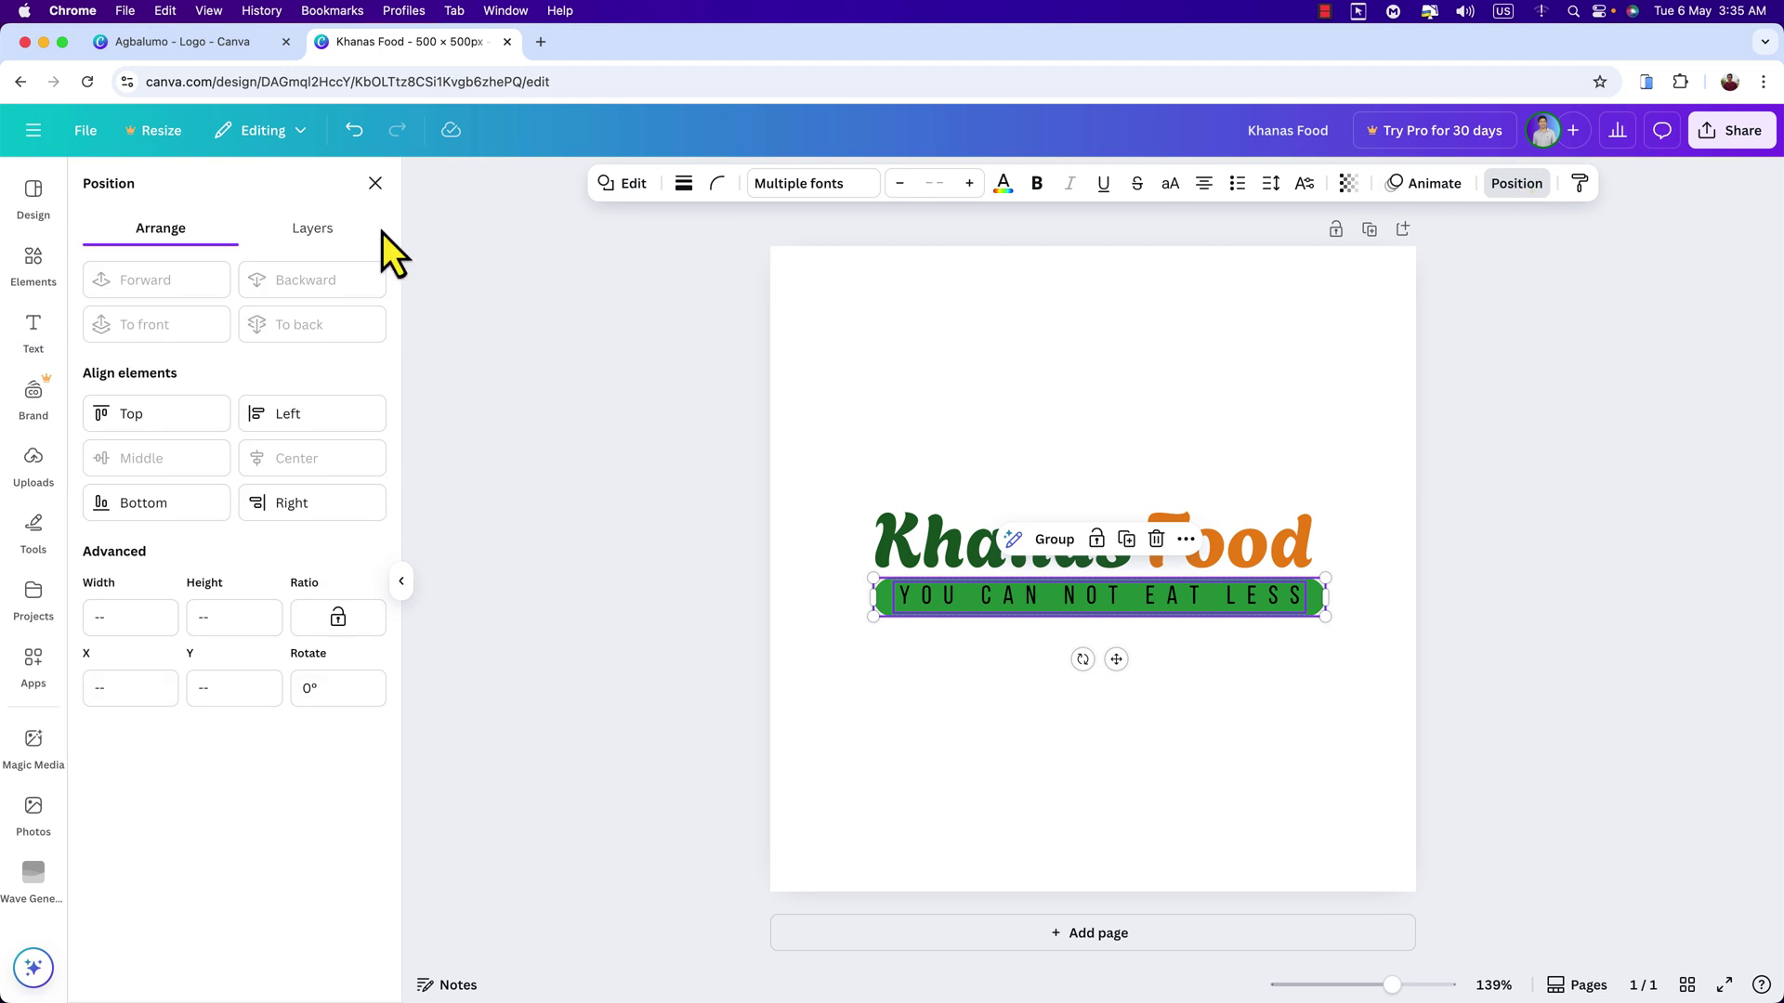
left_click(316, 232)
left_click(299, 401)
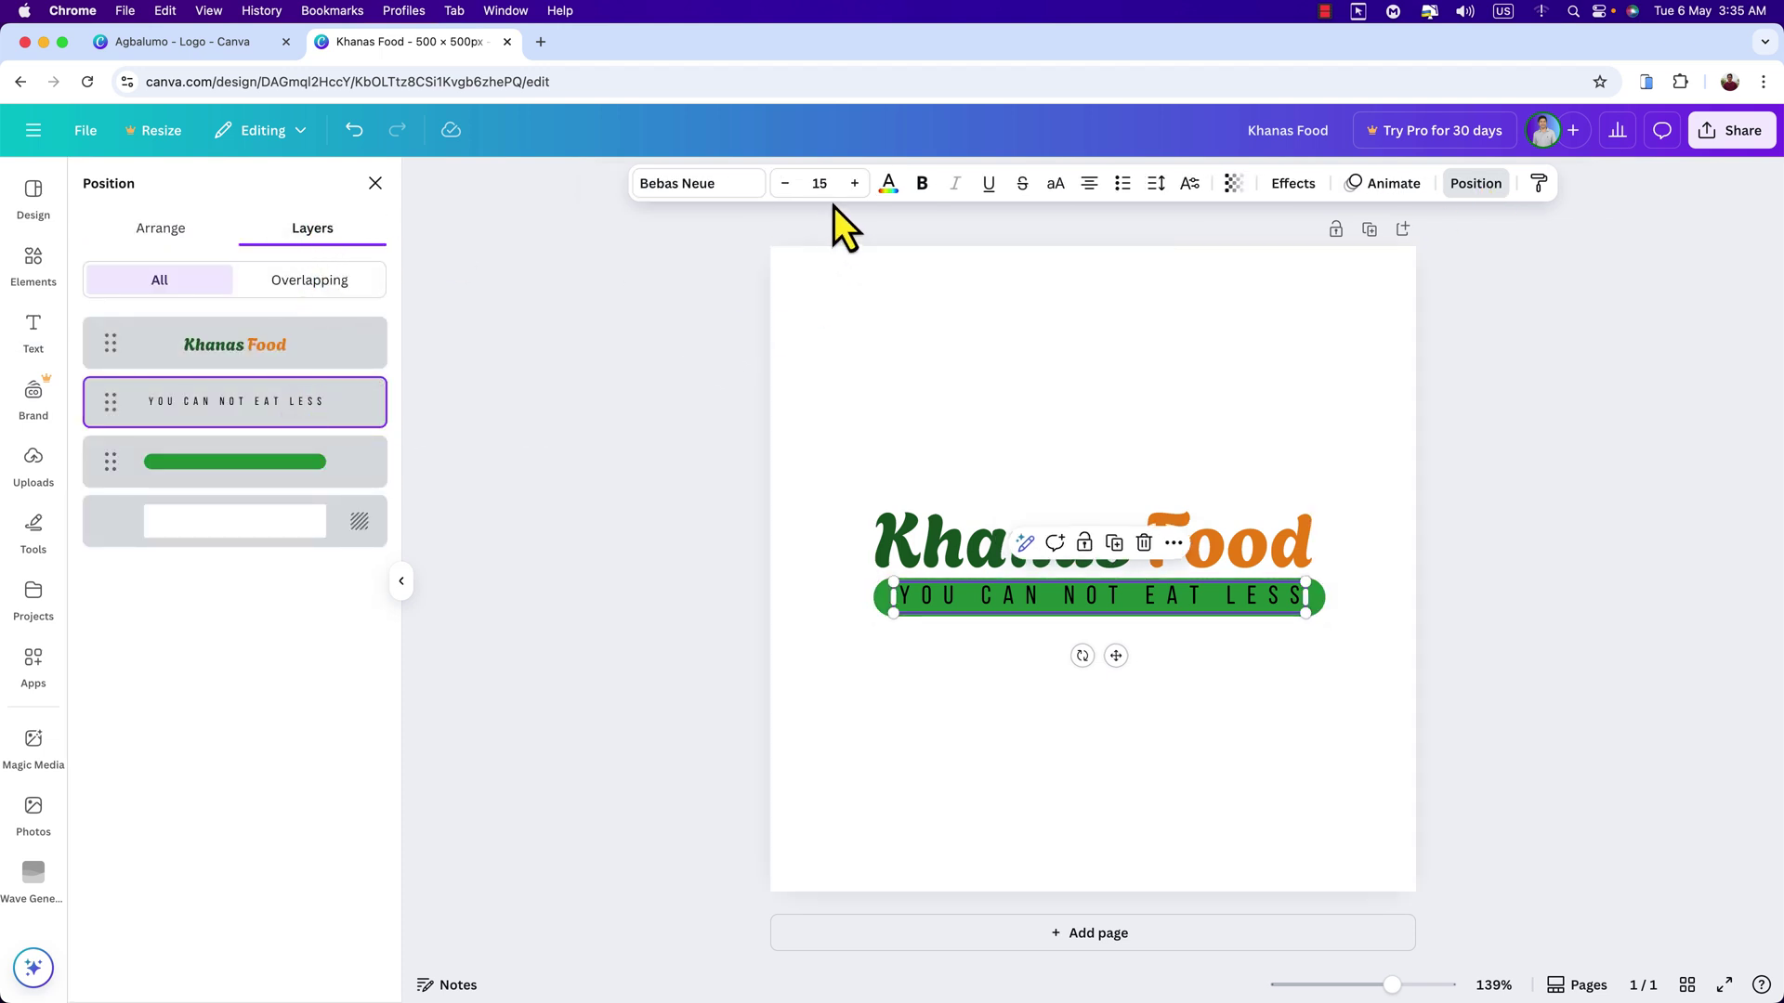
left_click(888, 185)
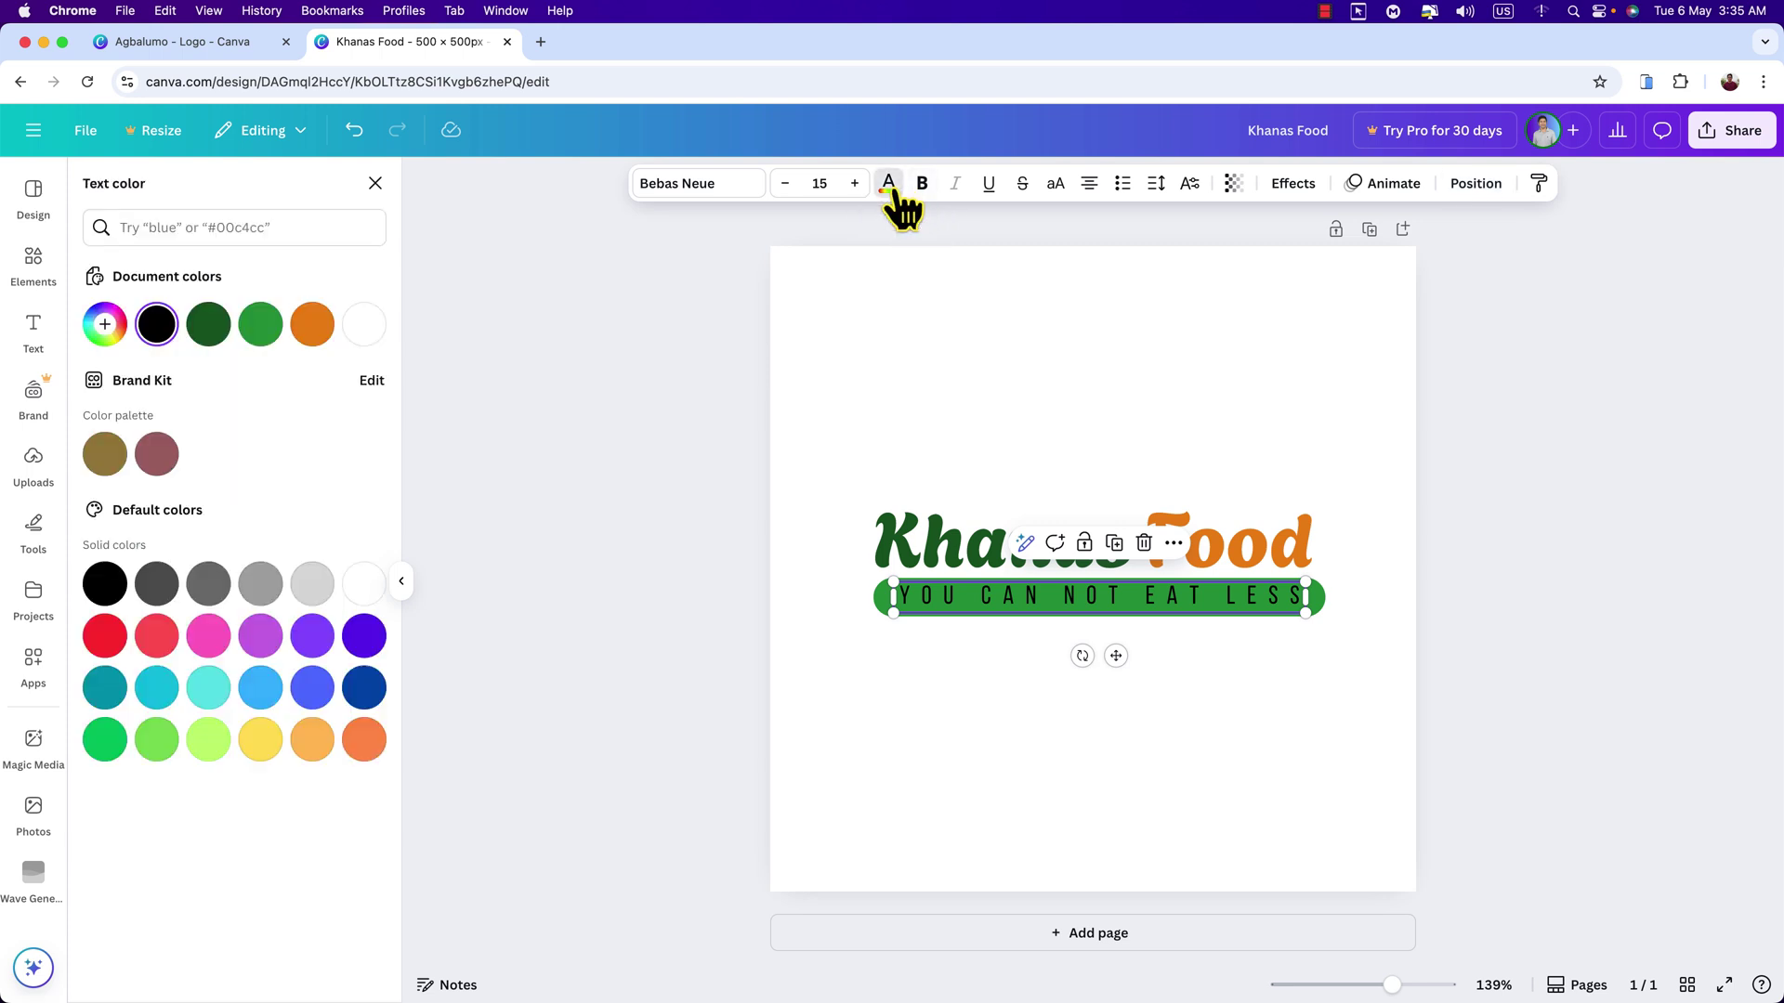
left_click(358, 327)
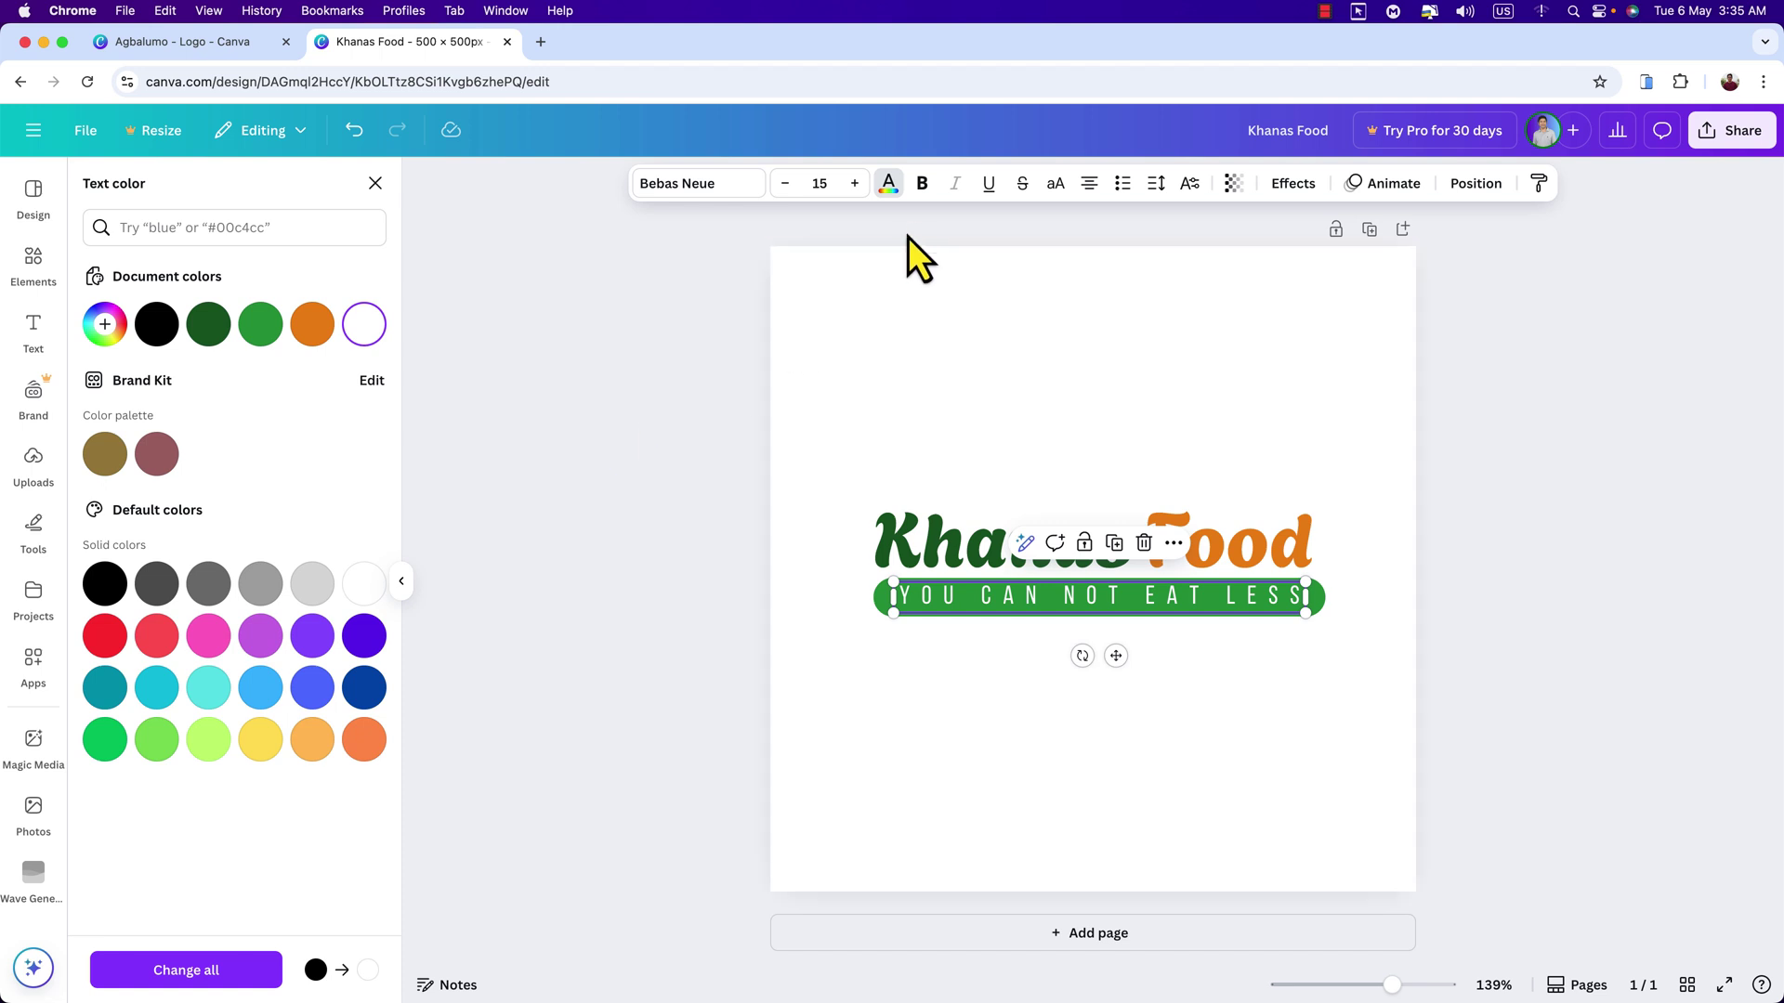
Make the tagline text bold and widen its text box slightly so it fits on one line
left_click(922, 188)
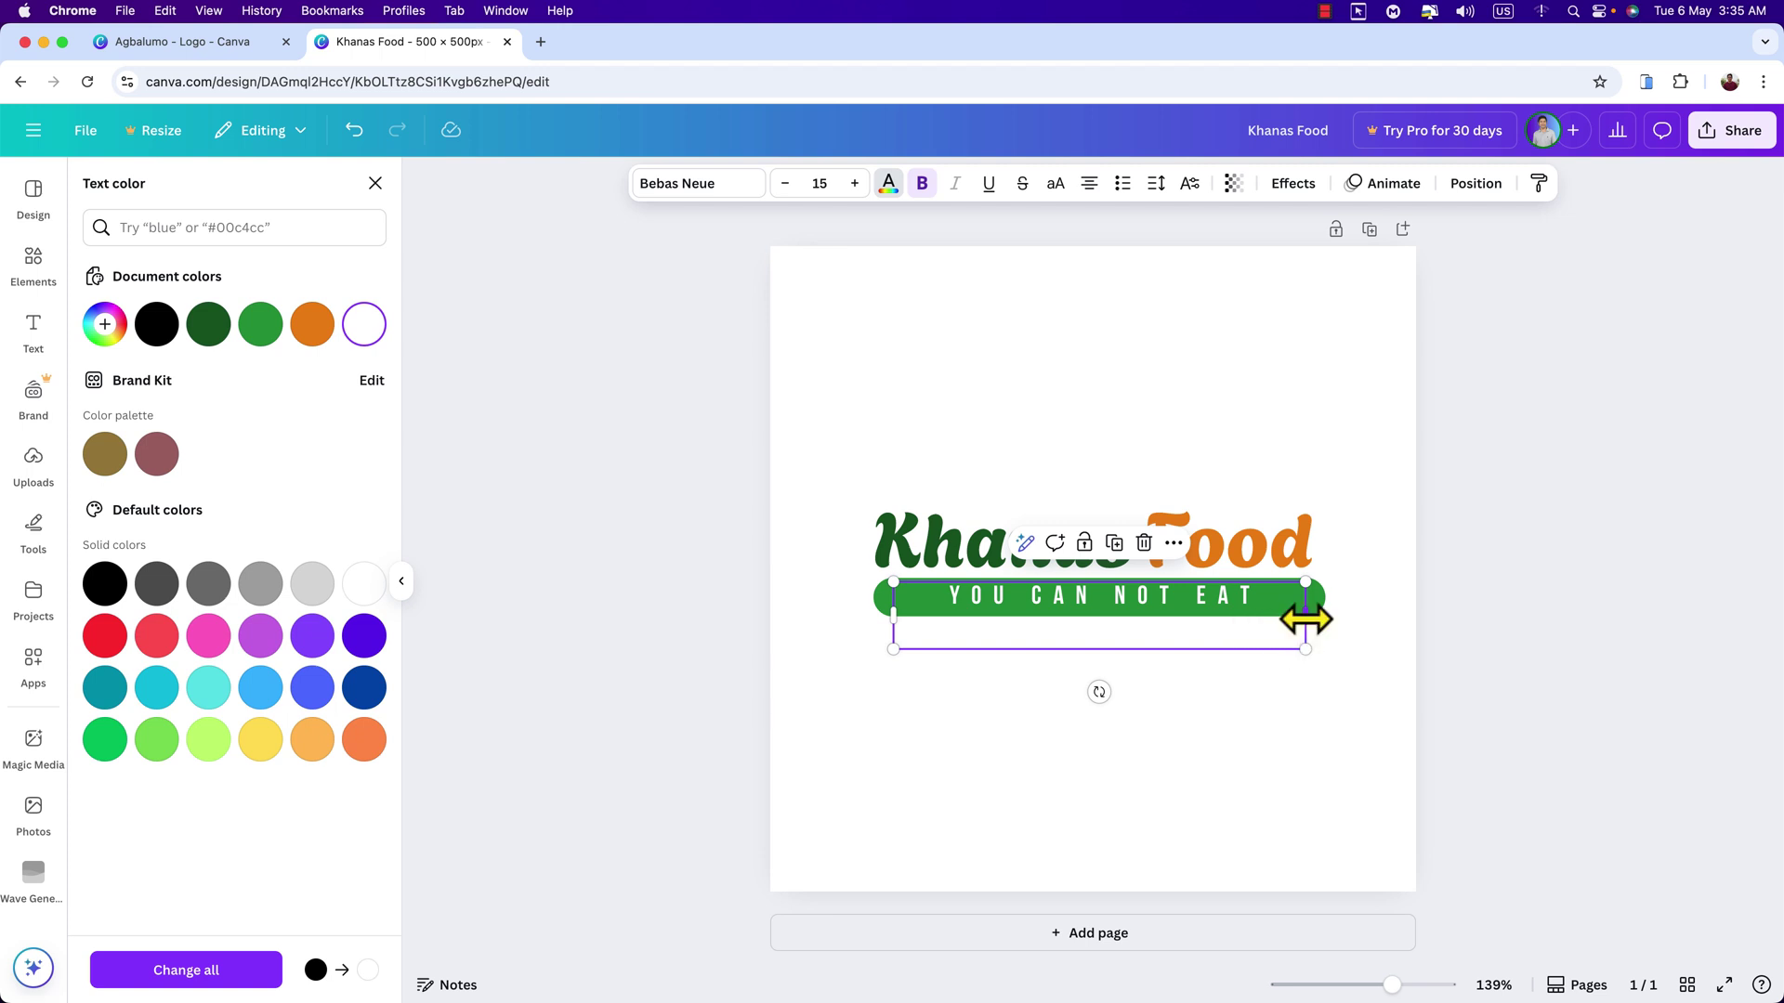
left_click_drag(1306, 619, 1318, 616)
left_click(1301, 680)
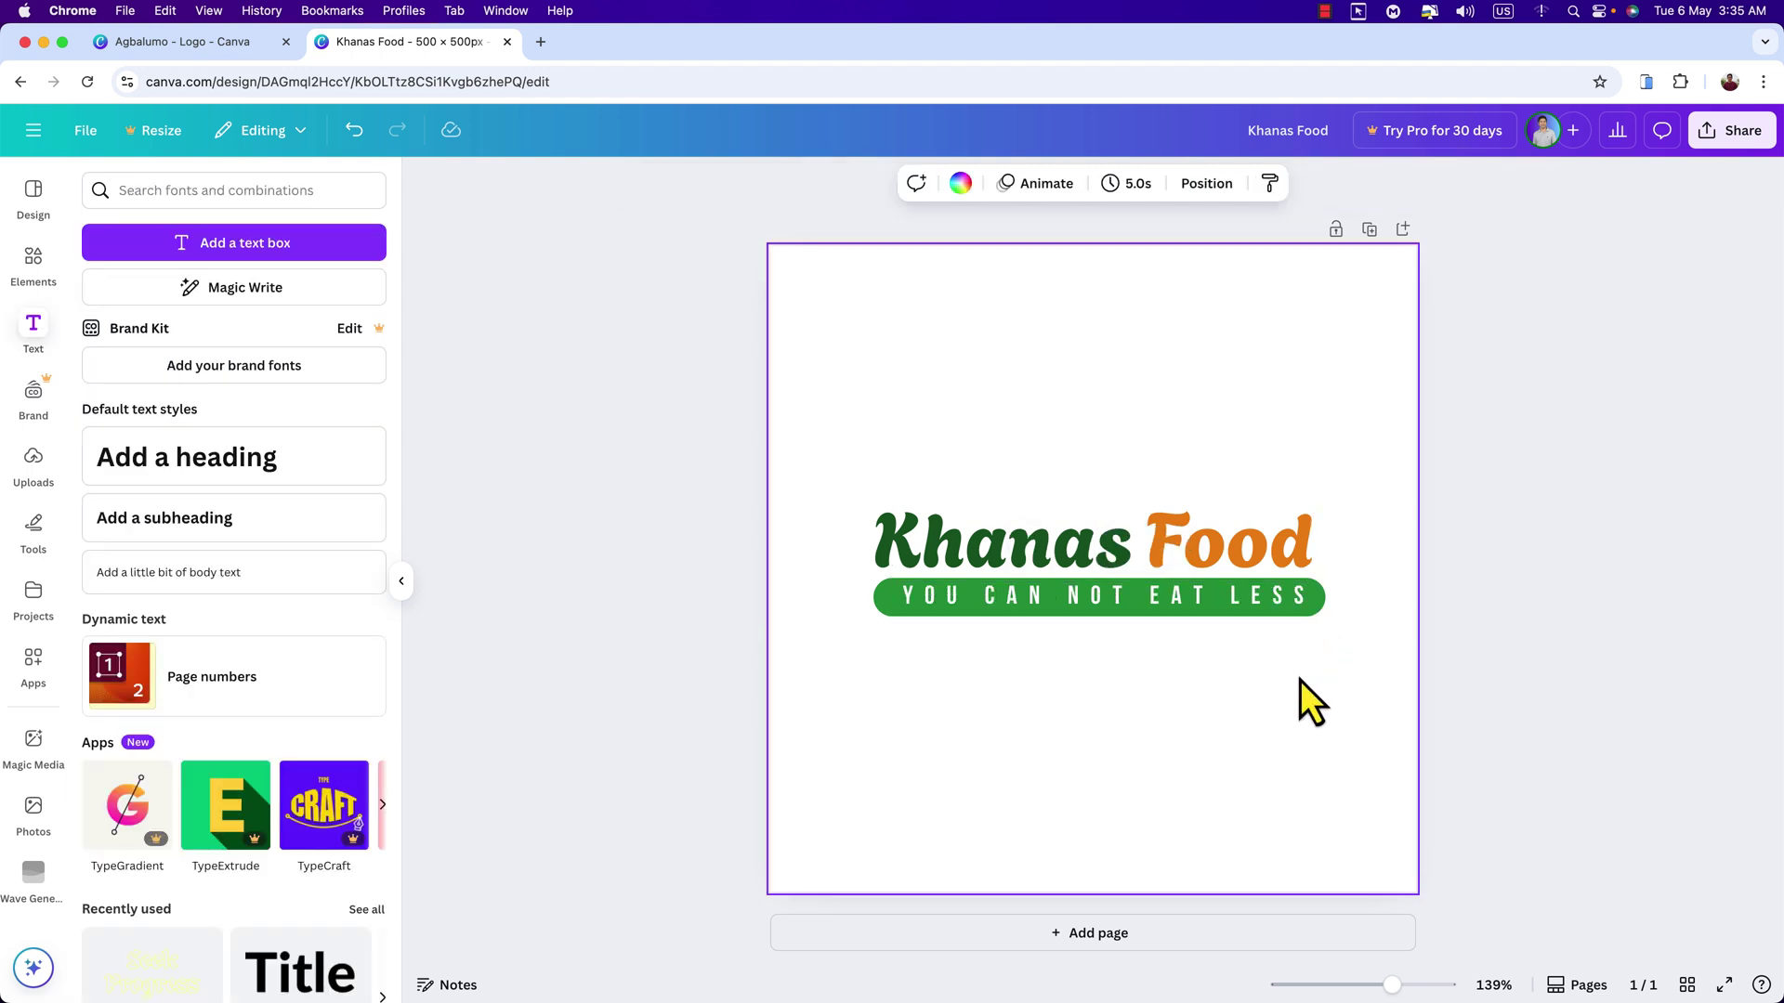
Nudge the tagline text down slightly so it sits vertically centred on the green bar
left_click(1283, 615)
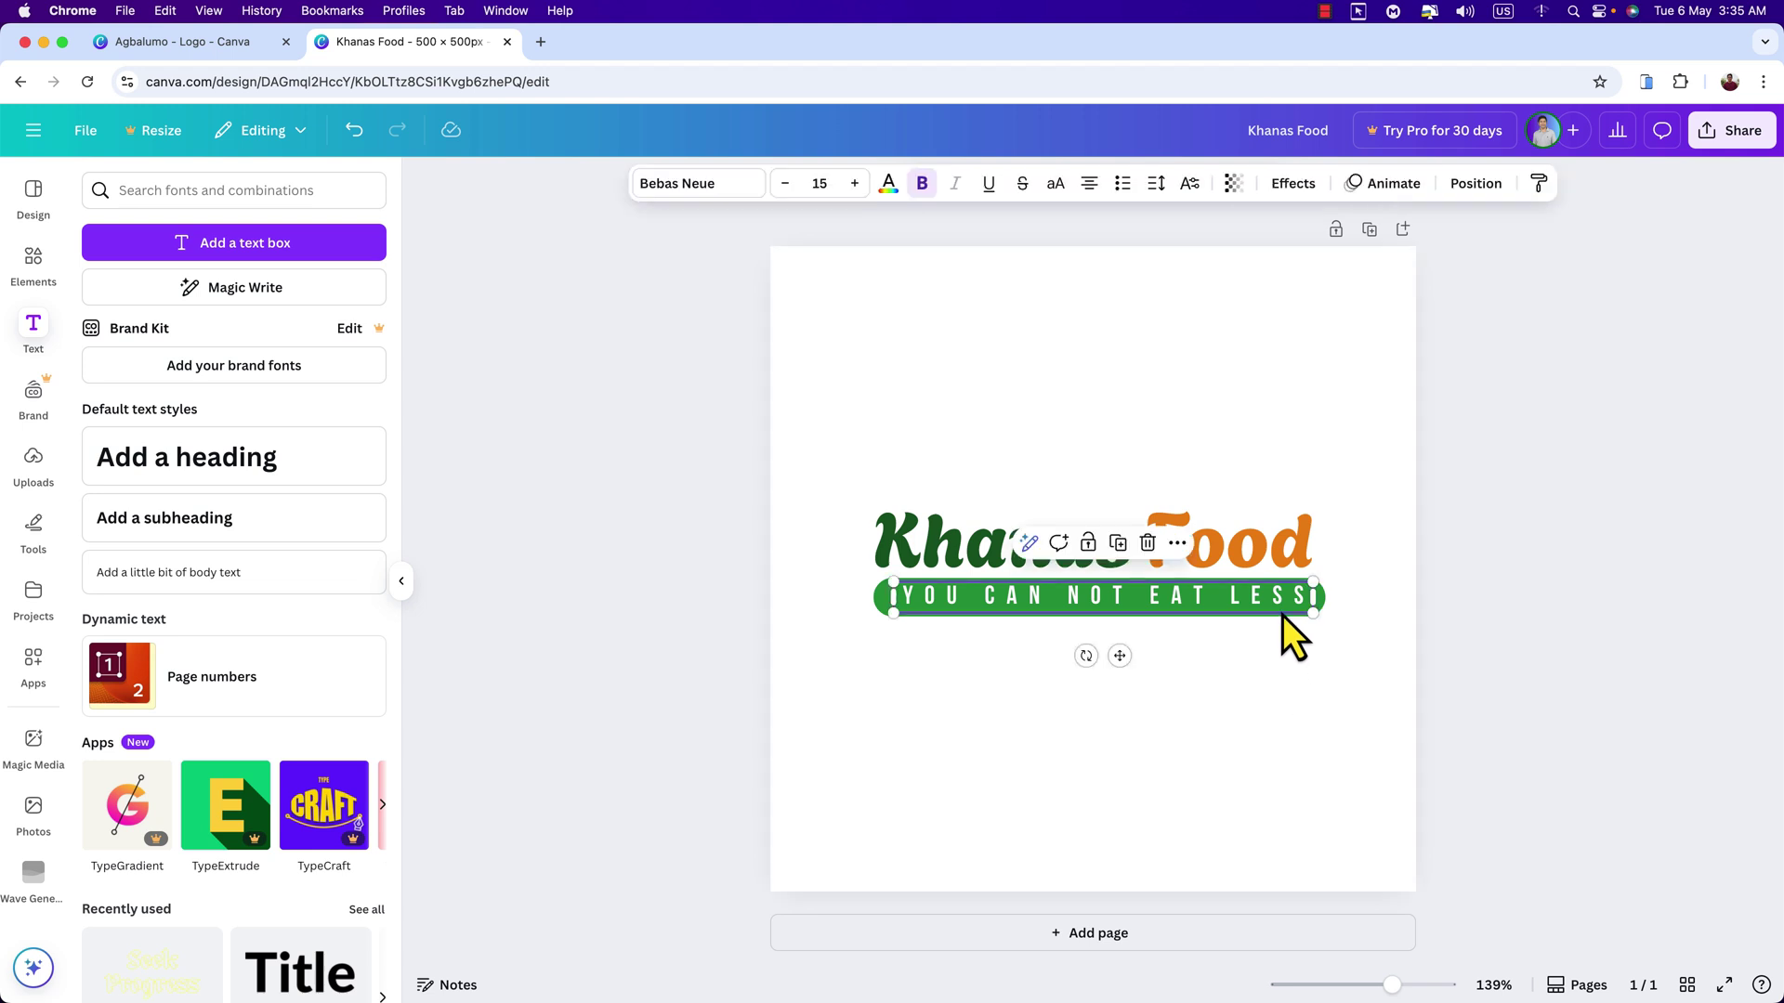
key("Down")
key("Down")
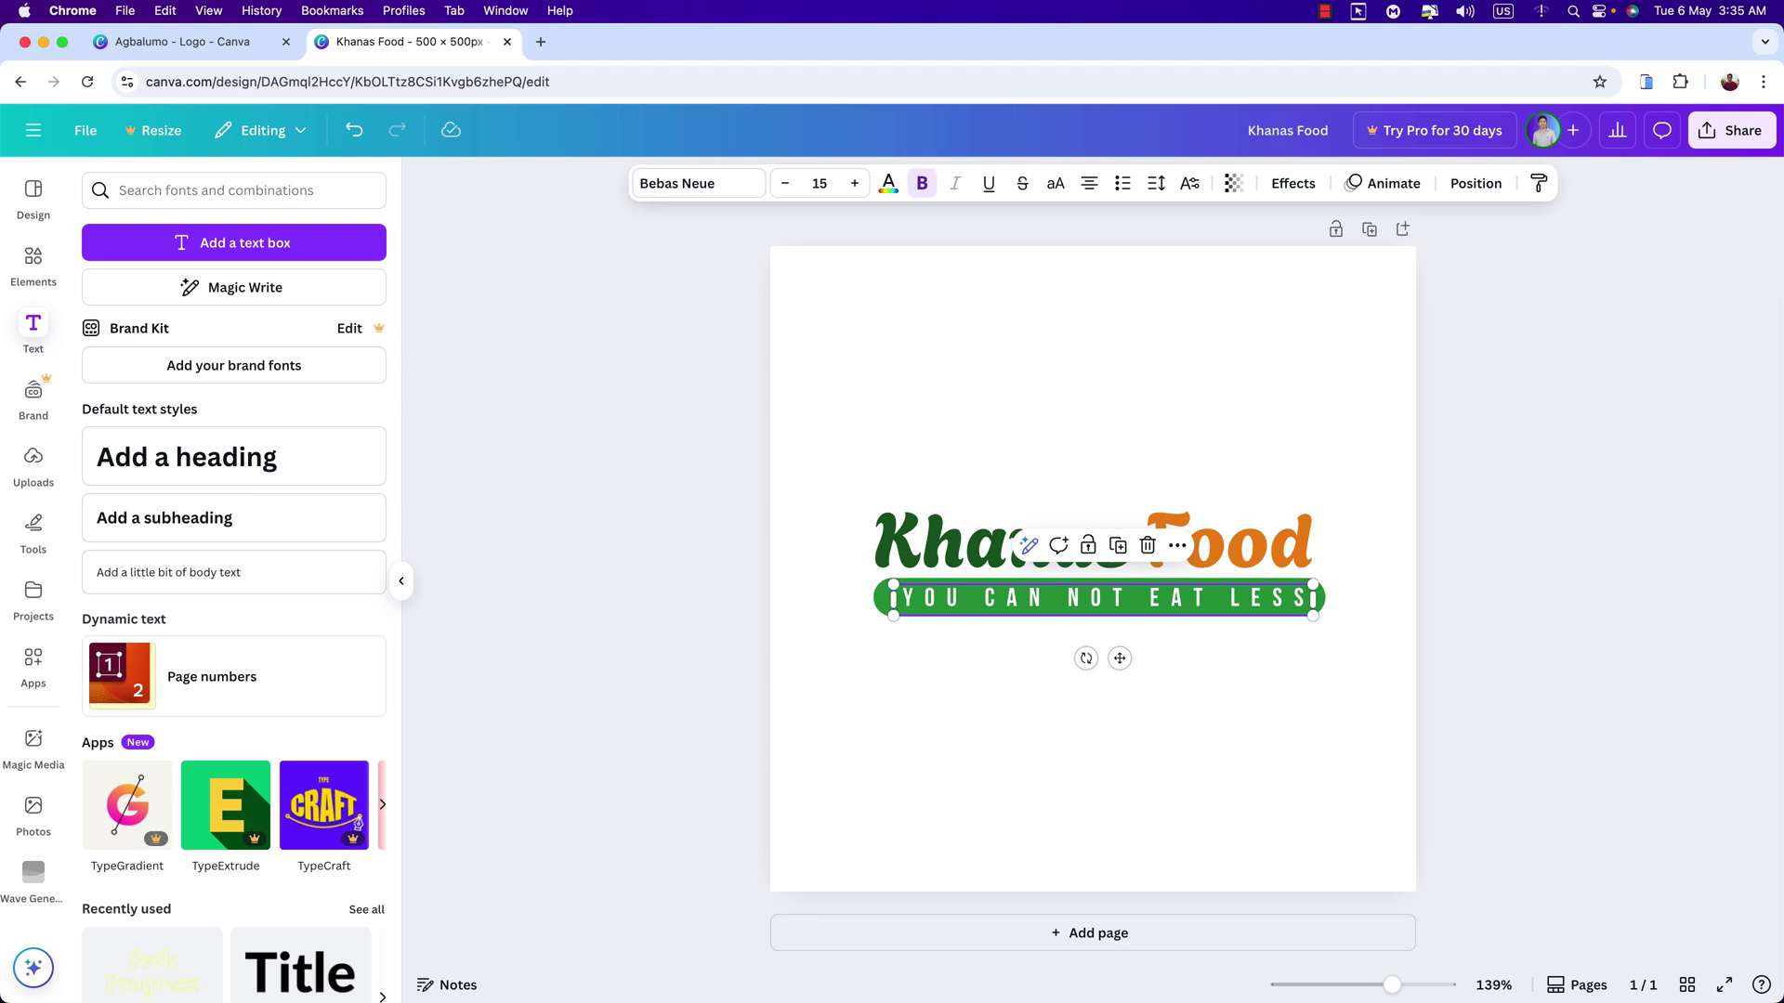
left_click(1268, 676)
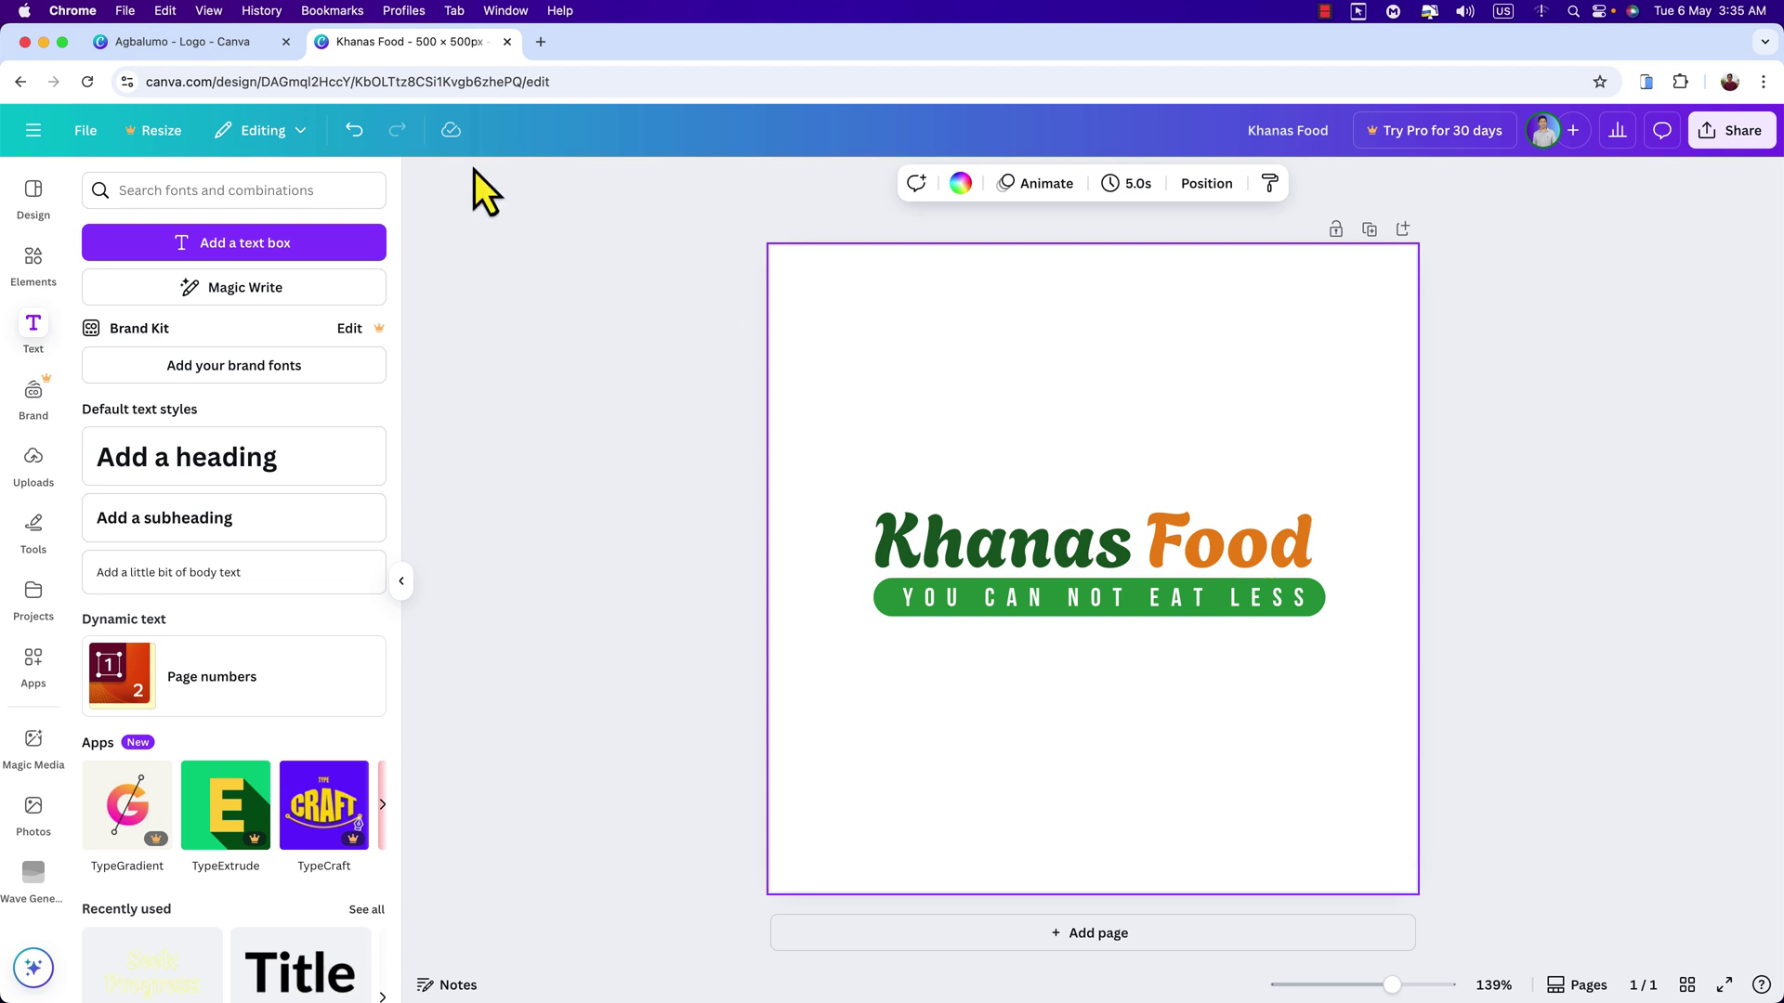
Check the fruit artwork in the reference logo design, and search elements in the Khanas Food design for "orange slice" graphics
left_click(172, 44)
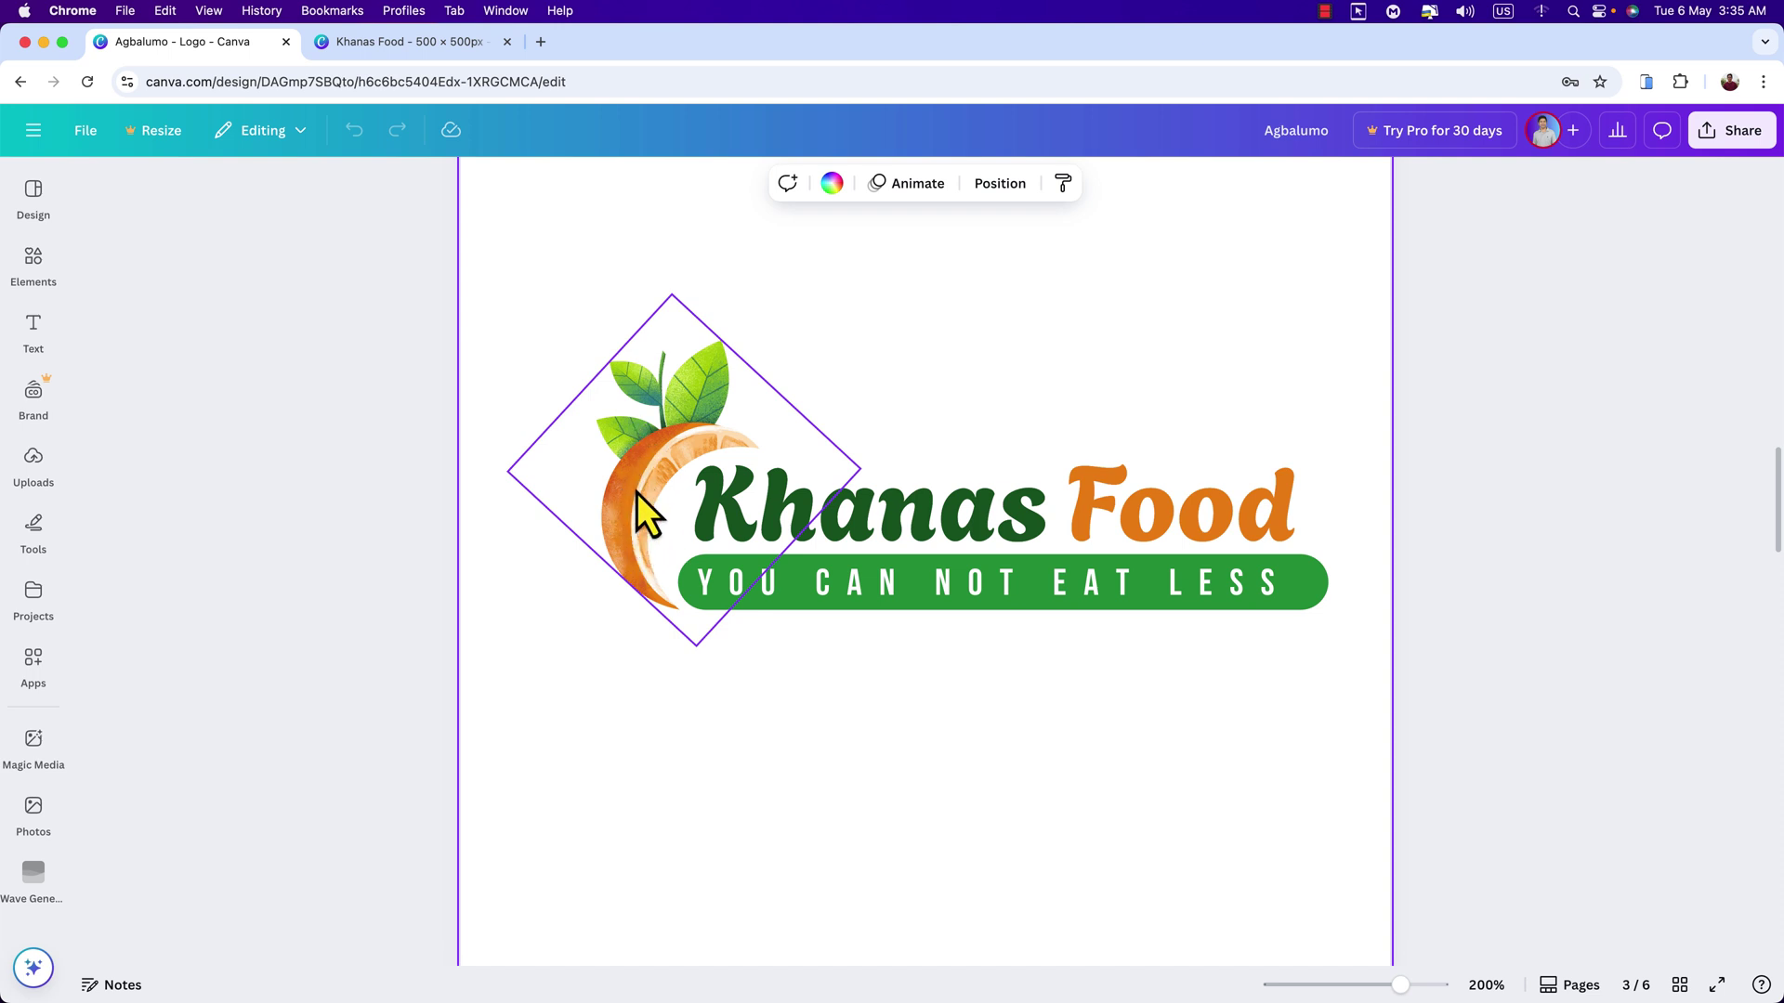
left_click(442, 53)
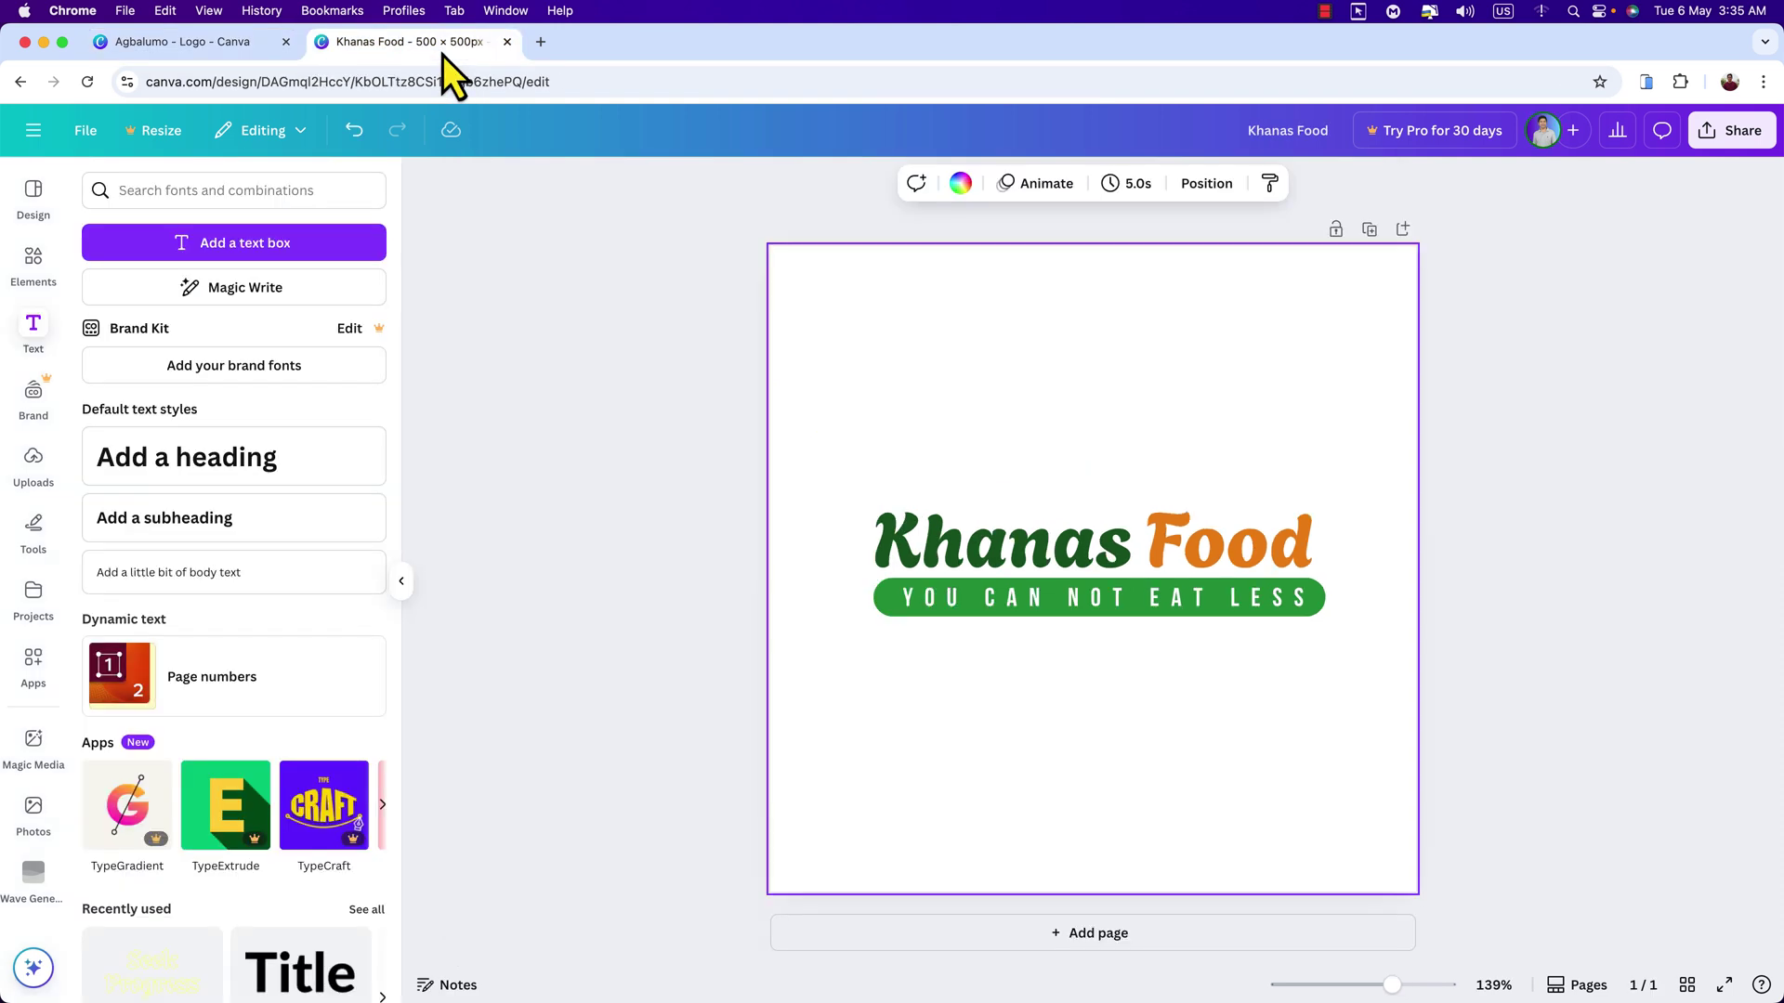
left_click(54, 264)
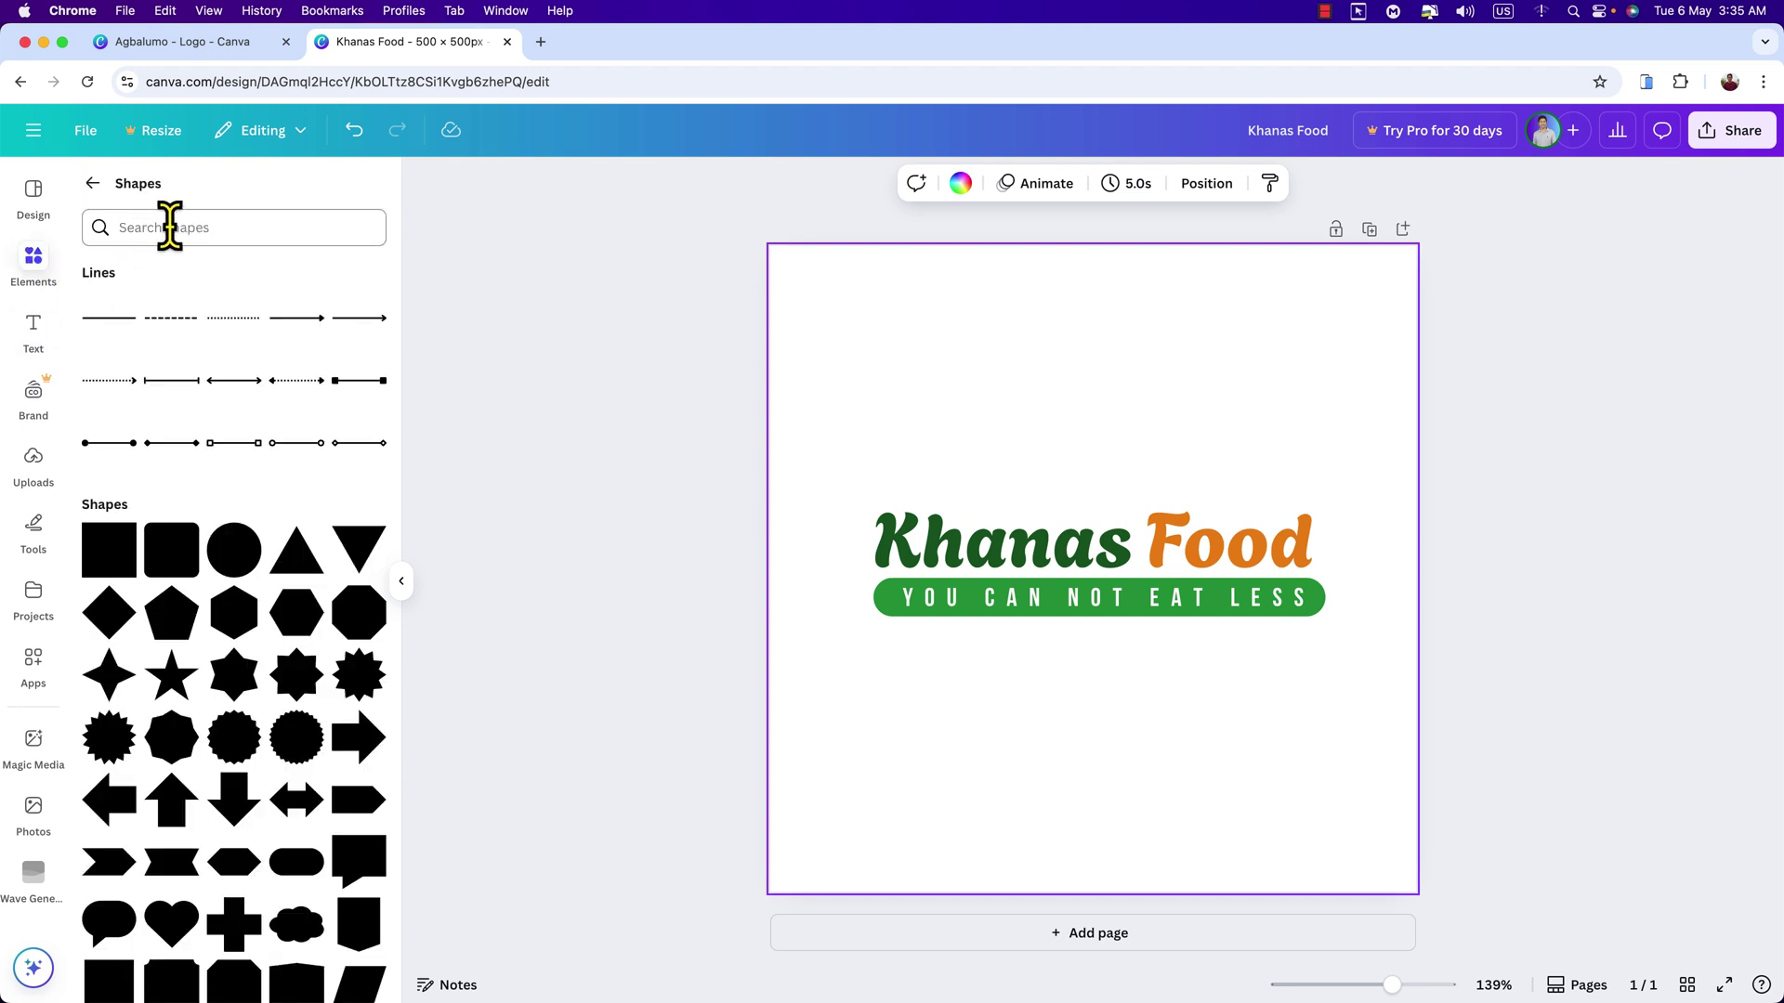
left_click(91, 184)
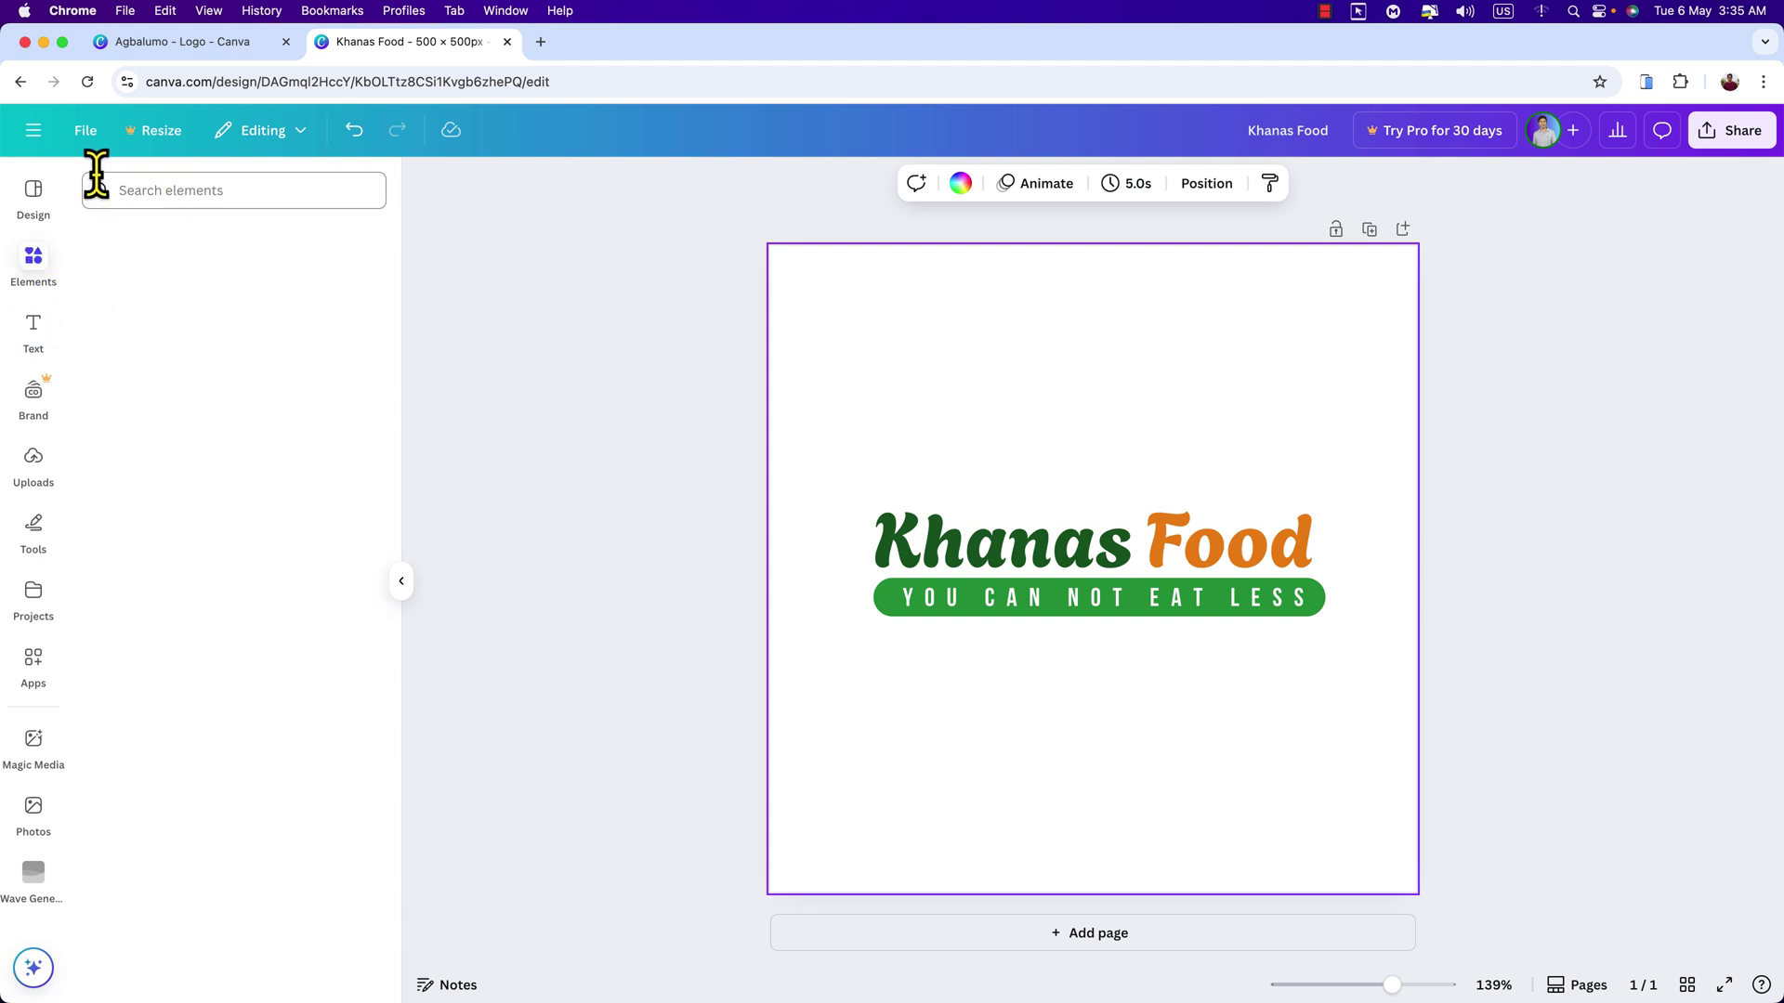
left_click(178, 190)
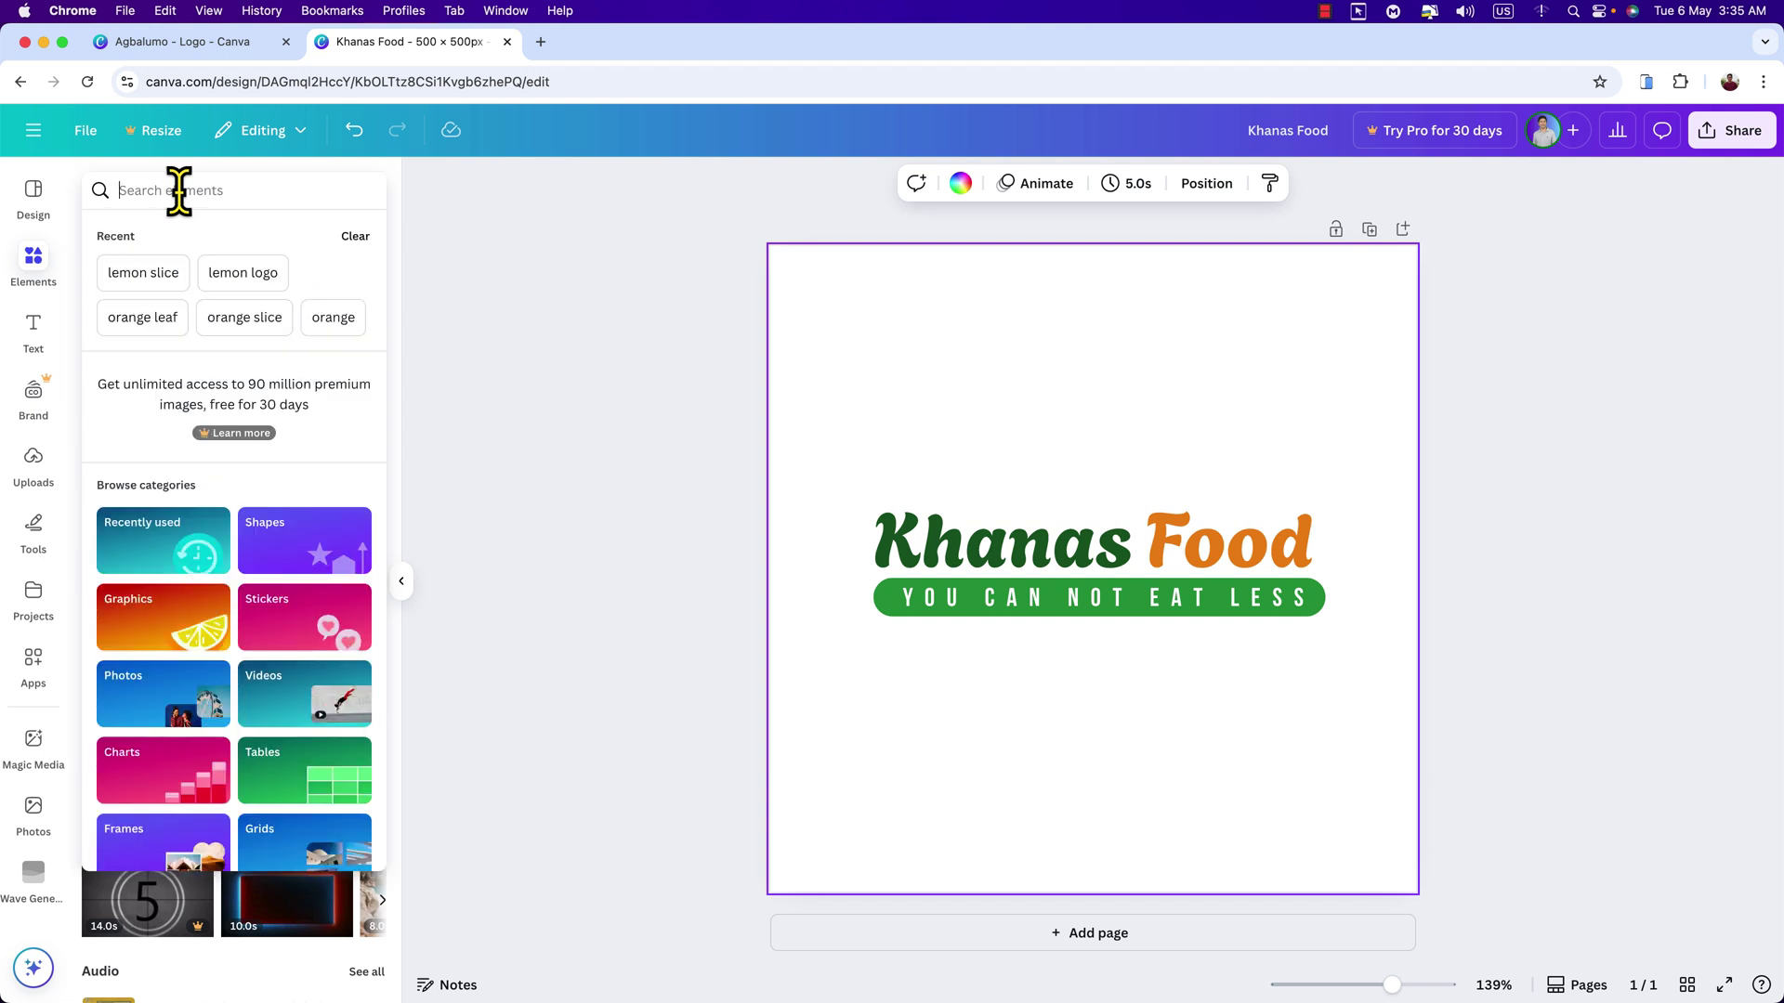
left_click(235, 319)
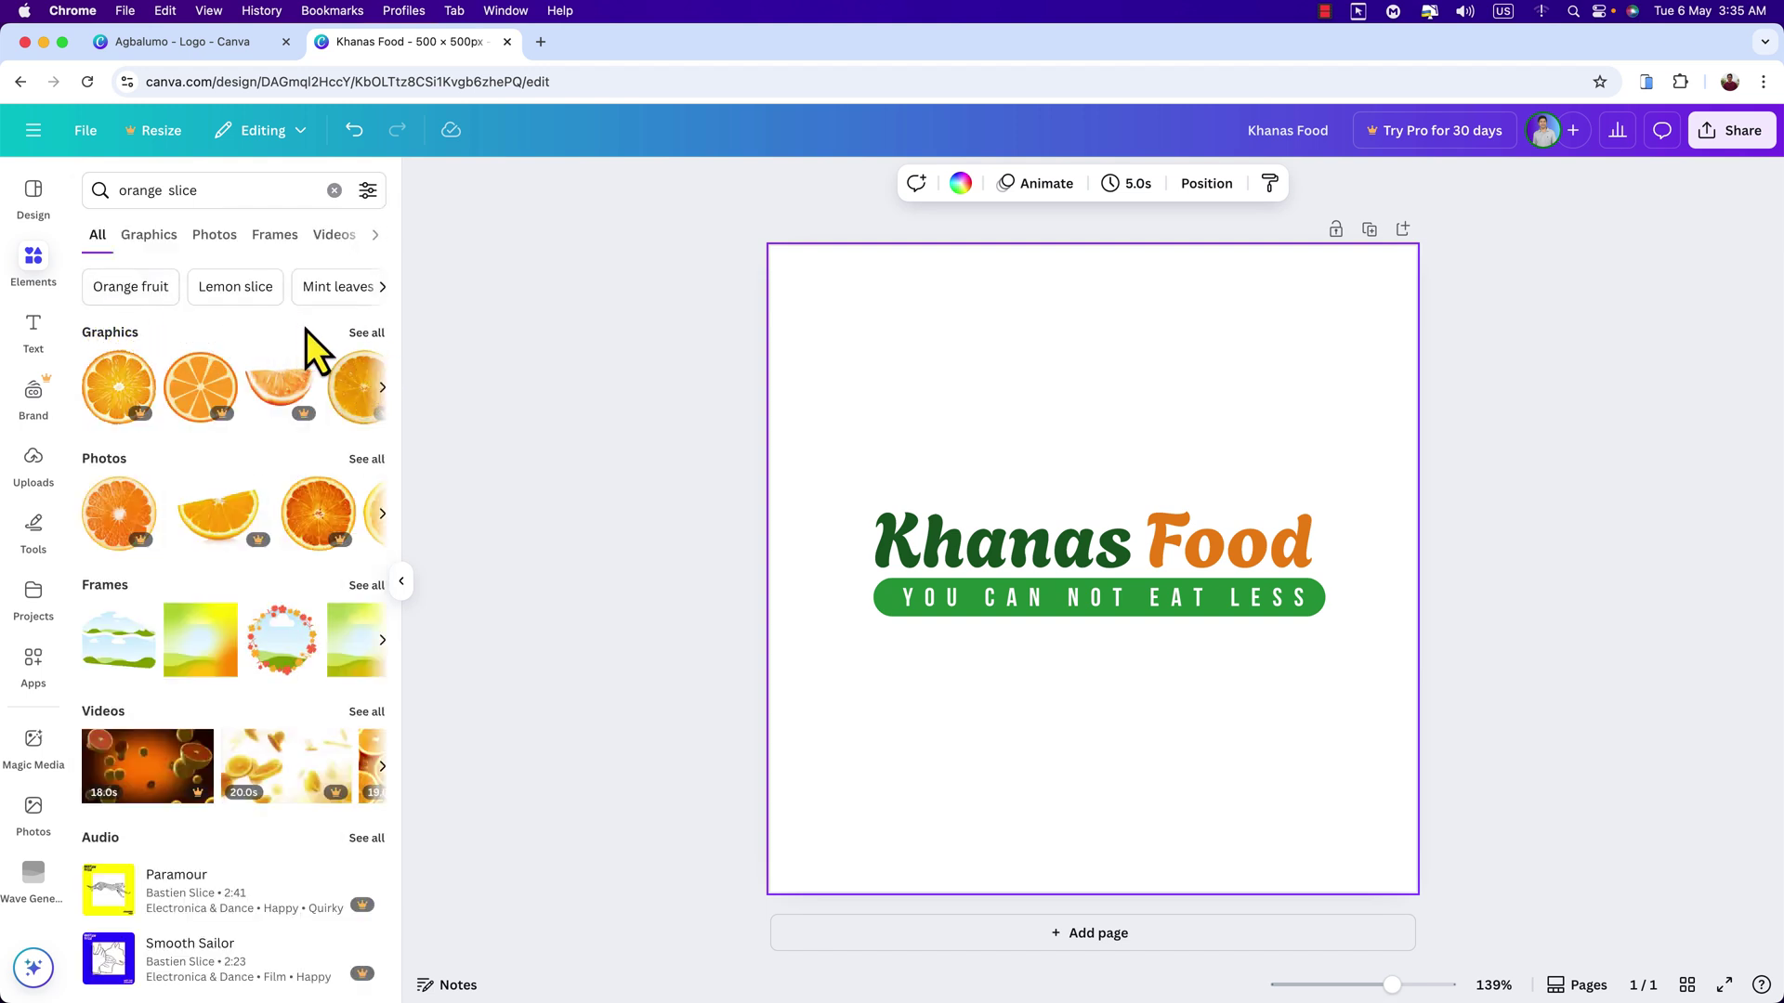
left_click(370, 335)
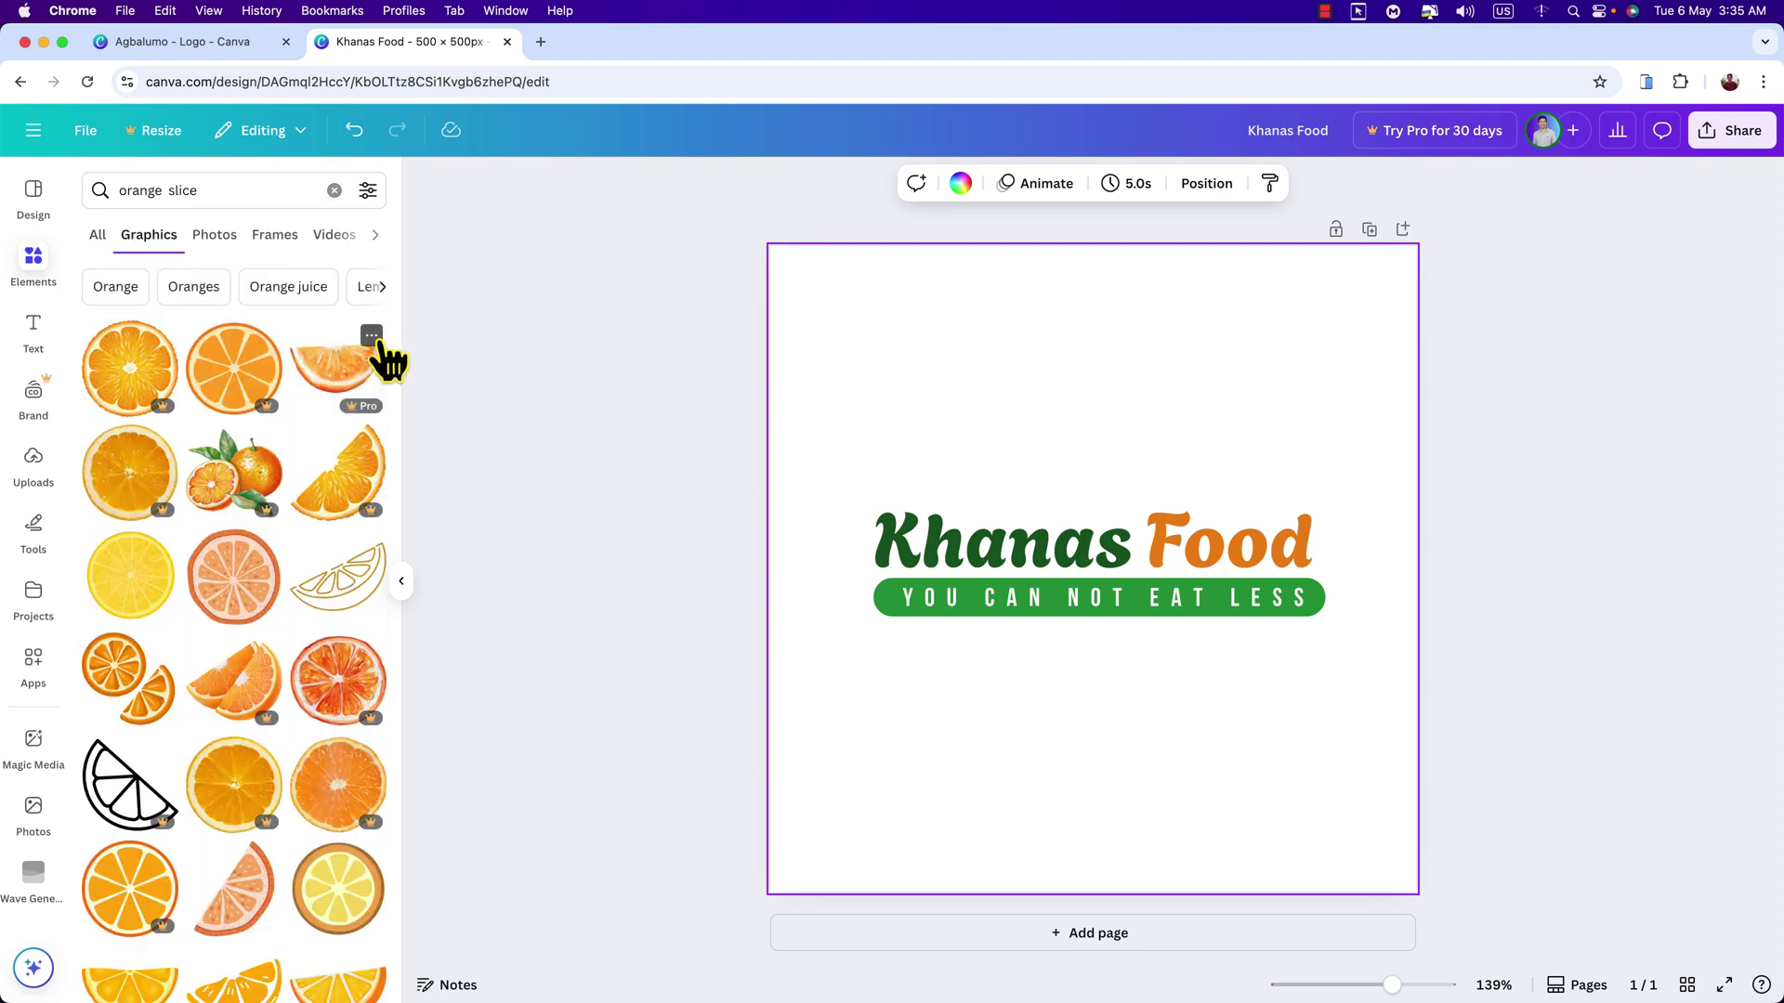
Insert the halved orange graphic with three green leaves and move it to about X 31.8, Y 66.5 px
scroll(256, 640, "down", 6)
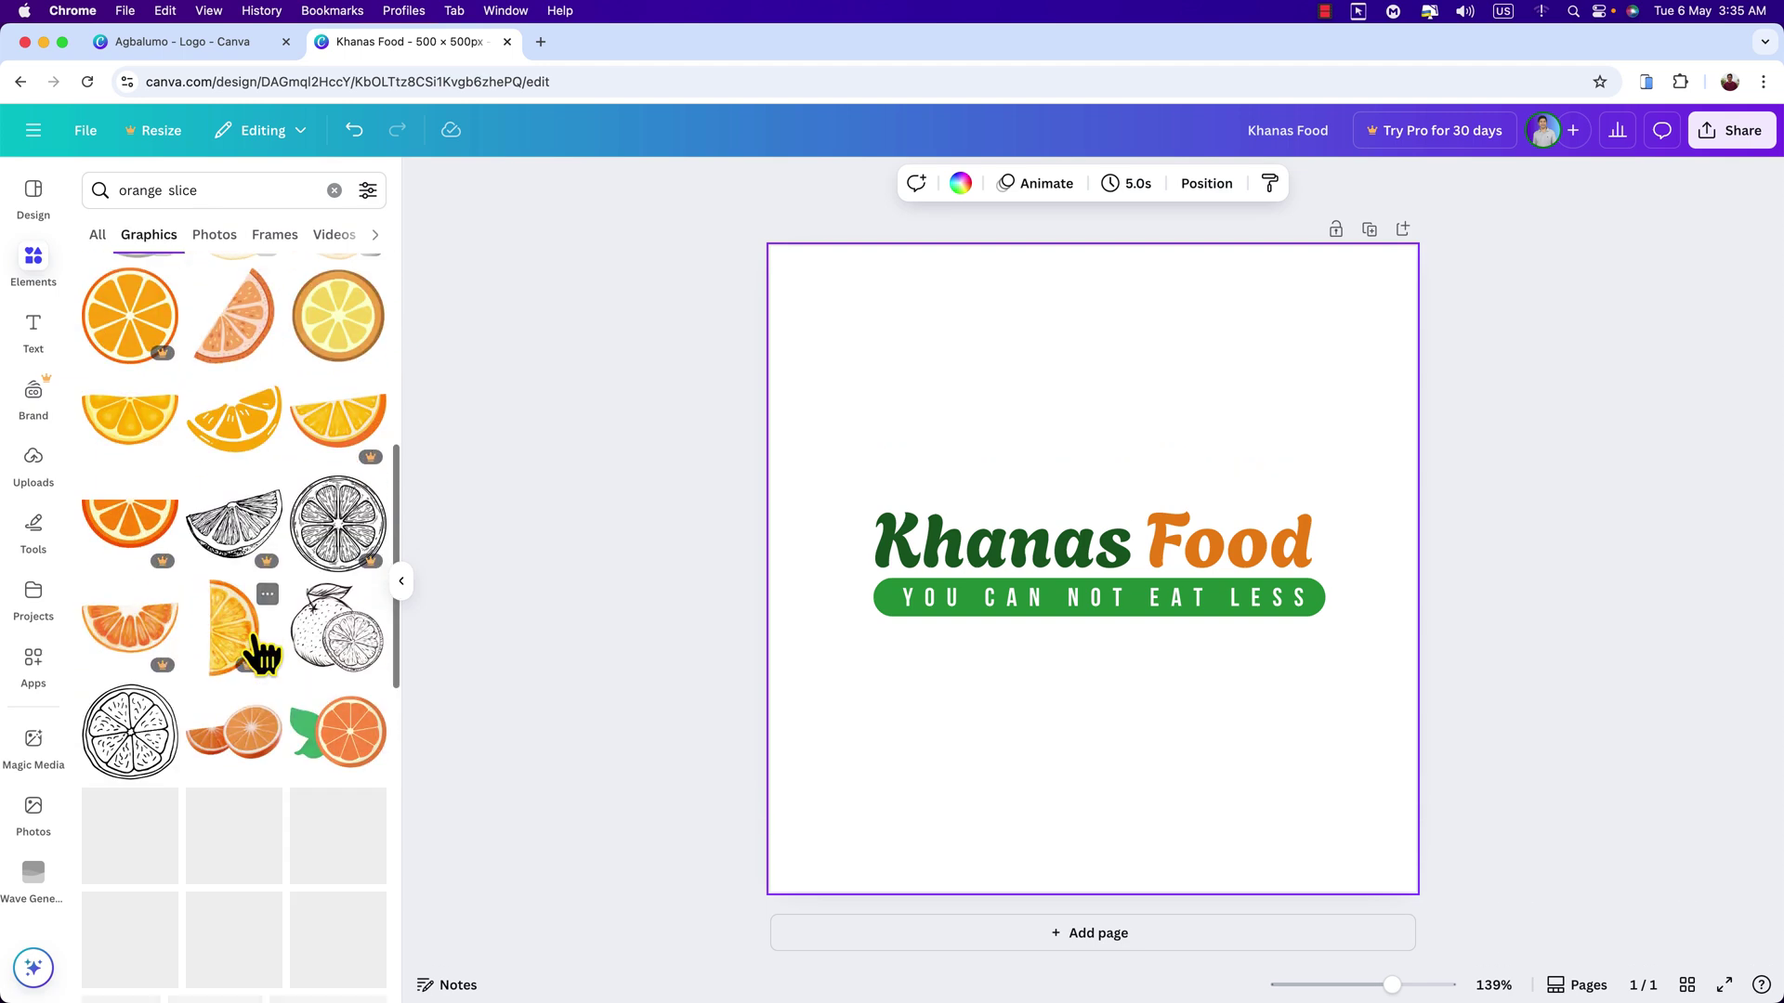
scroll(254, 637, "down", 2)
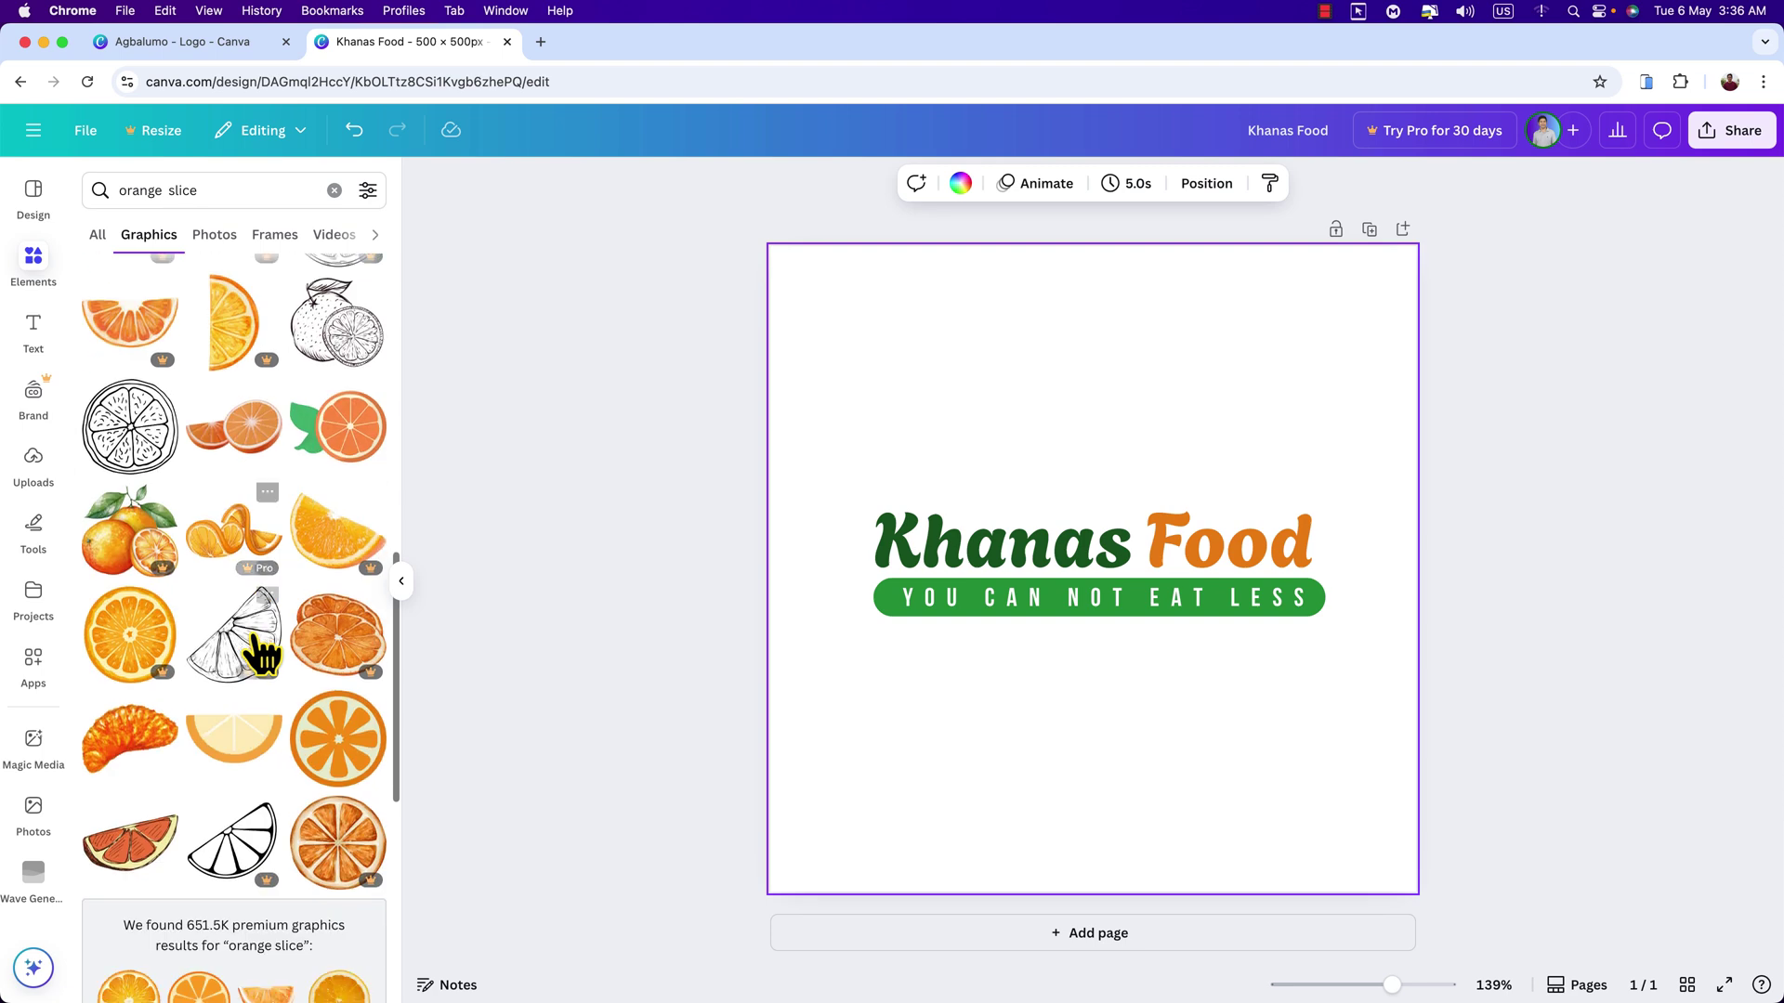
scroll(263, 655, "down", 5)
scroll(263, 655, "down", 2)
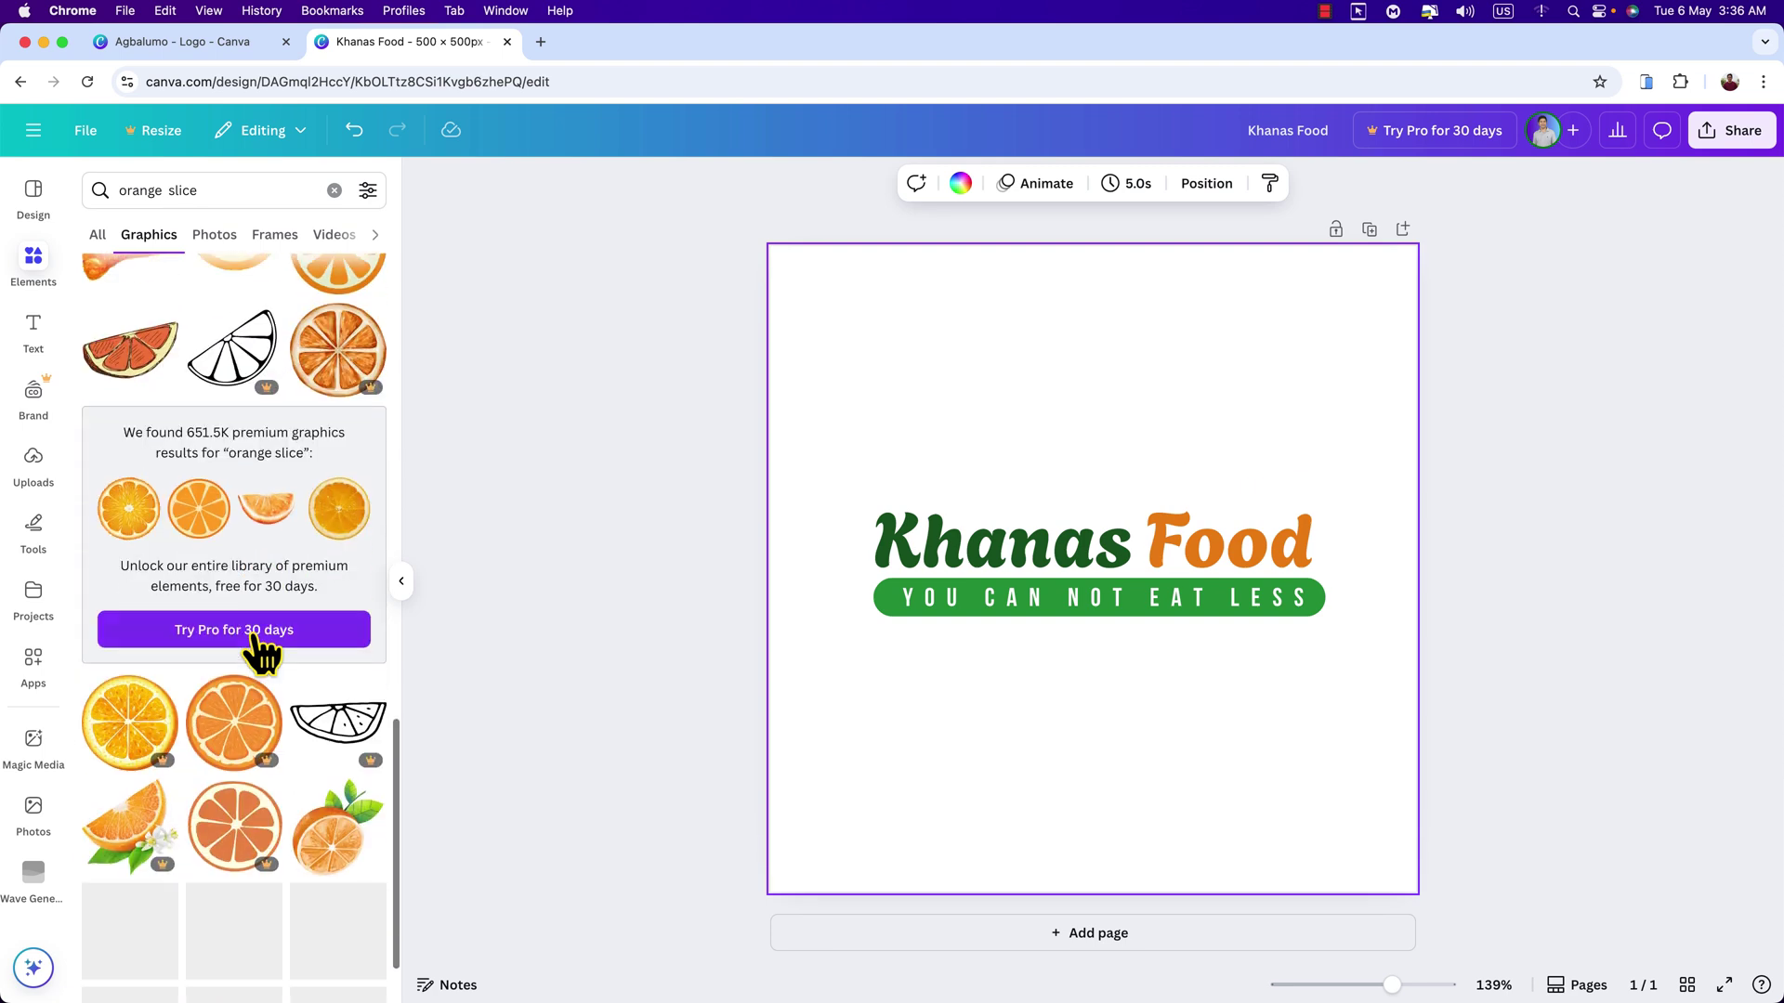
left_click(346, 841)
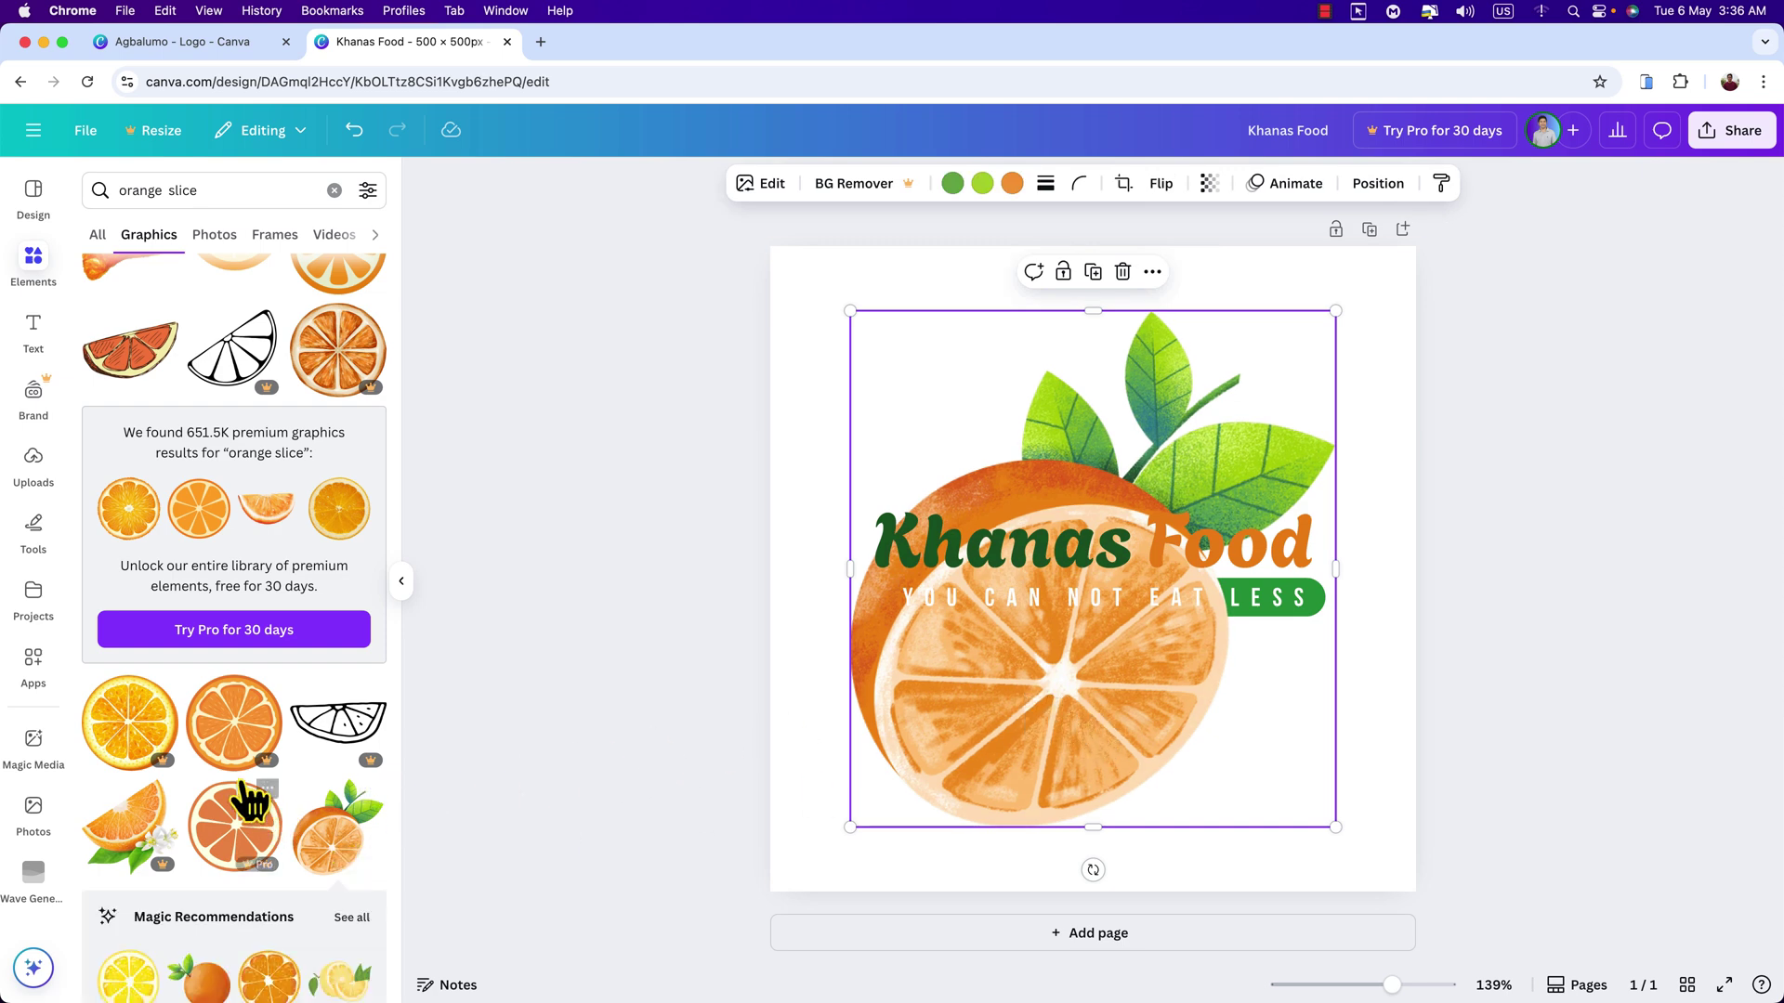
left_click_drag(130, 837, 1007, 740)
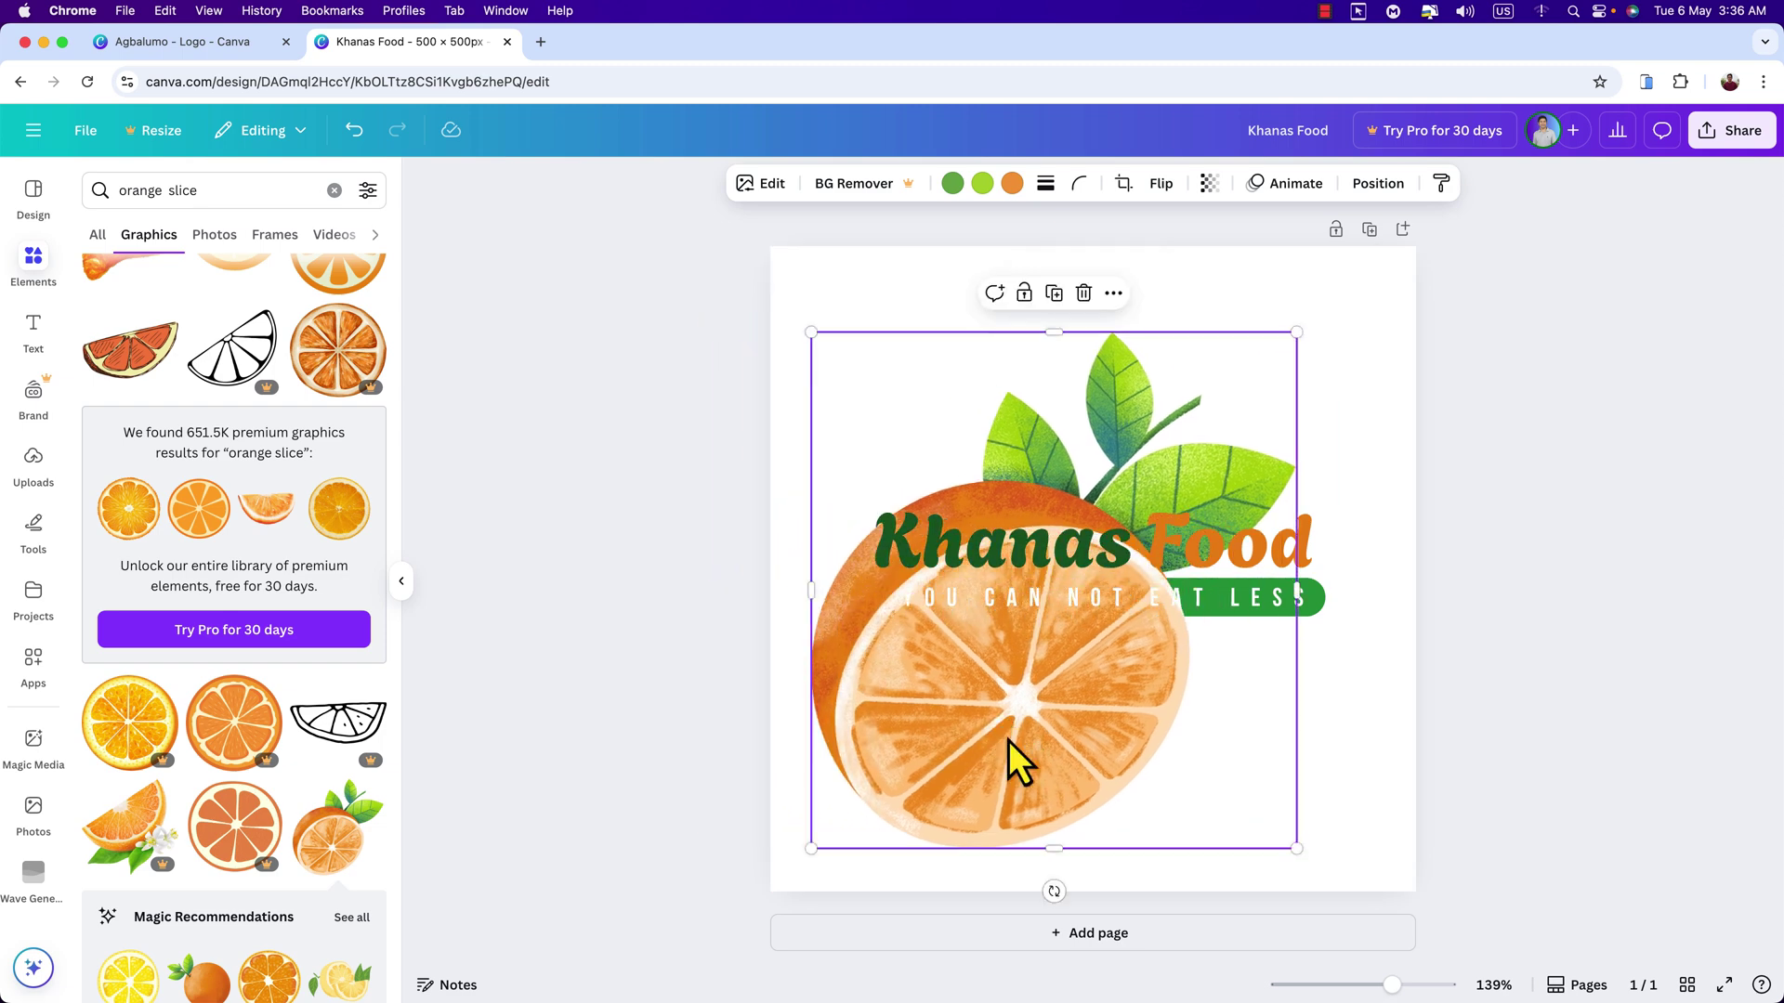
Lock the orange graphic's aspect ratio and set its width to 130 px
left_click(1377, 186)
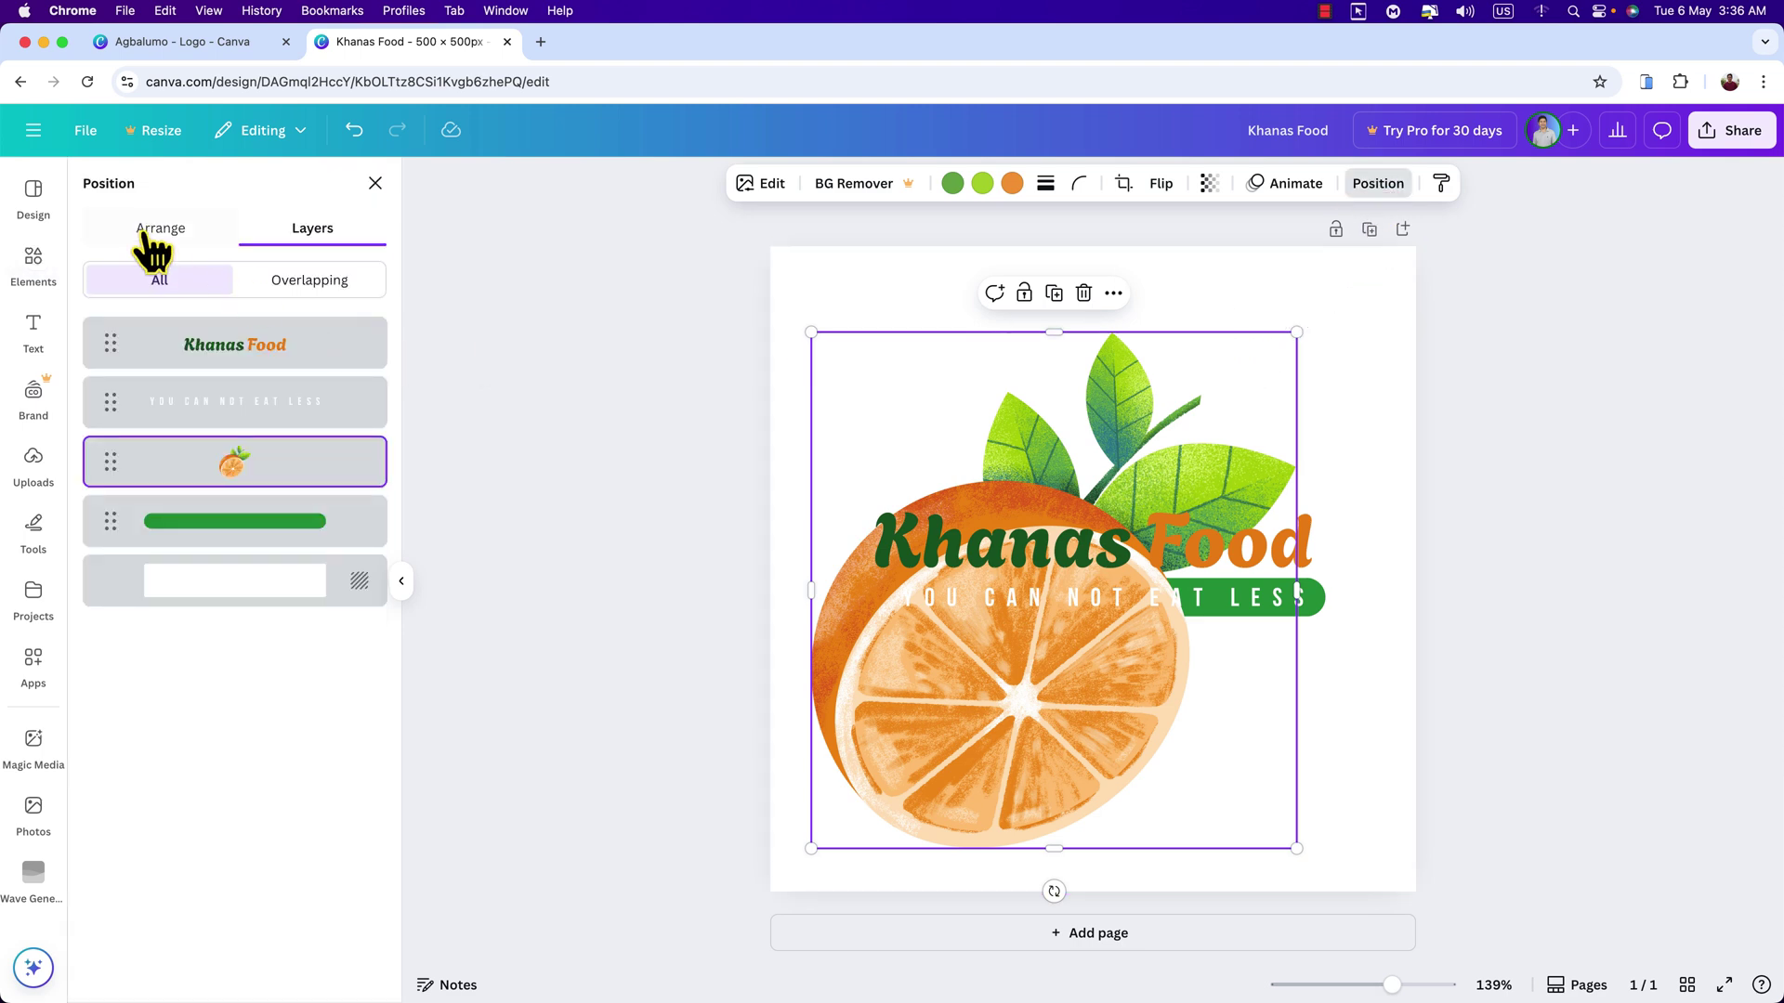
left_click(144, 230)
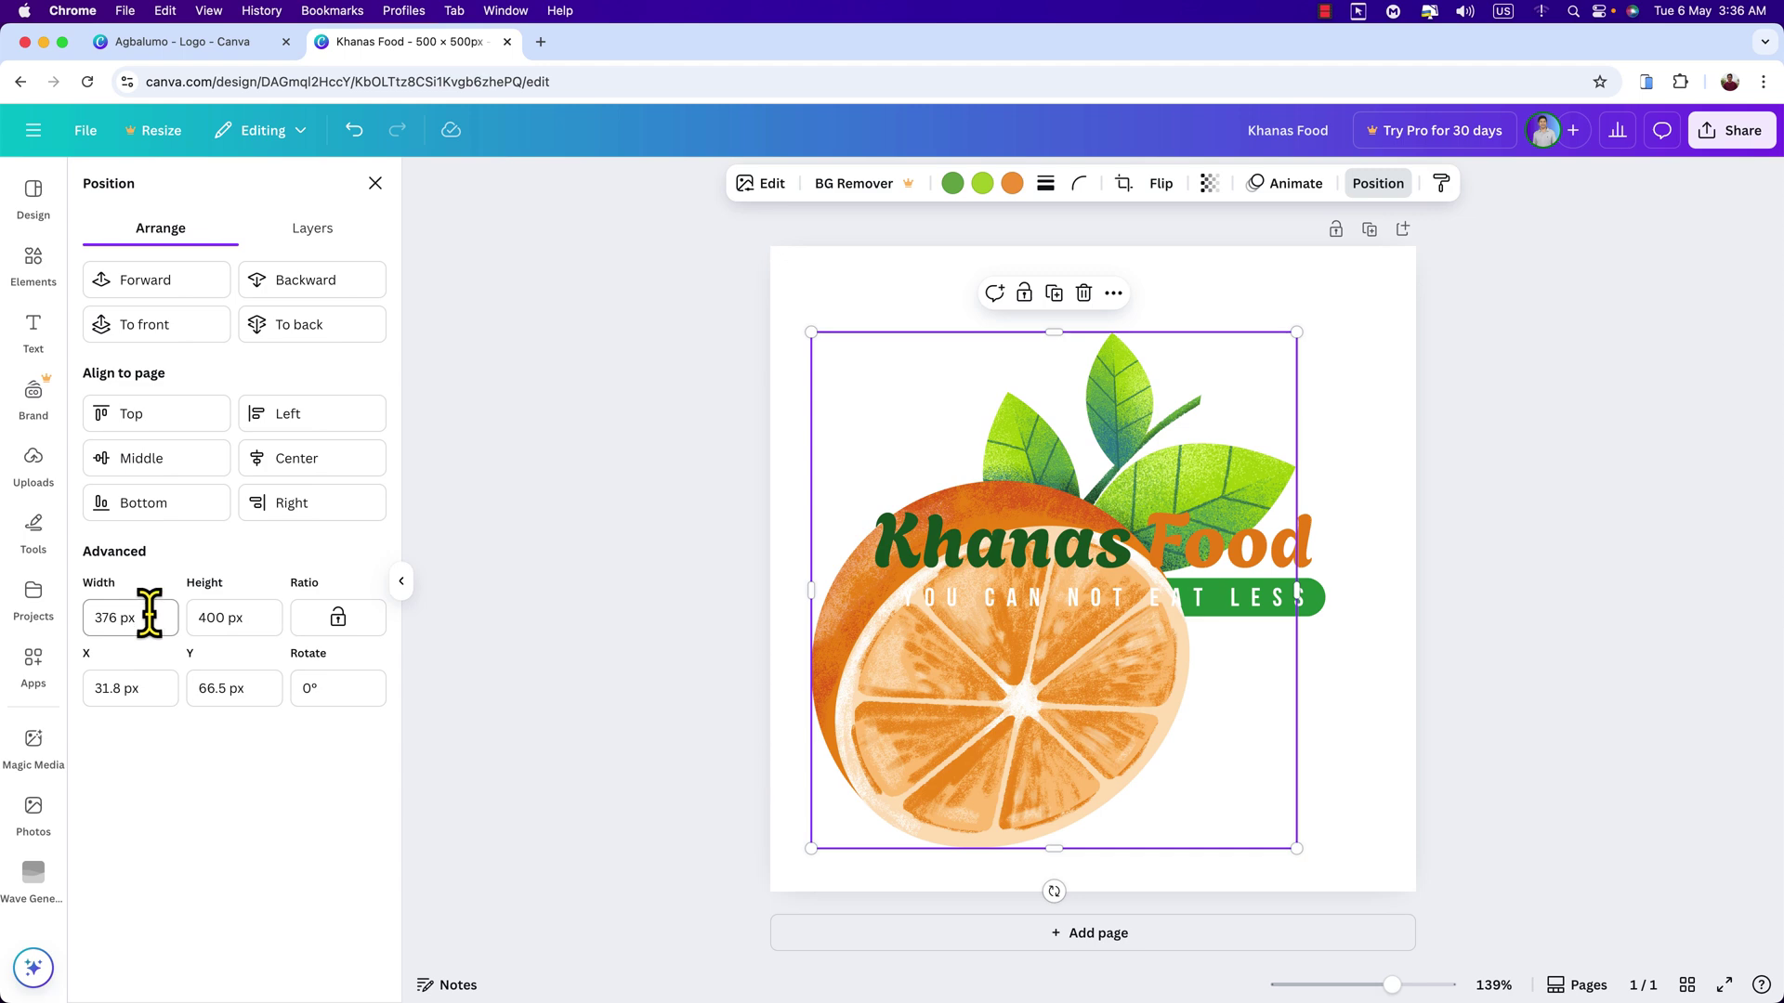
left_click(338, 627)
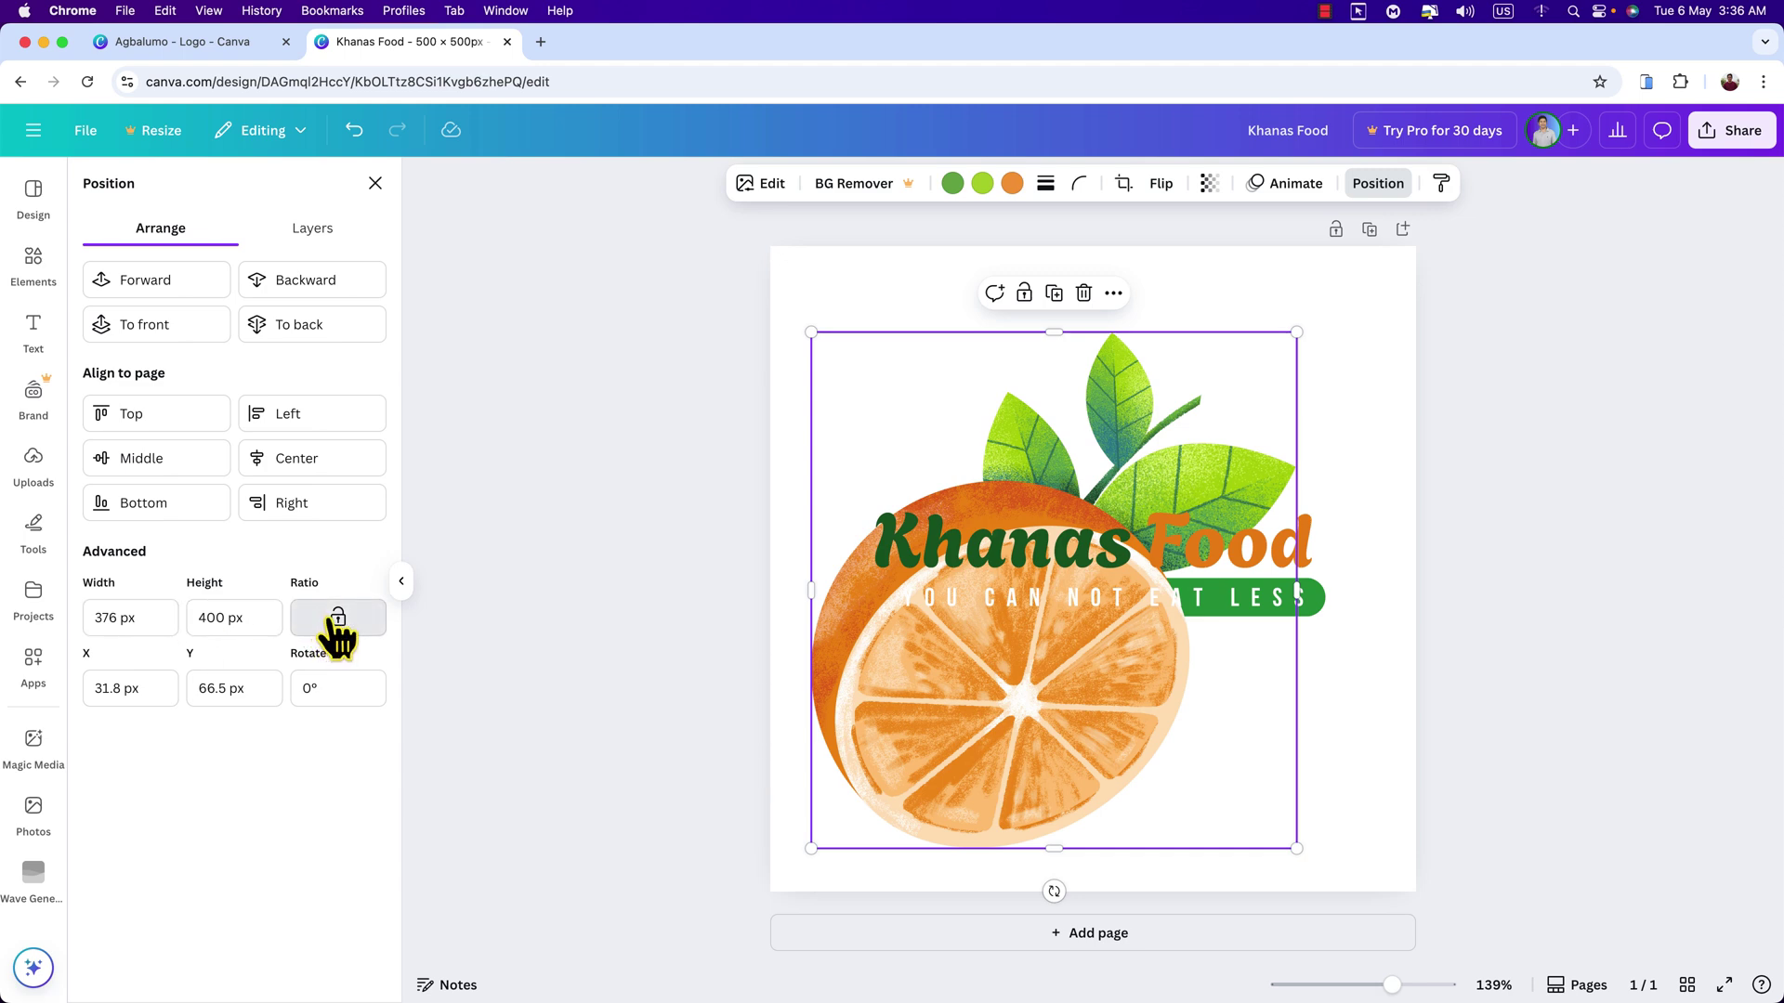
left_click(148, 632)
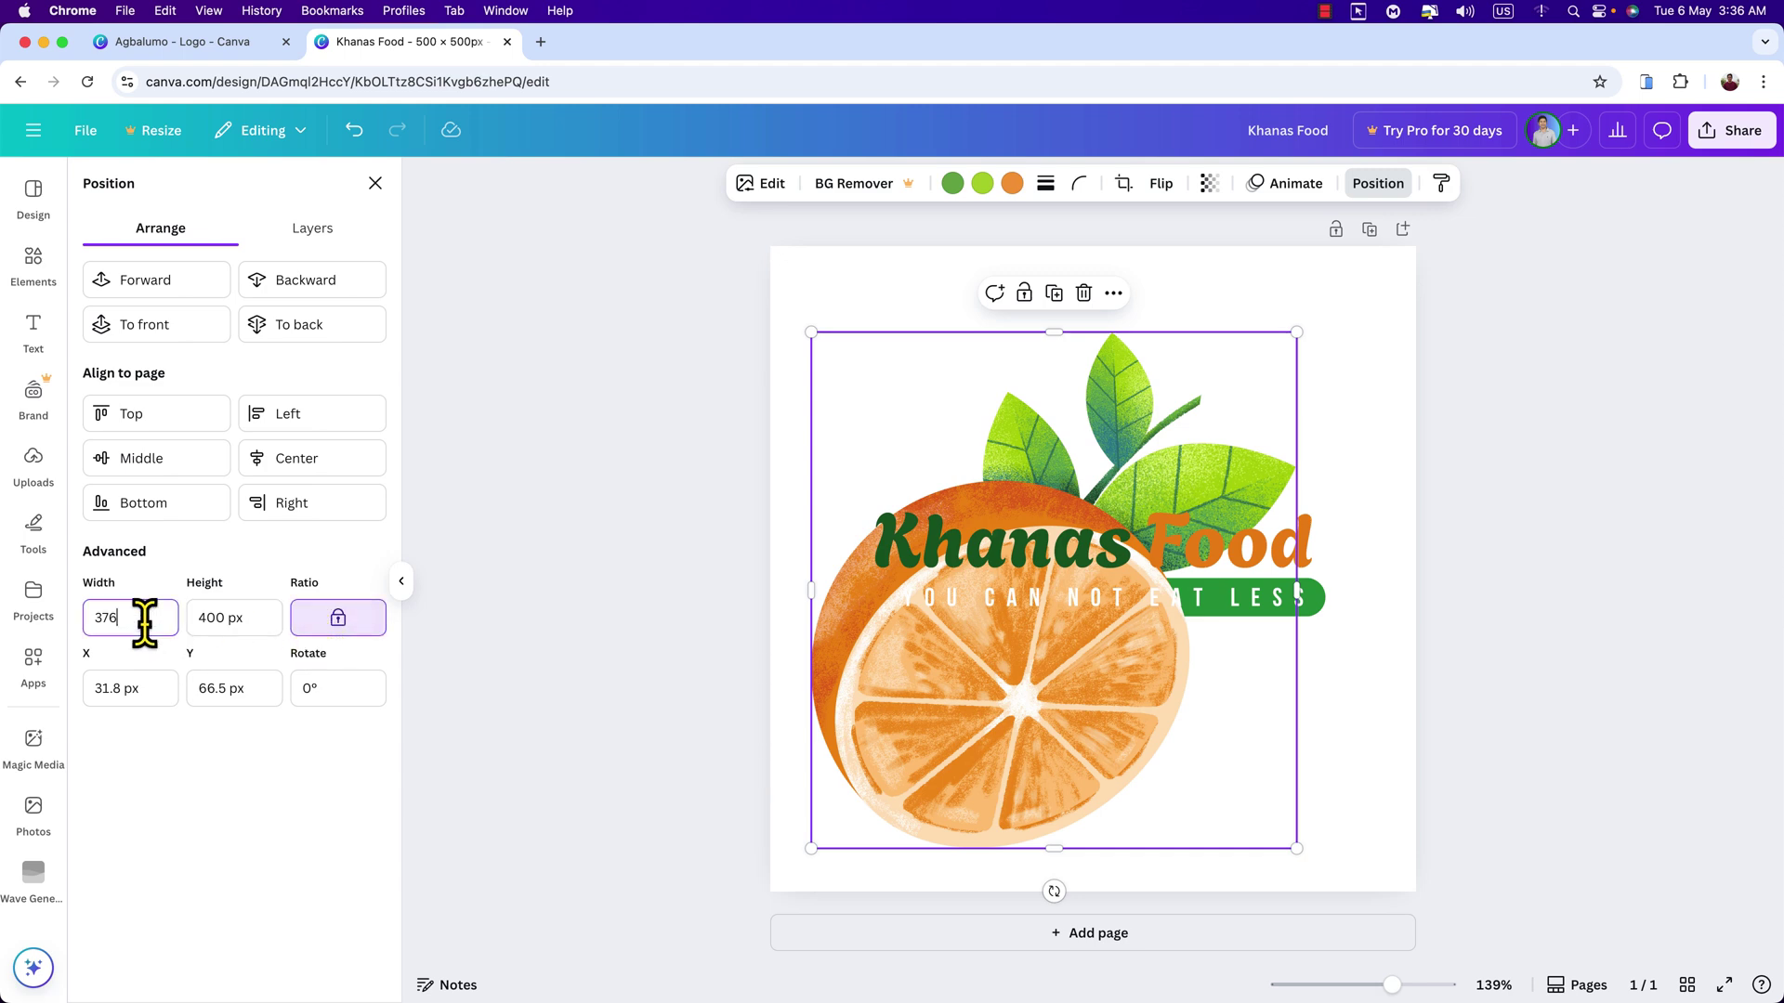
type("1")
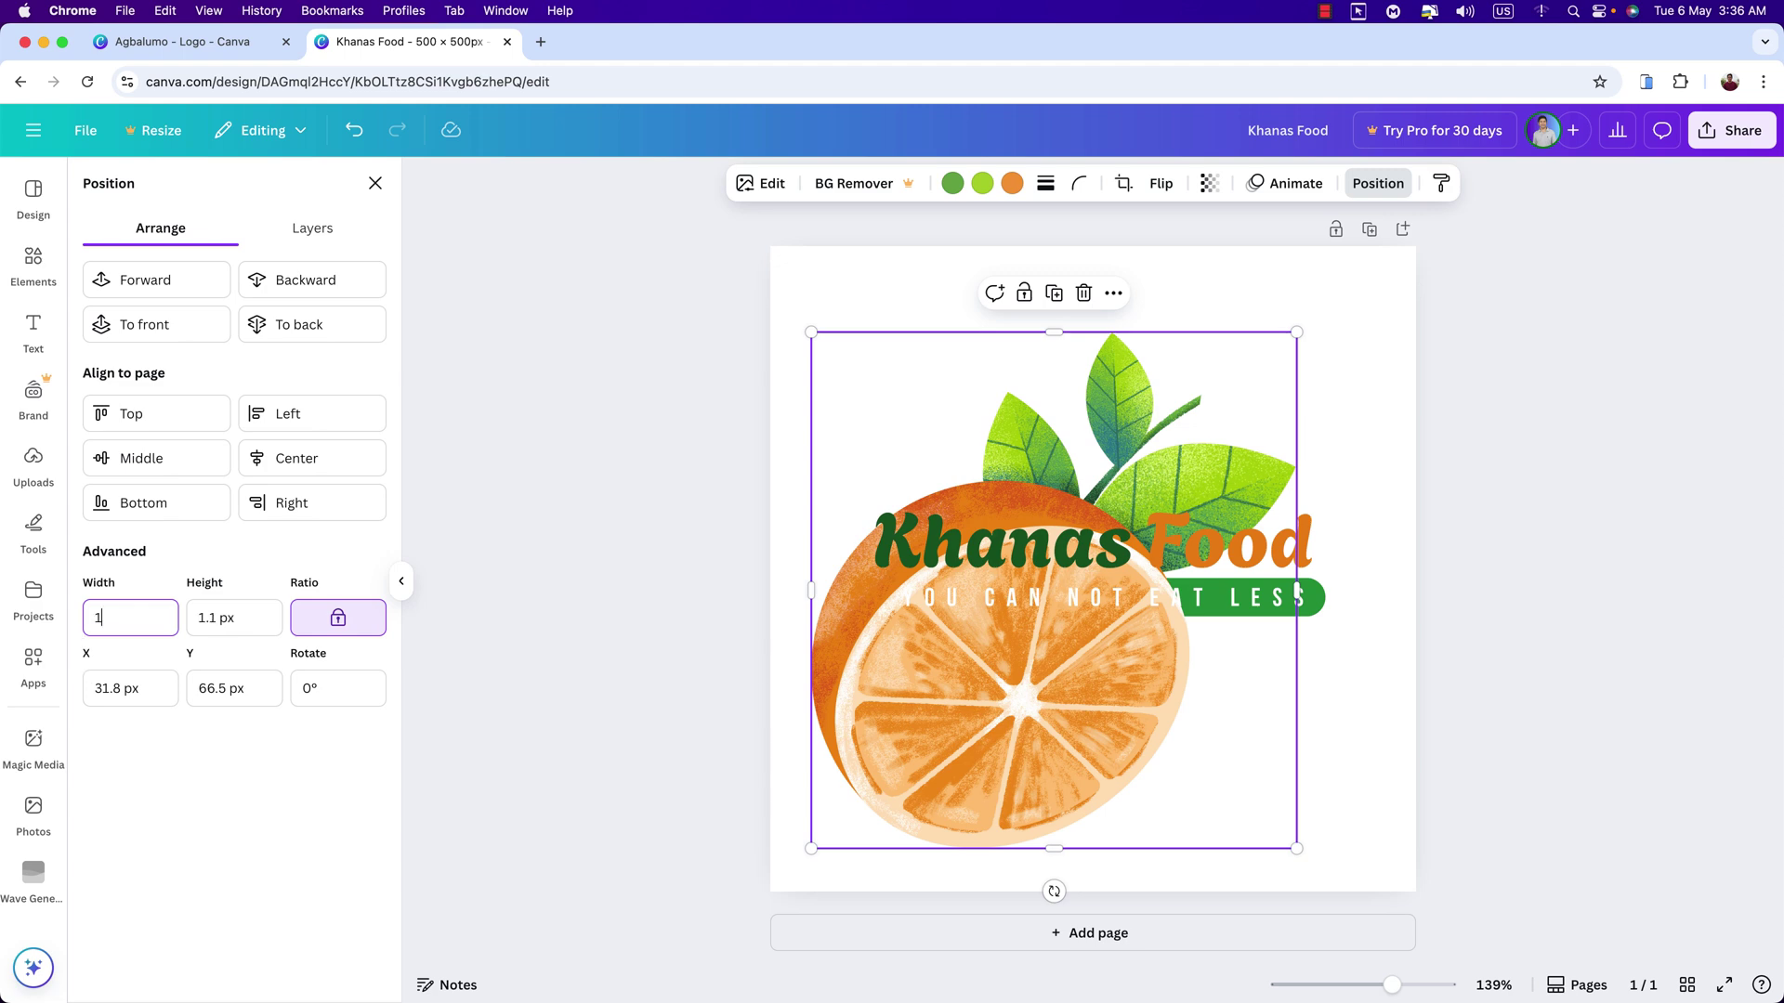
type("30")
key("Return")
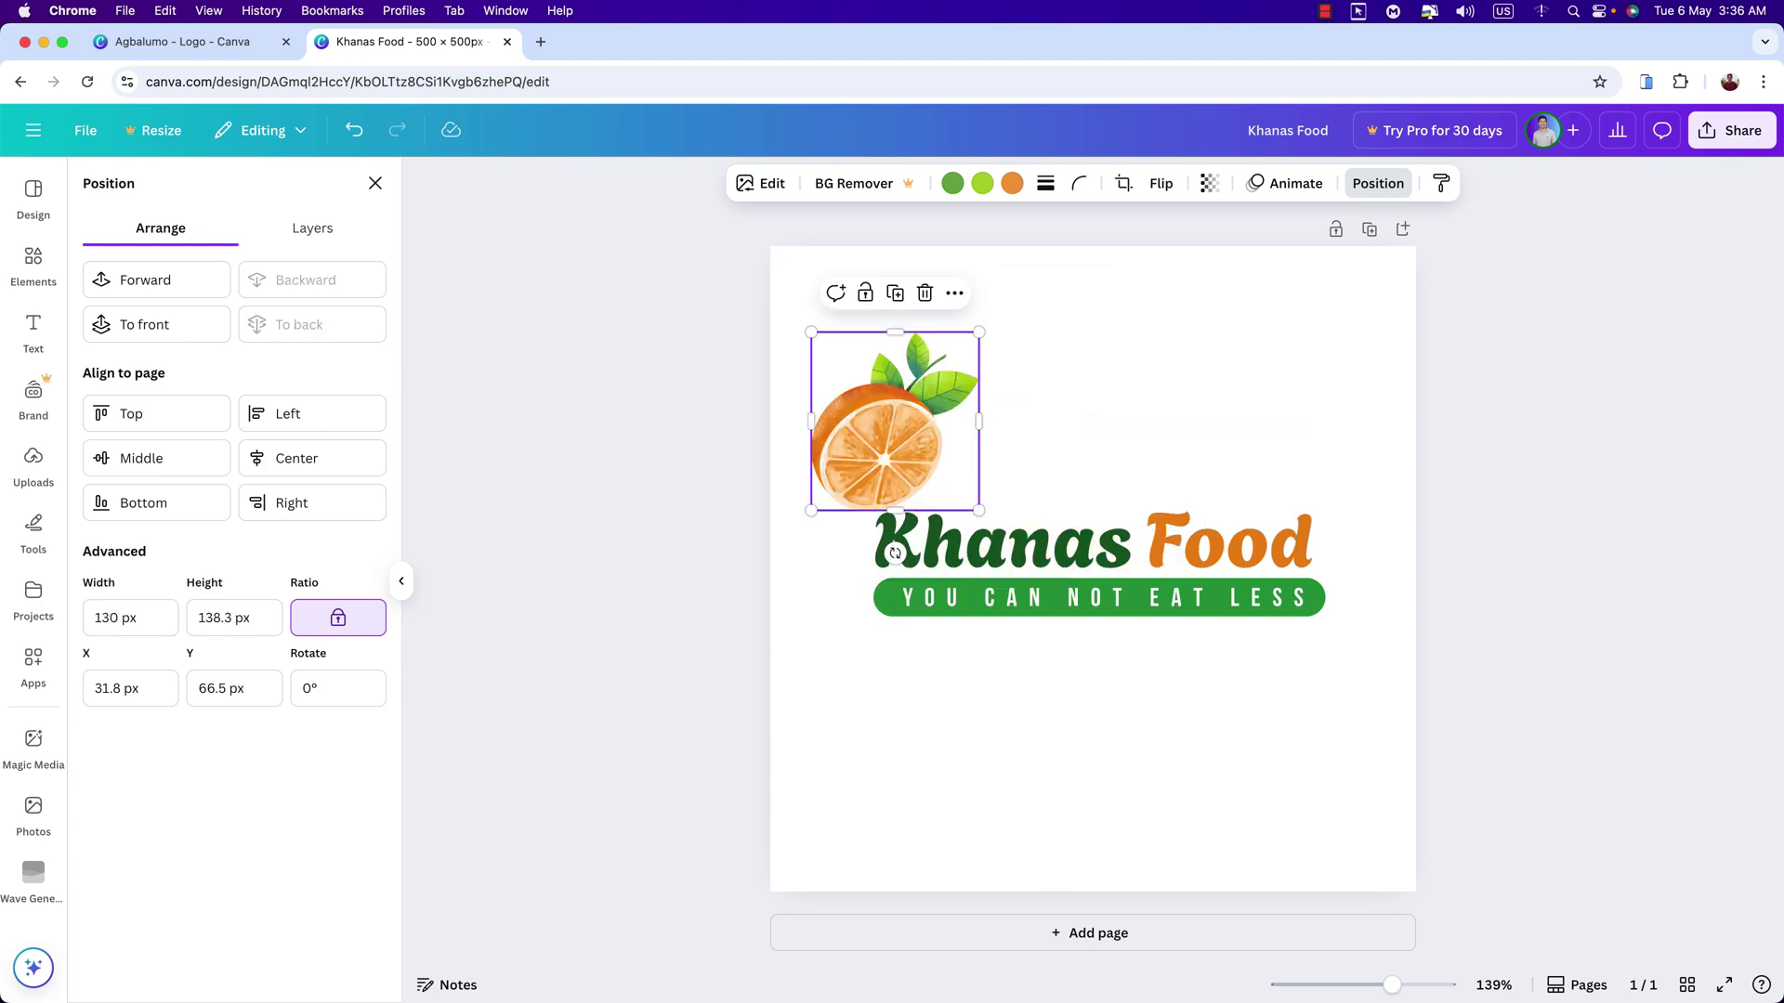
Check the reference logo and move the orange graphic to X 0, Y about 147.6 px, overlapping the start of the heading
left_click(928, 817)
left_click(833, 483)
left_click_drag(832, 483, 828, 438)
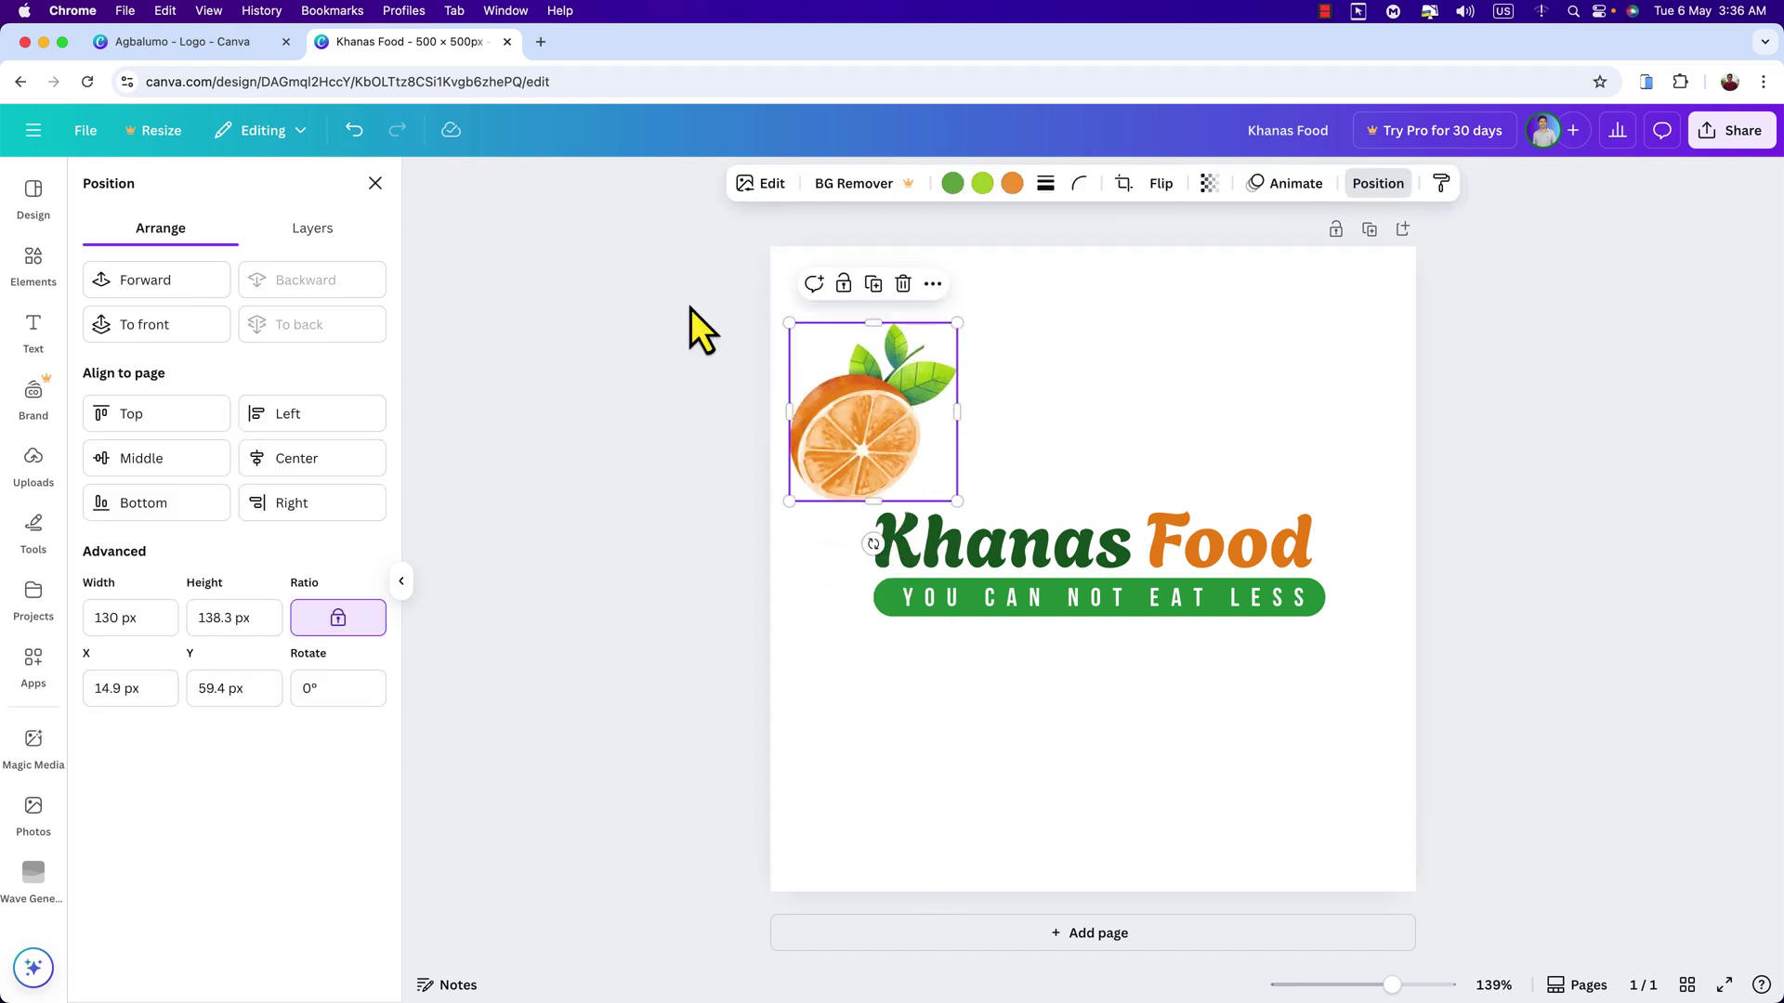
left_click(220, 54)
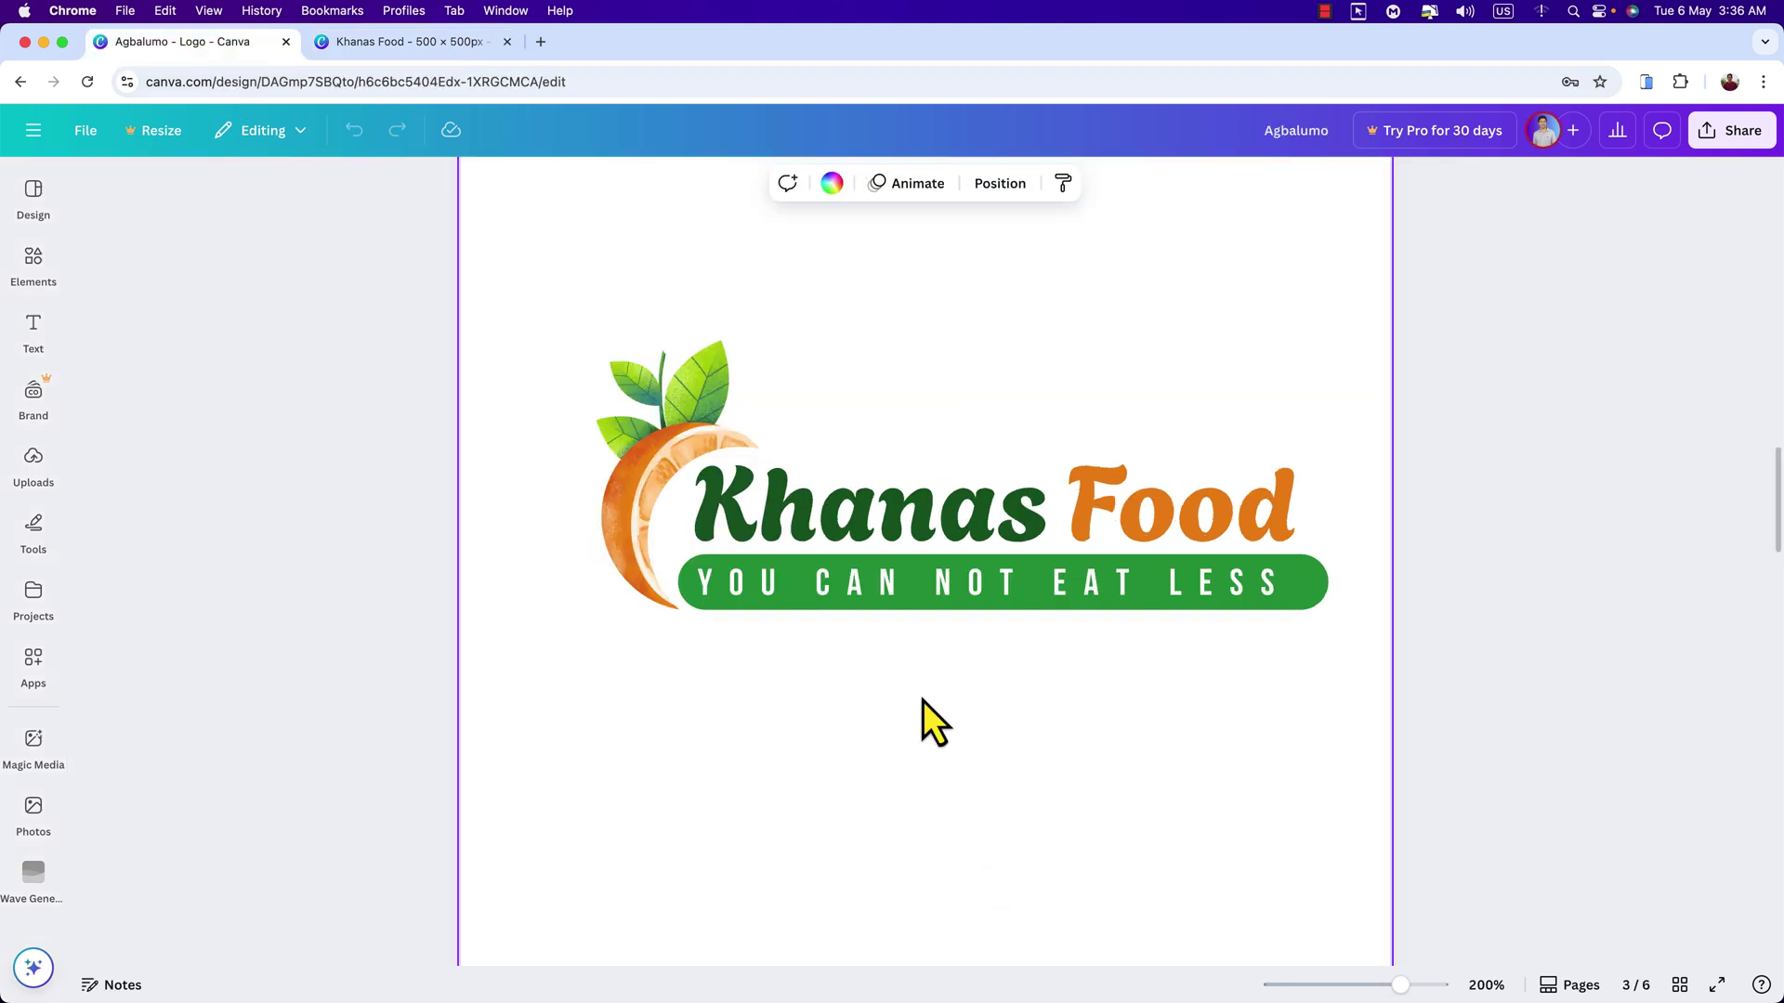
left_click(429, 58)
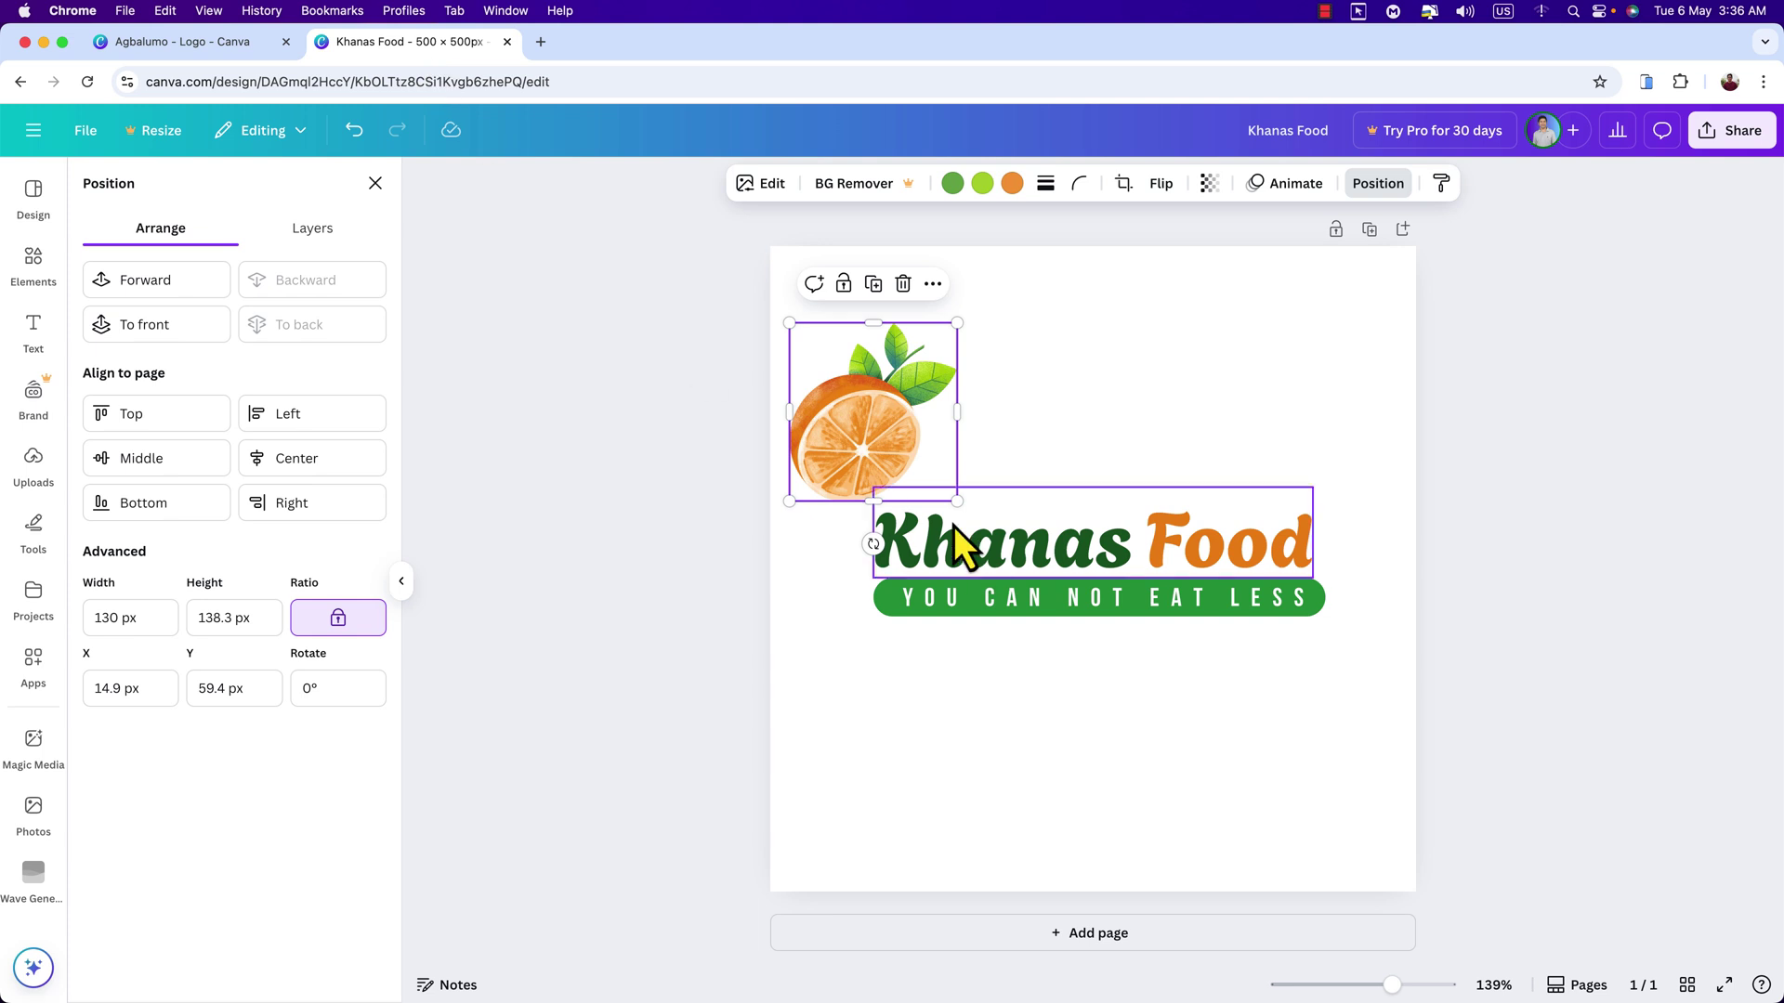
left_click_drag(845, 441, 827, 555)
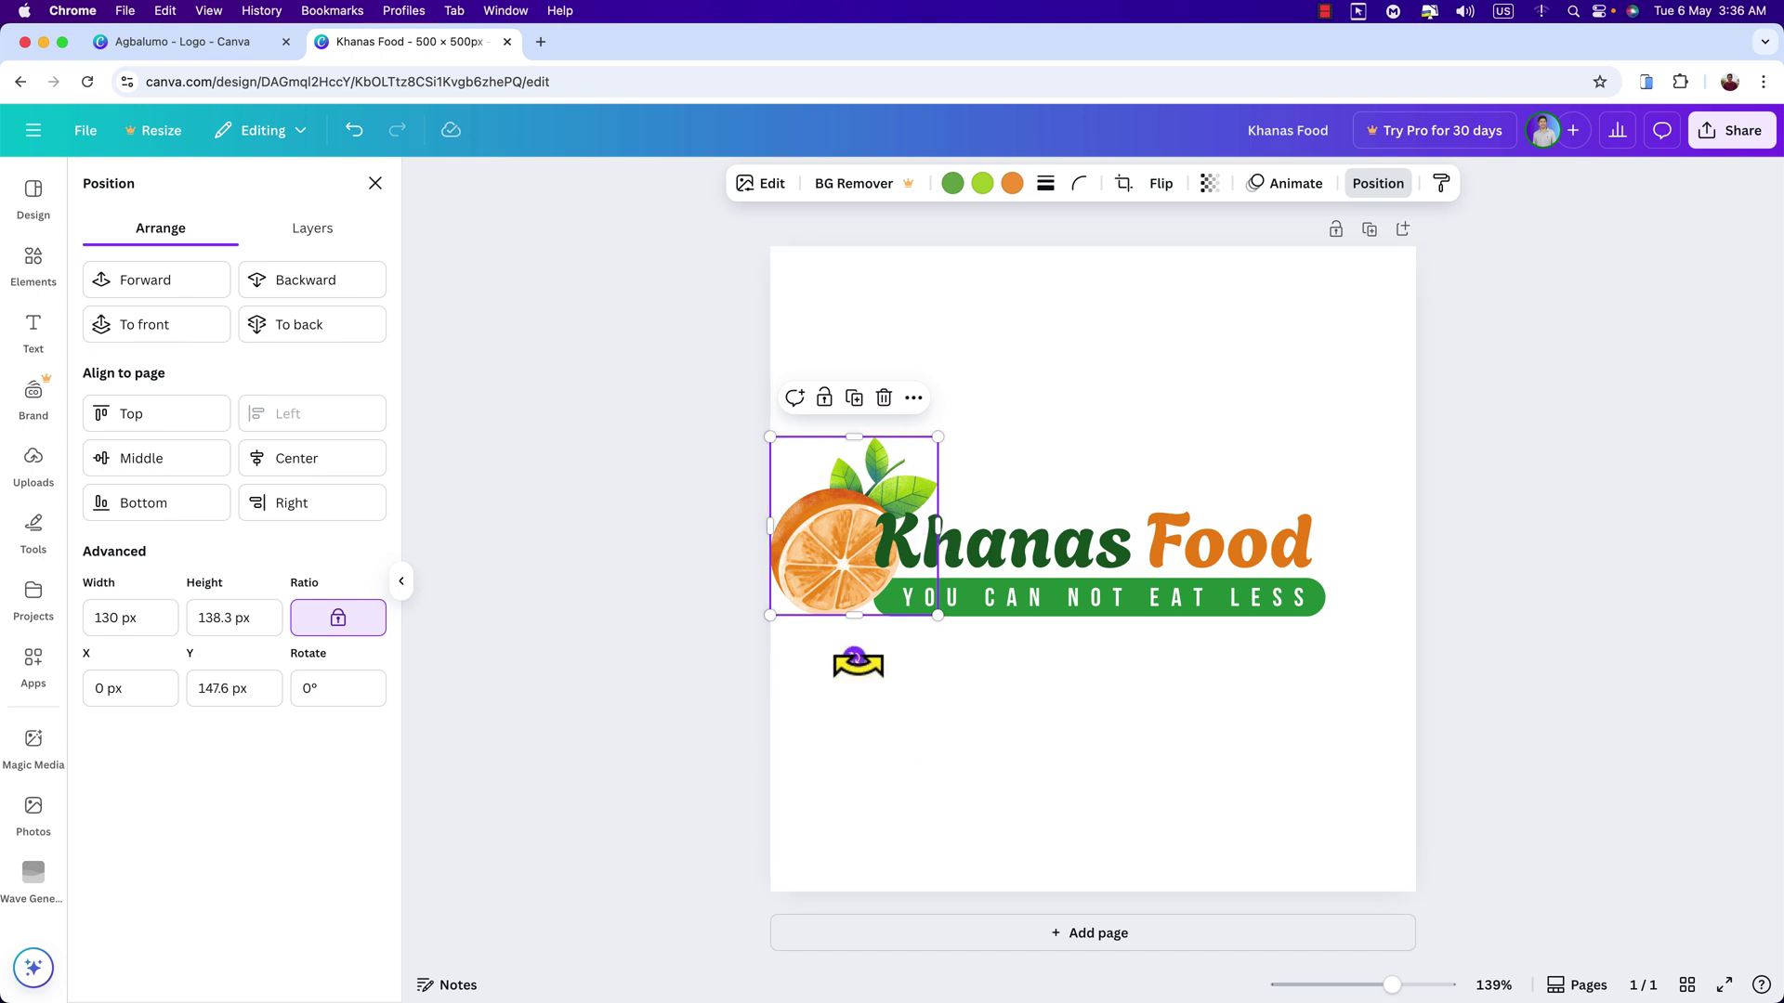
Rotate the orange graphic to about -14.1° and shift it to about X -22.1, Y 170.6 px
left_click_drag(854, 658, 896, 671)
left_click_drag(827, 584, 818, 587)
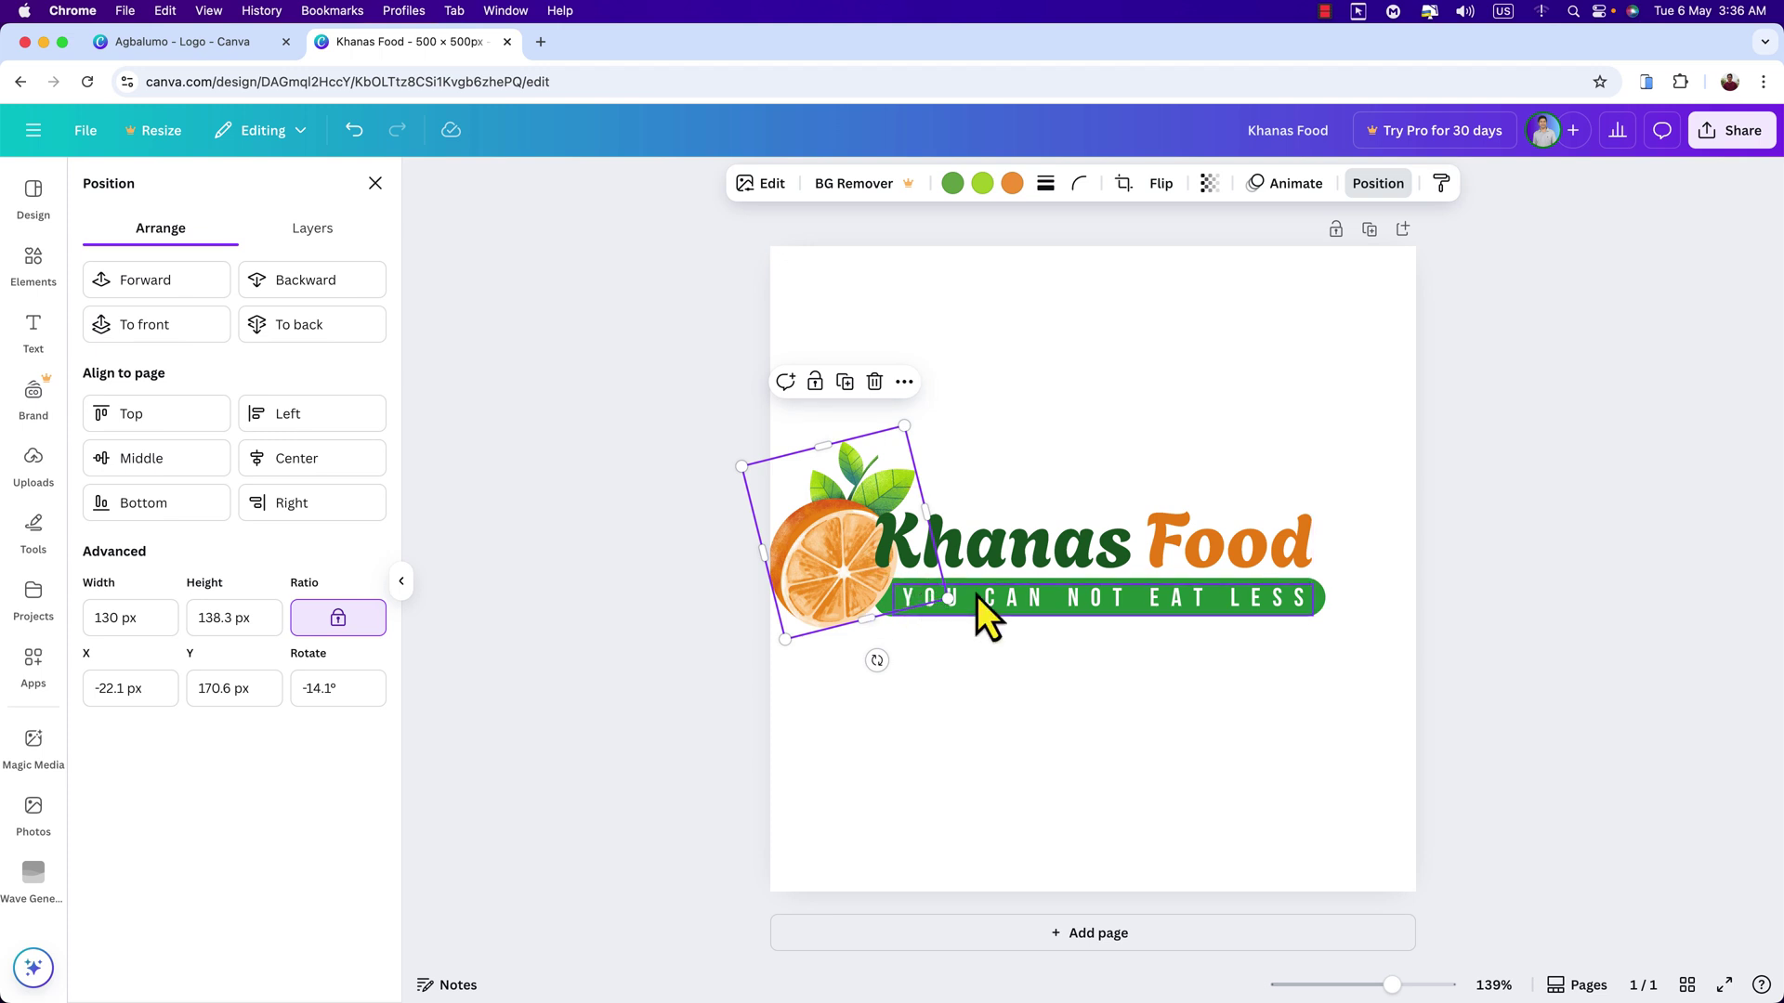
Reorder the orange graphic's layer beneath the green bar, directly above the background
left_click(333, 238)
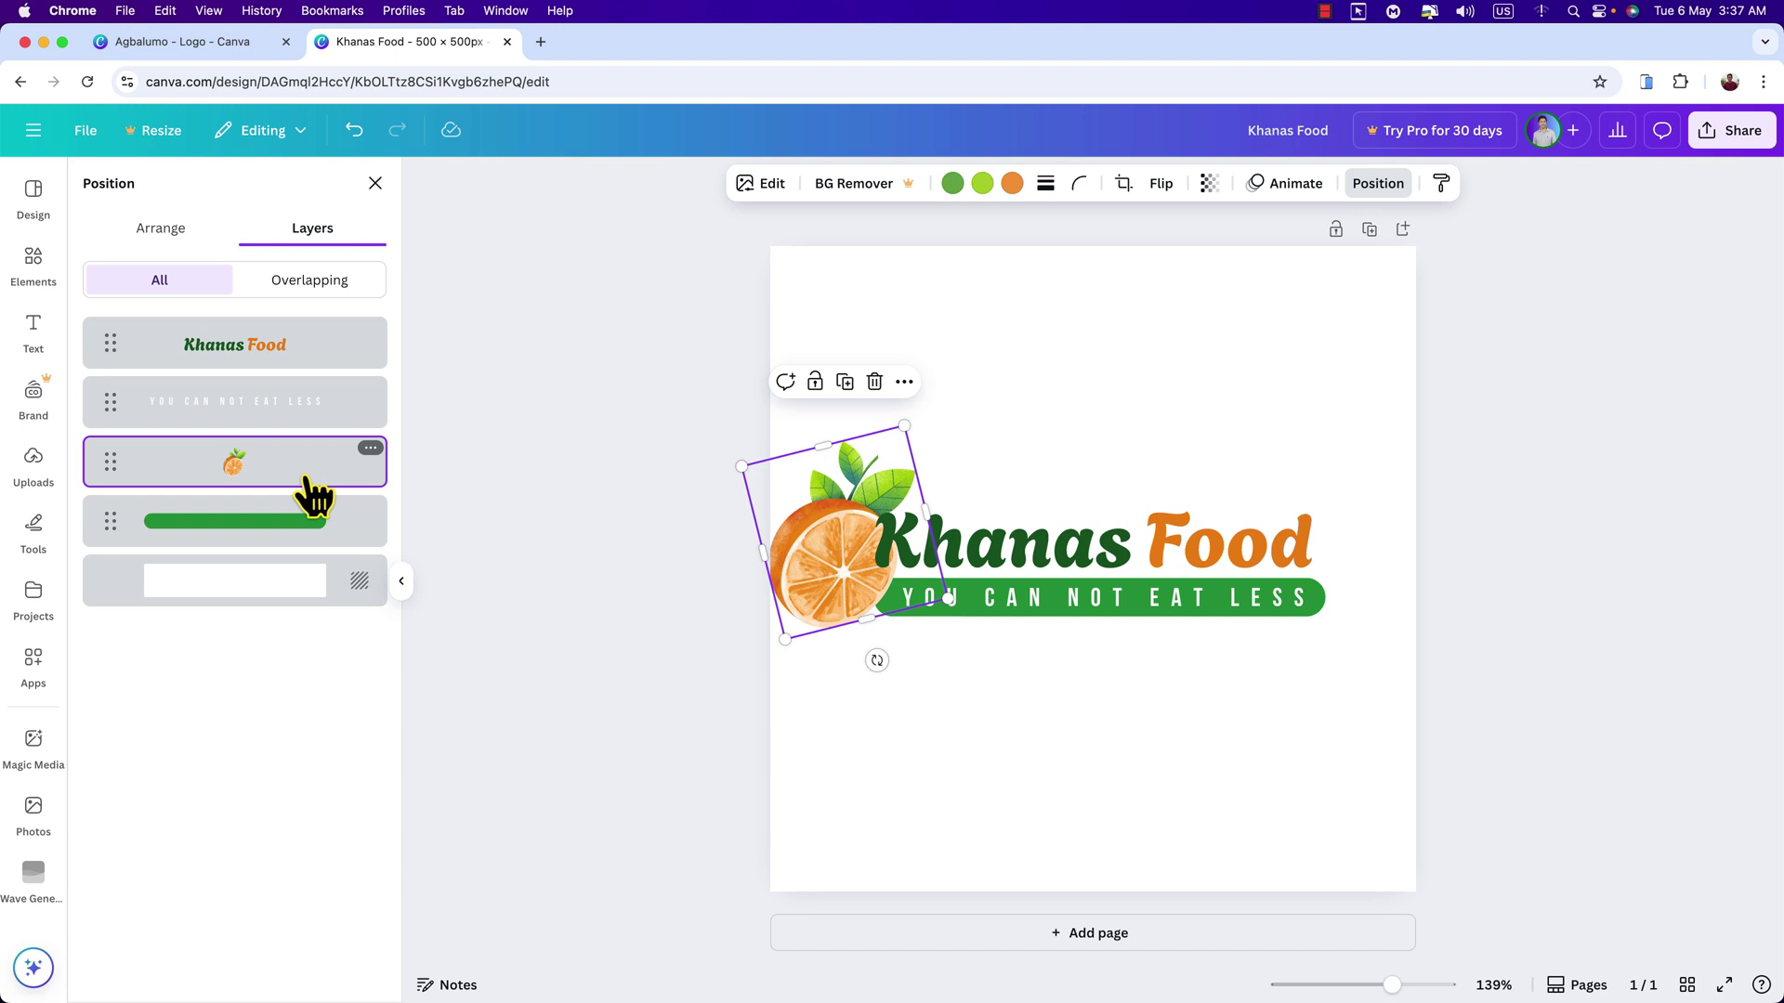
left_click_drag(314, 492, 300, 552)
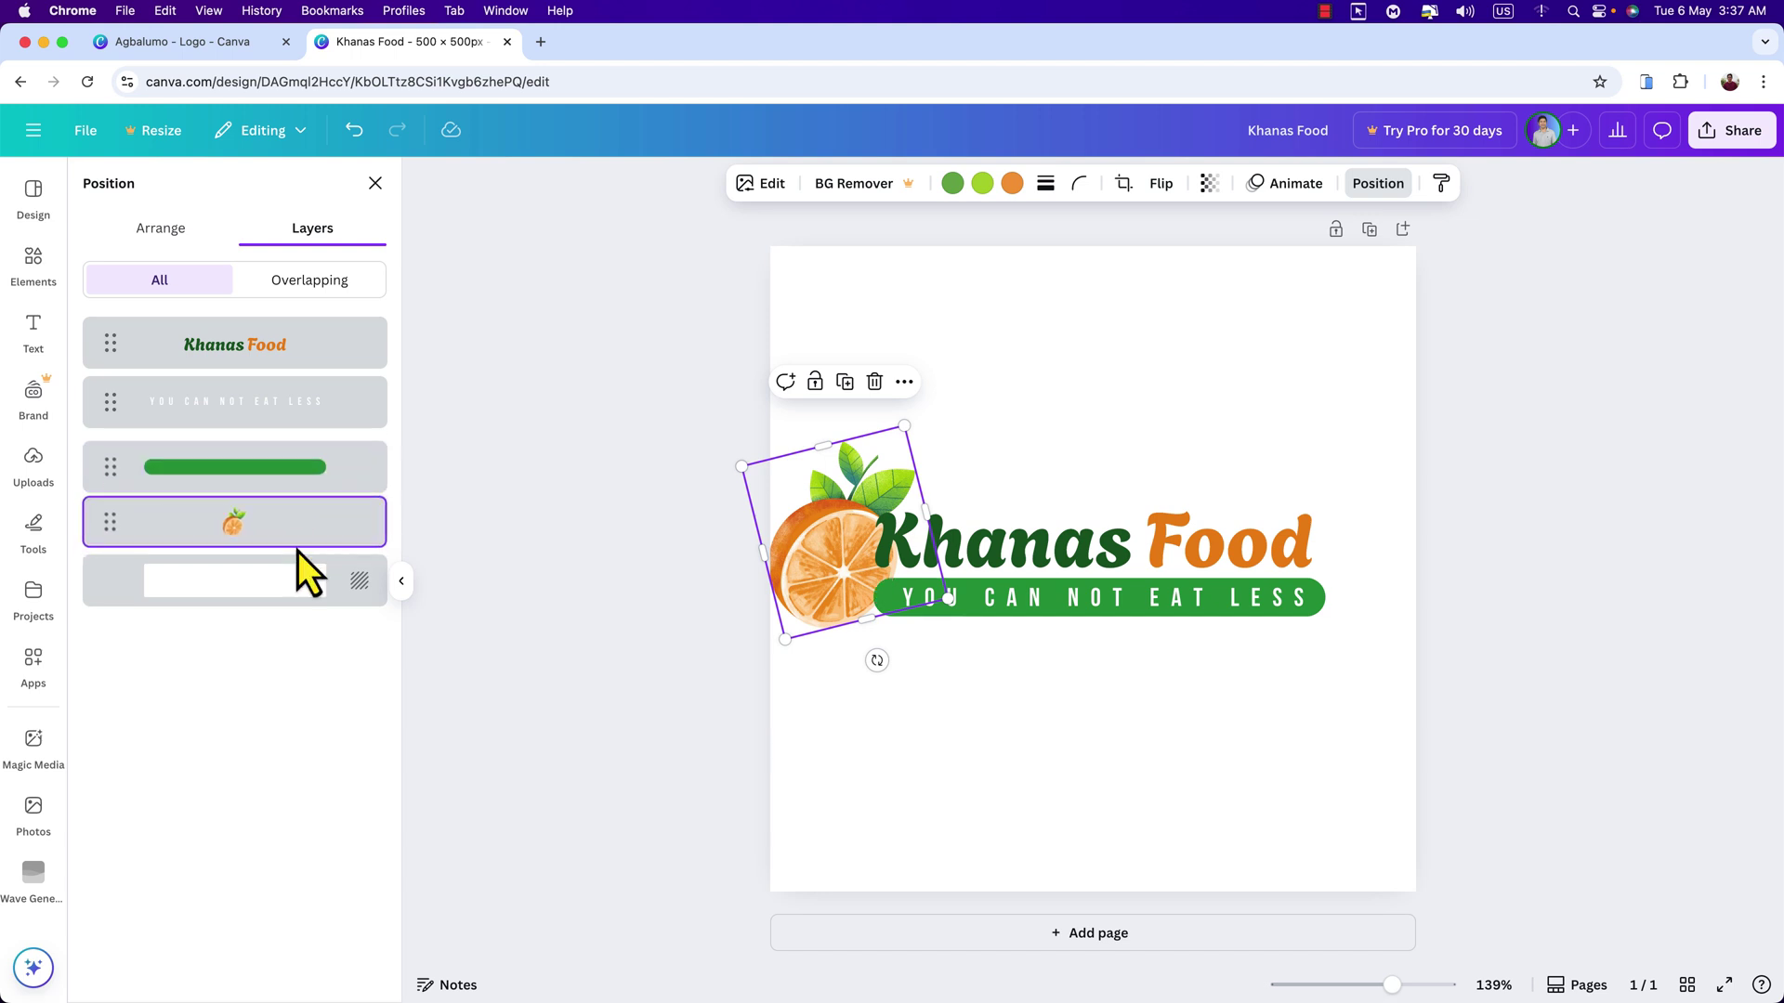
left_click(1125, 806)
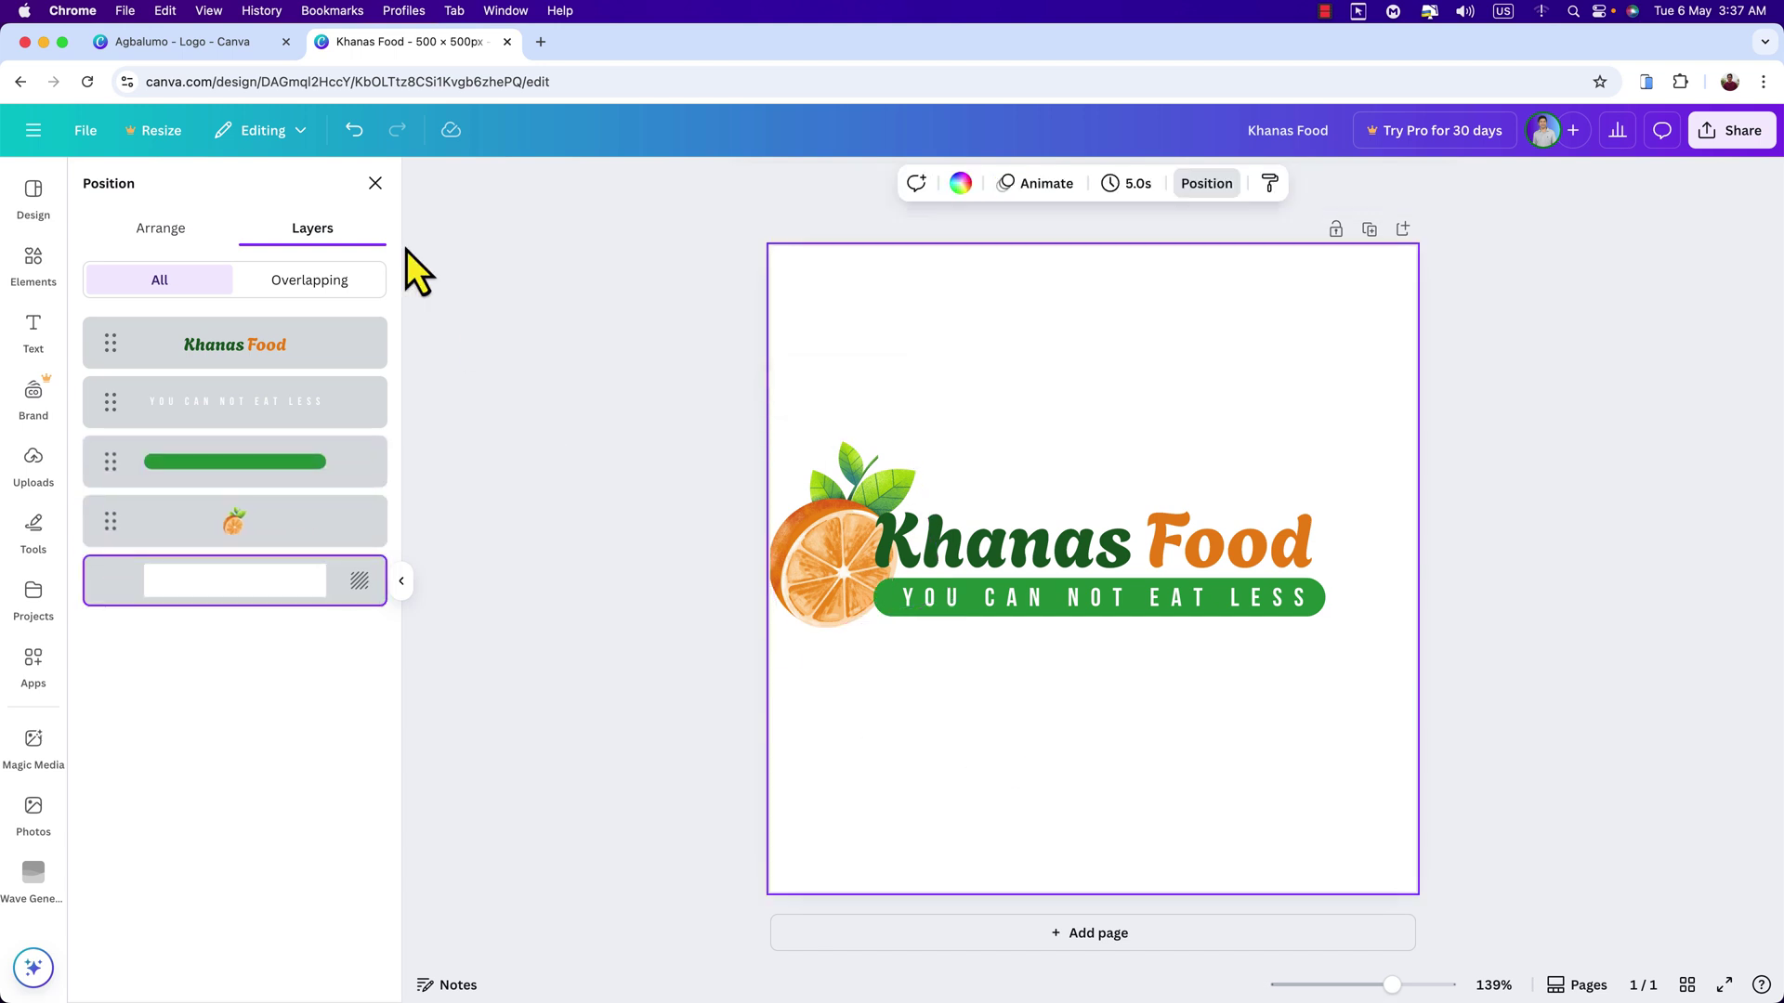
Check the reference logo, then add a circle shape and place it in the empty area above the heading
left_click(259, 51)
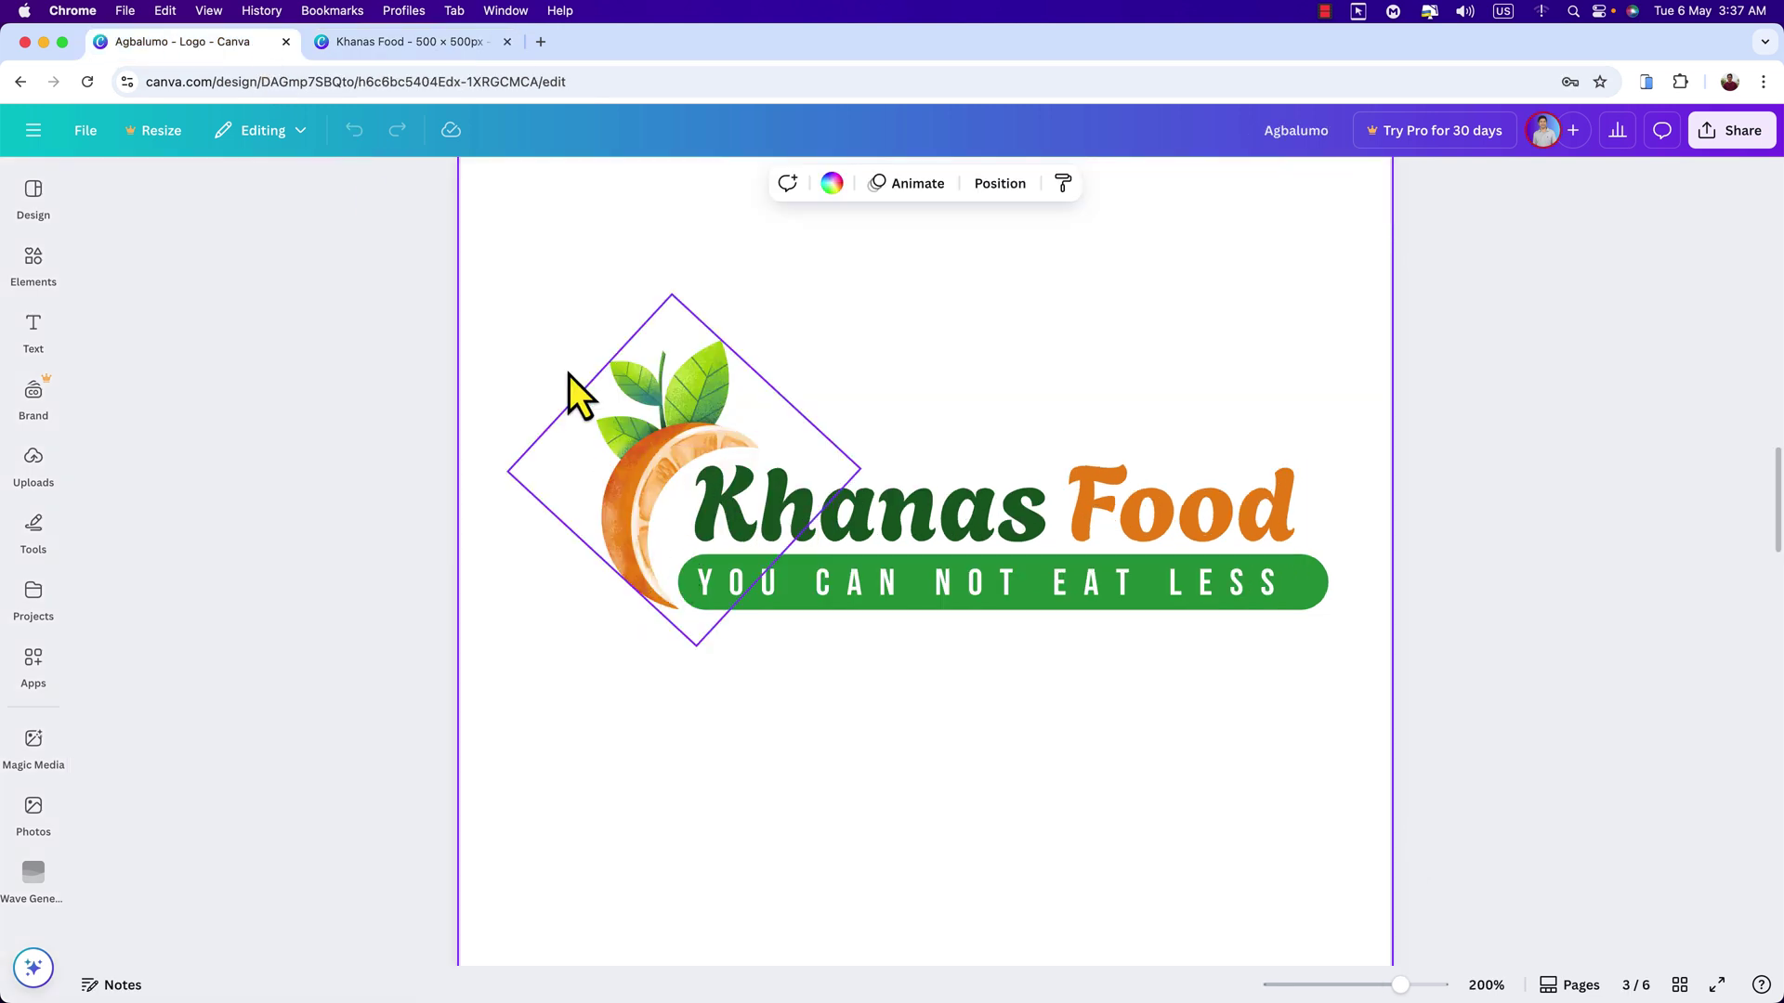
left_click(438, 54)
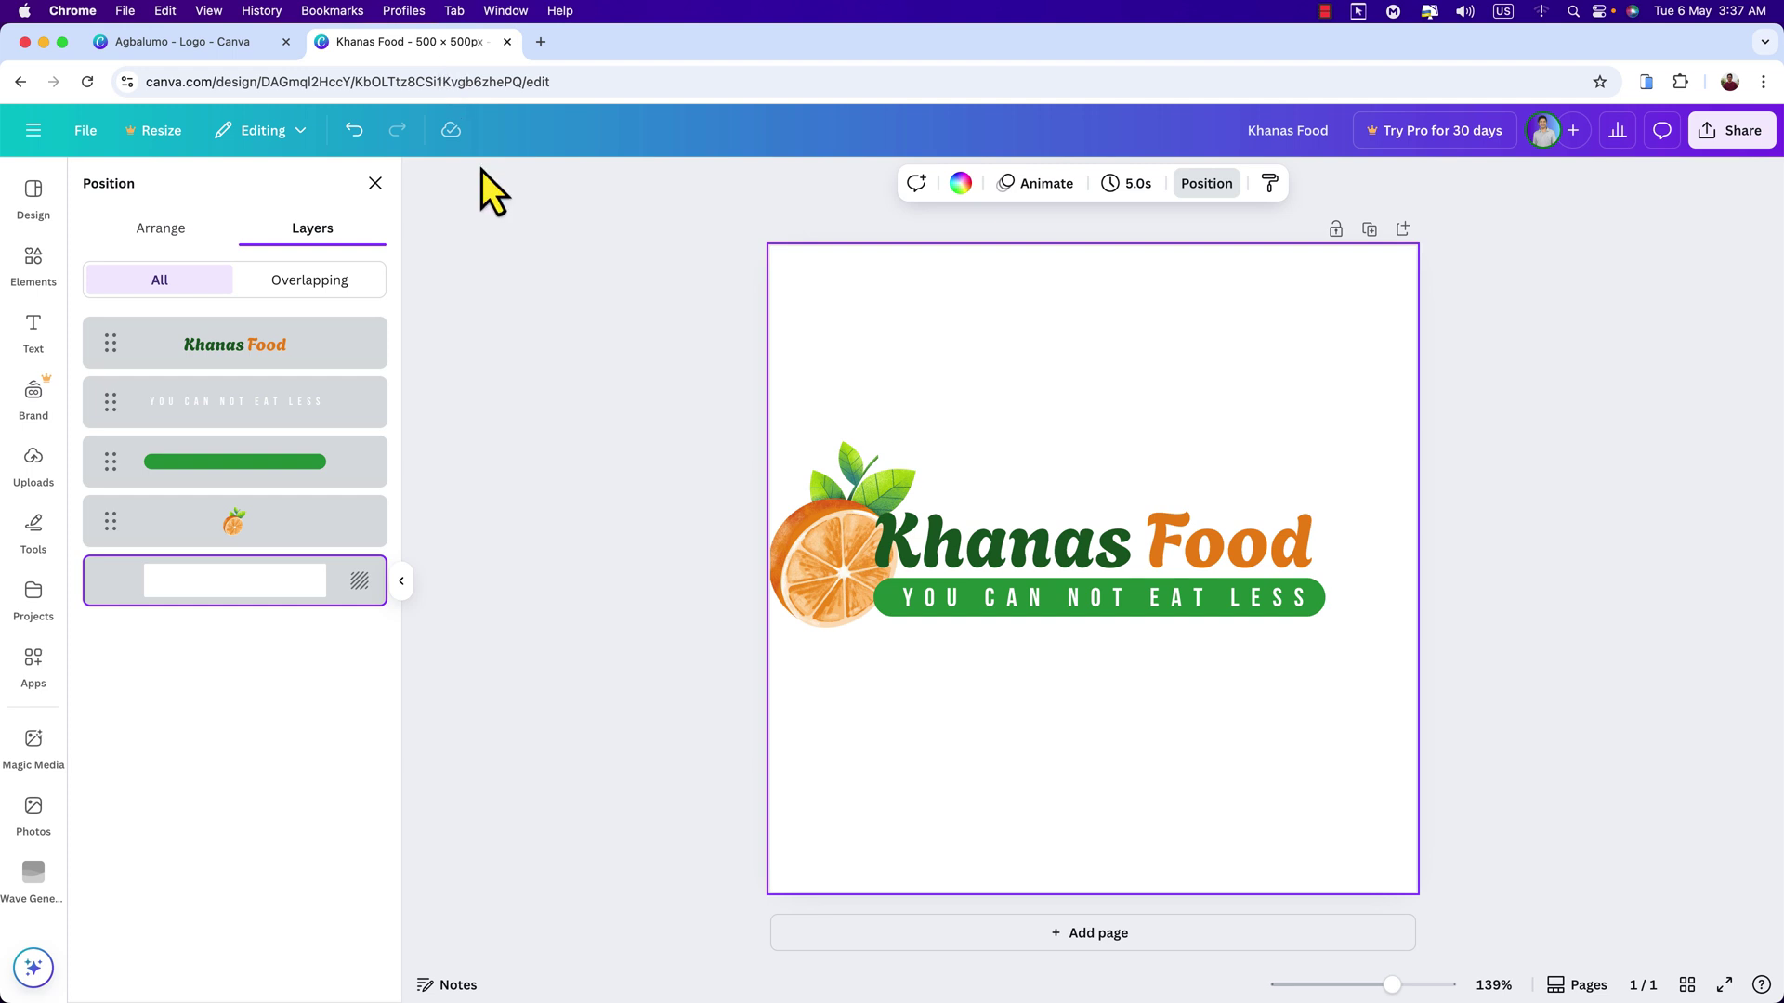
left_click(44, 260)
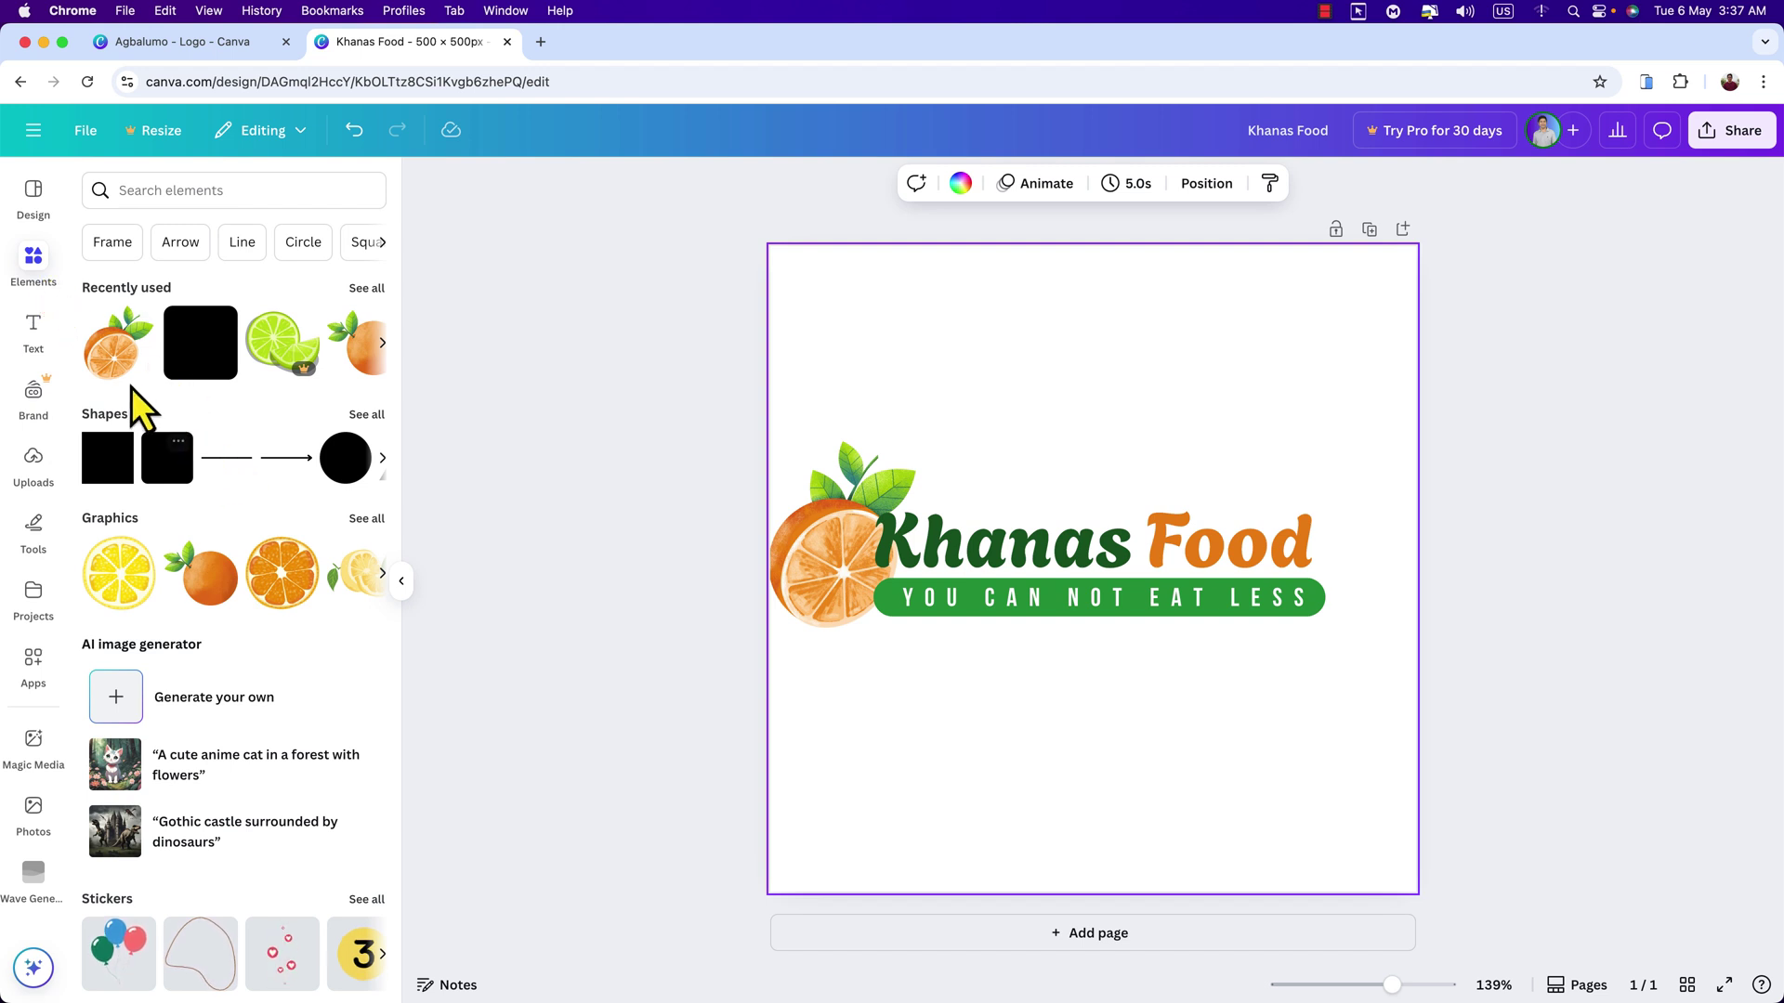
left_click(379, 416)
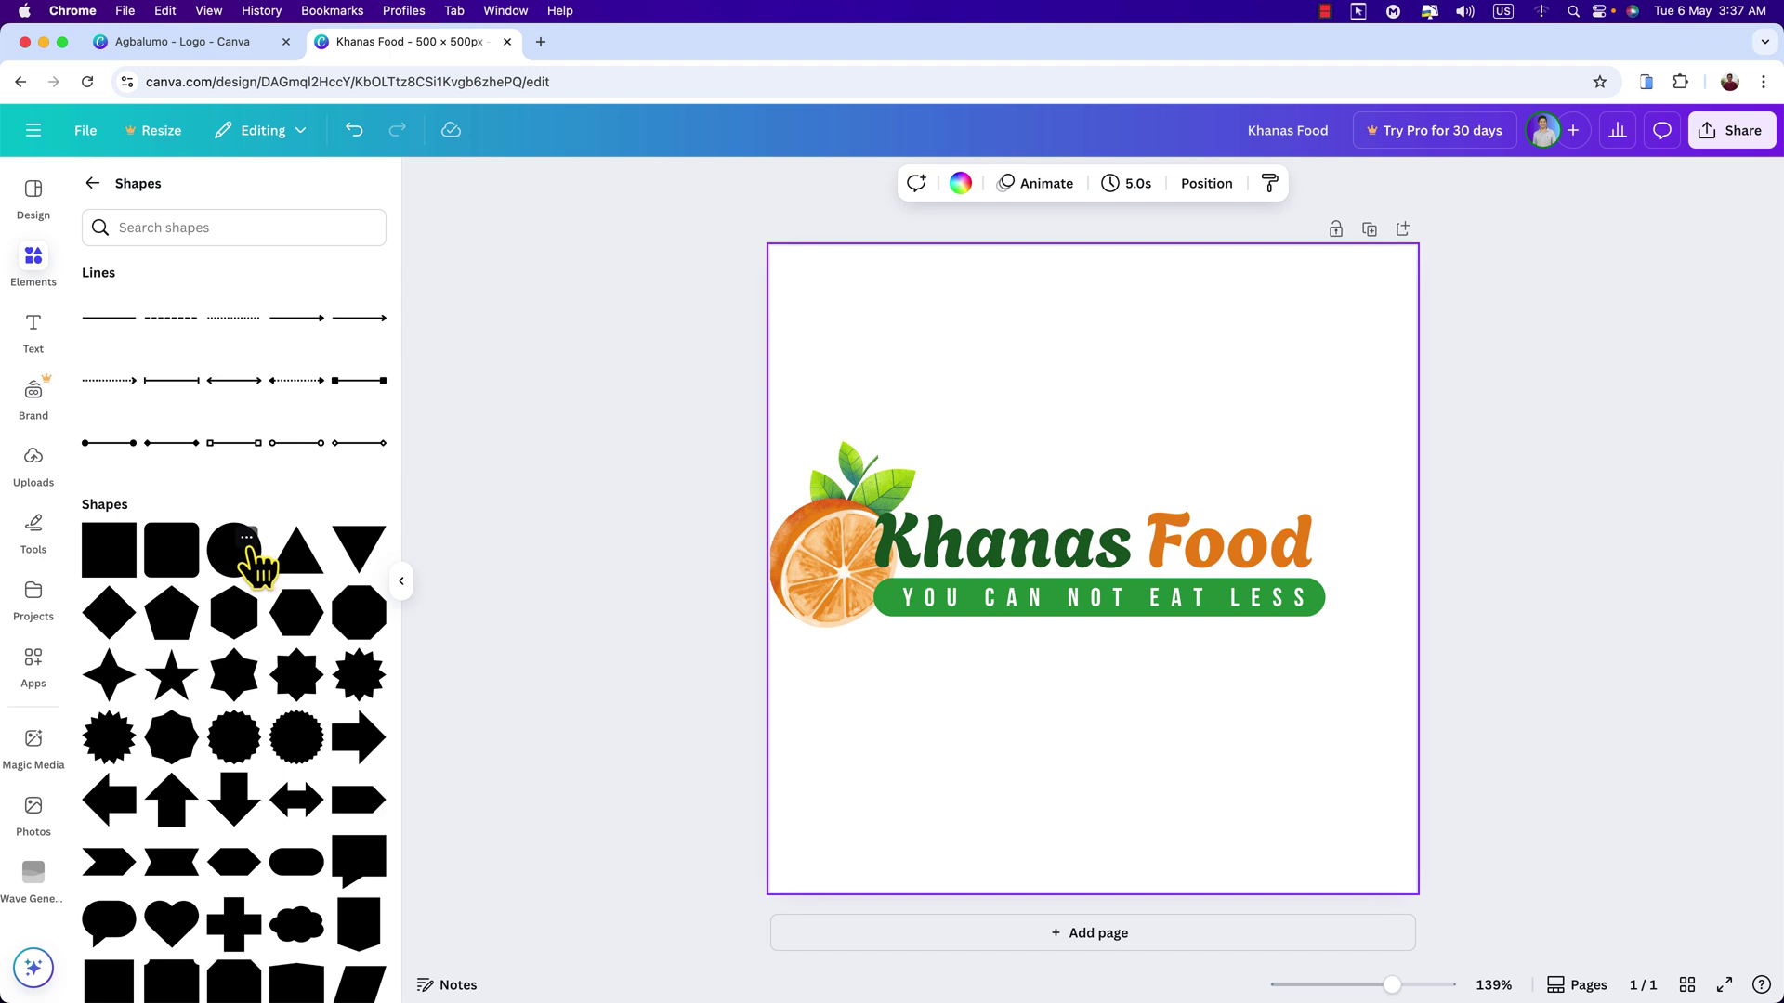
left_click(246, 562)
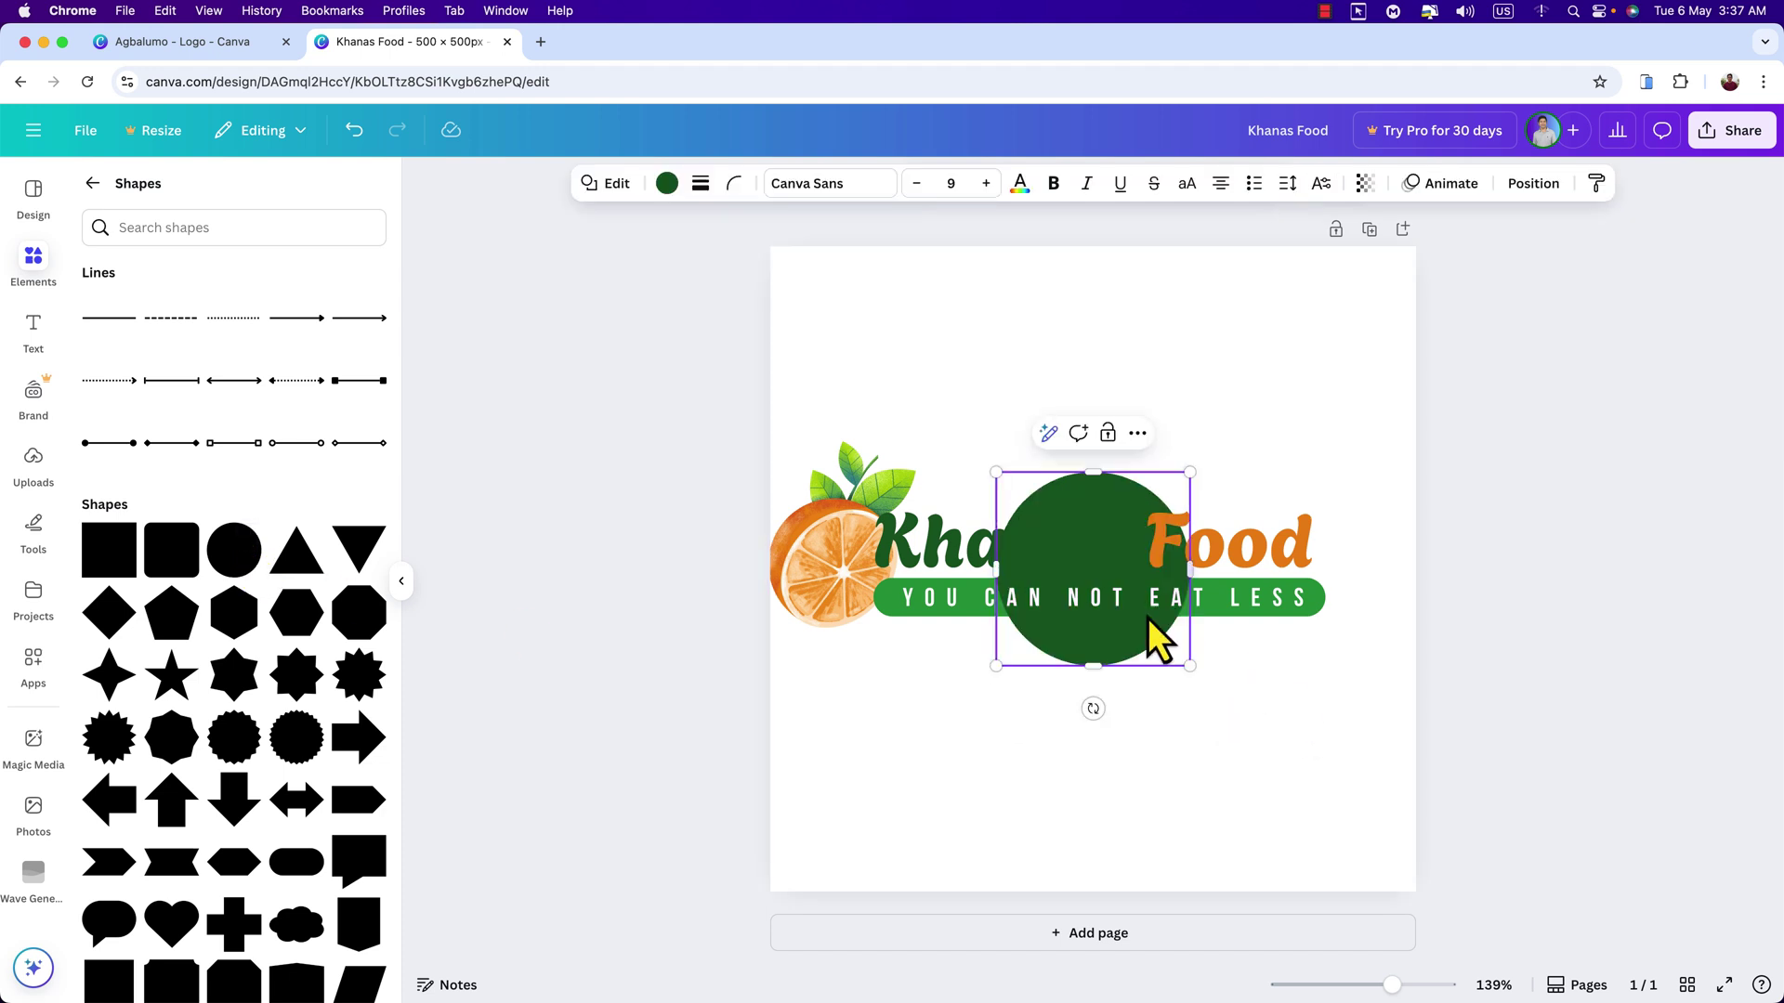
left_click_drag(1095, 649, 1139, 450)
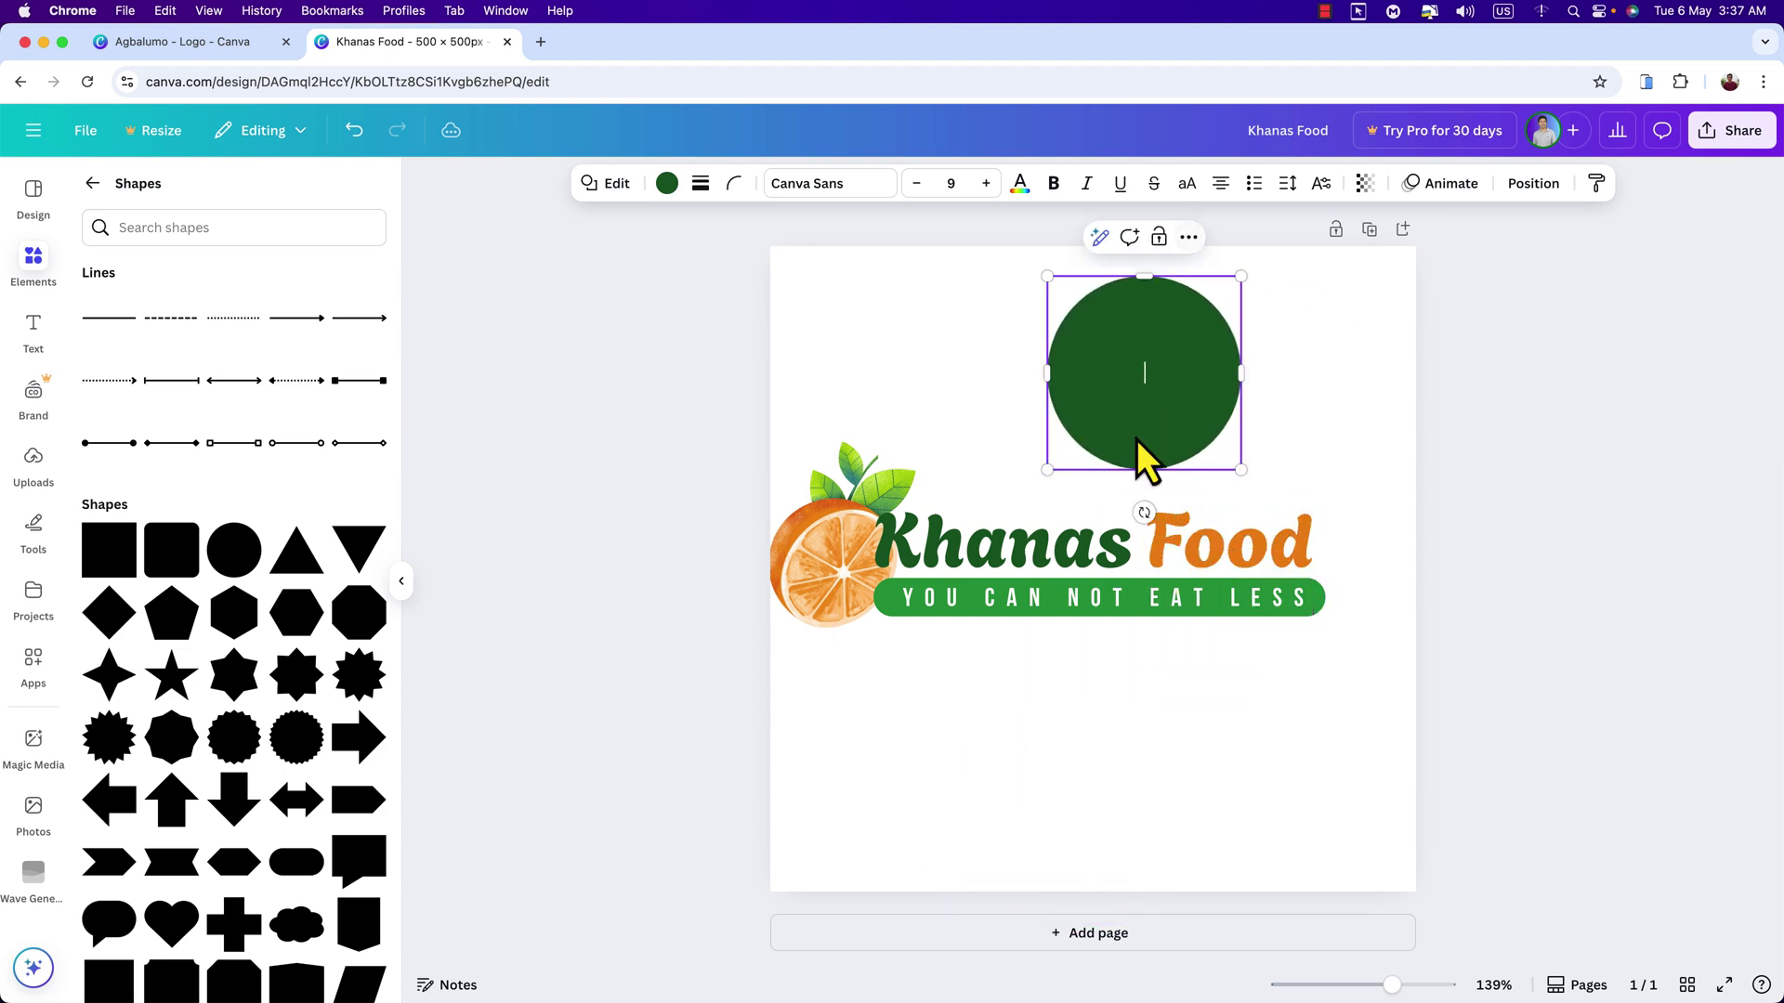
Fill the circle with white (#ffffff) and move it to about X 149.8, Y 21.8 px
left_click(668, 186)
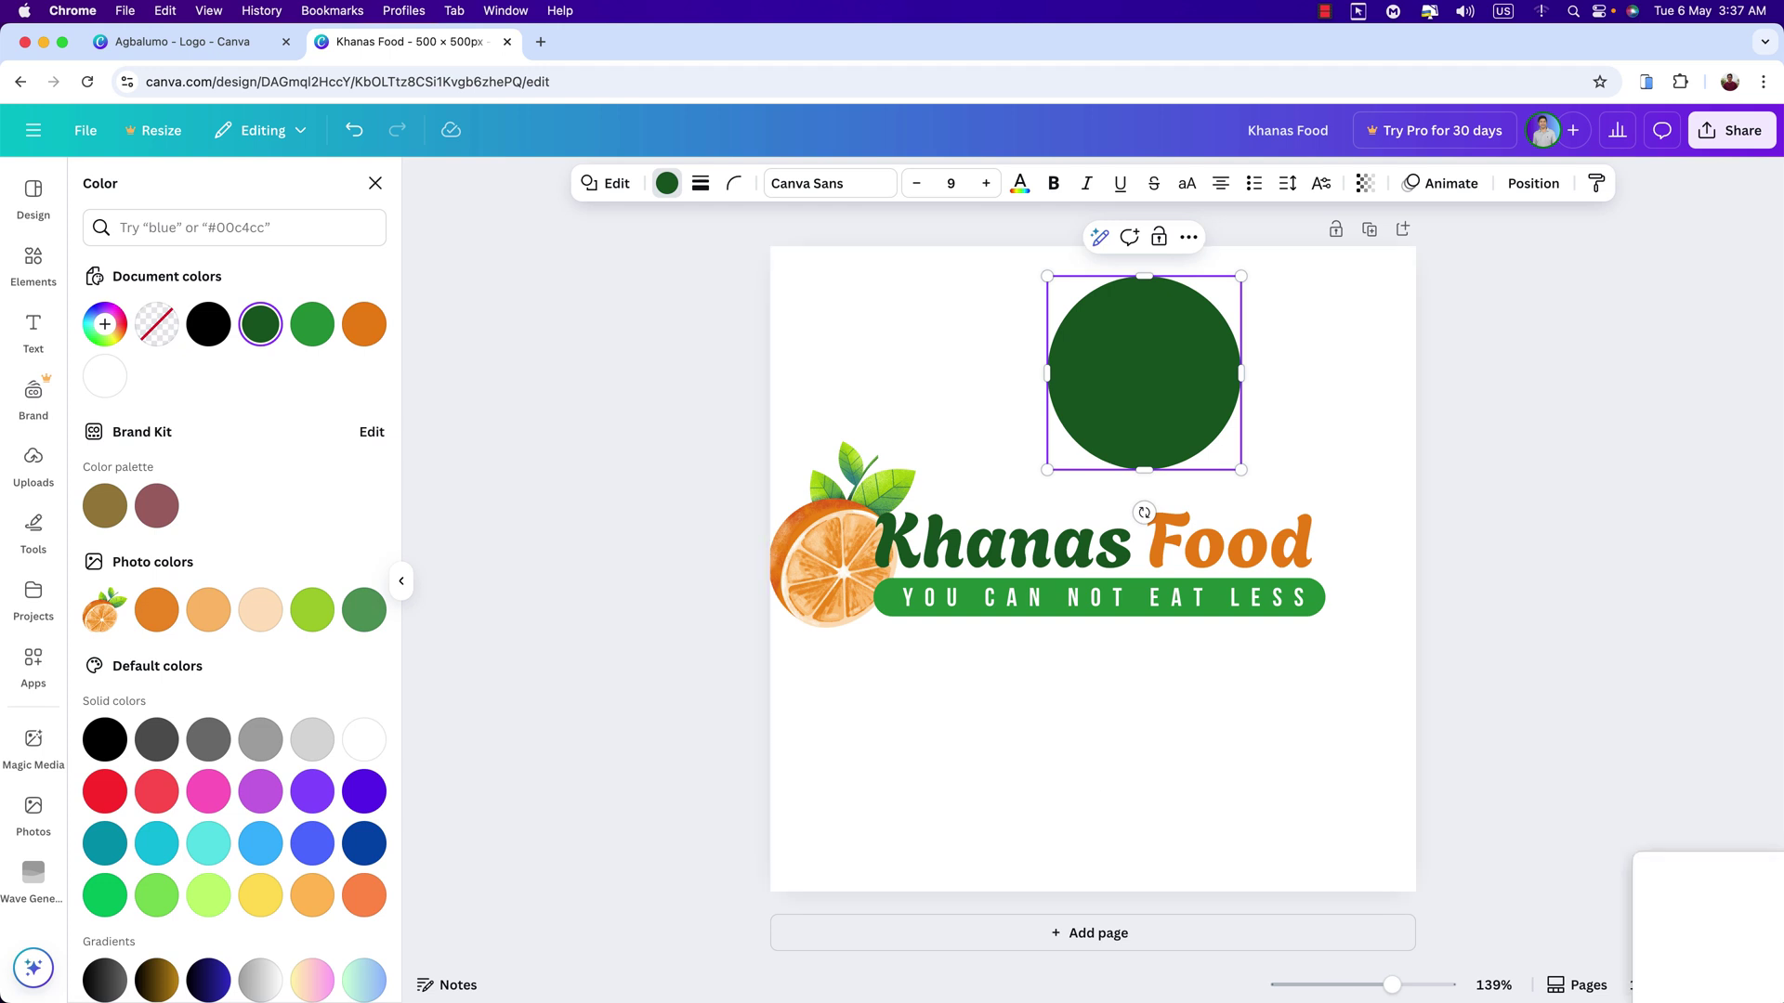
left_click(105, 376)
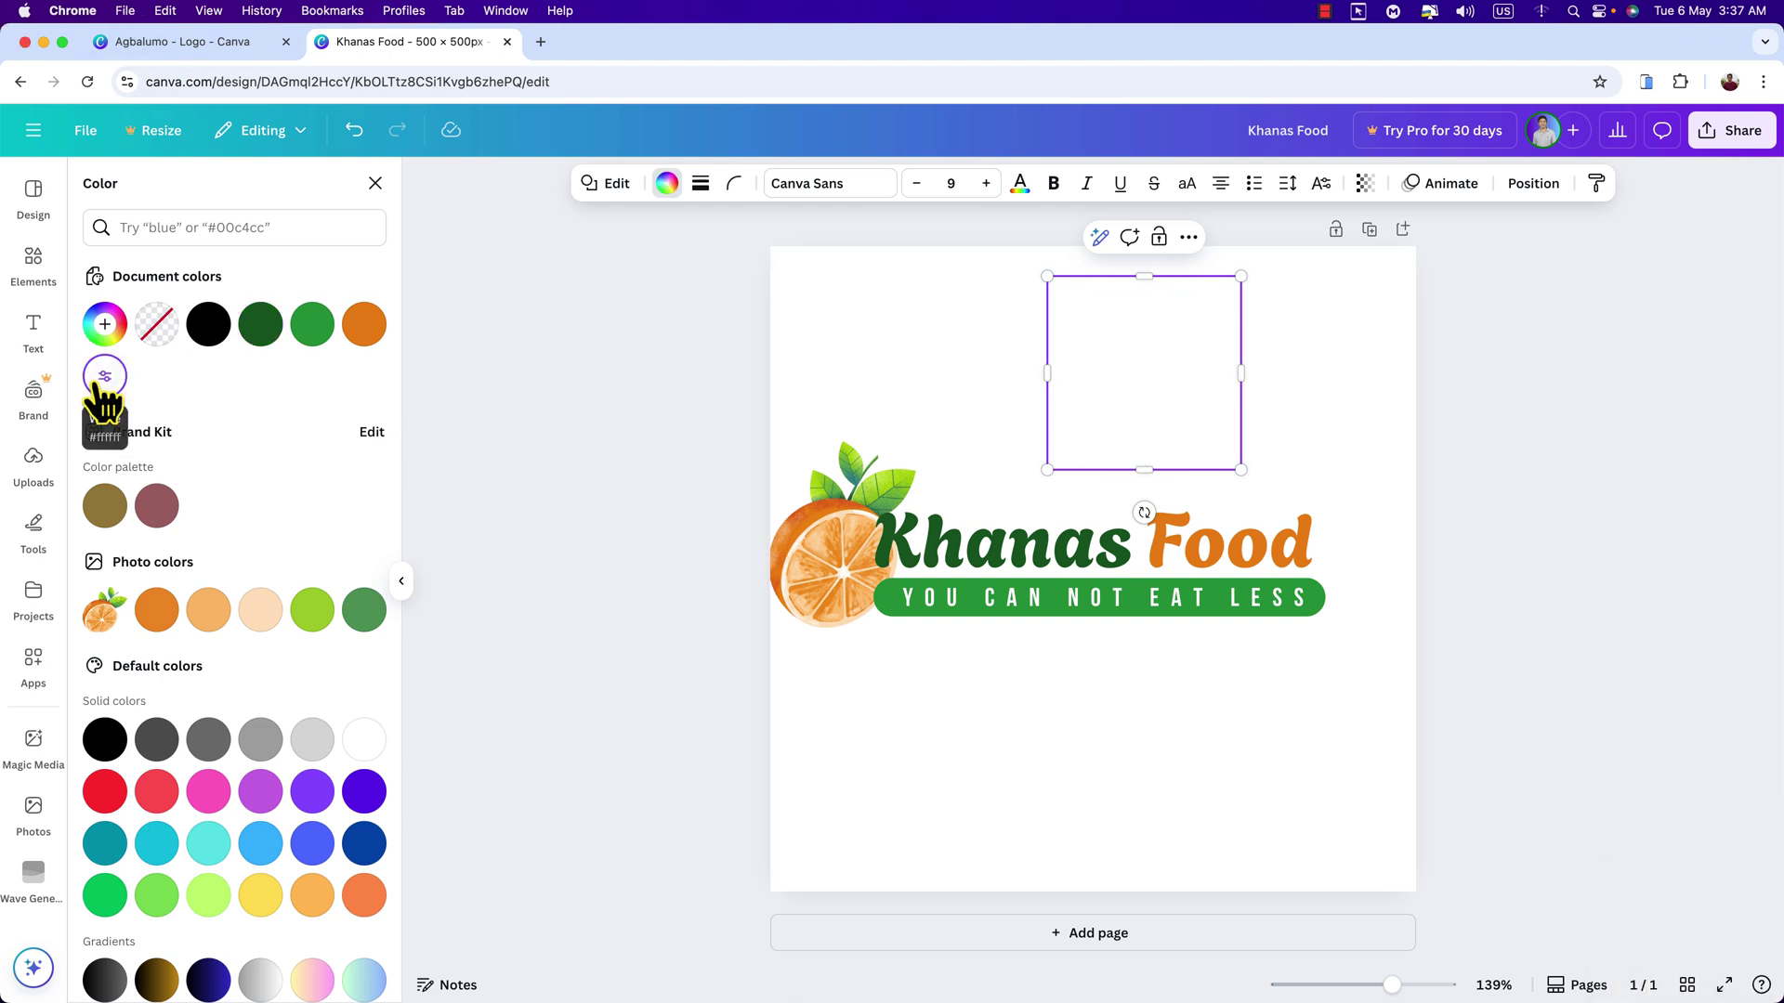
left_click_drag(1158, 363, 1071, 359)
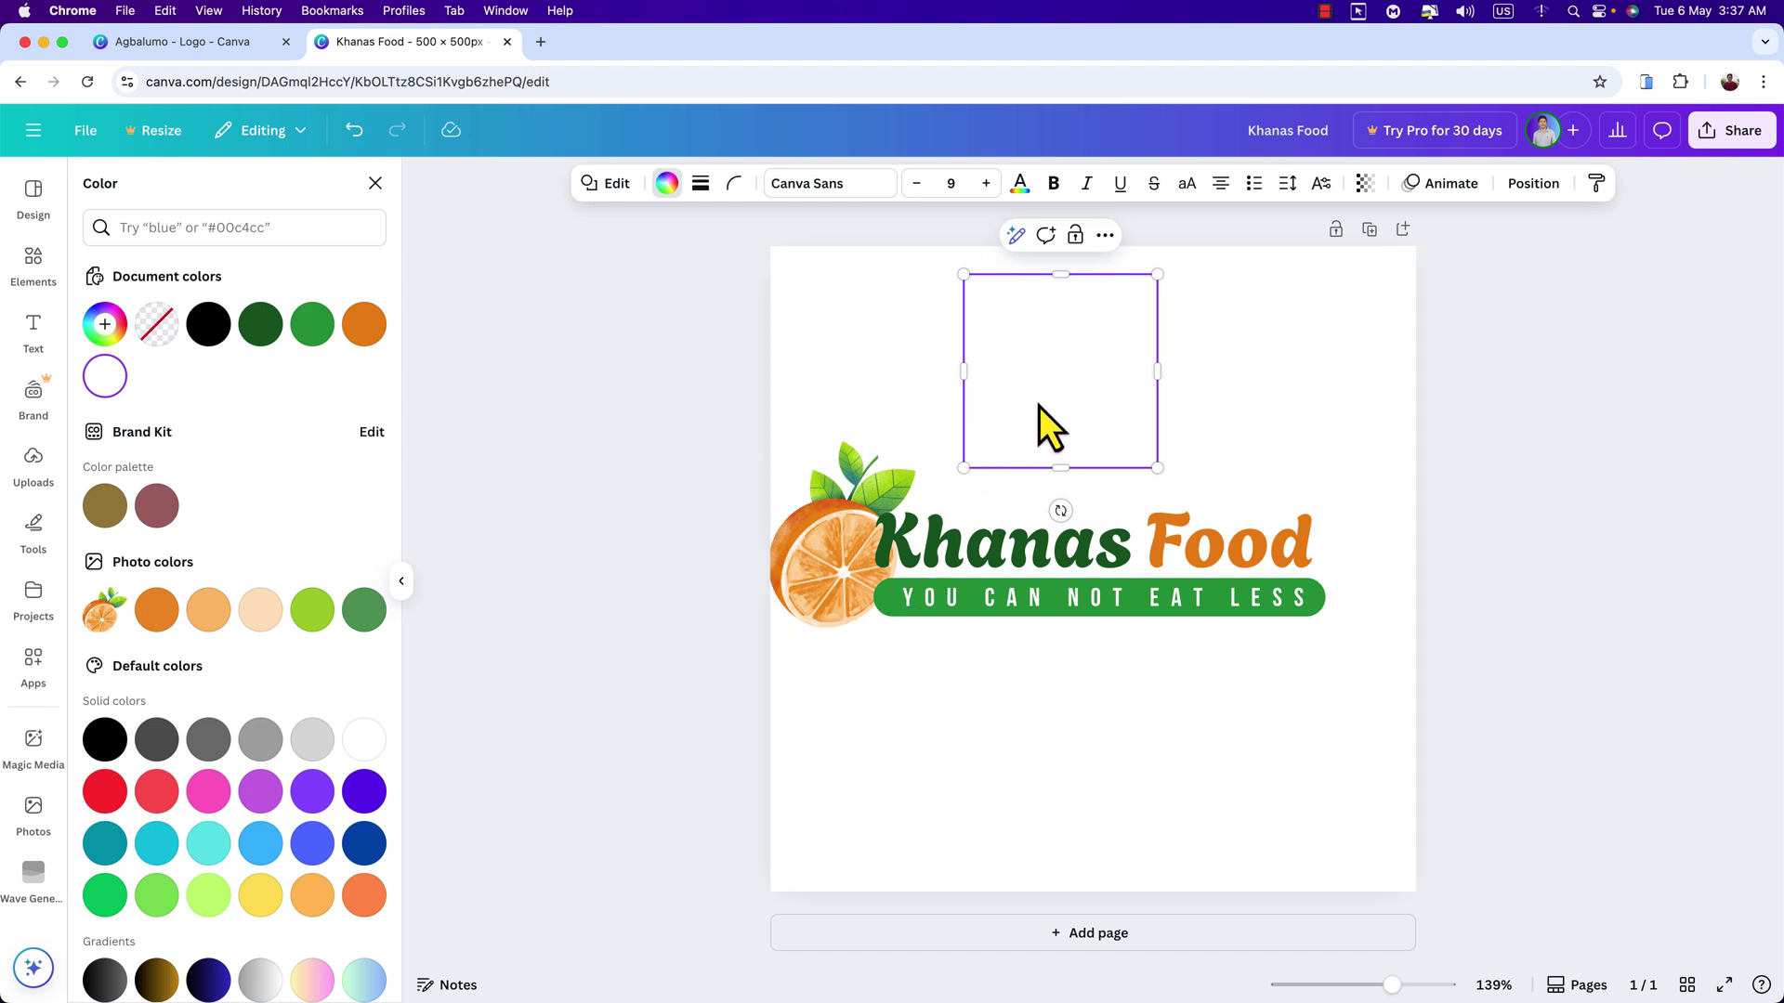
Set the white circle's width to 100 px with its aspect ratio locked
left_click(1533, 185)
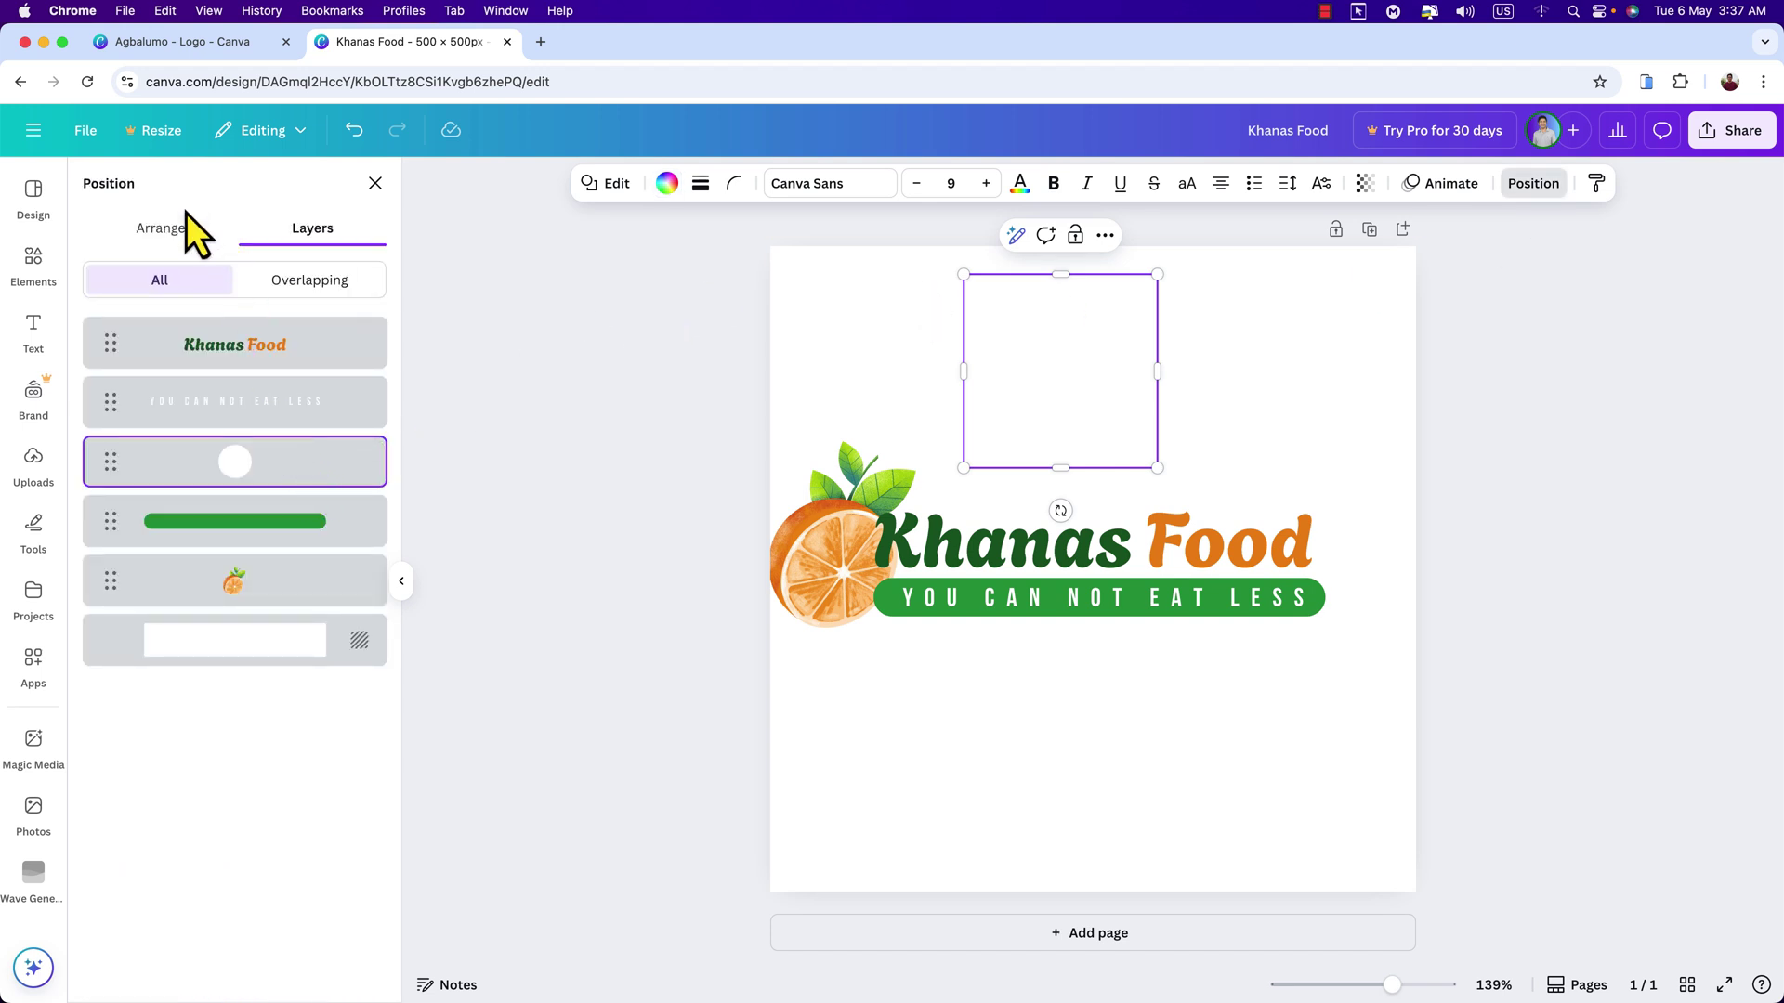
left_click(172, 232)
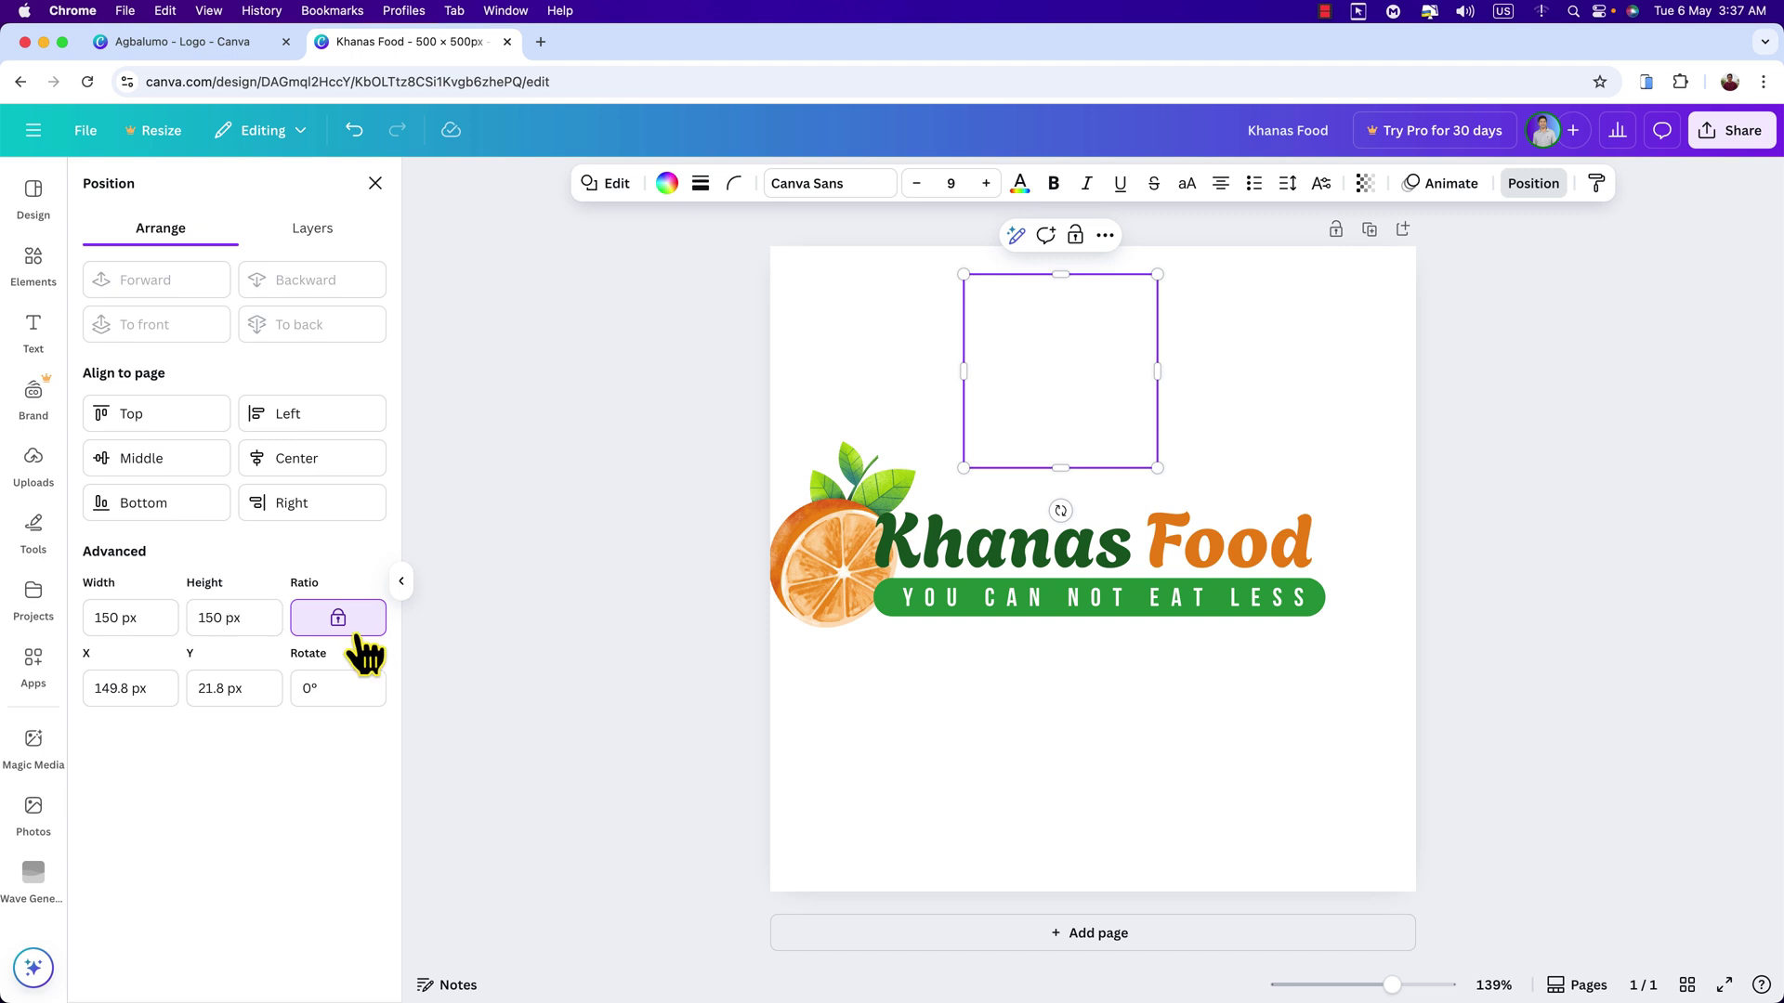
left_click_drag(109, 617, 75, 626)
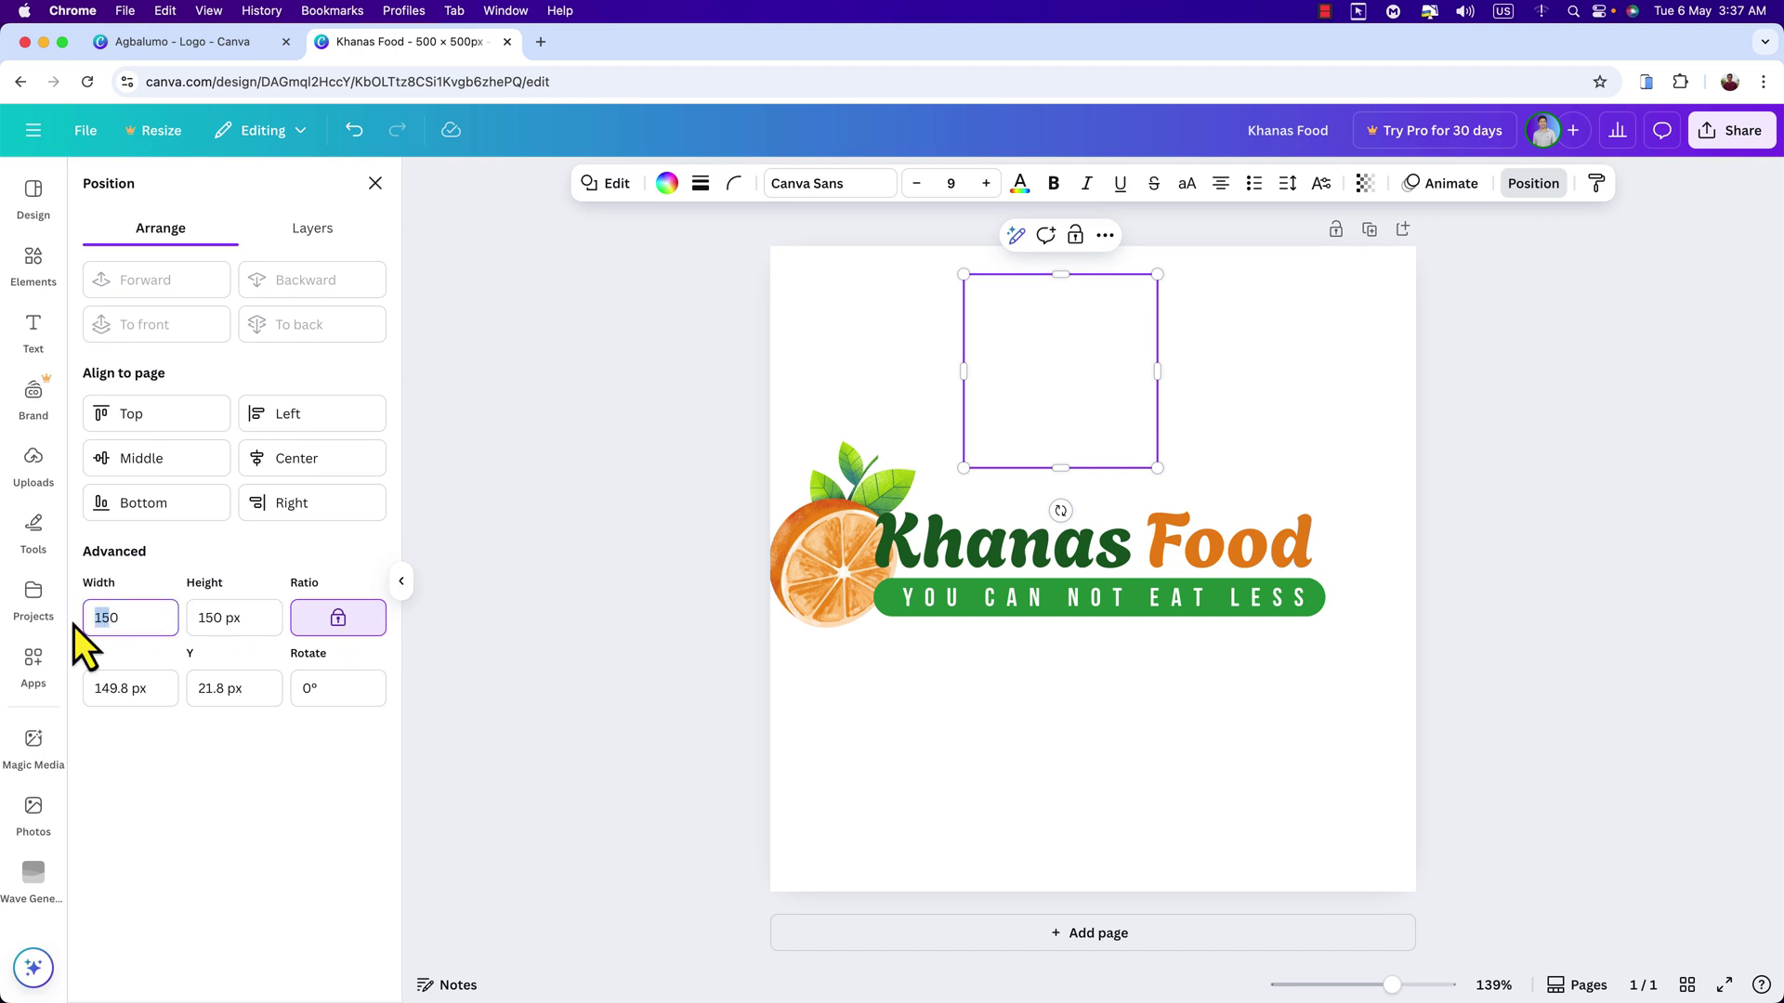
type("1")
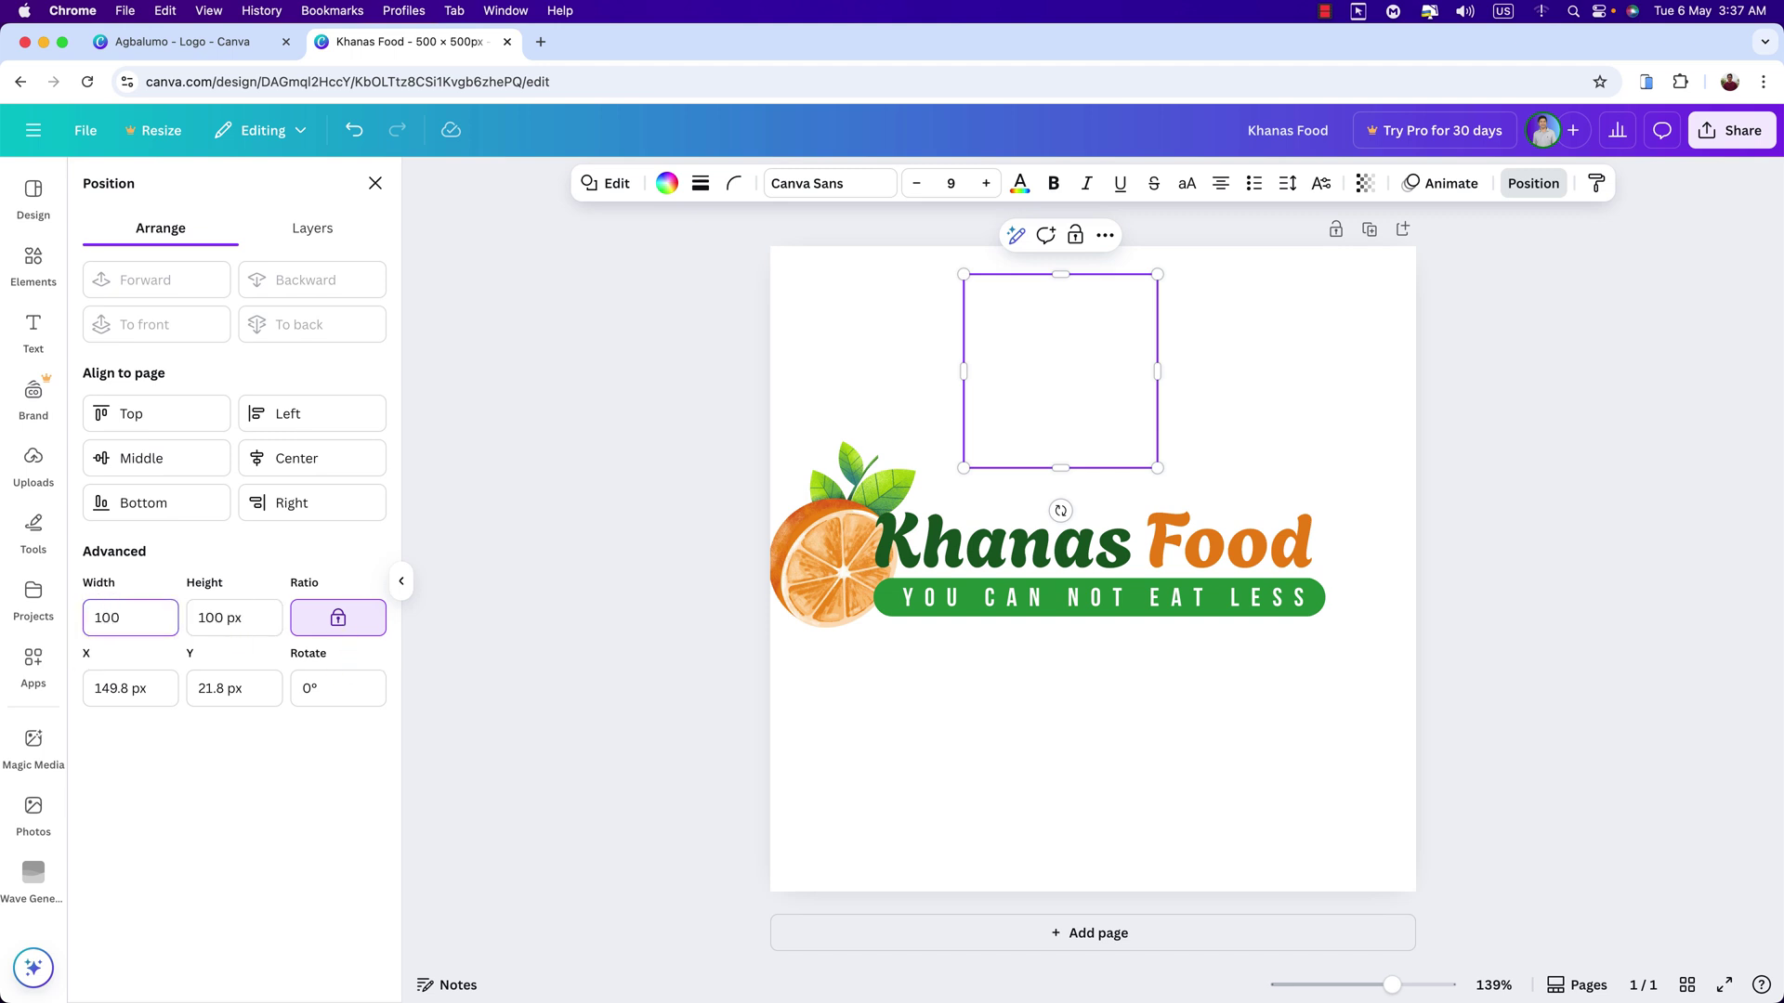
key("Return")
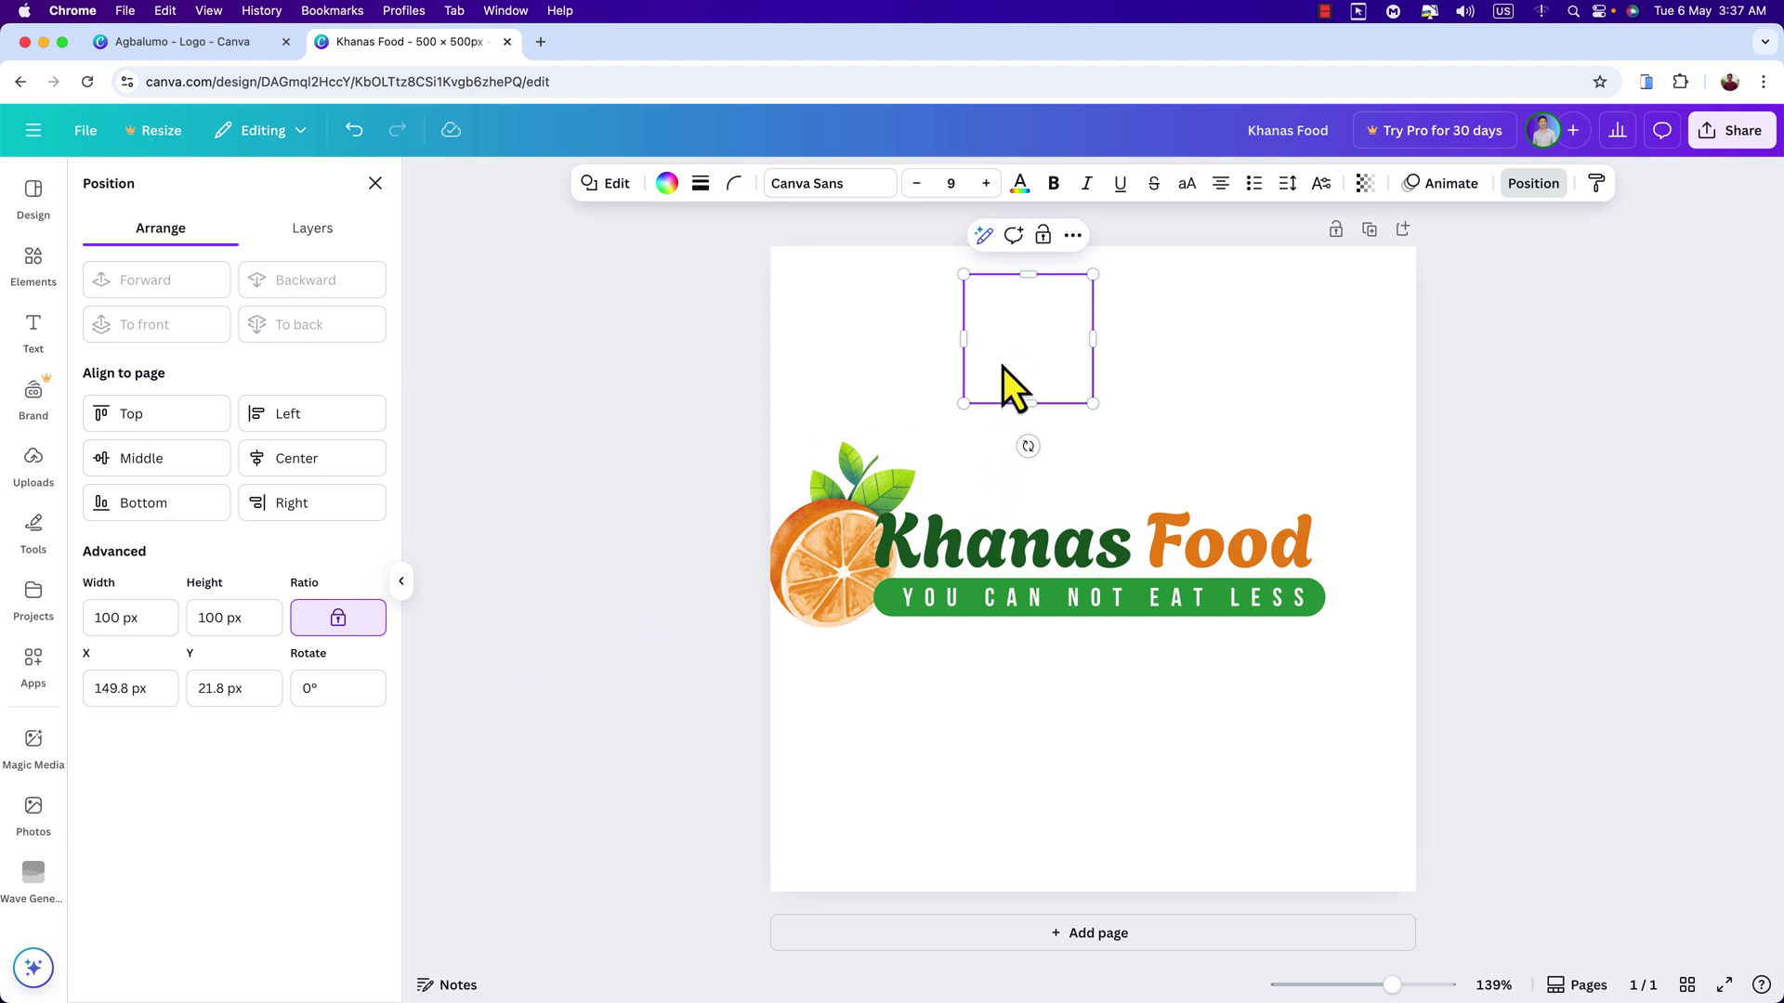
Move the white circle over the orange slice at about X 25.4, Y 211.9 px and reorder its layer directly beneath the green bar
left_click_drag(1011, 375, 845, 605)
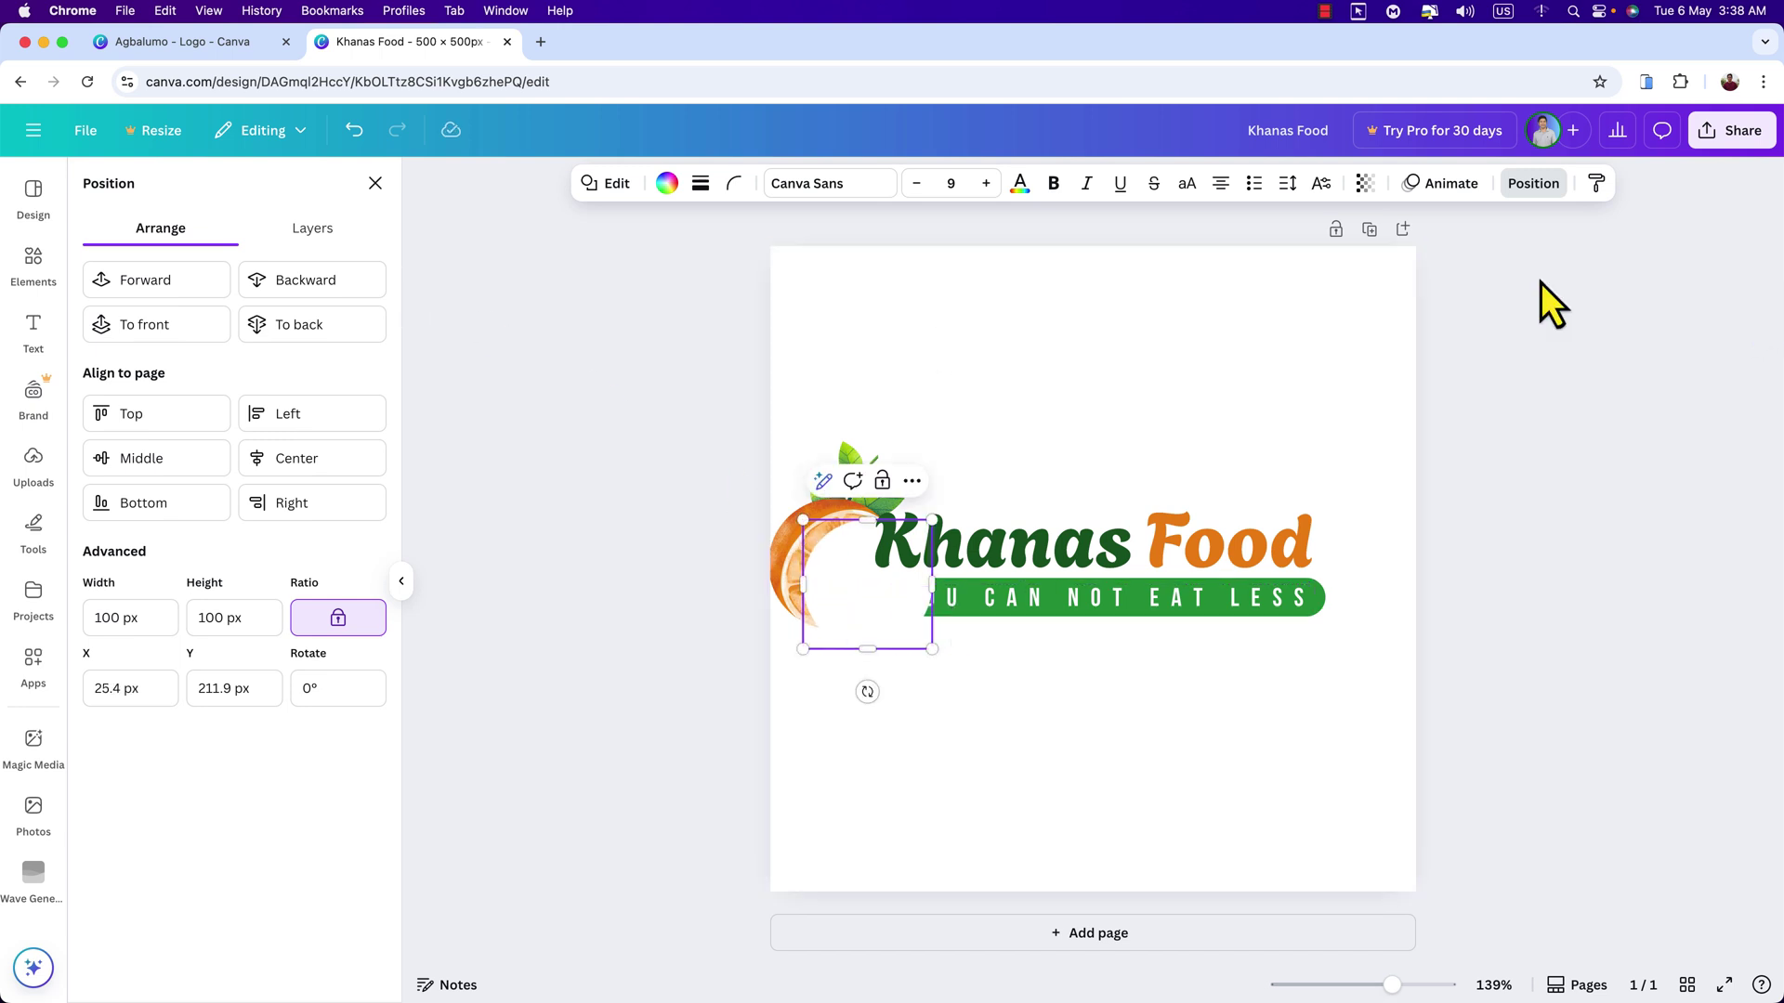
left_click(341, 230)
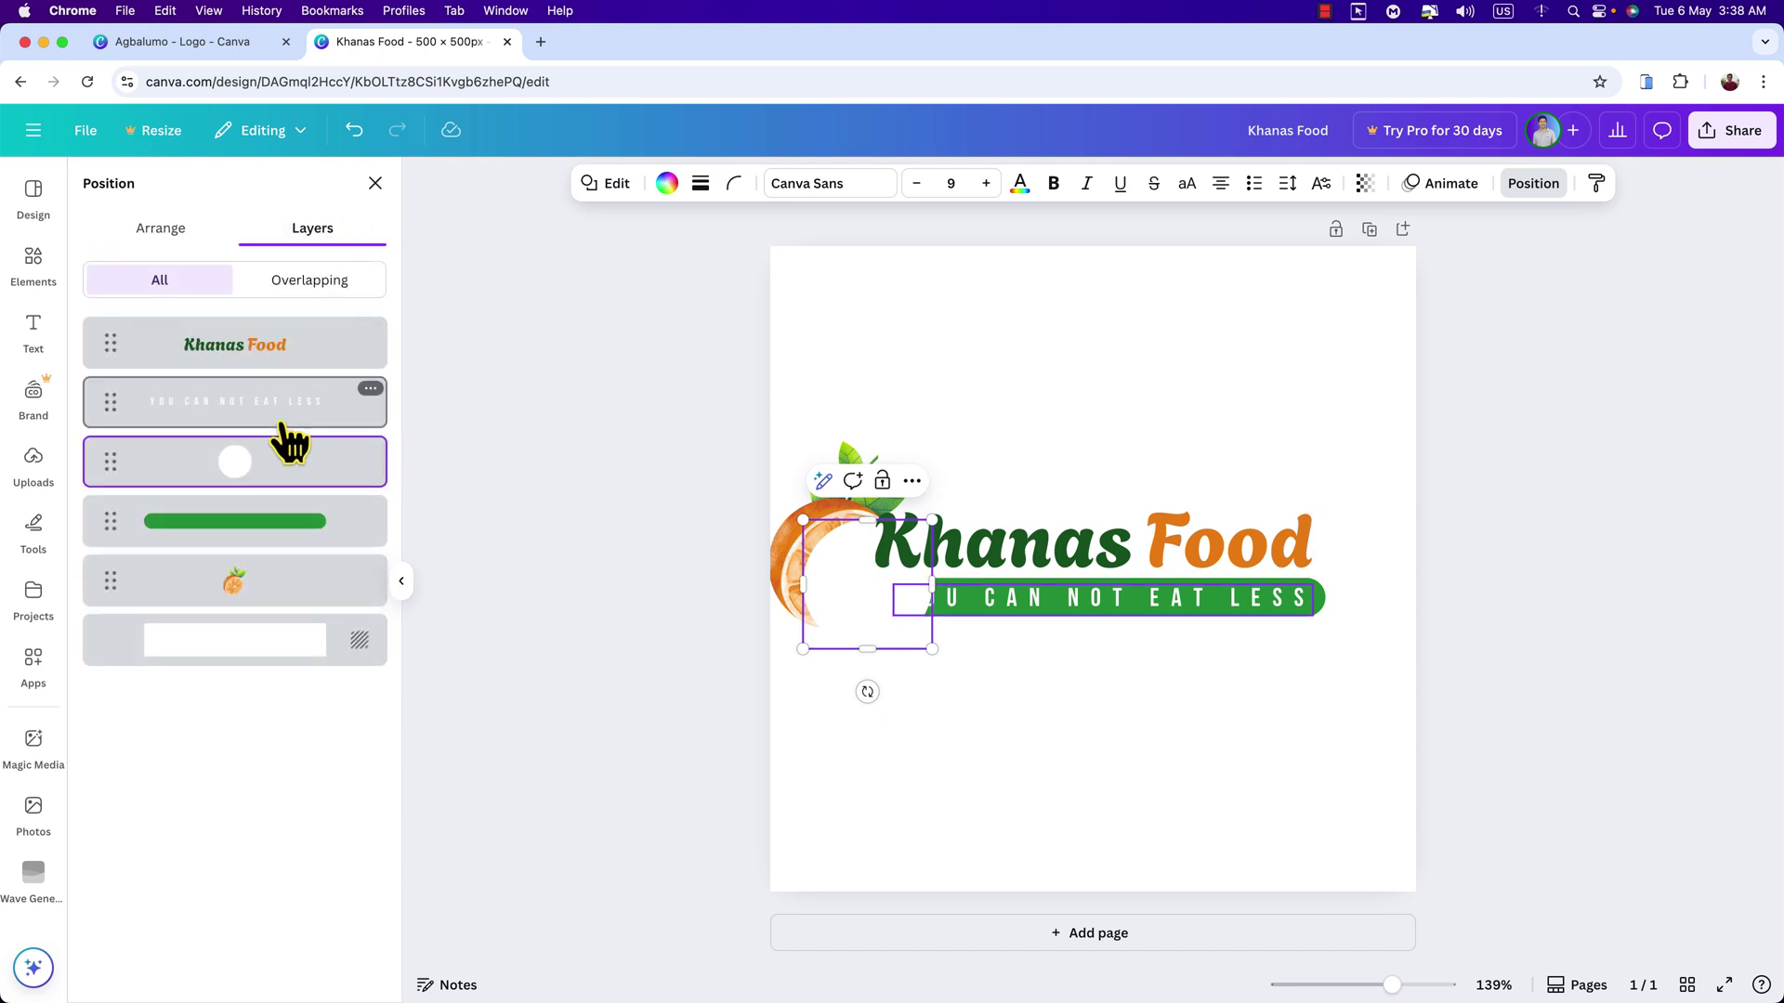
left_click_drag(288, 457, 275, 531)
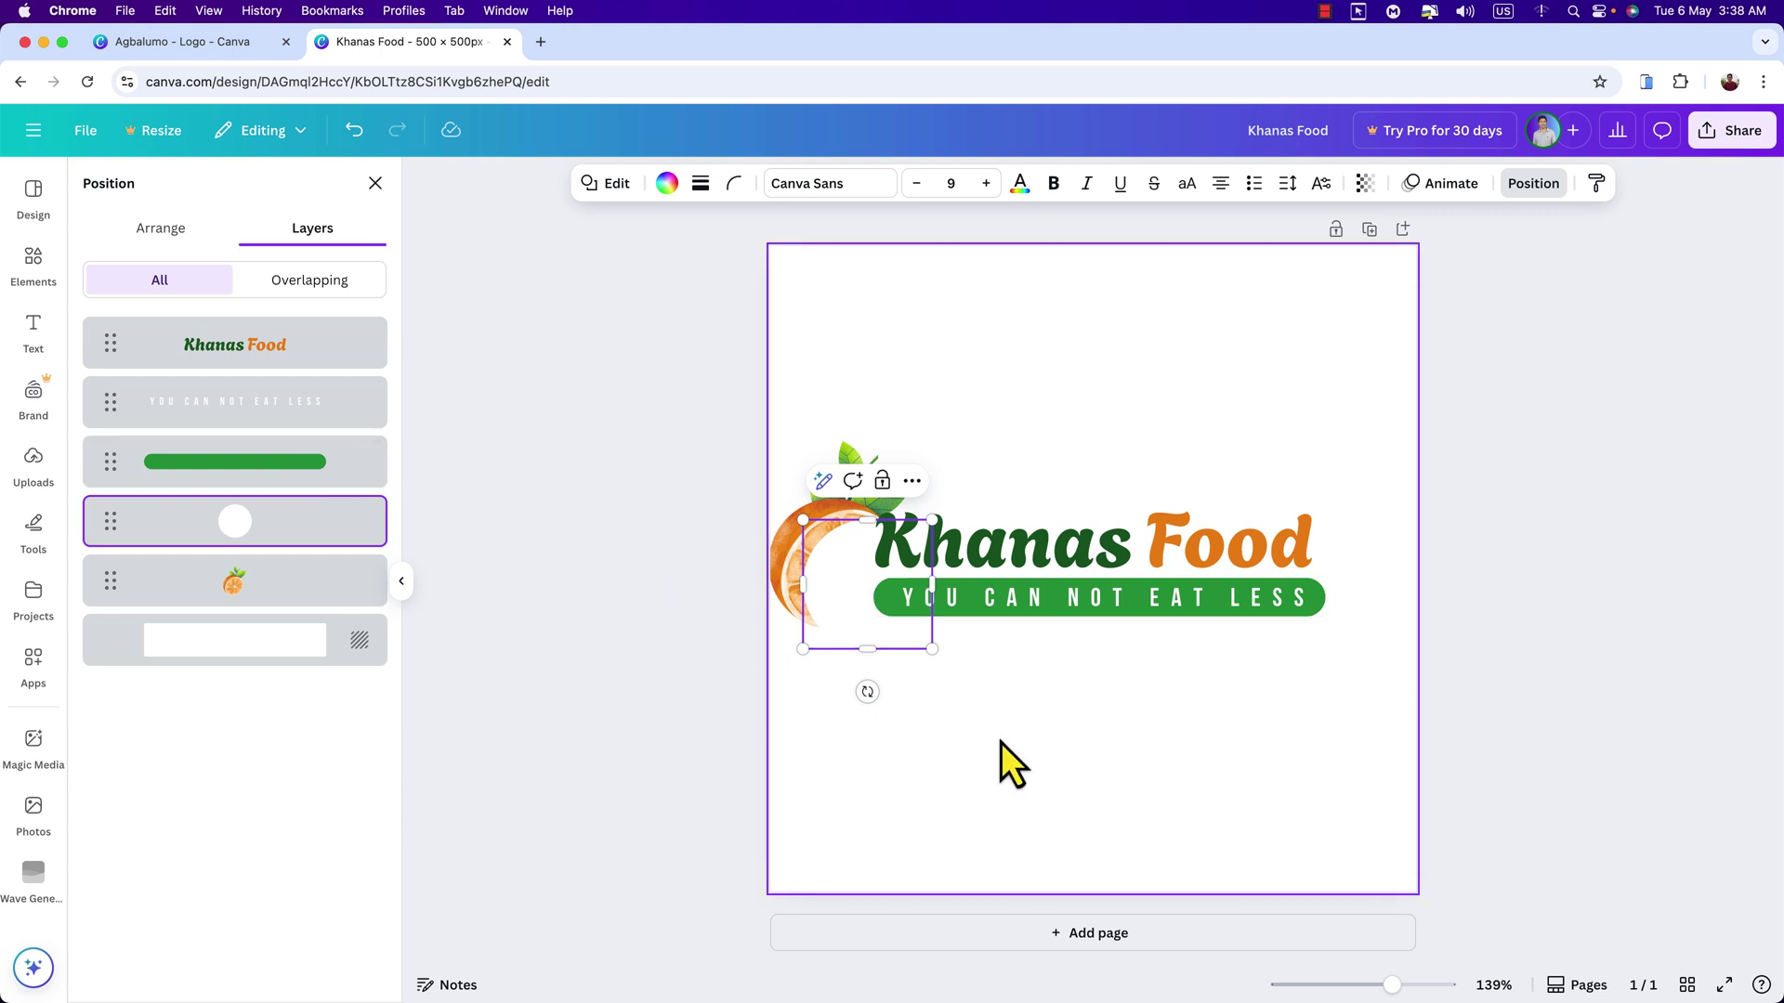
left_click(1048, 756)
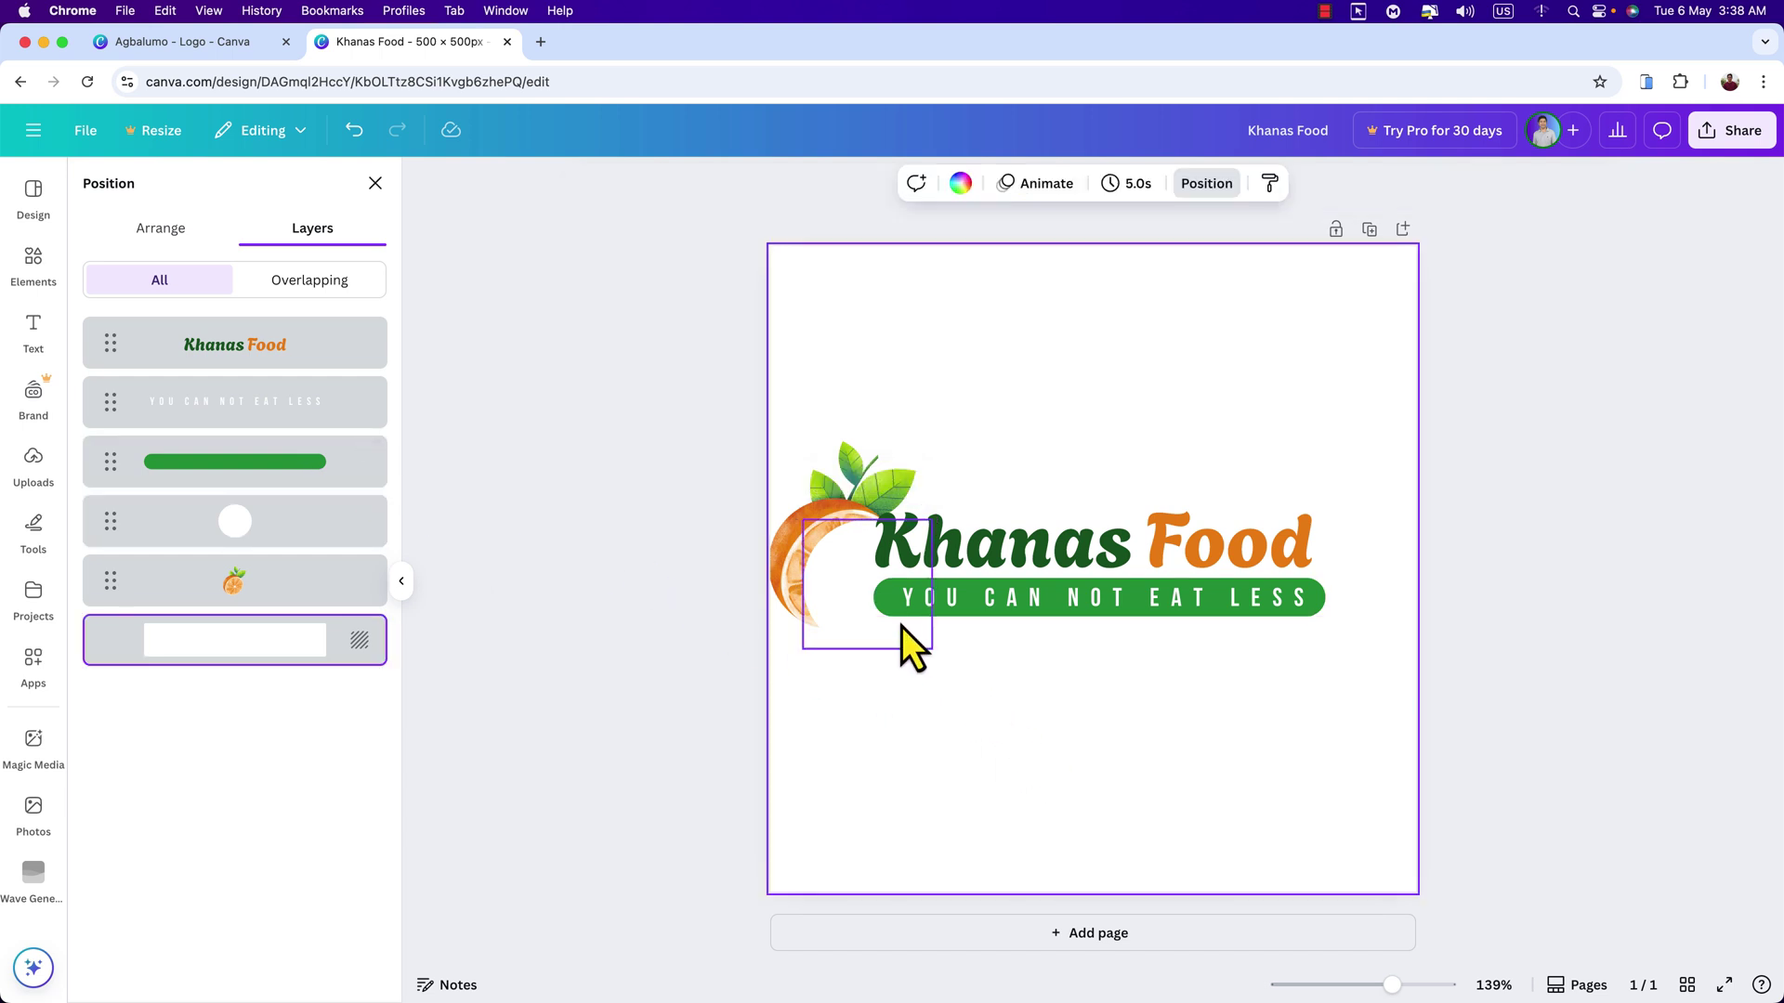
Reposition the white circle and the orange graphic so the circle masks the slice into a crescent beside the heading's K
left_click(855, 591)
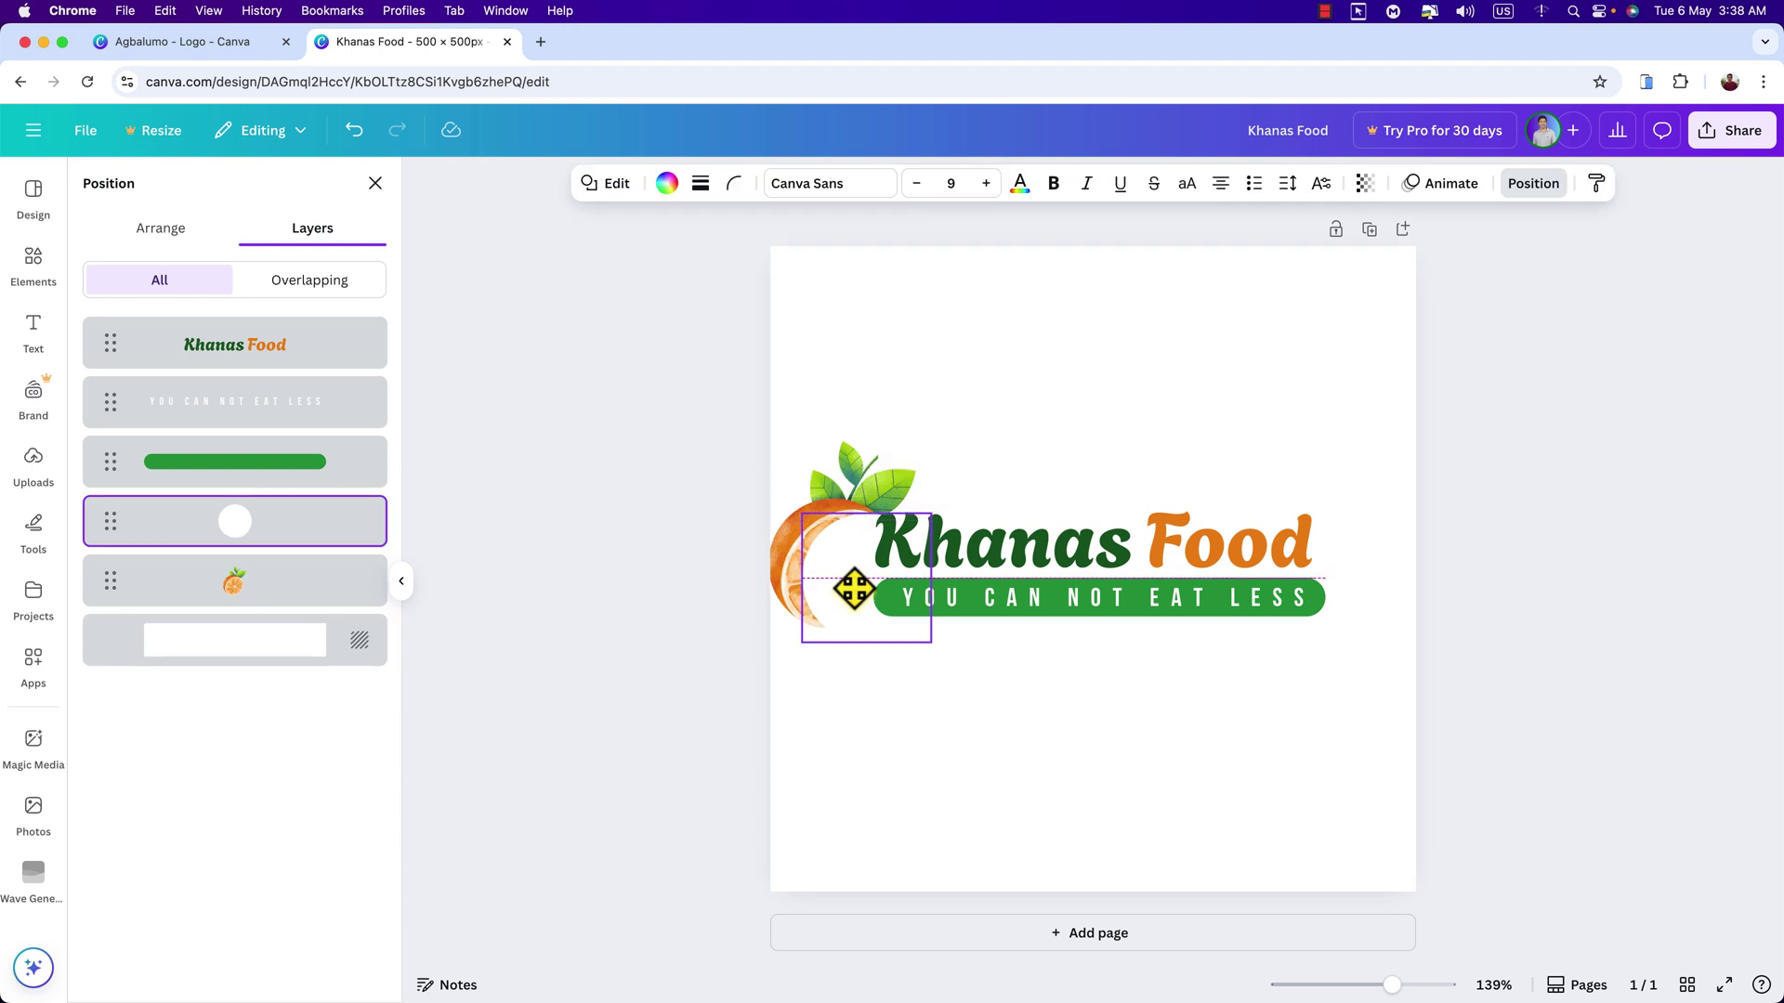
left_click_drag(854, 589, 792, 556)
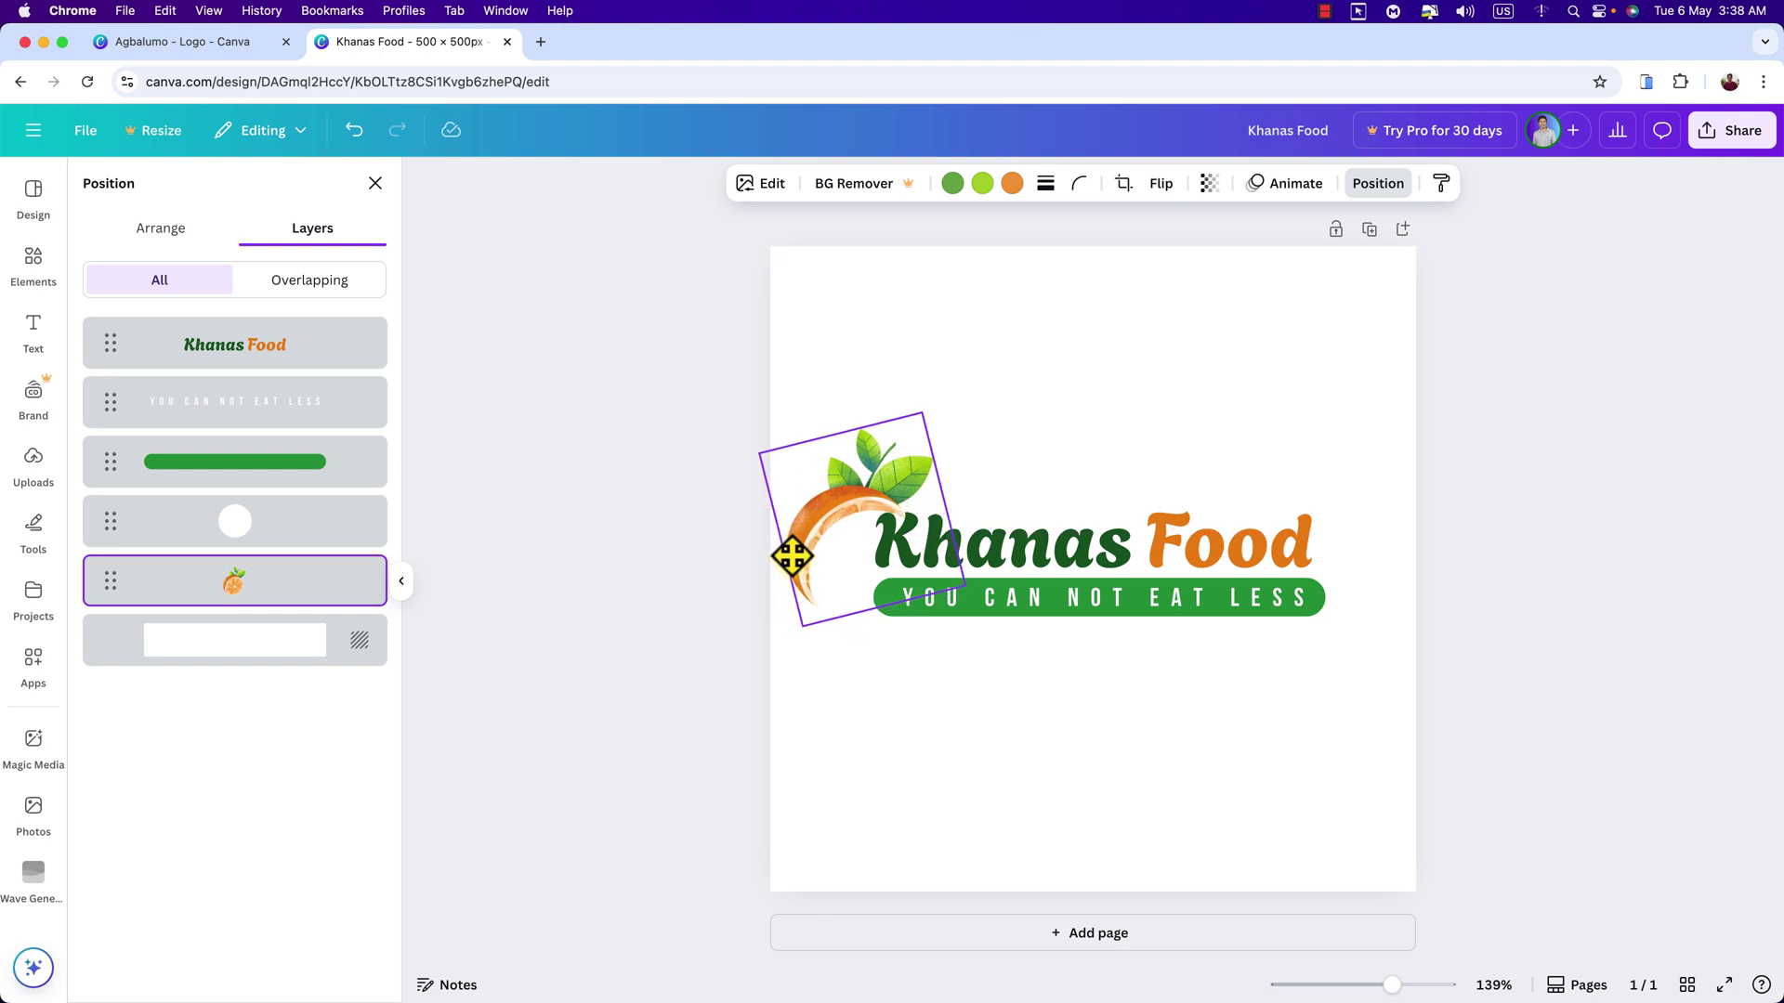
mouse_move(792, 555)
left_mouse_down()
mouse_move(830, 562)
mouse_move(819, 574)
left_mouse_up()
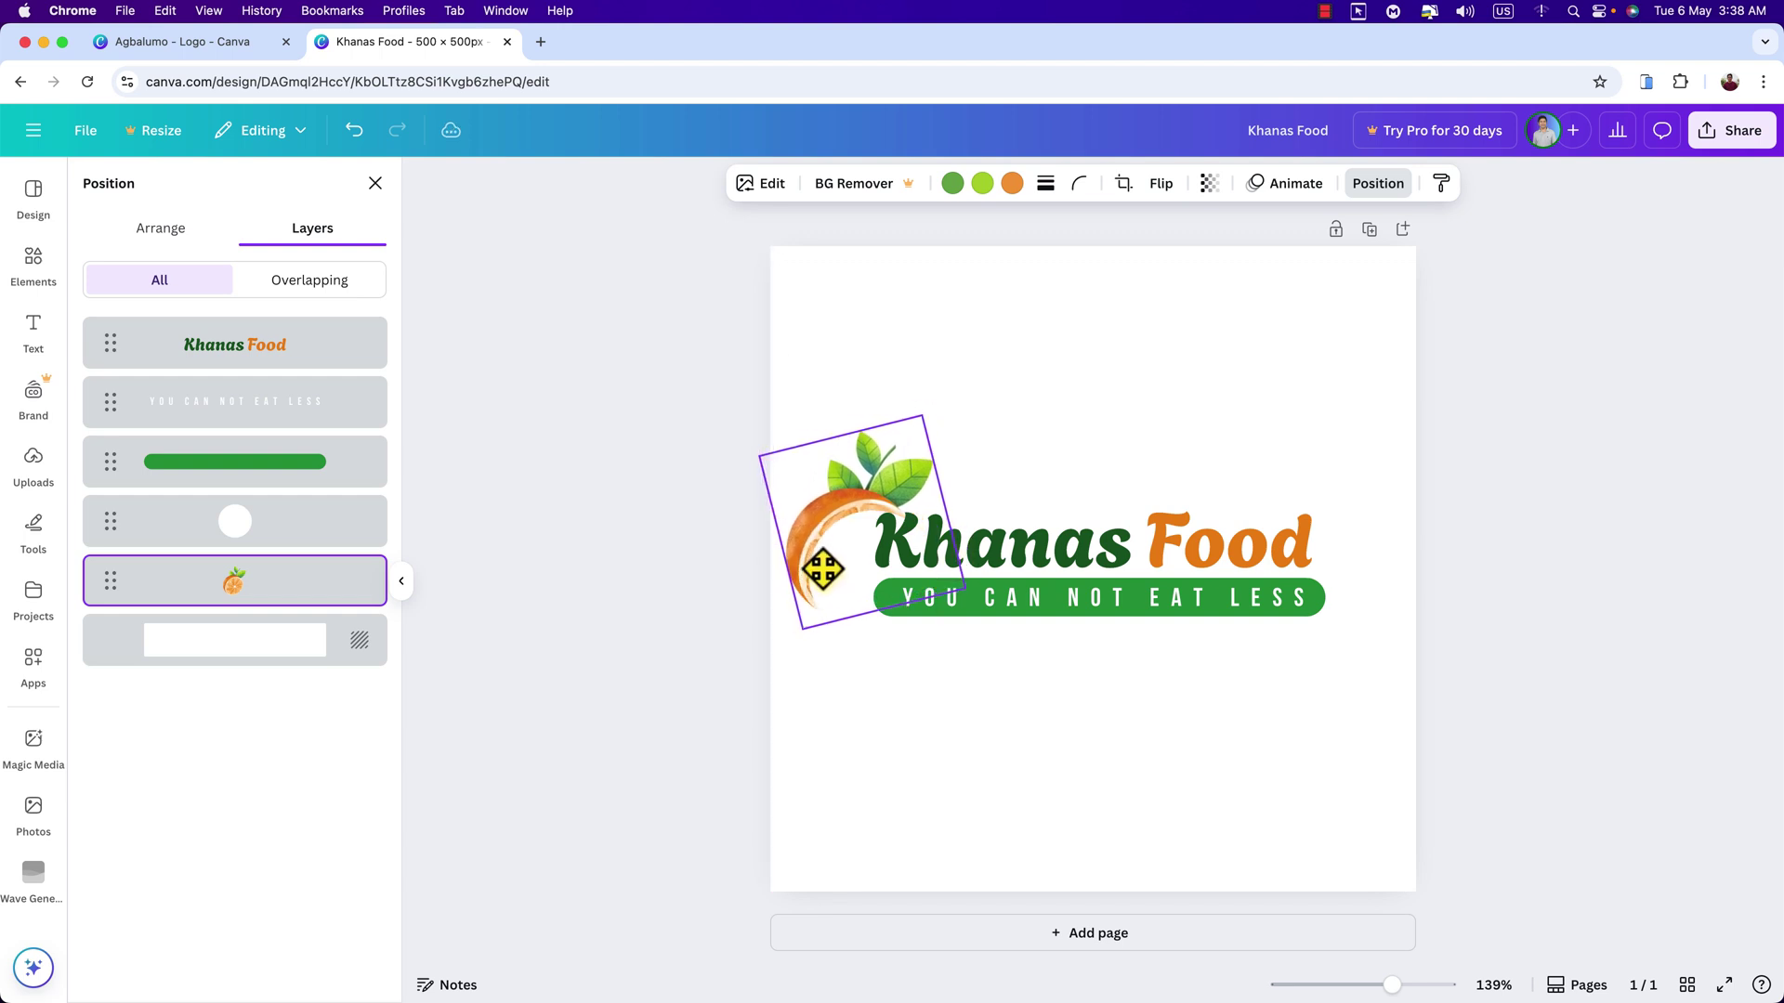
left_click(297, 537)
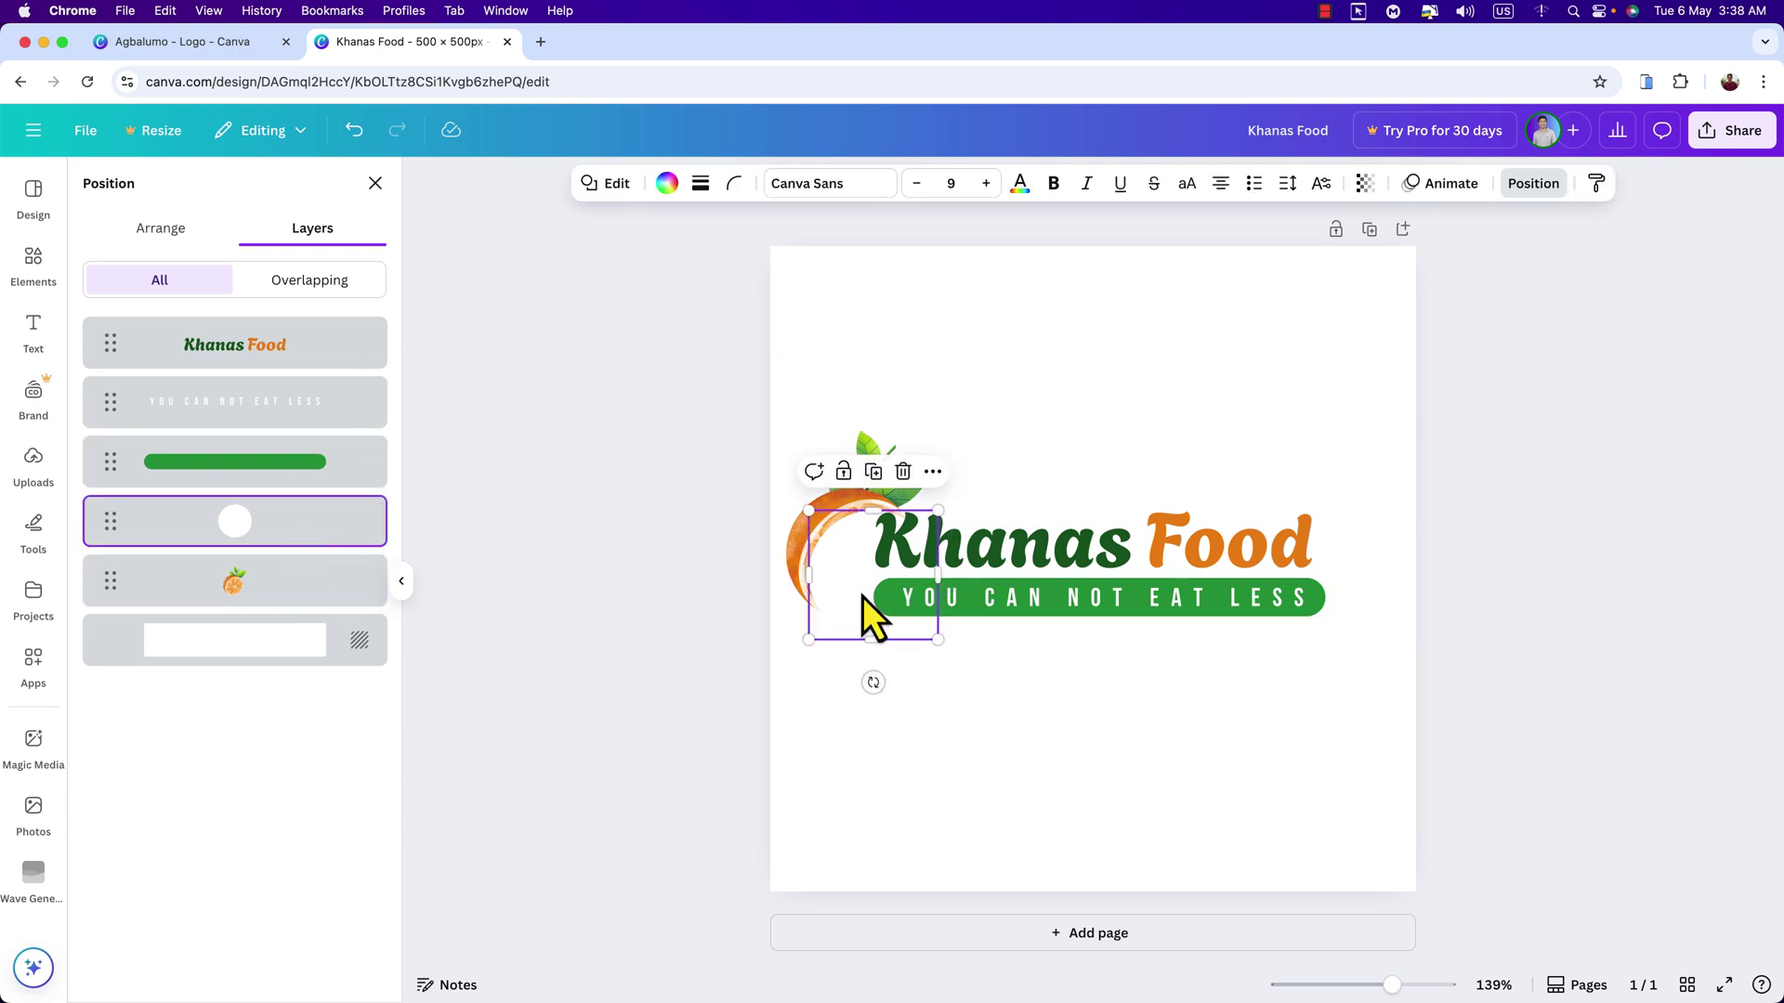
left_click_drag(862, 597, 893, 594)
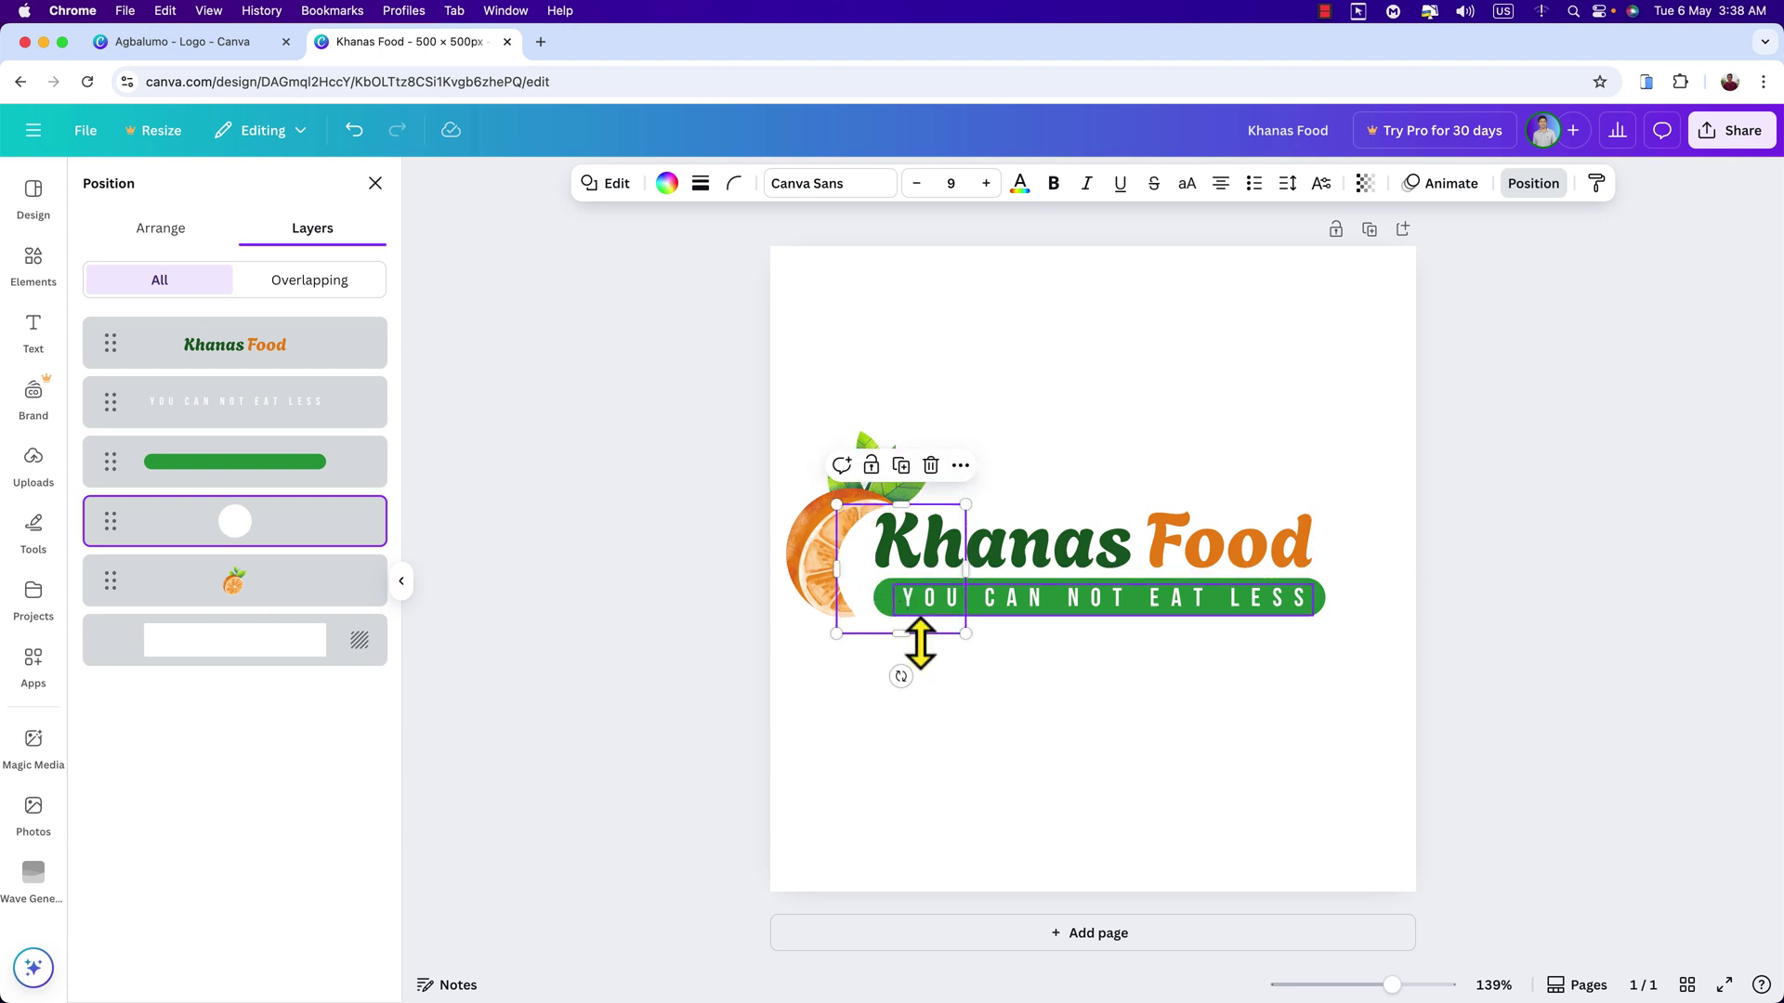
left_click(944, 695)
Compare with the reference logo and shift the orange graphic right and slightly up, so the crescent wraps closely around the heading's start
left_click(204, 46)
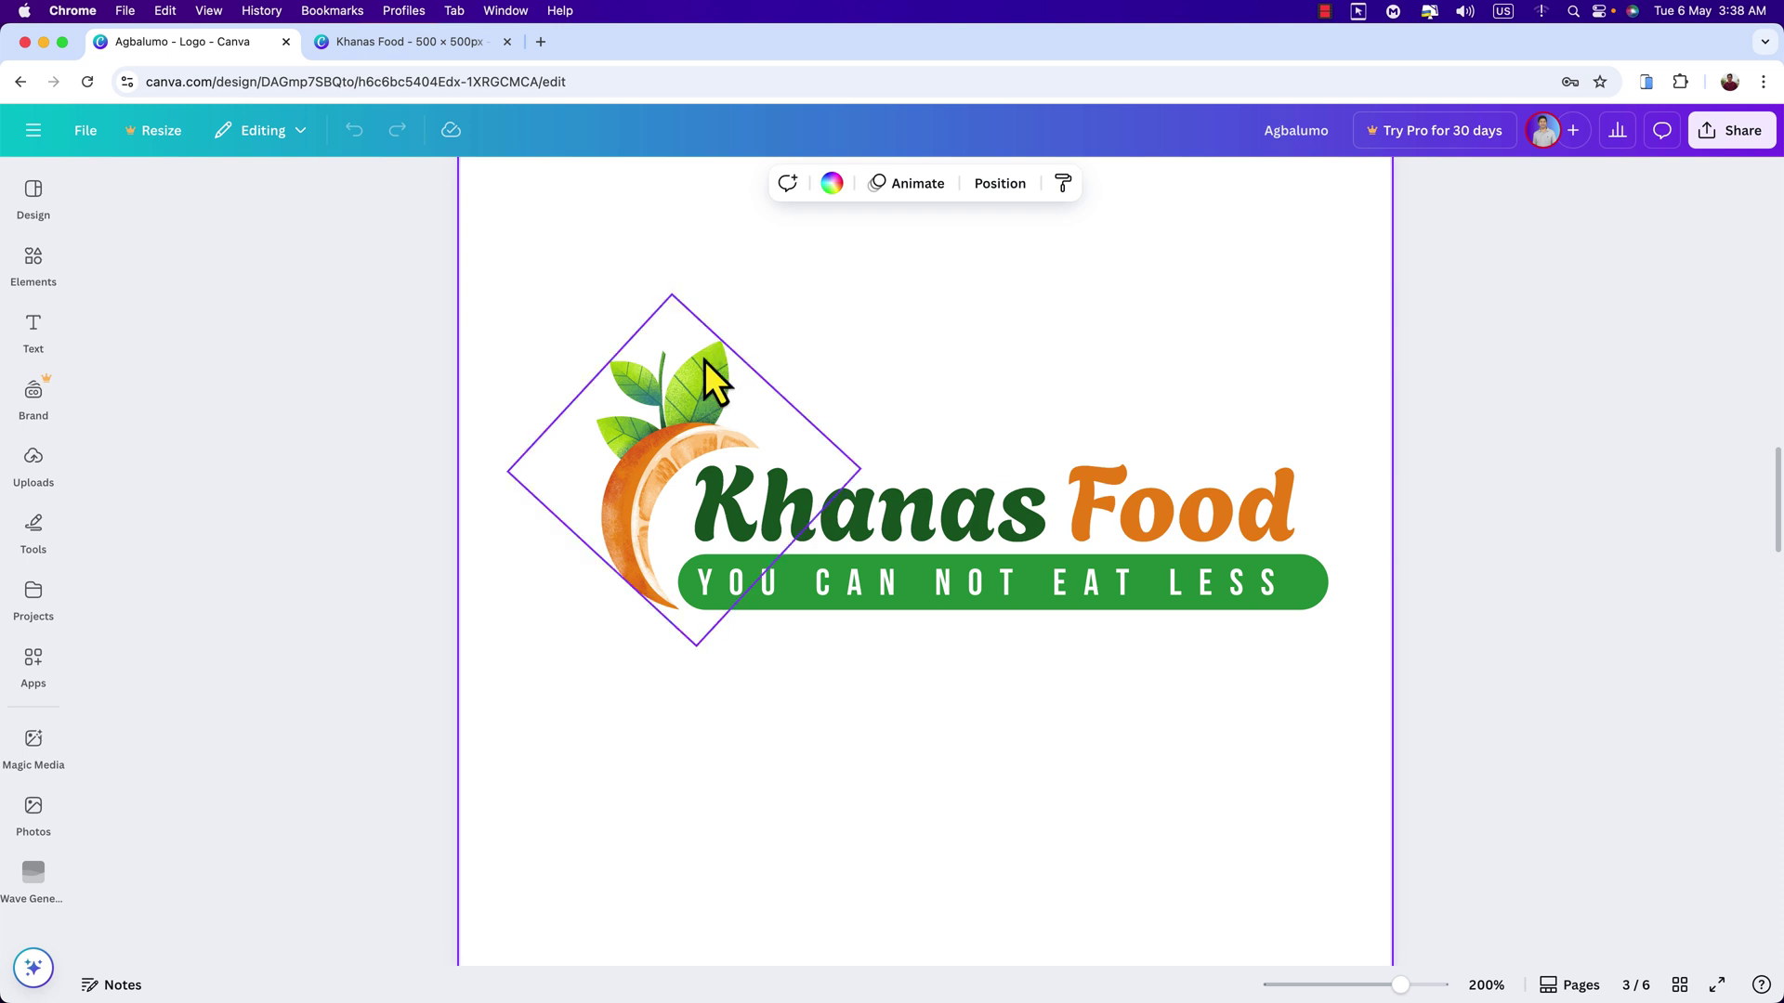
left_click(366, 43)
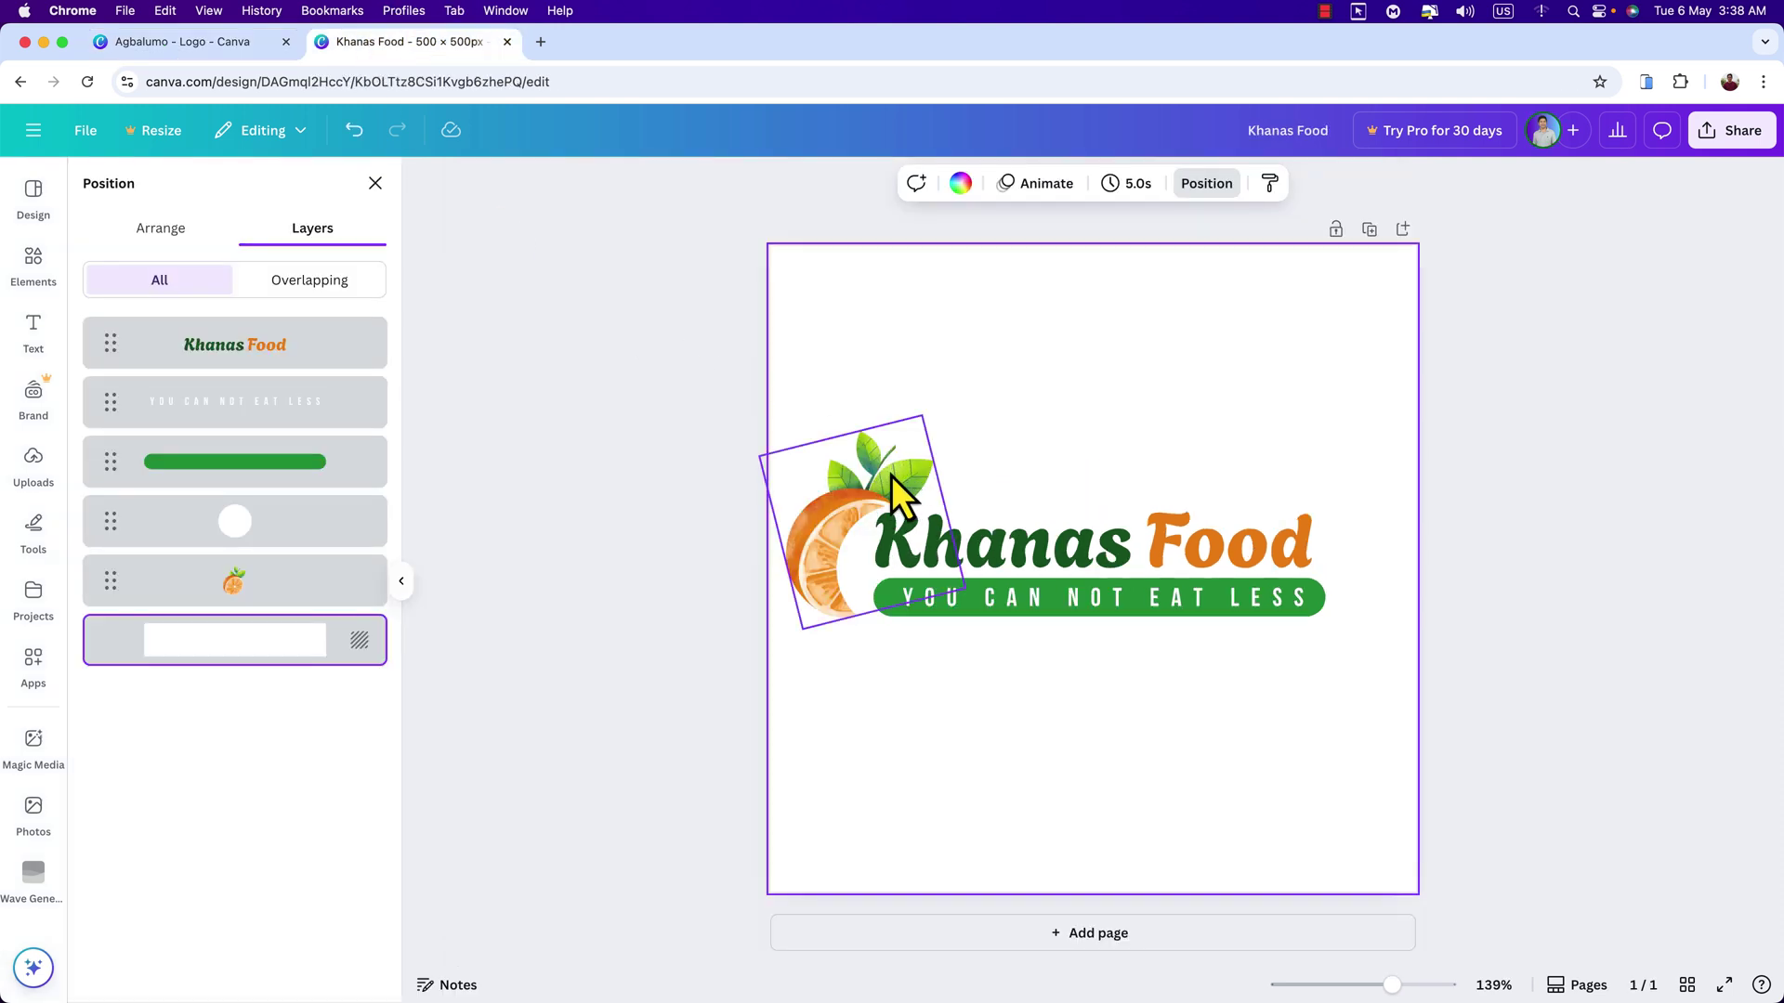
left_click(232, 587)
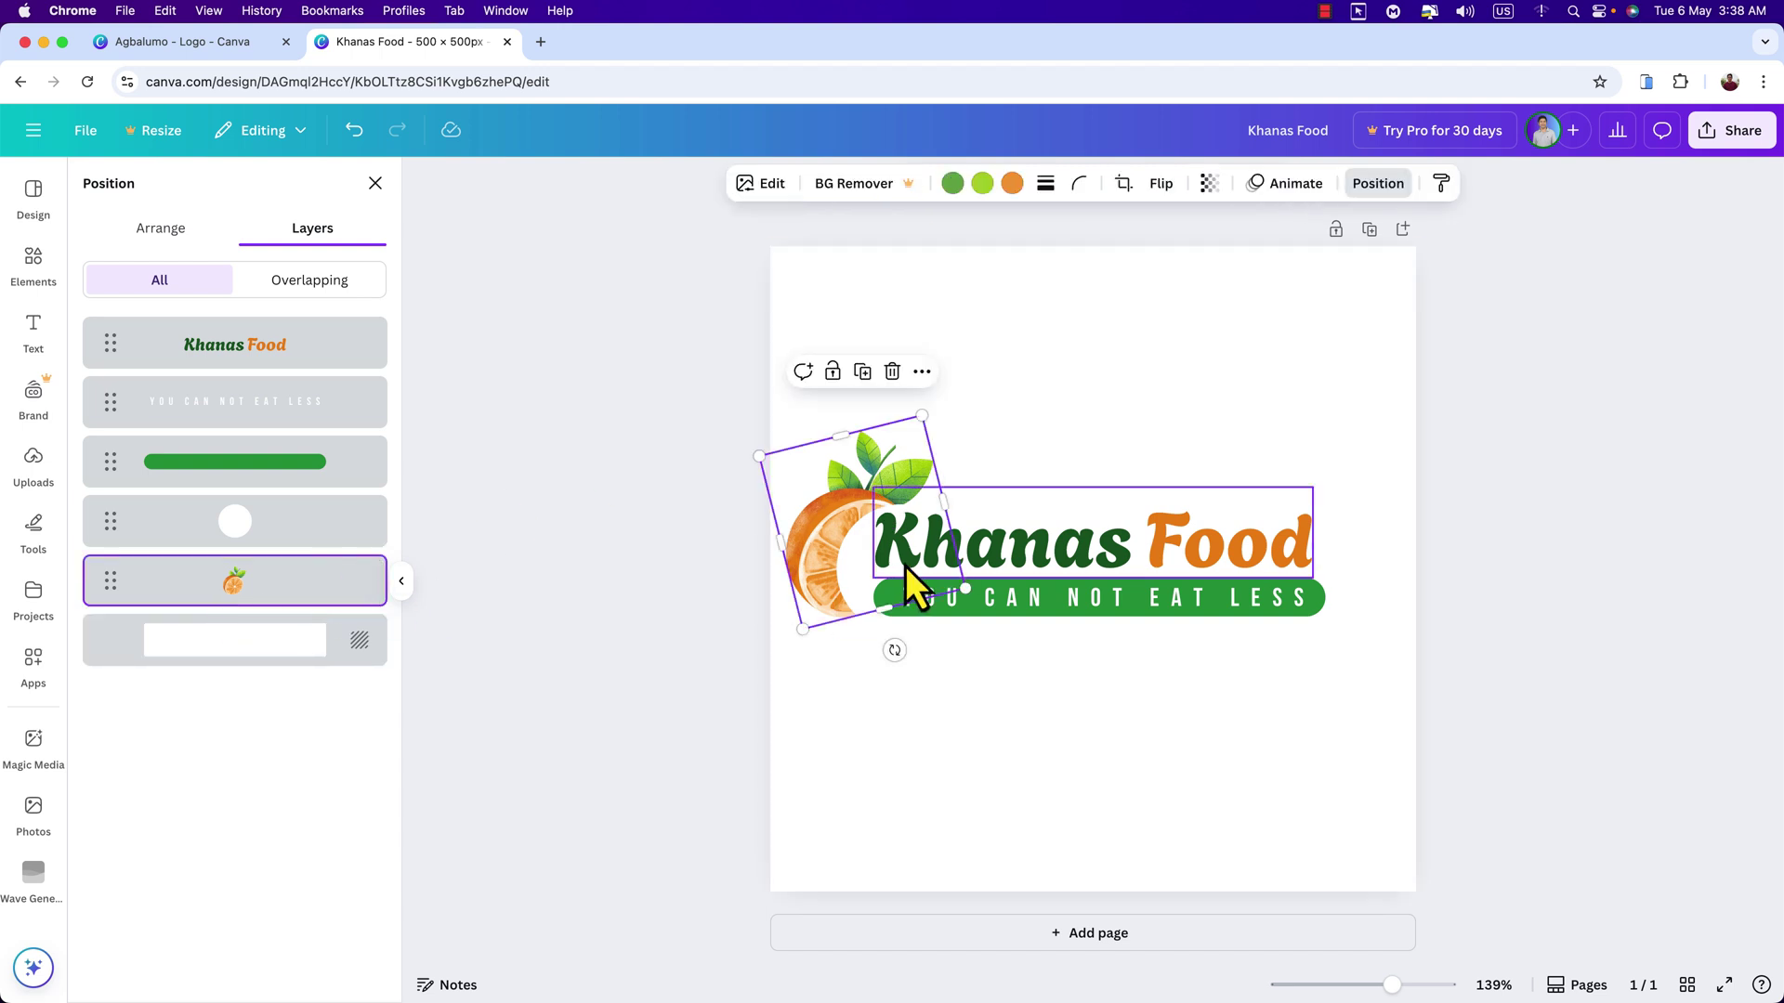
mouse_move(814, 524)
left_mouse_down()
mouse_move(833, 513)
mouse_move(827, 550)
left_mouse_up()
left_click(838, 661)
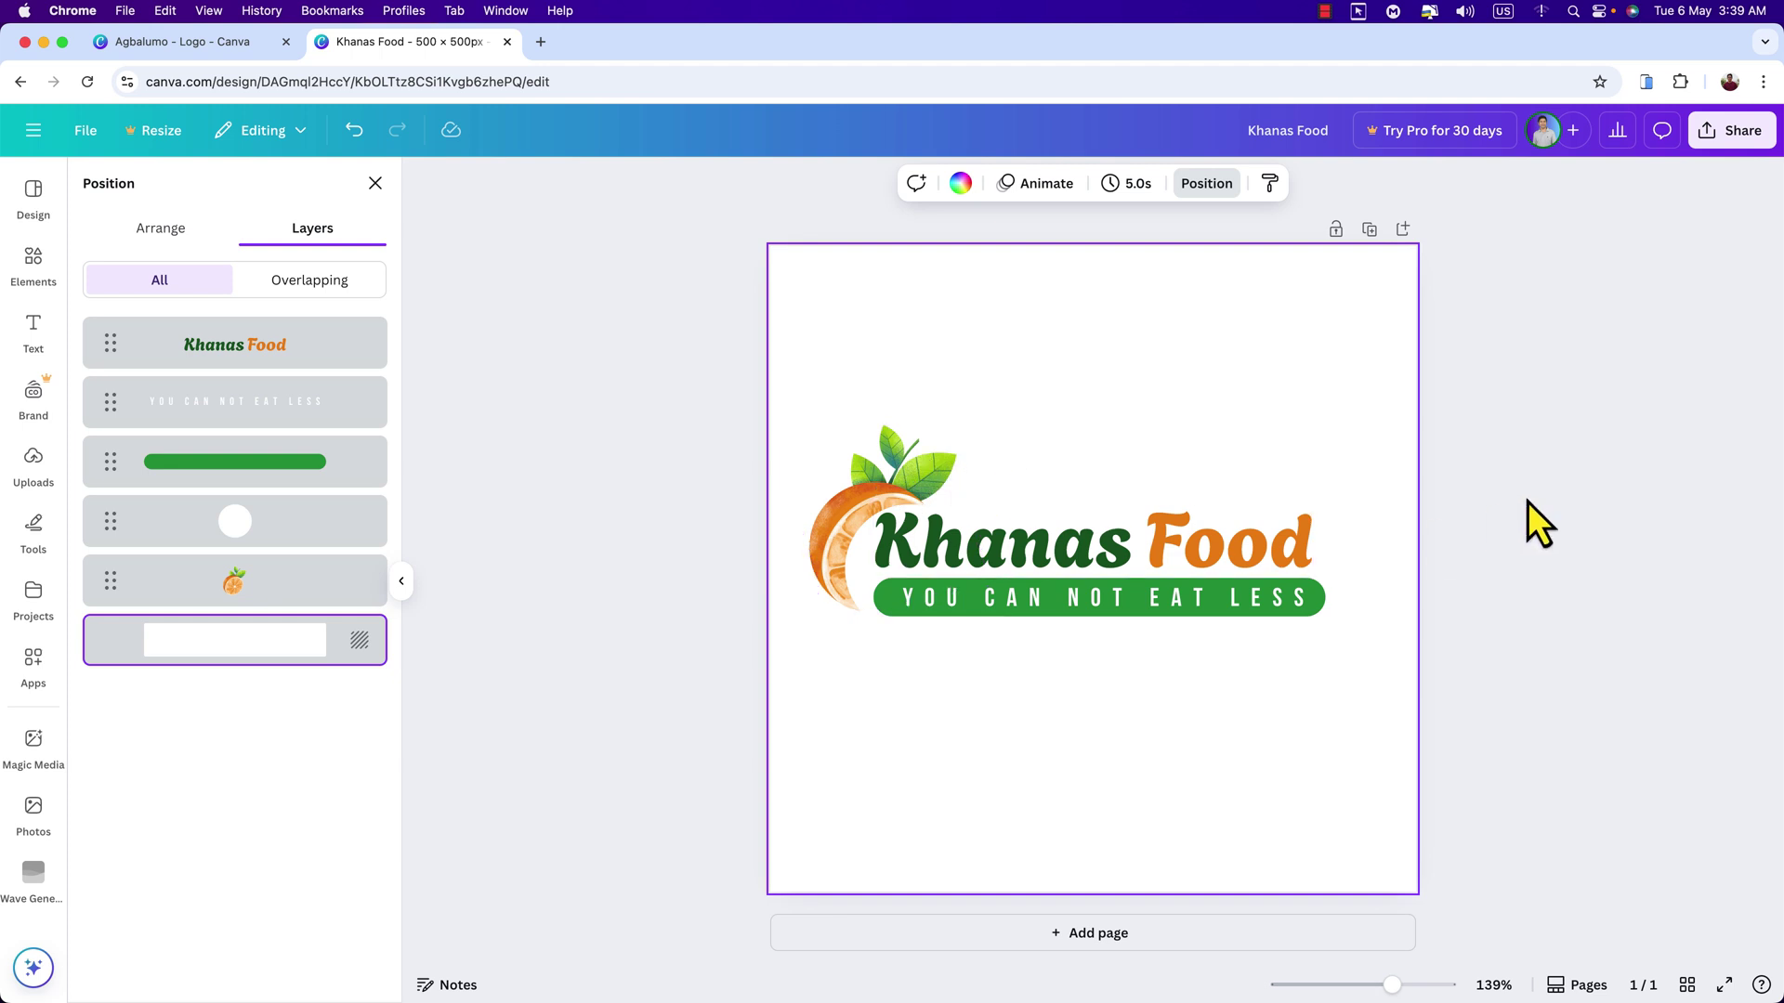
Group all the logo elements and centre the group on the page
left_click_drag(1351, 598, 767, 701)
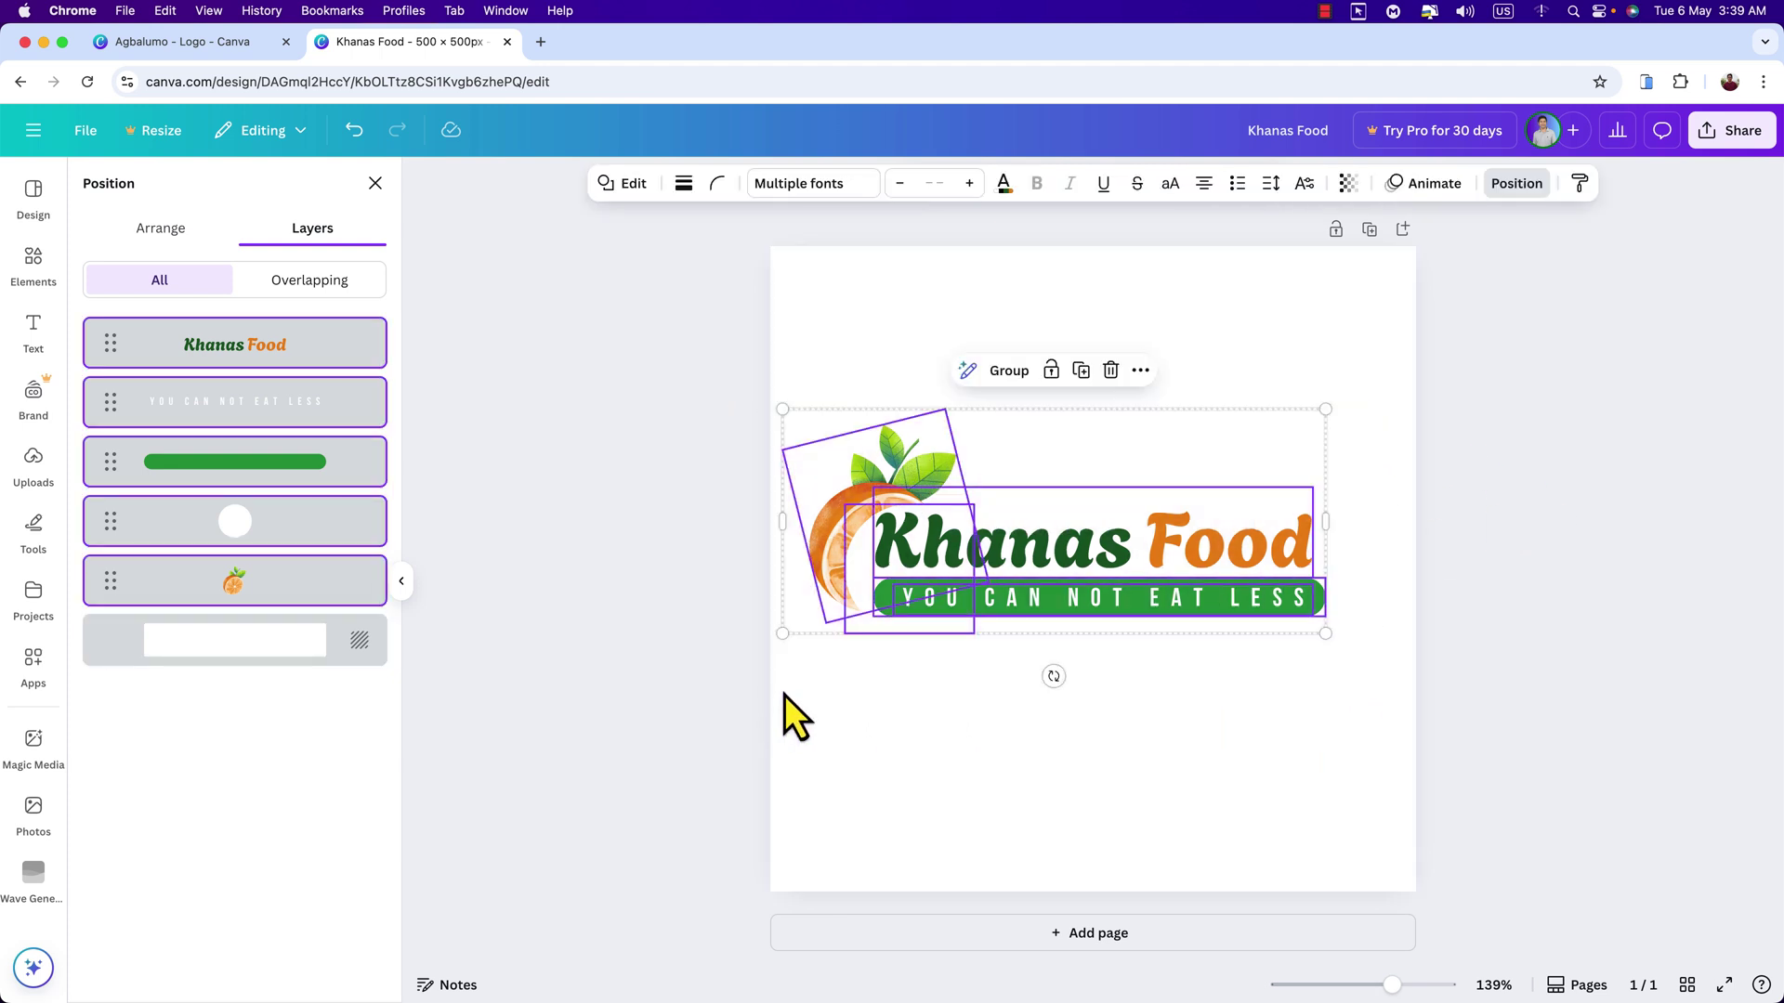
left_click(1009, 374)
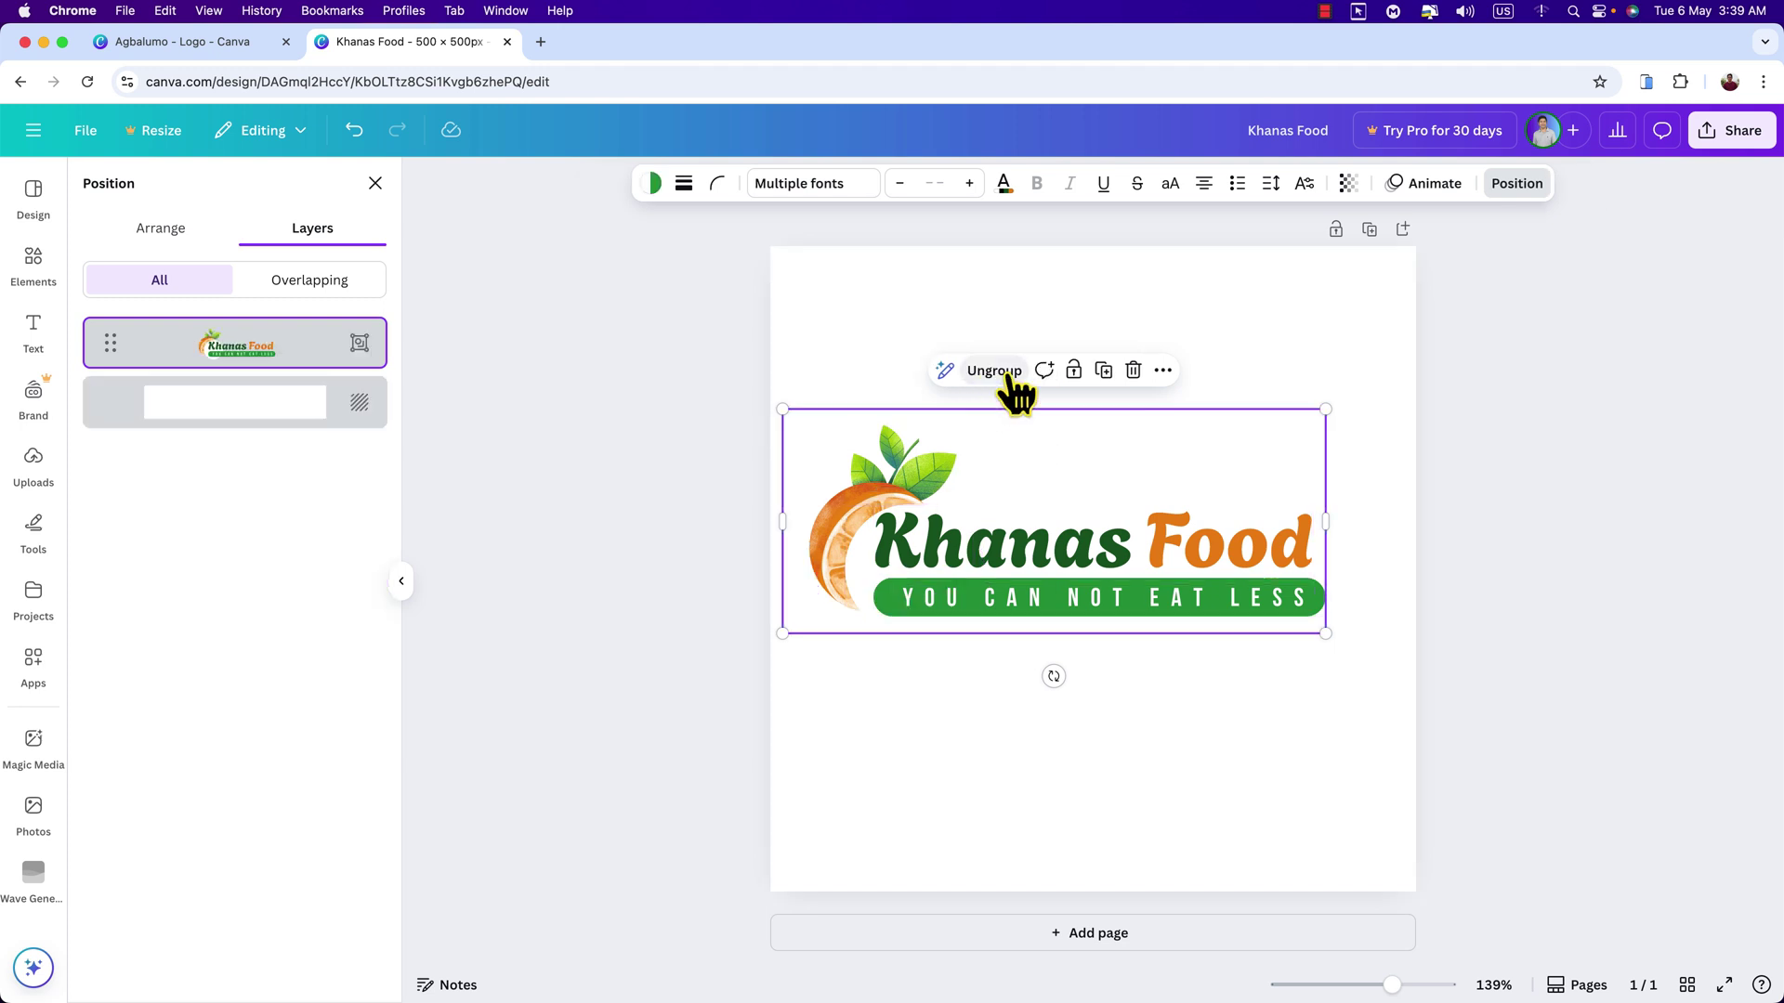
left_click_drag(1109, 493, 1149, 518)
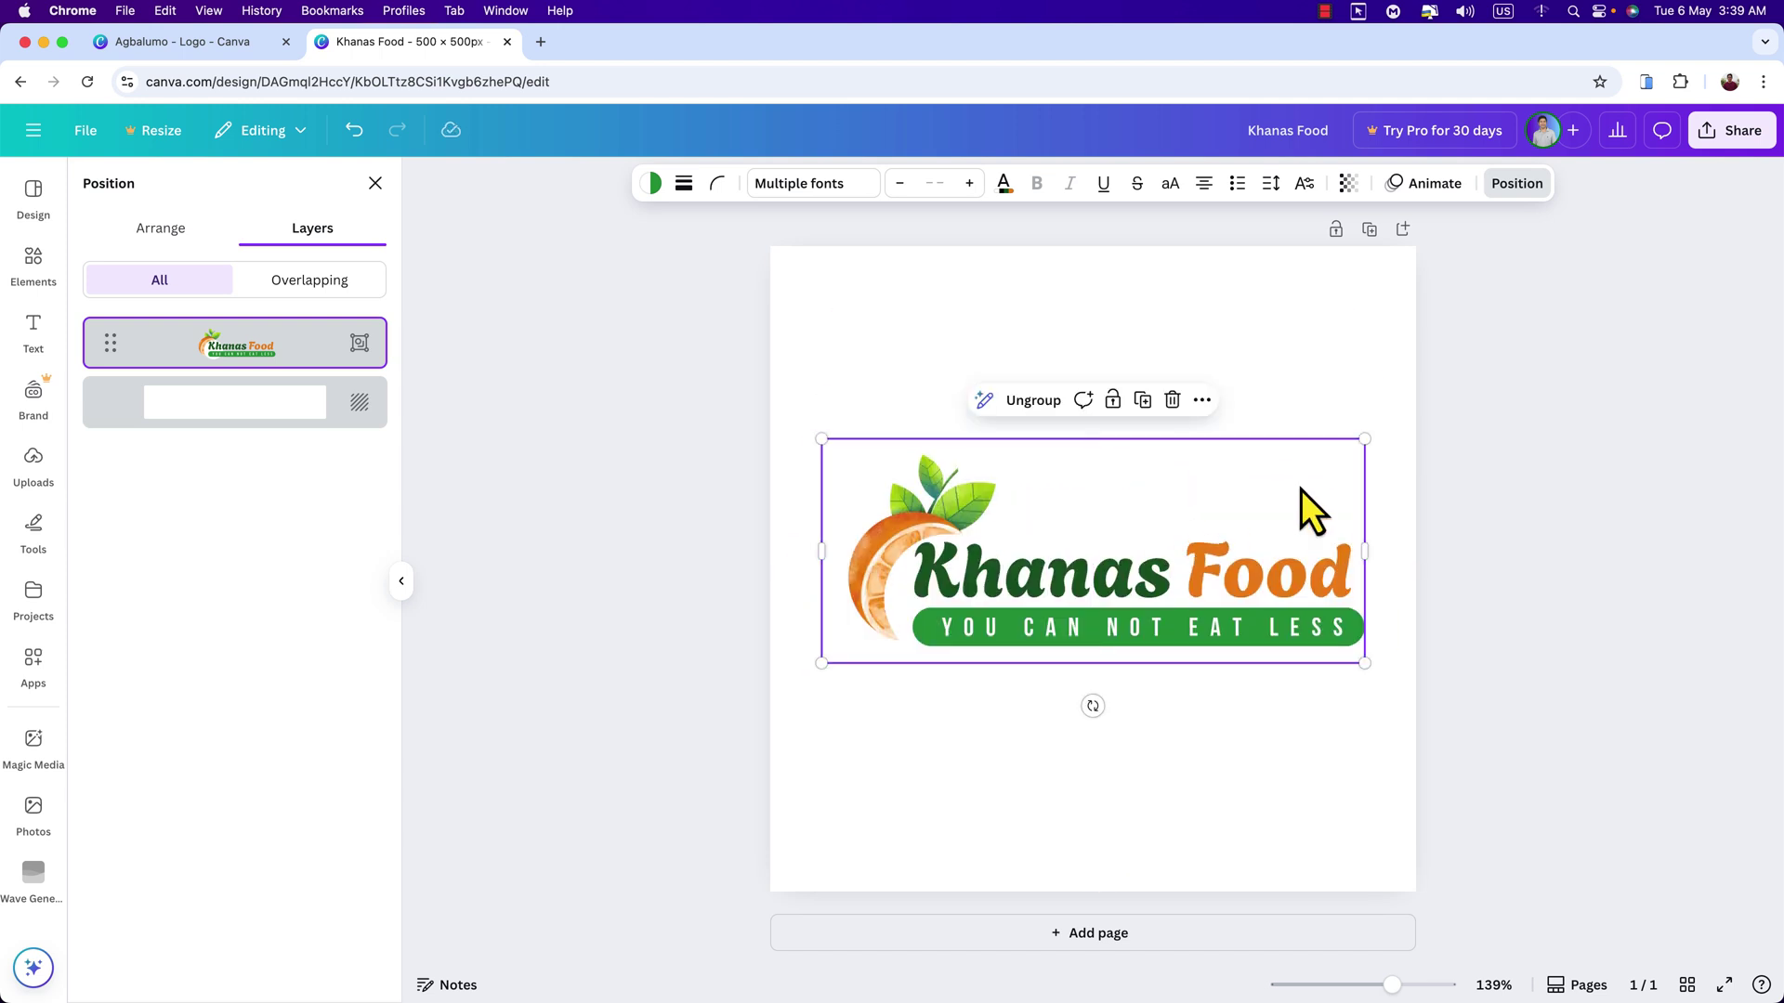
Download the design as a PNG at size 1 (500 × 500 px)
left_click(1737, 139)
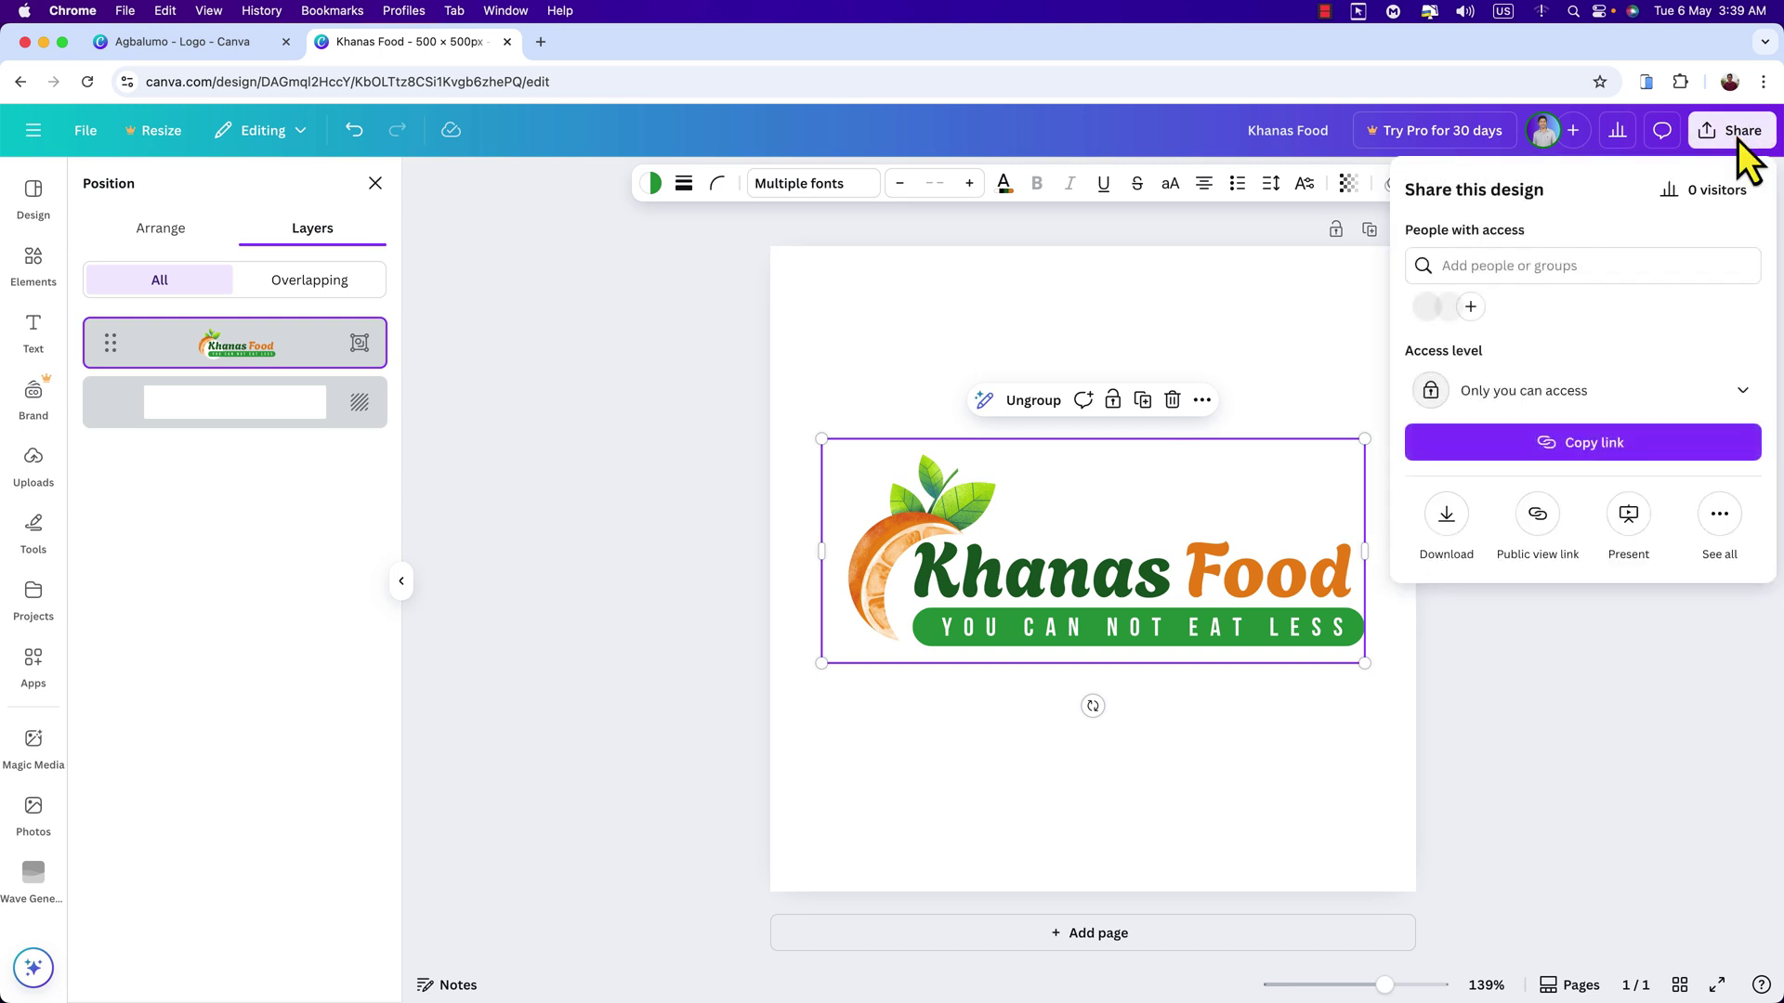
left_click(1451, 522)
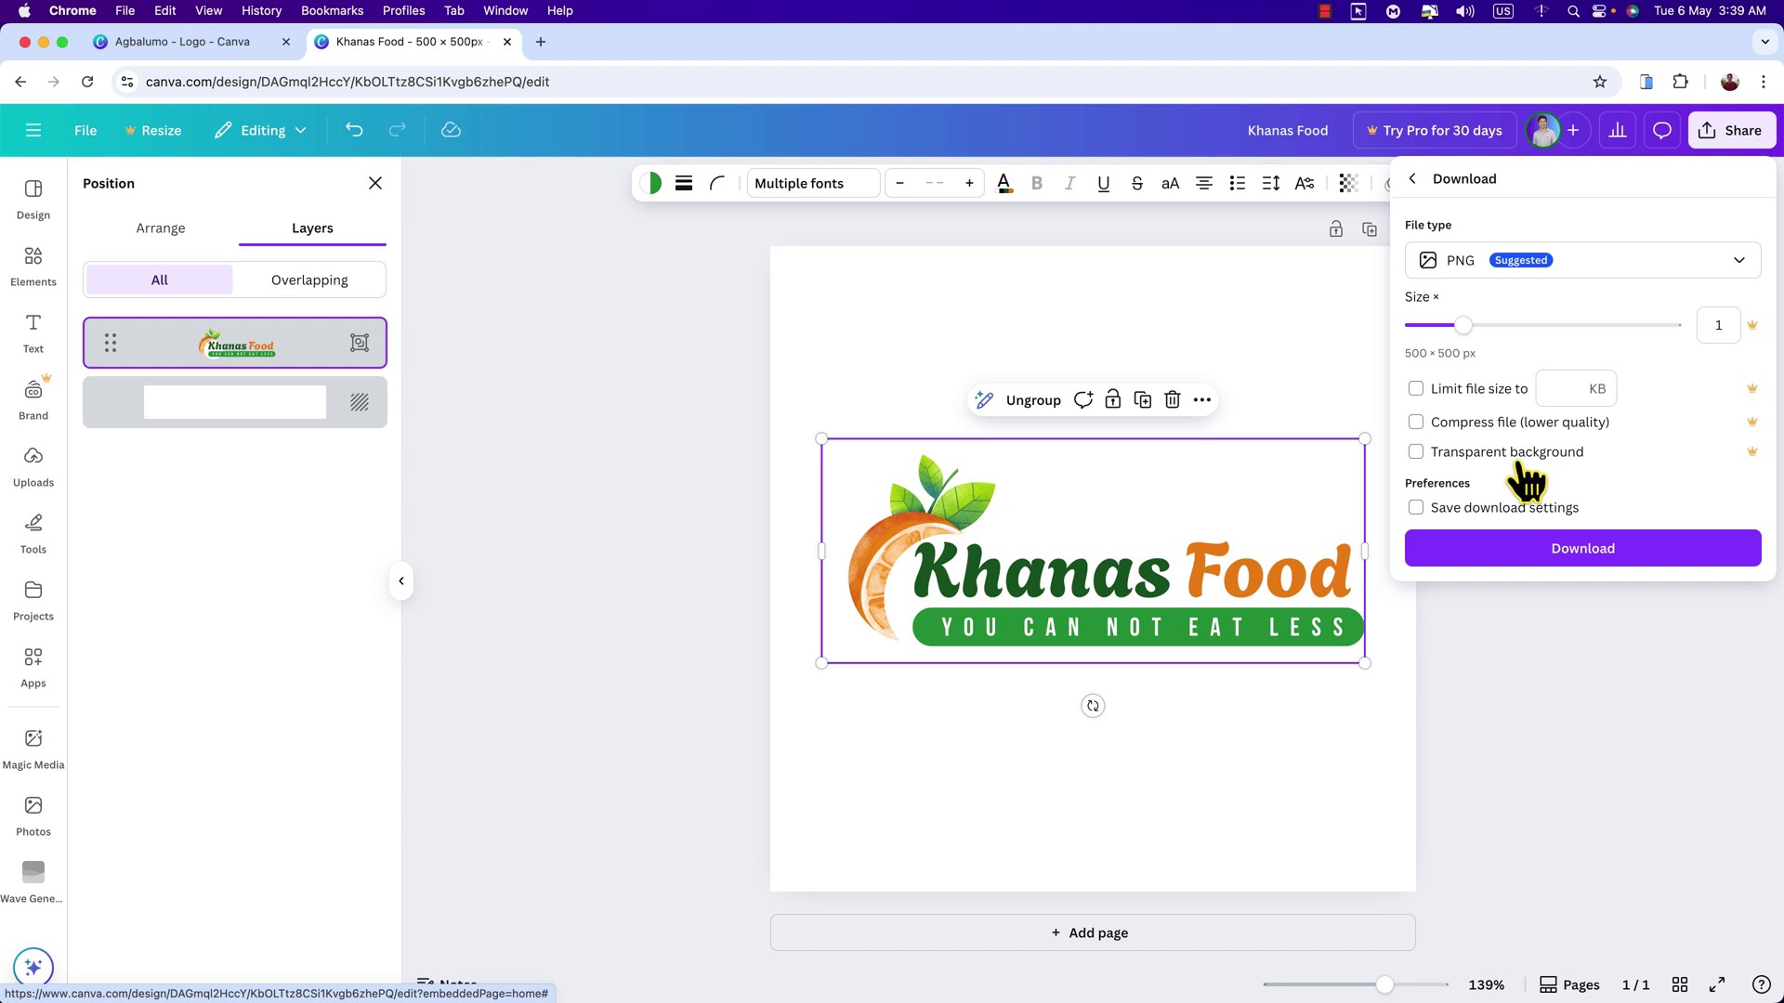
left_click(1580, 550)
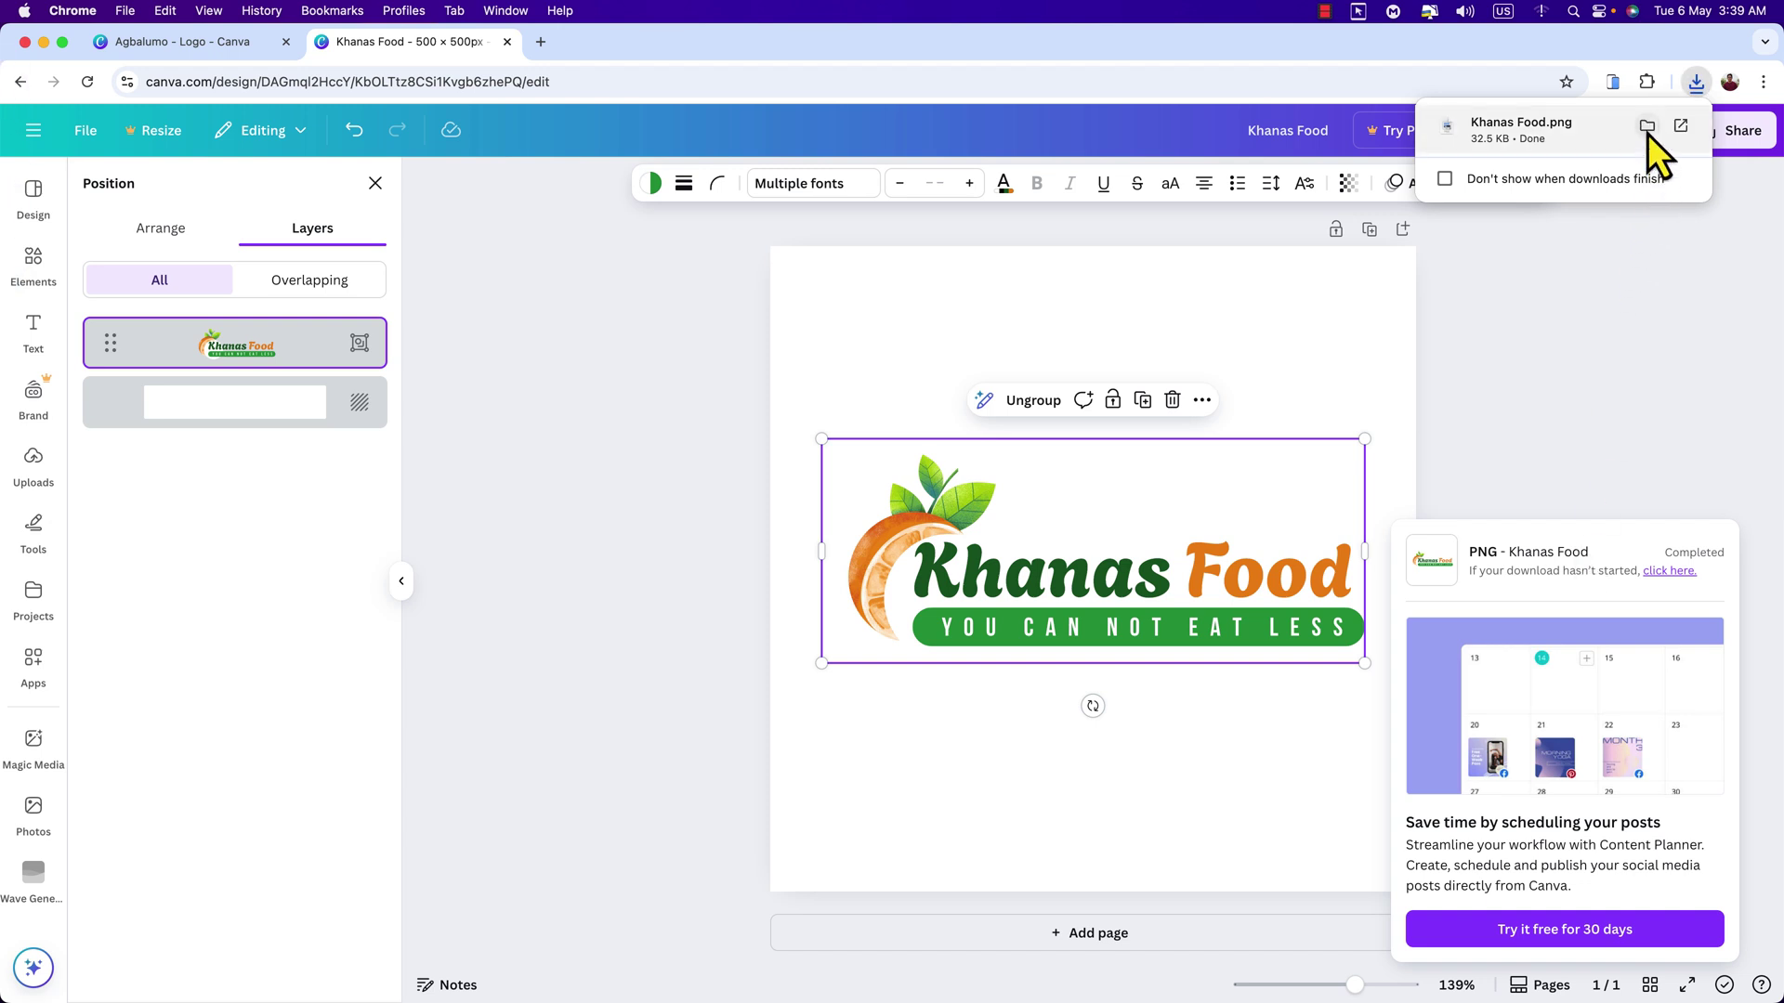
Show the downloaded file in the Finder's Downloads folder and open Khanas Food.png in Preview
left_click(1647, 132)
left_click(1032, 315)
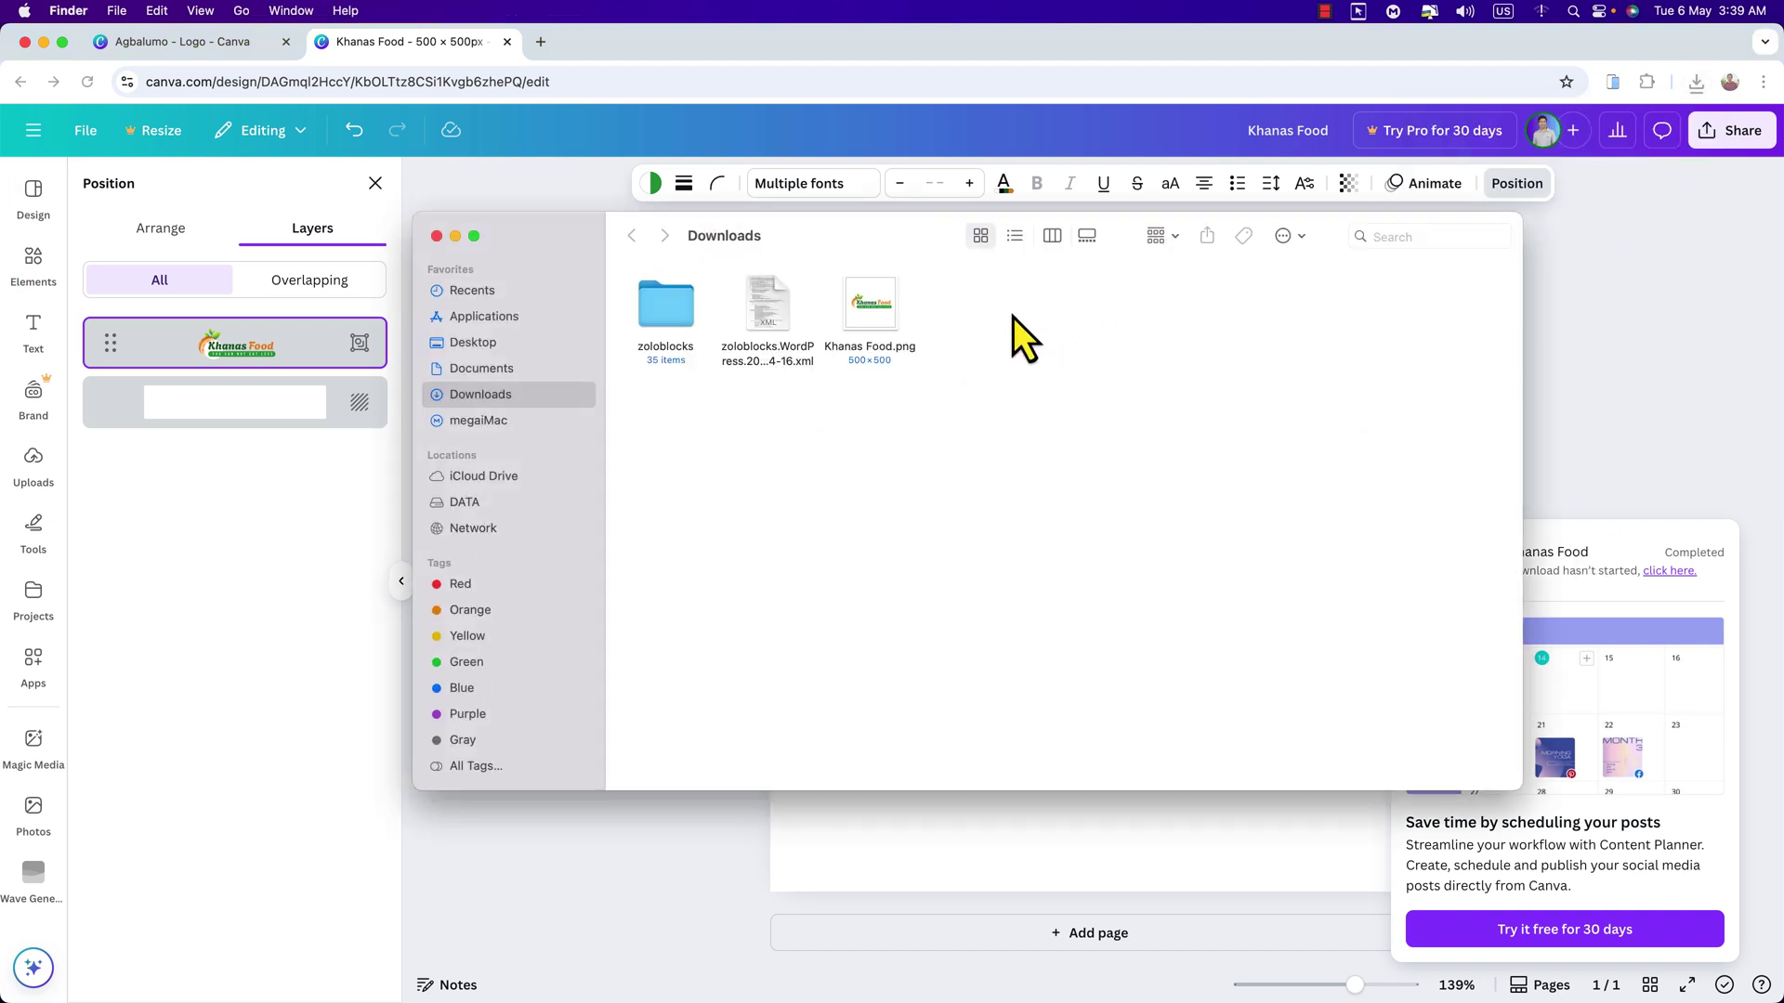
double_click(866, 304)
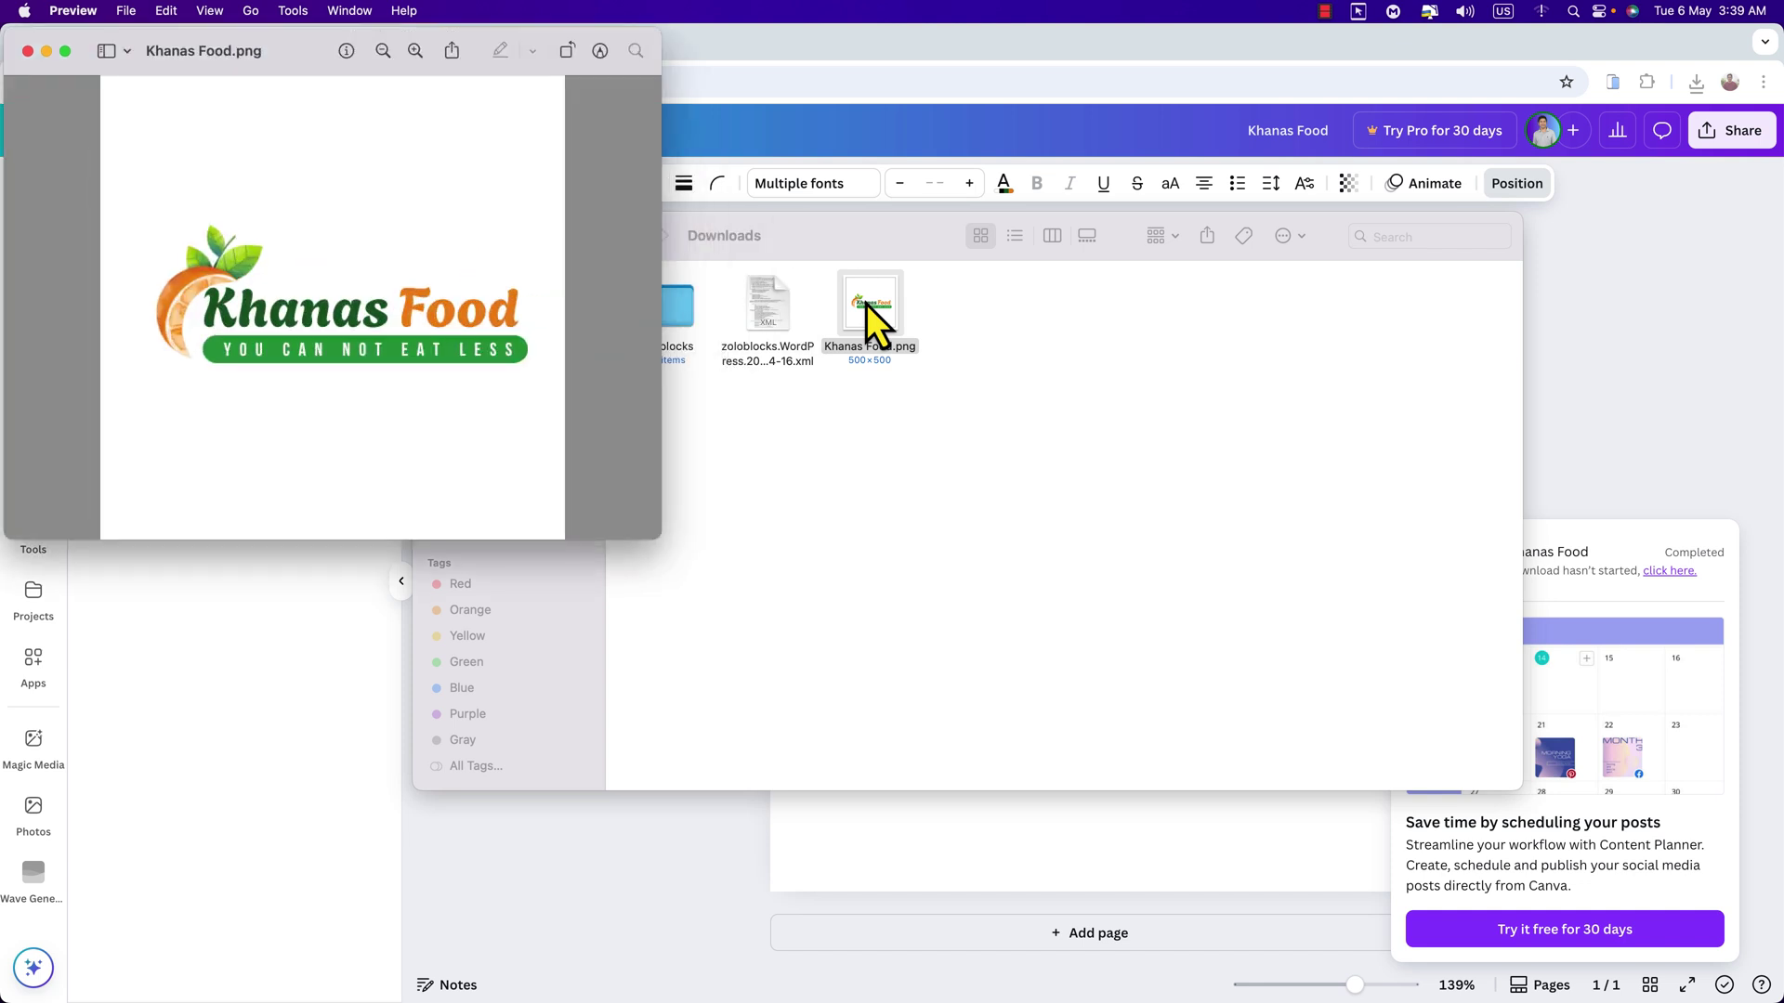